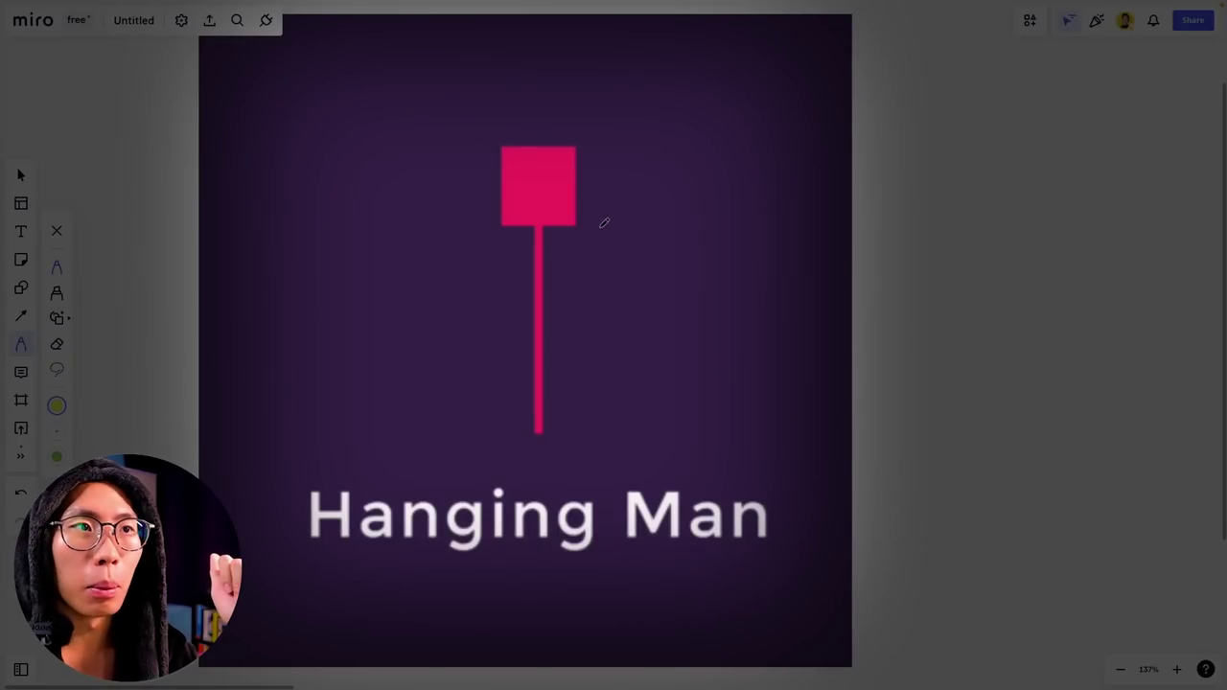
Draw a yellow stroke along the pink Hanging Man candle's lower shadow.
mouse_move(593, 226)
mouse_down()
mouse_move(671, 222)
mouse_move(676, 433)
mouse_up()
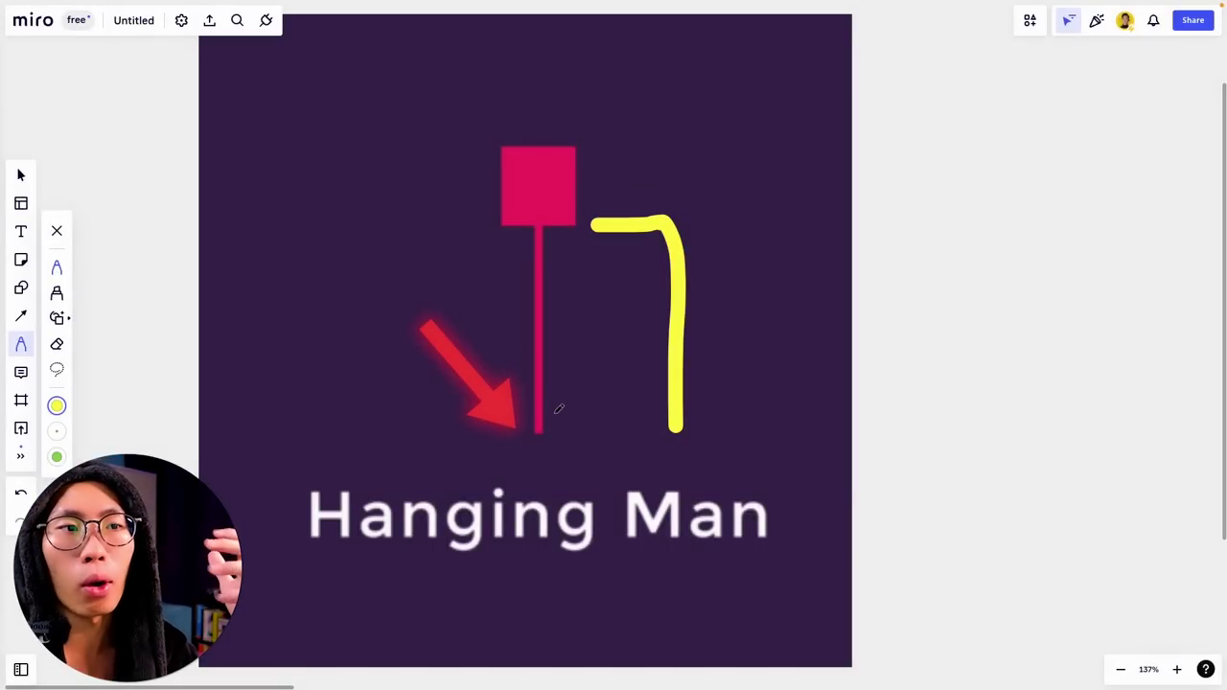
Extend the yellow stroke into a hook-shaped hanging-man outline with a redrawn top stroke.
mouse_move(675, 422)
mouse_down()
mouse_move(692, 428)
mouse_move(773, 374)
mouse_move(764, 167)
mouse_move(777, 95)
mouse_move(803, 117)
mouse_up()
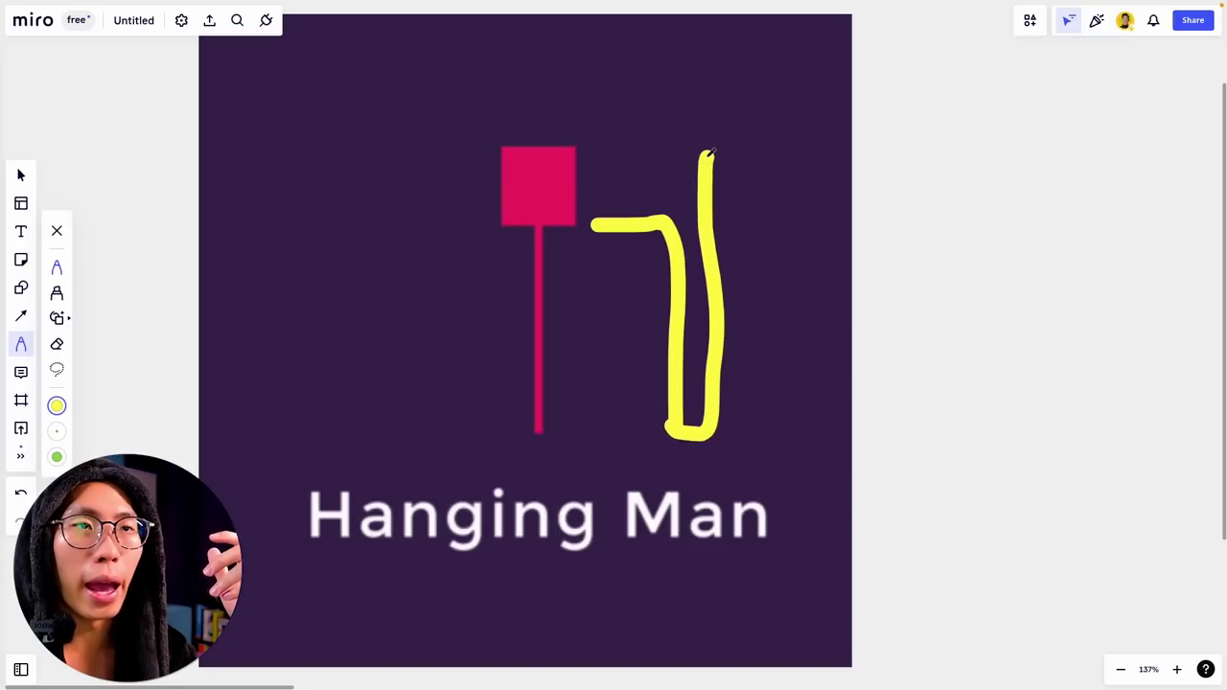
drag(729, 167, 749, 163)
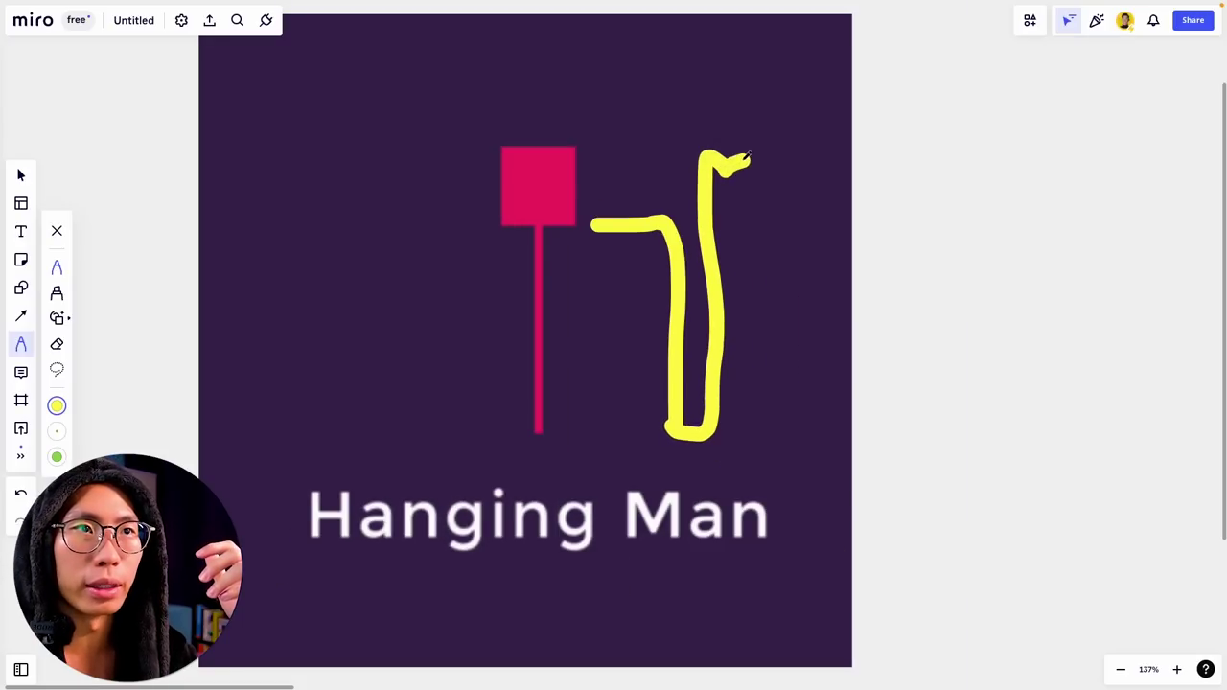
drag(580, 149, 802, 138)
key(ctrl+z)
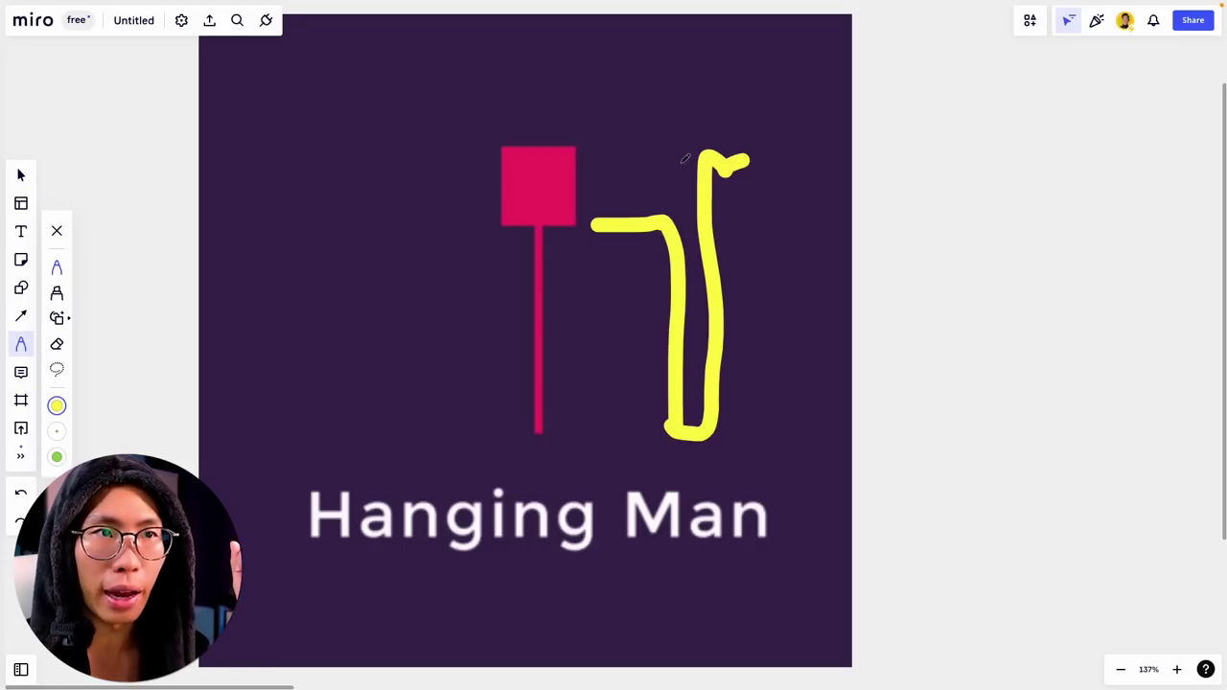
mouse_move(686, 158)
mouse_down()
mouse_move(803, 151)
mouse_move(775, 150)
mouse_move(791, 151)
mouse_up()
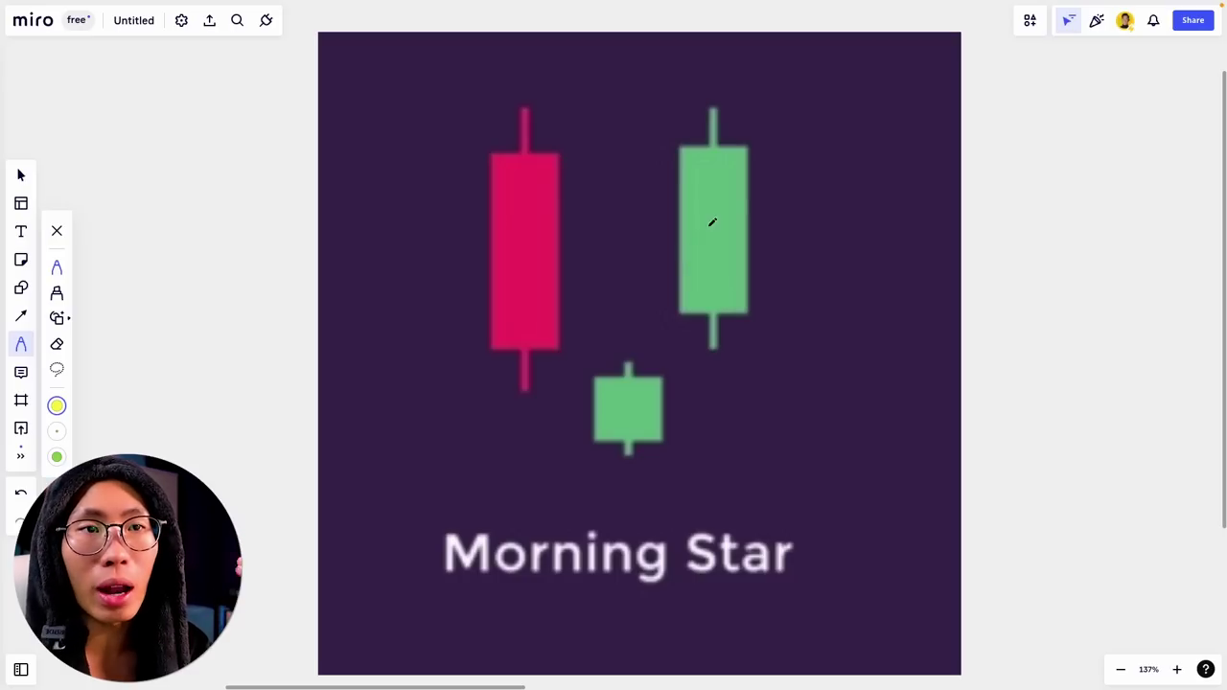
drag(768, 431, 978, 100)
mouse_move(873, 150)
mouse_down()
mouse_move(981, 21)
mouse_move(1040, 192)
mouse_up()
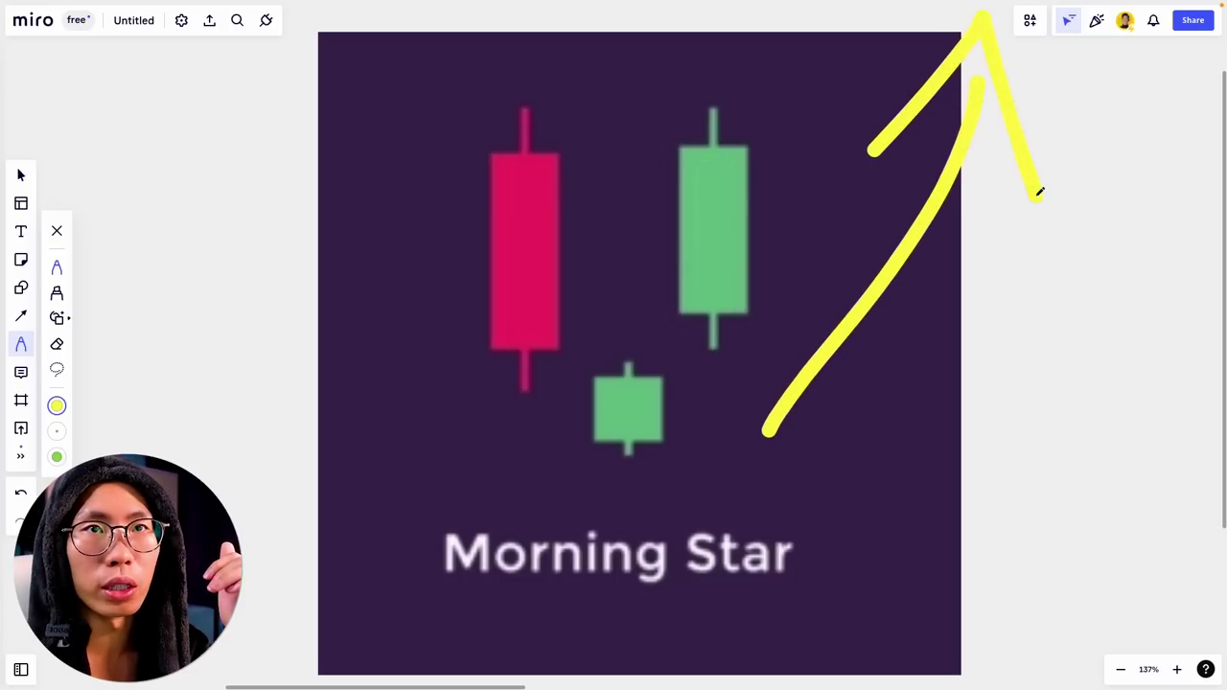
key(ctrl+z)
key(ctrl+z)
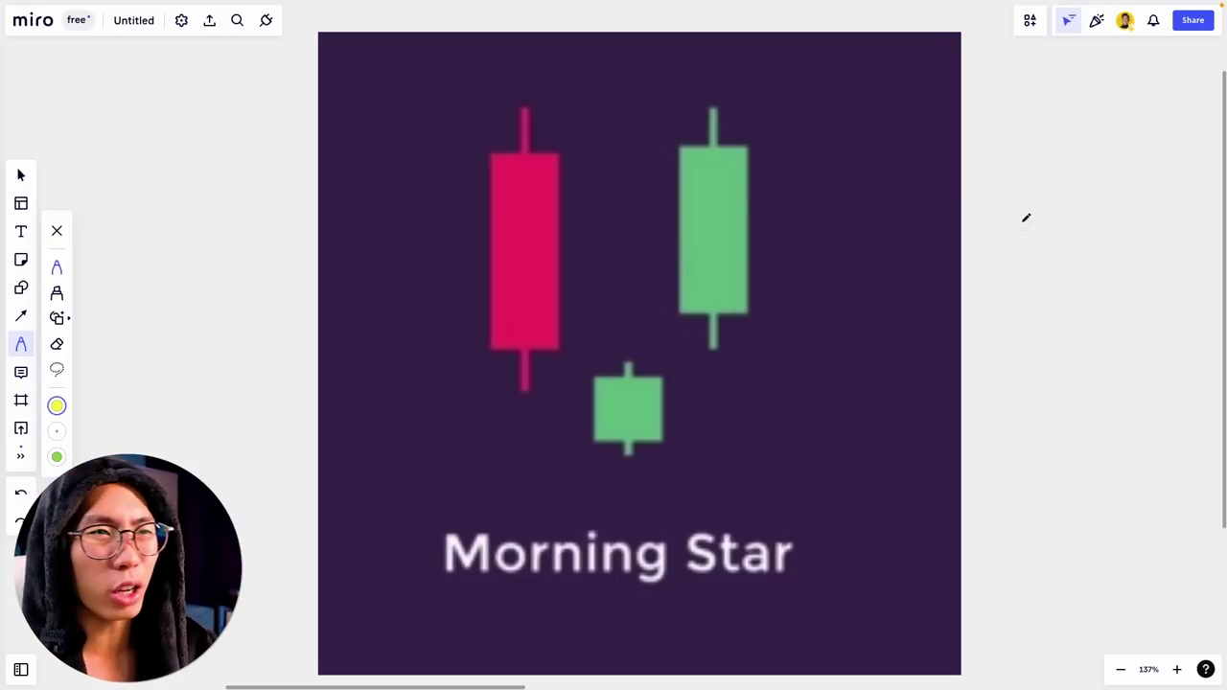
mouse_move(462, 120)
mouse_down()
mouse_move(556, 77)
mouse_move(589, 334)
mouse_move(448, 357)
mouse_move(459, 120)
mouse_up()
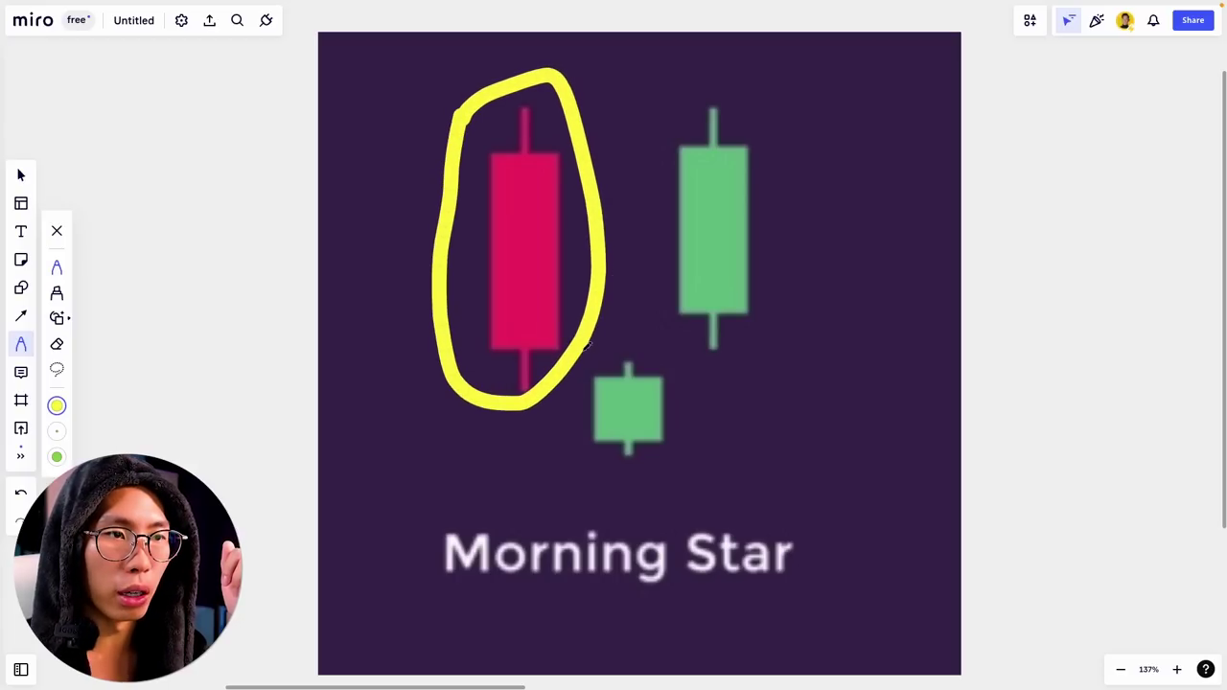
mouse_move(587, 353)
mouse_down()
mouse_move(676, 347)
mouse_move(616, 487)
mouse_move(594, 355)
mouse_up()
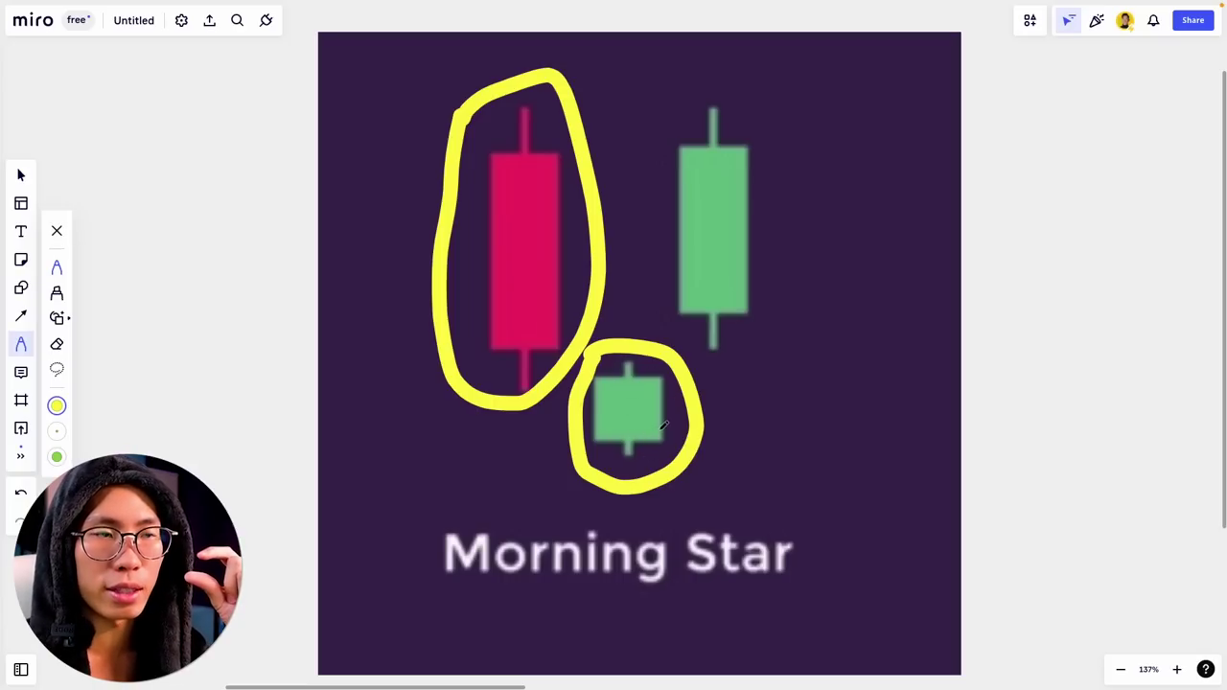
mouse_move(662, 326)
mouse_down()
mouse_move(767, 49)
mouse_move(877, 285)
mouse_up()
mouse_move(841, 394)
mouse_down()
mouse_move(691, 342)
mouse_move(835, 388)
mouse_move(877, 269)
mouse_up()
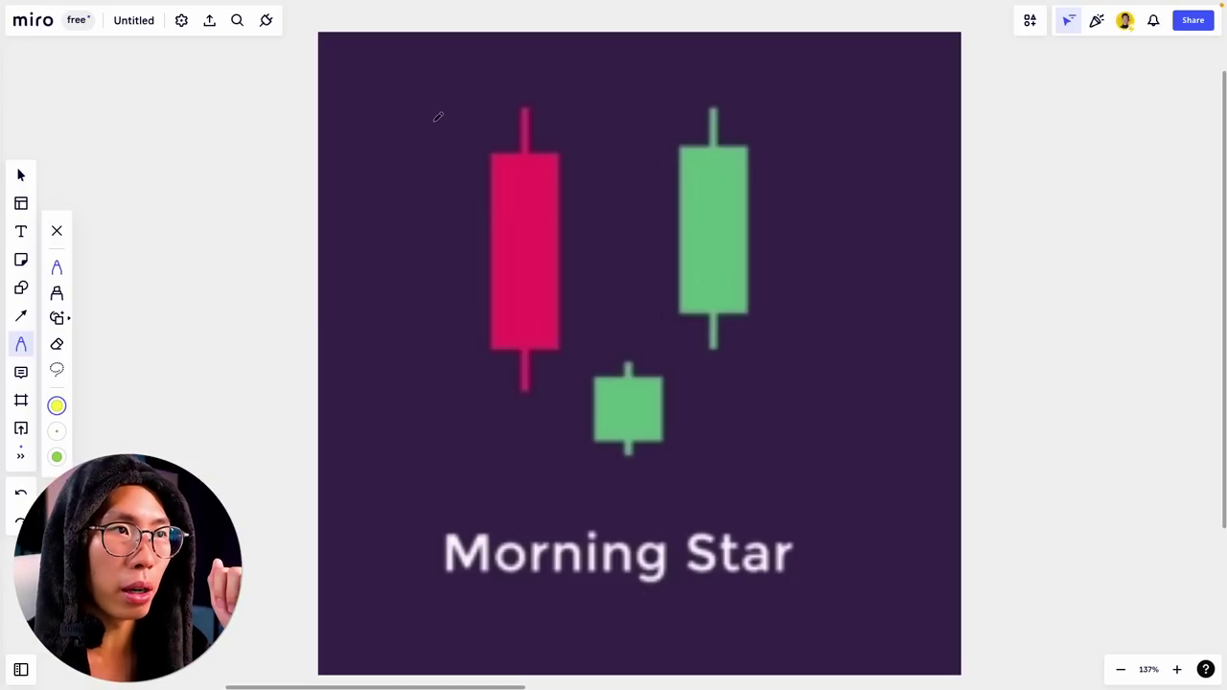
Draw a down arrow left of the red candle, then circle and underline the small green candle.
mouse_move(434, 119)
mouse_down()
mouse_move(406, 344)
mouse_move(360, 338)
mouse_move(439, 345)
mouse_up()
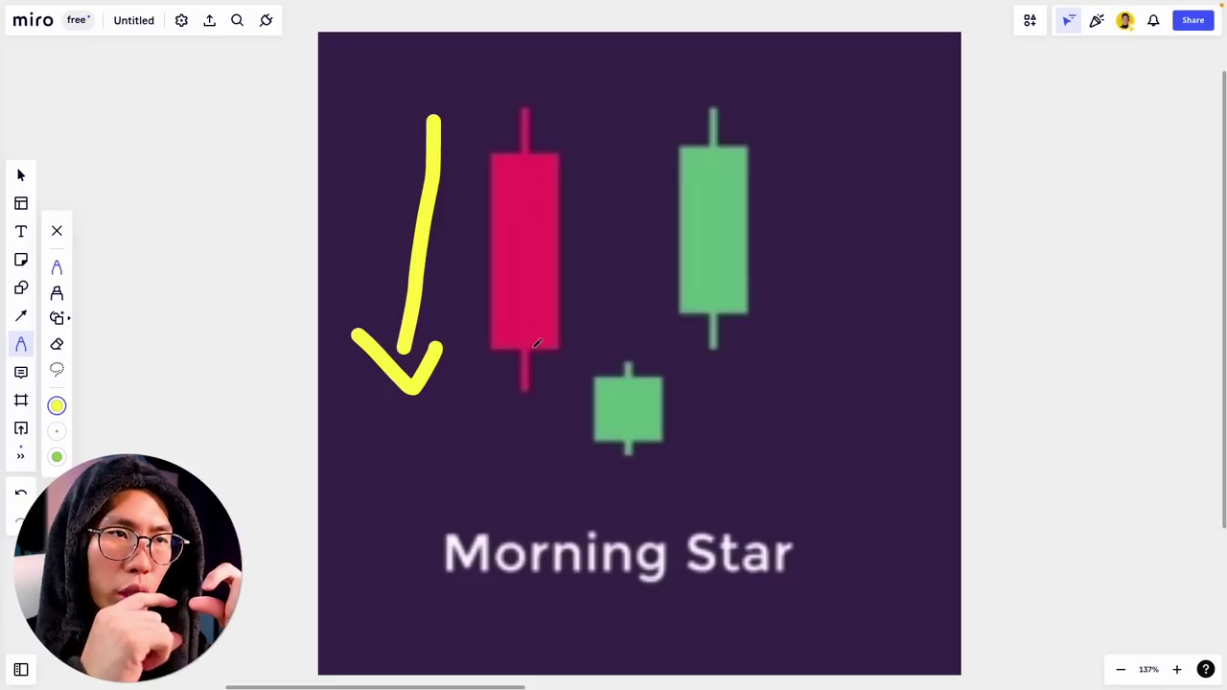
mouse_move(579, 336)
mouse_down()
mouse_move(690, 431)
mouse_move(567, 445)
mouse_move(575, 335)
mouse_up()
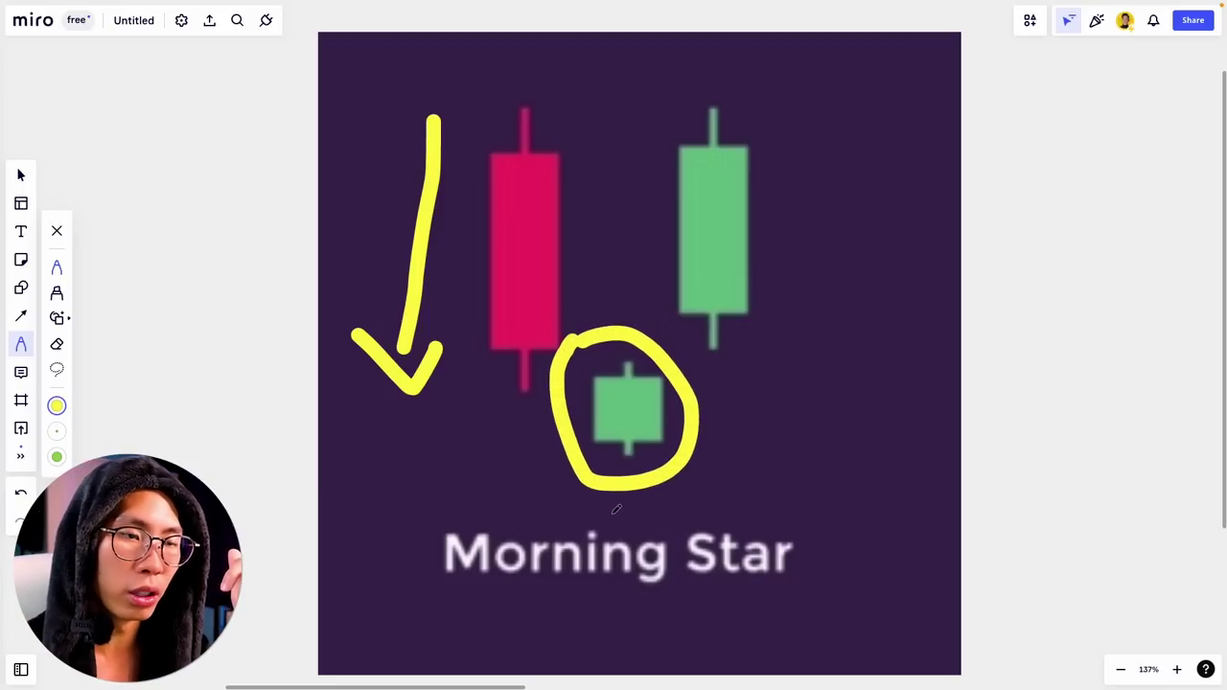
drag(606, 515, 683, 511)
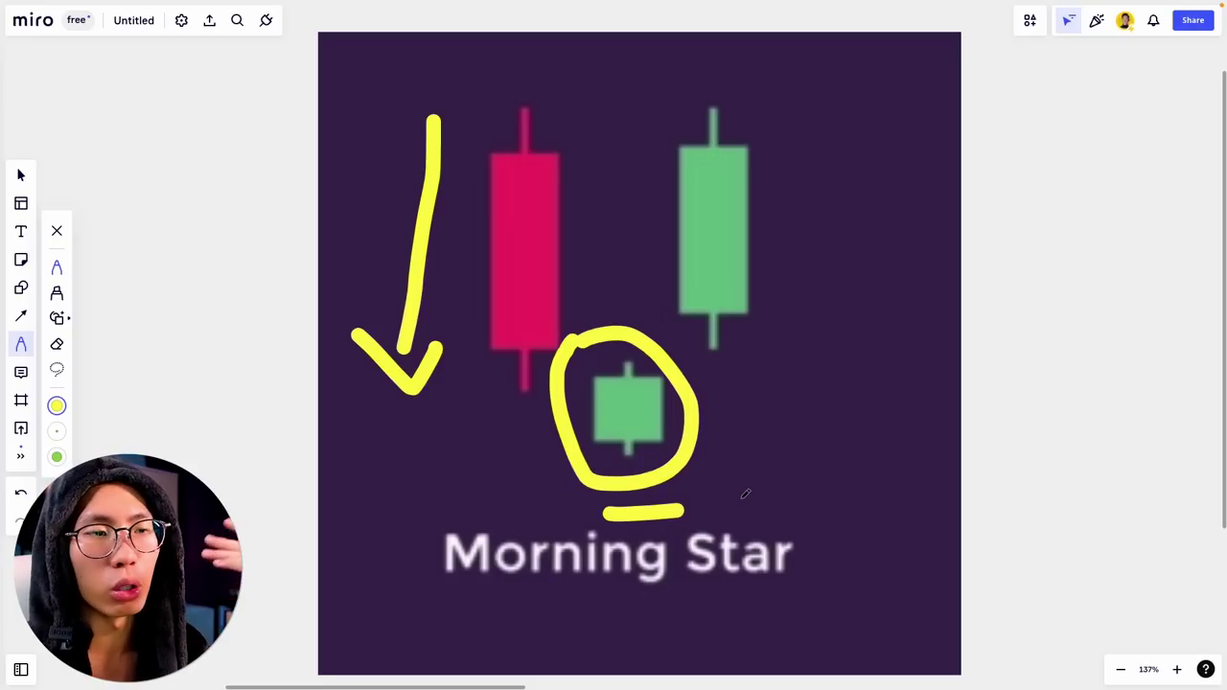
Add an upward arrow beside the tall green candle, discarding a stray down-right arrow.
drag(735, 420, 897, 635)
mouse_move(808, 606)
mouse_down()
mouse_move(894, 646)
mouse_move(909, 582)
mouse_up()
key(ctrl+z)
key(ctrl+z)
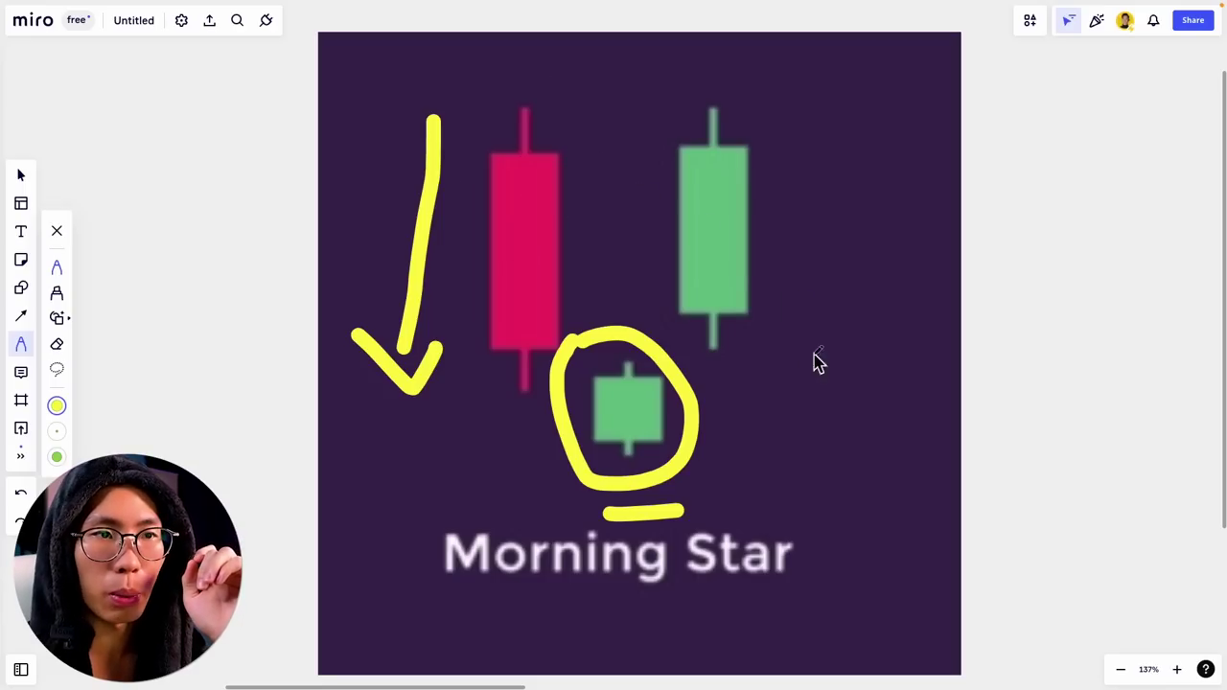
mouse_move(812, 368)
mouse_down()
mouse_move(817, 156)
mouse_move(846, 184)
mouse_move(849, 231)
mouse_up()
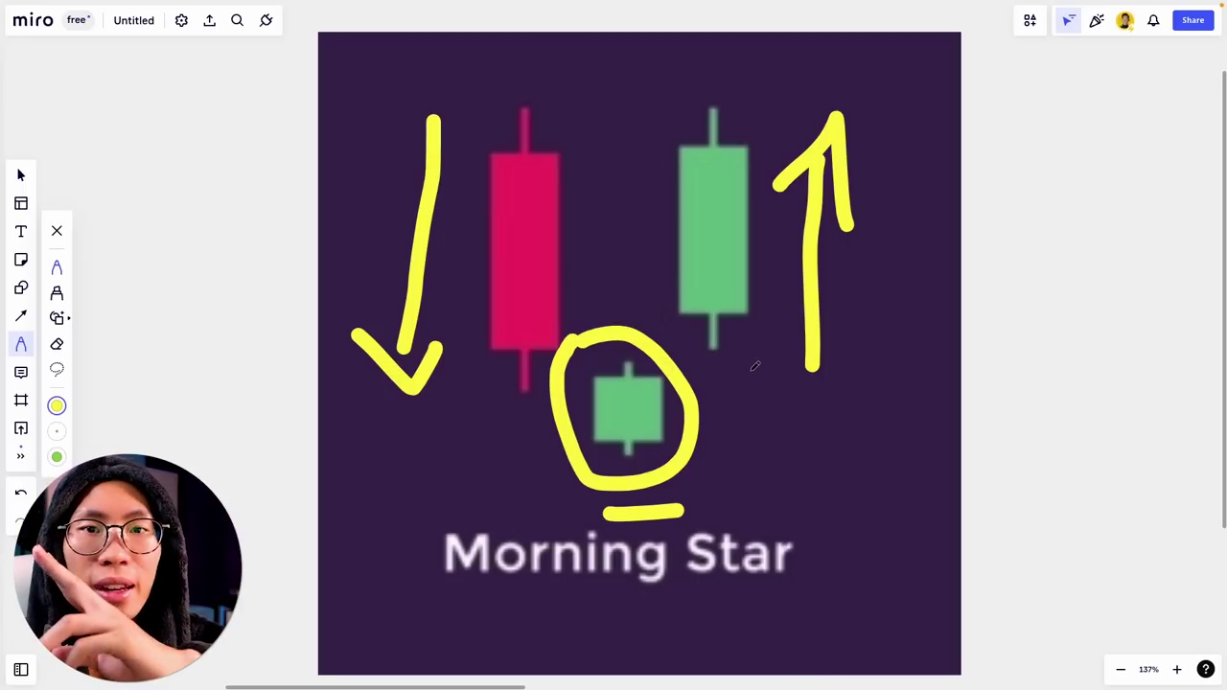
scroll(783, 362, down, 1)
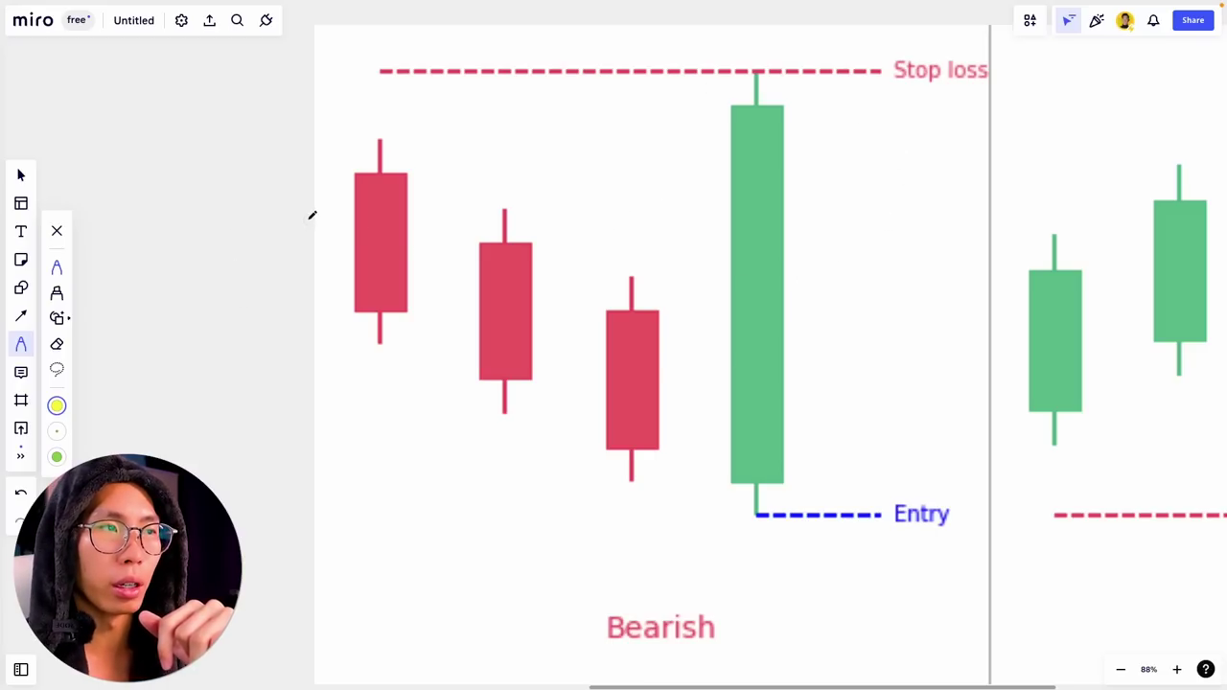
Point yellow arrows at the first, second and third red candles.
mouse_move(260, 246)
mouse_down()
mouse_move(348, 241)
mouse_move(317, 279)
mouse_up()
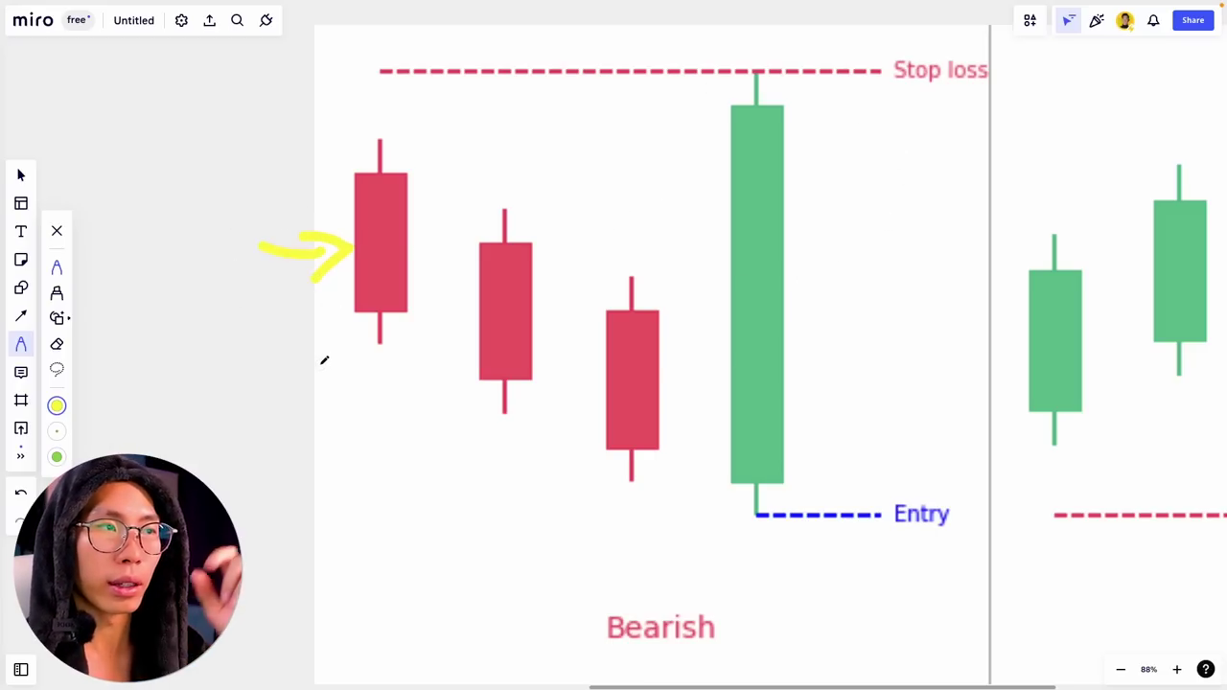
drag(300, 384, 401, 407)
mouse_move(455, 458)
mouse_down()
mouse_move(562, 438)
mouse_move(553, 482)
mouse_up()
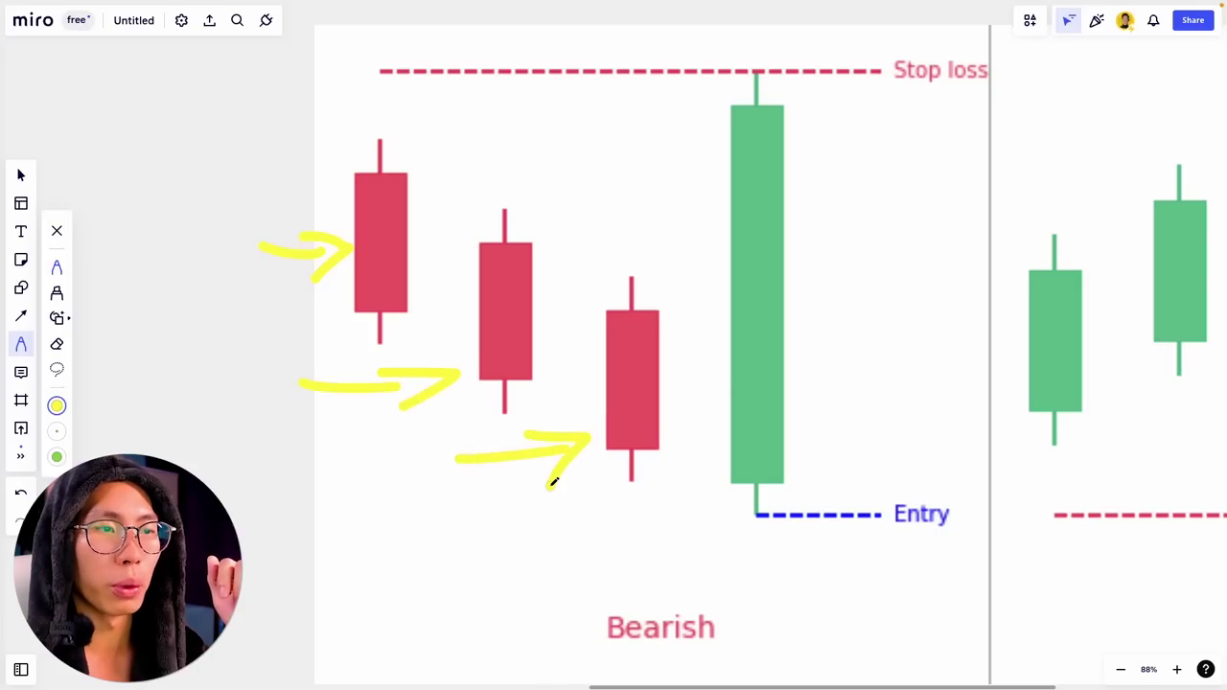
Sketch extra arrows, a loop and a box on the Bearish chart, then undo them all.
mouse_move(375, 95)
mouse_down()
mouse_move(562, 192)
mouse_move(719, 312)
mouse_move(710, 247)
mouse_up()
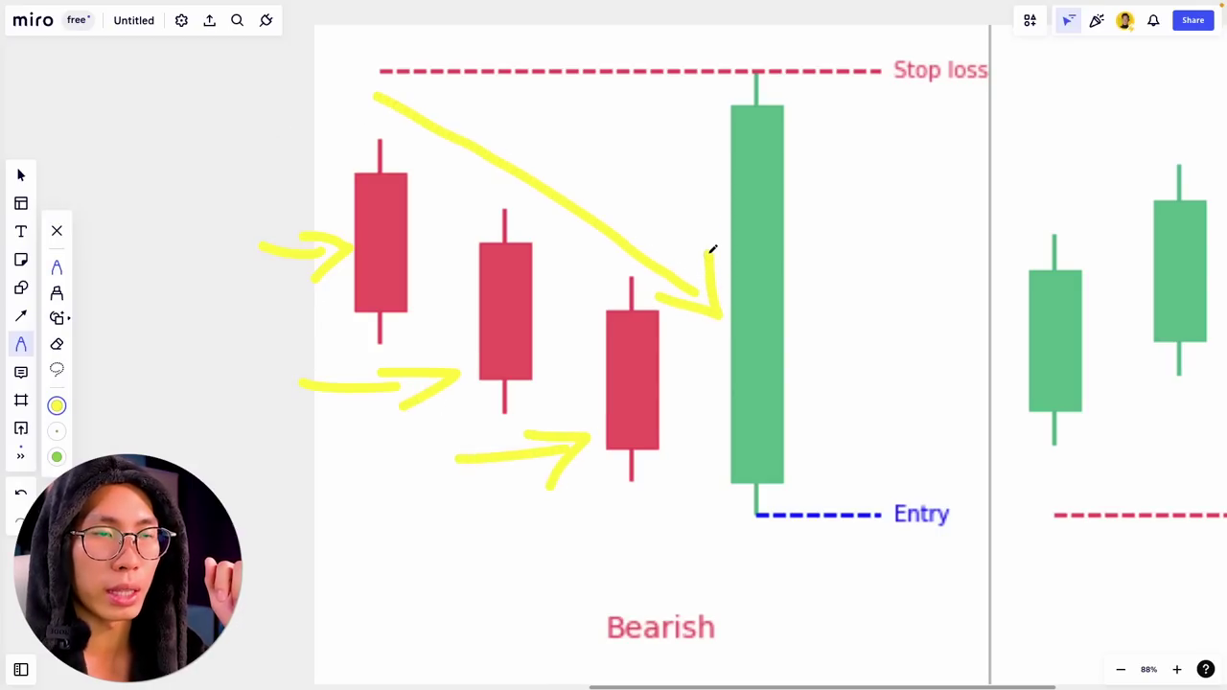
scroll(822, 252, right, 1)
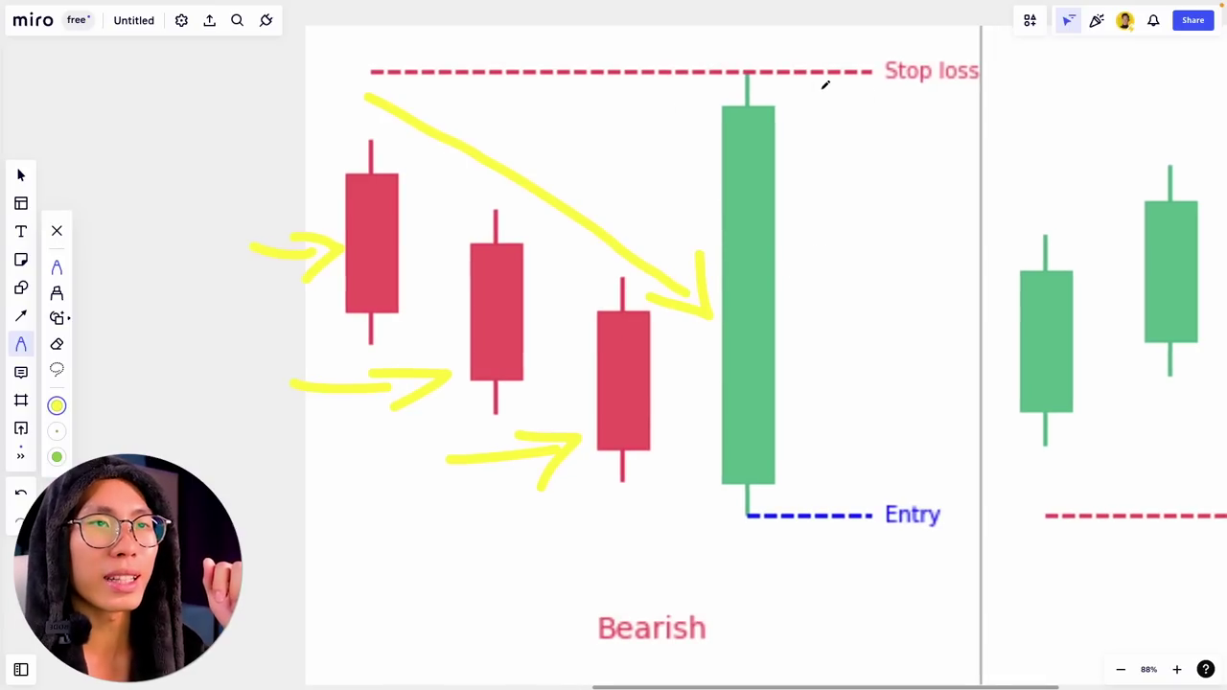
mouse_move(732, 66)
mouse_down()
mouse_move(793, 57)
mouse_move(844, 343)
mouse_move(733, 573)
mouse_move(704, 395)
mouse_move(704, 159)
mouse_move(740, 51)
mouse_up()
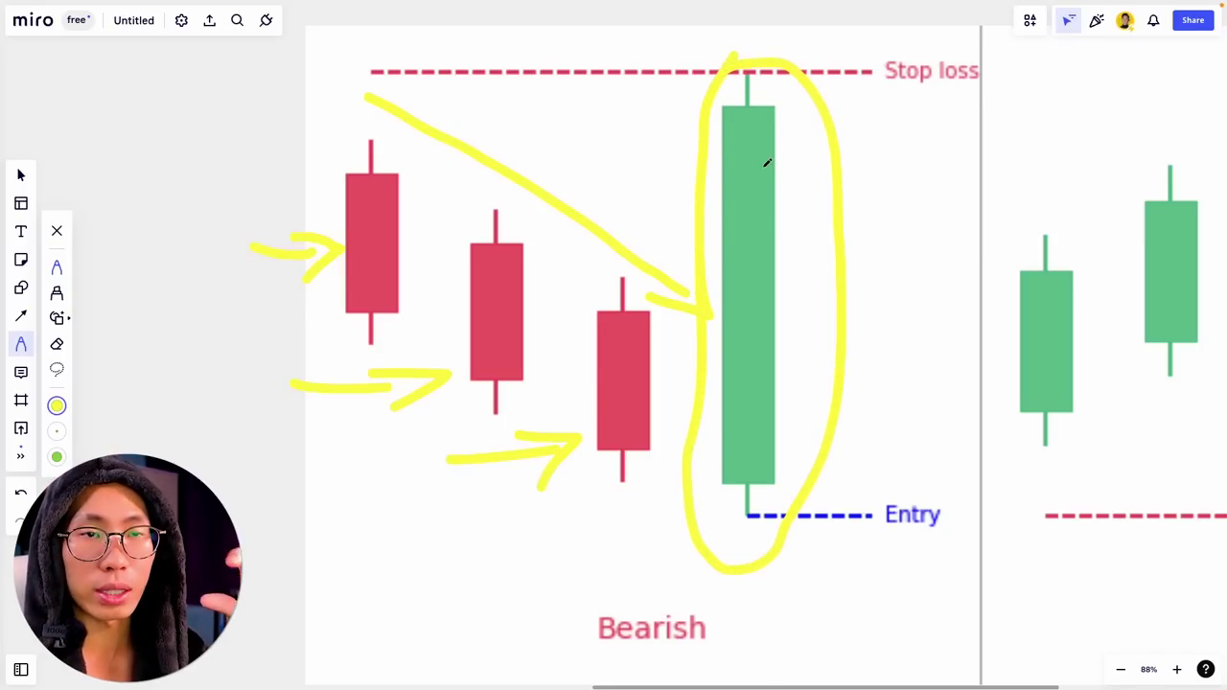
mouse_move(295, 113)
mouse_down()
mouse_move(496, 112)
mouse_move(672, 446)
mouse_move(358, 505)
mouse_move(252, 499)
mouse_move(282, 121)
mouse_up()
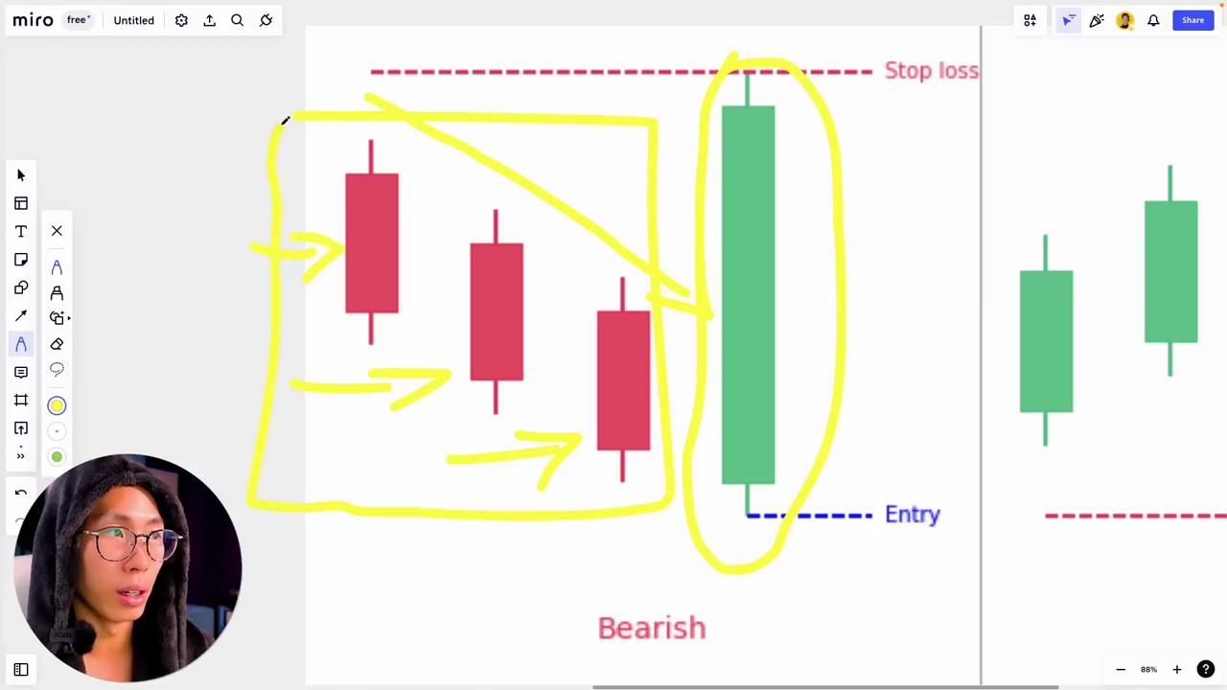
key(ctrl+z)
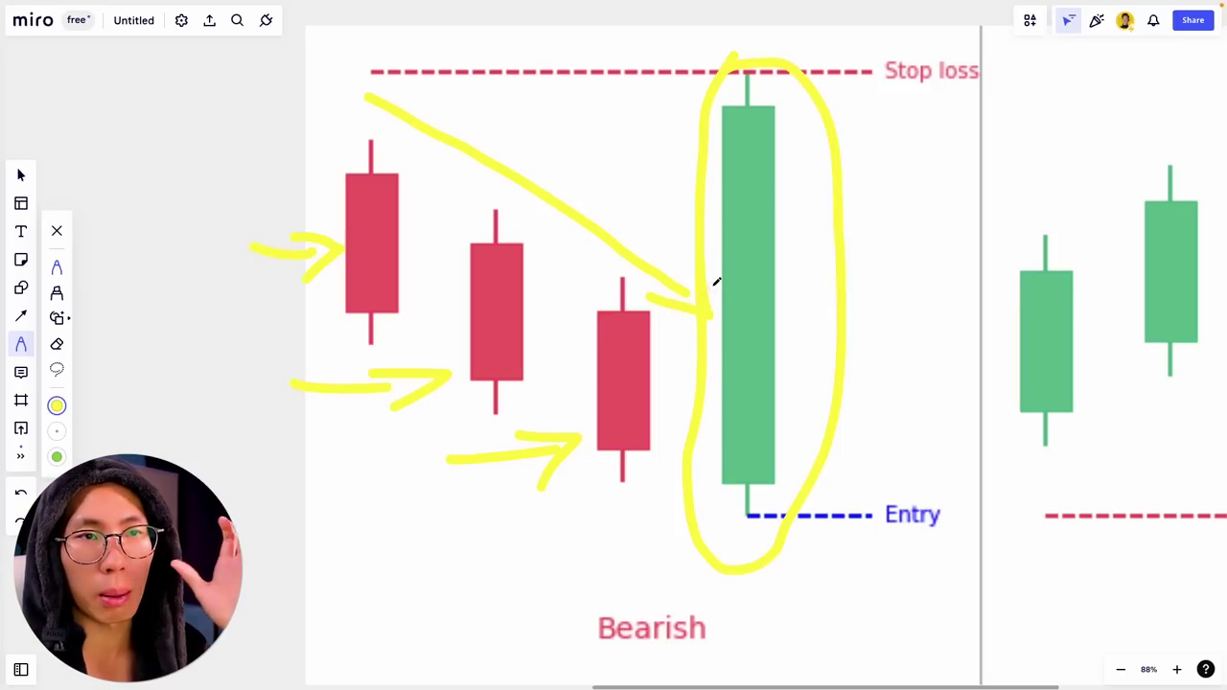
mouse_move(863, 532)
mouse_down()
mouse_move(878, 144)
mouse_move(896, 102)
mouse_move(909, 219)
mouse_up()
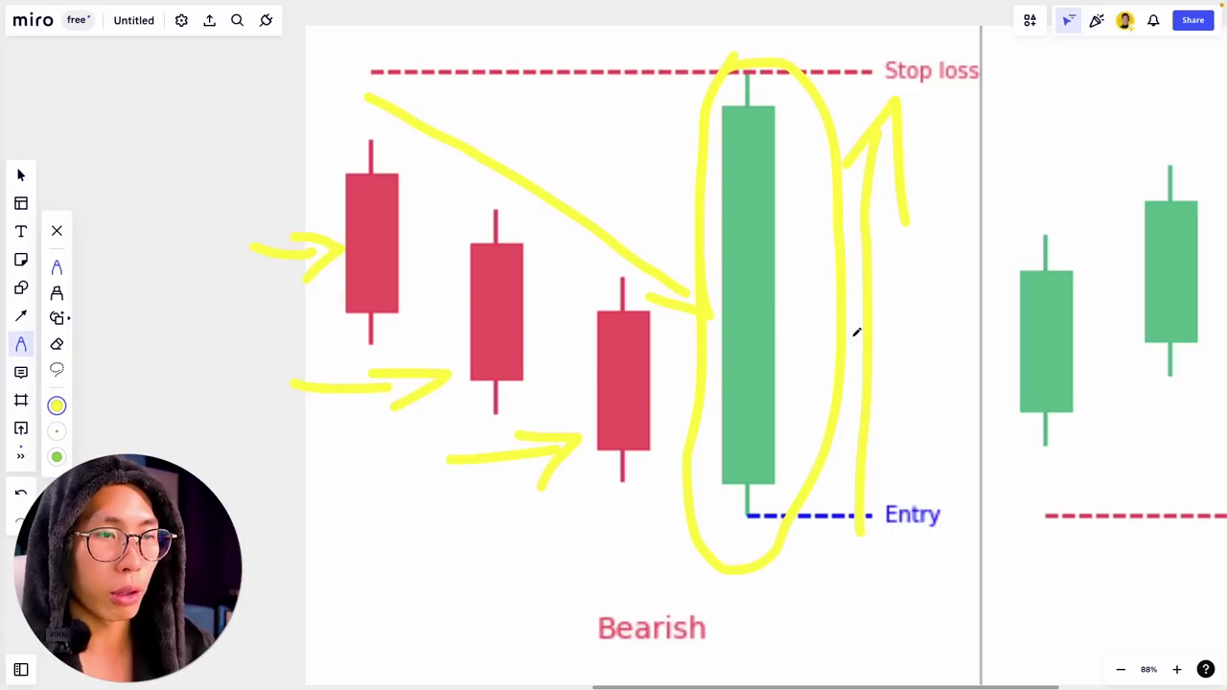
key(ctrl+z)
key(ctrl+z)
key(ctrl+z)
key(ctrl+z)
key(ctrl+z)
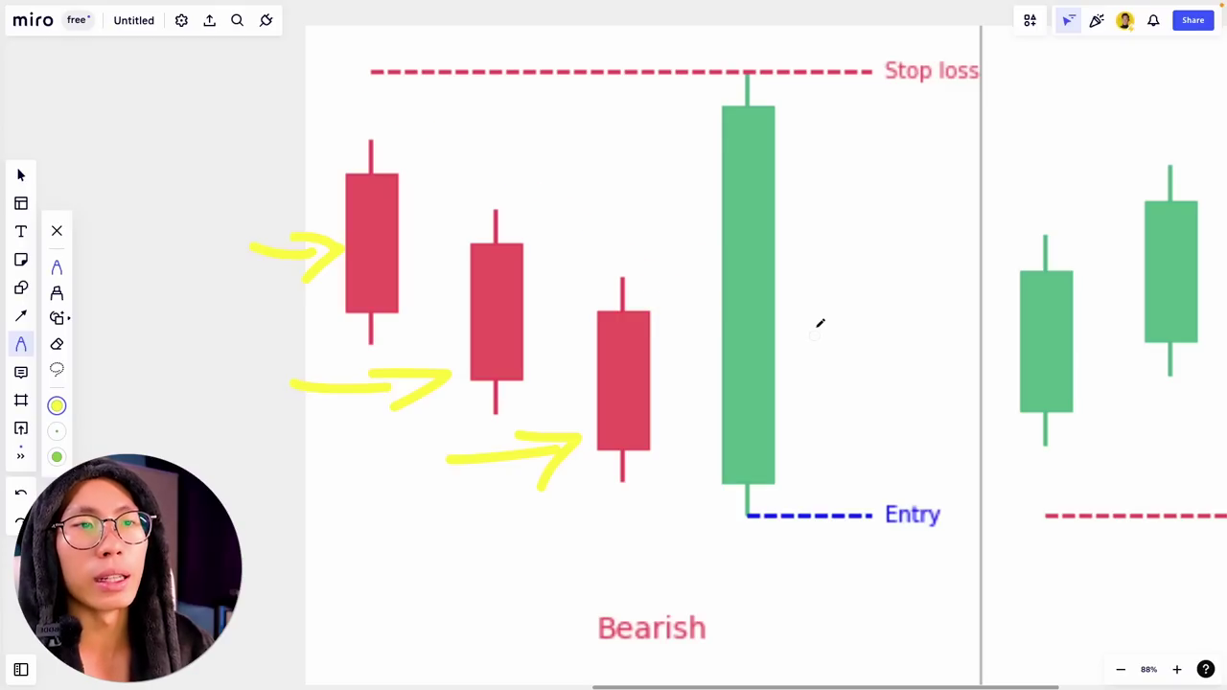
Mark the Bullish example with a rising arrow, a dashed line under the green candles, and an Entry–Stop loss bracket.
mouse_move(817, 326)
mouse_down()
mouse_move(962, 22)
mouse_move(957, 123)
mouse_up()
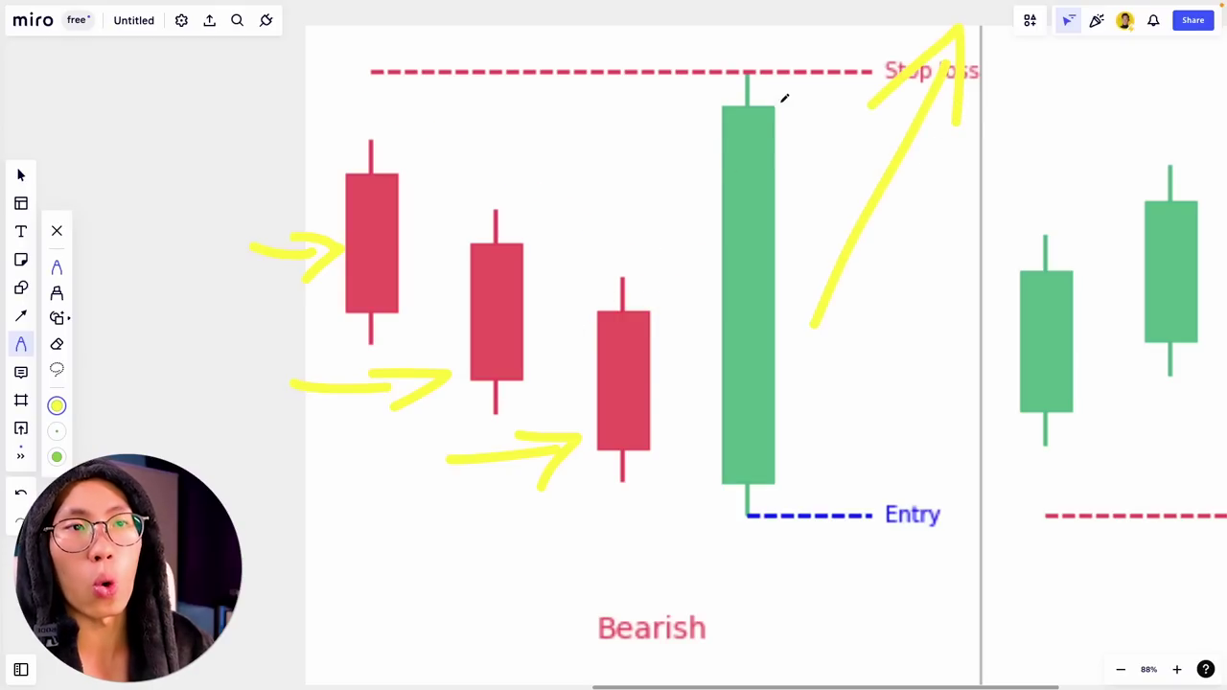
scroll(784, 97, right, 10)
scroll(773, 230, left, 8)
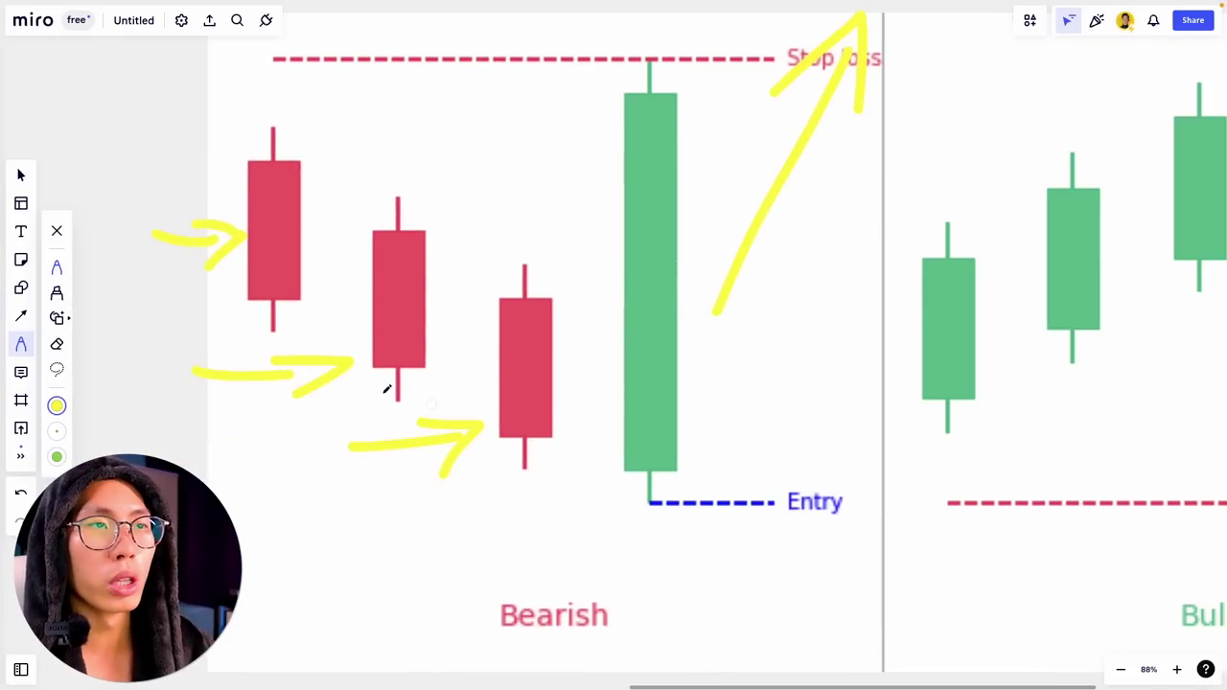
scroll(721, 255, right, 10)
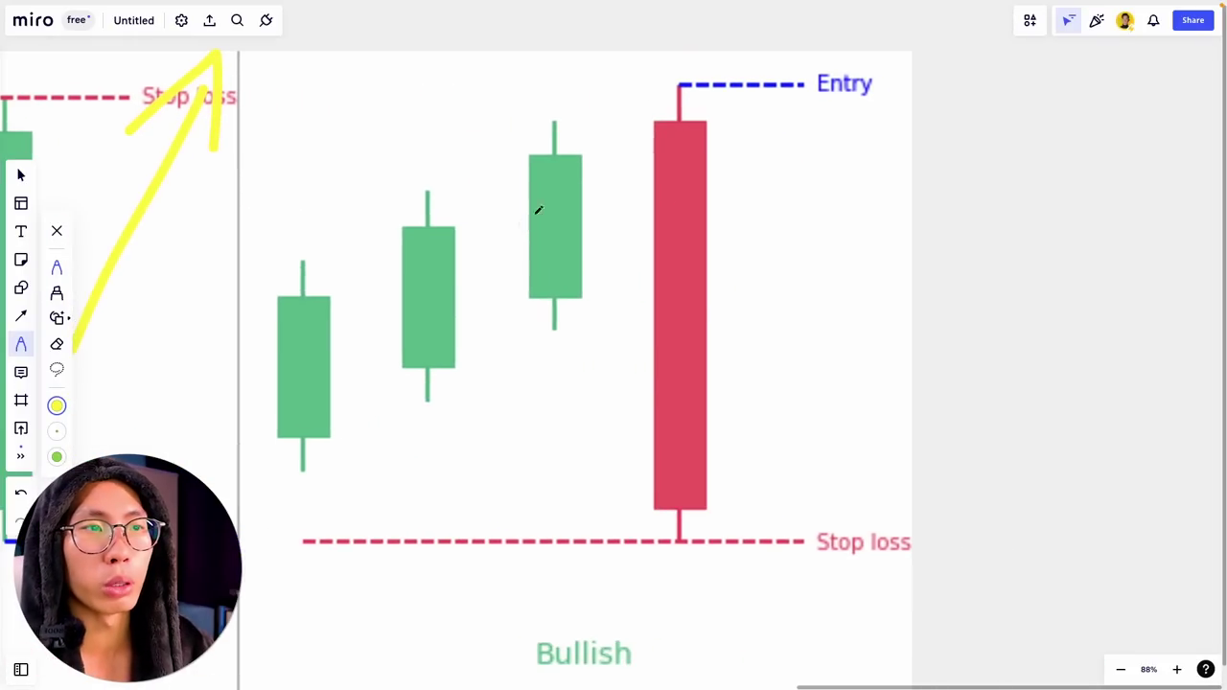
scroll(593, 273, up, 2)
scroll(603, 241, down, 2)
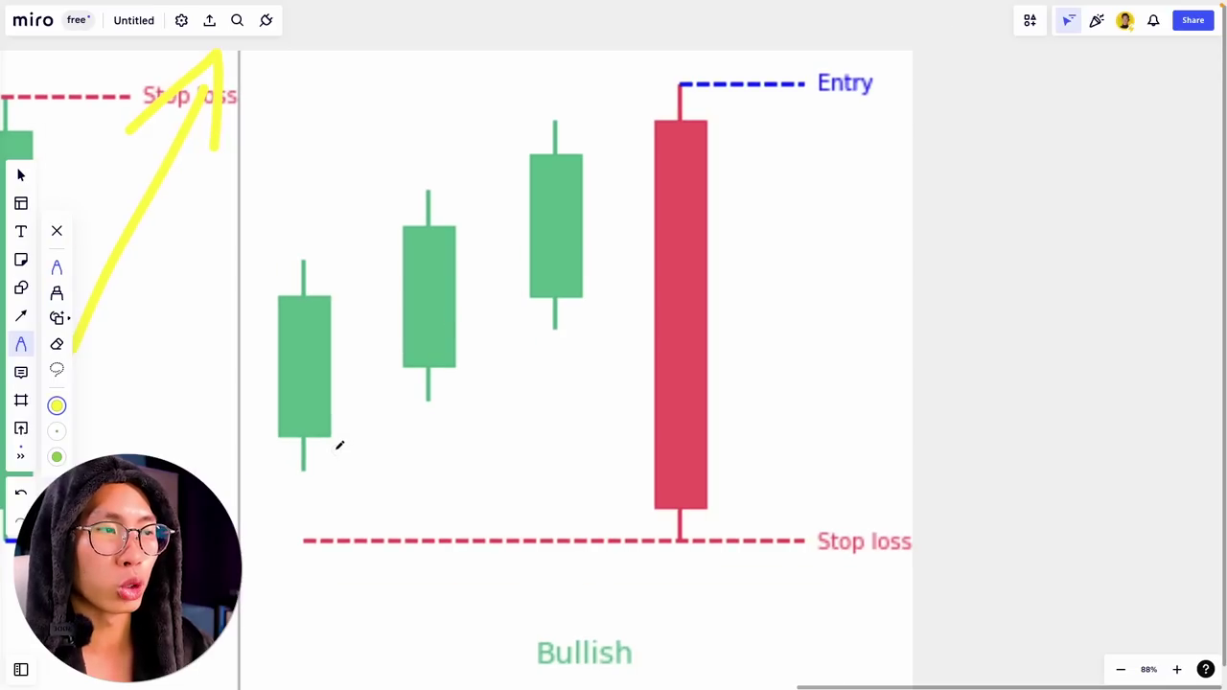
drag(313, 515, 381, 482)
drag(528, 392, 624, 339)
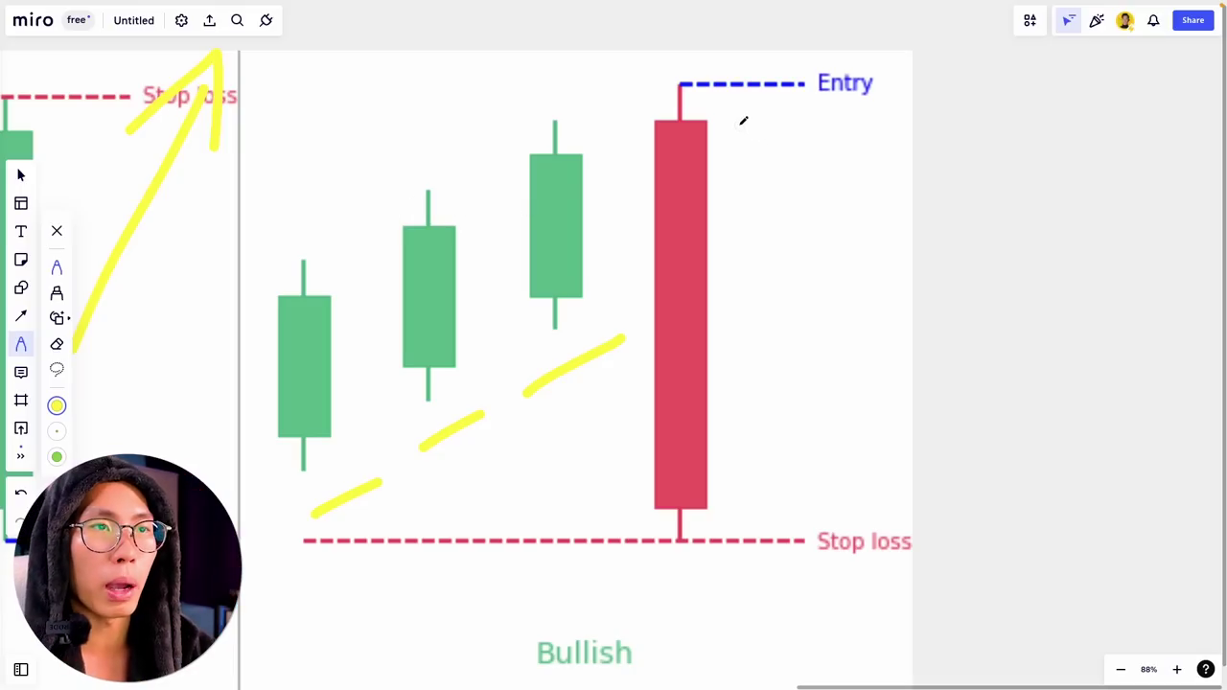
mouse_move(740, 103)
mouse_down()
mouse_move(761, 253)
mouse_move(748, 537)
mouse_move(685, 550)
mouse_up()
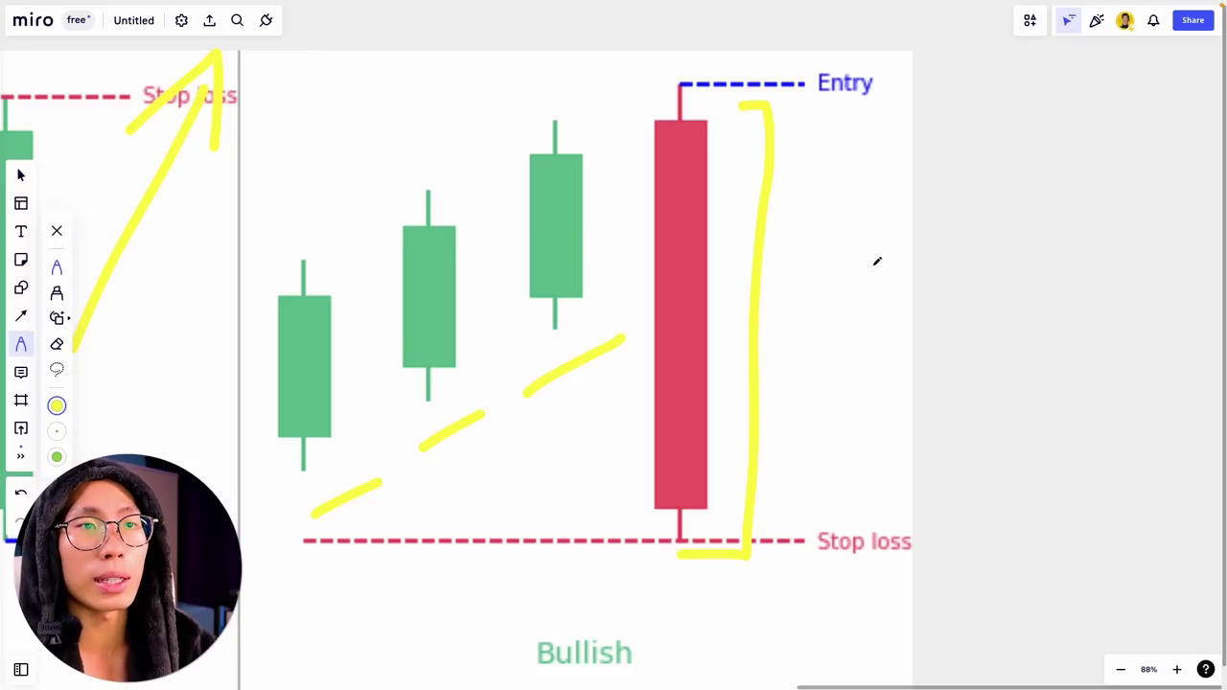
Draw a yellow downward line with a V arrowhead beside the red candle near Stop loss.
drag(834, 229, 848, 483)
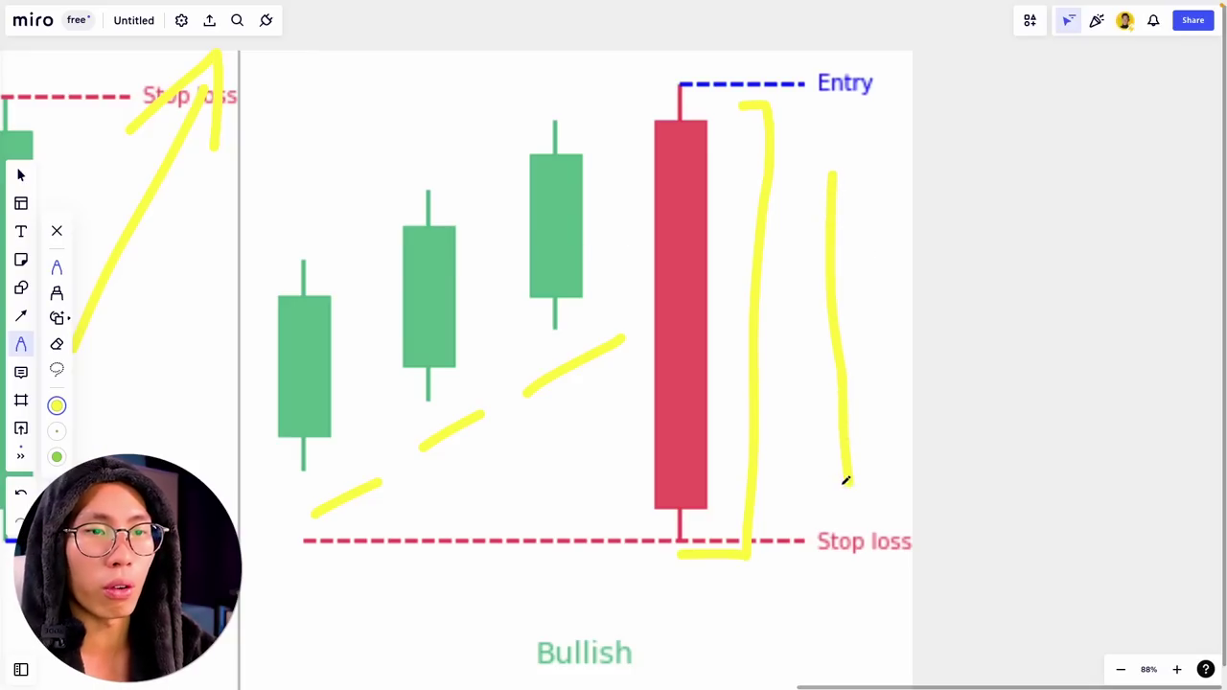
drag(785, 439, 906, 461)
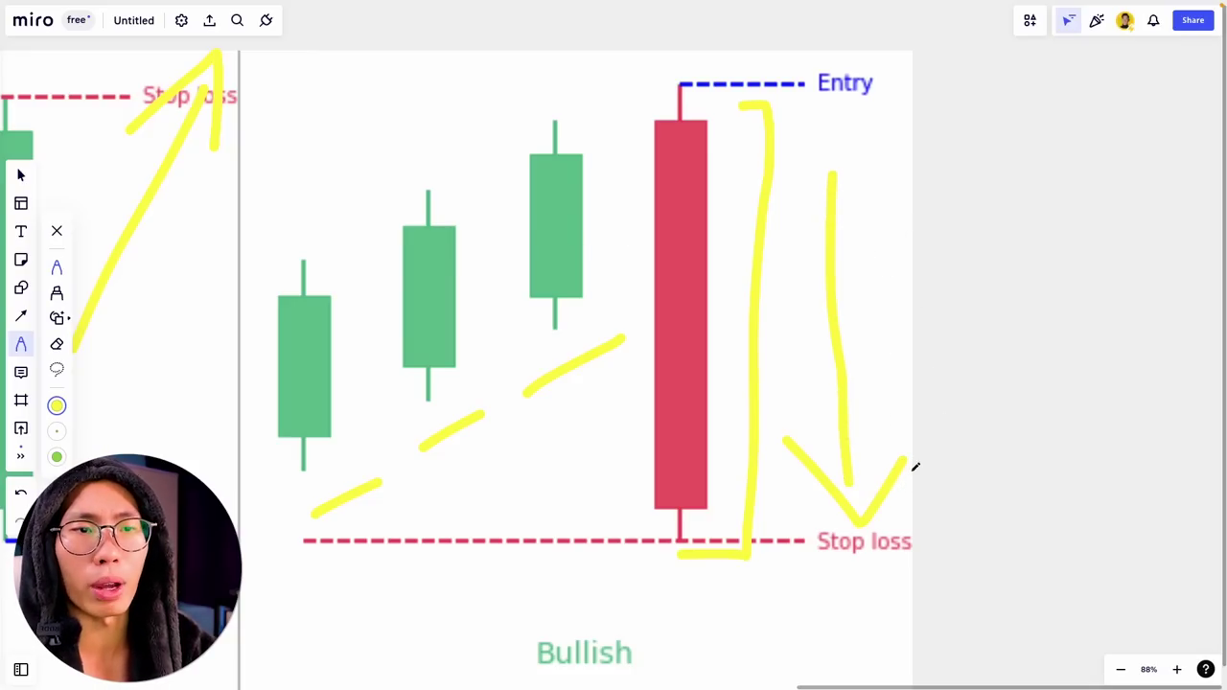
scroll(976, 394, down, 2)
drag(991, 447, 882, 232)
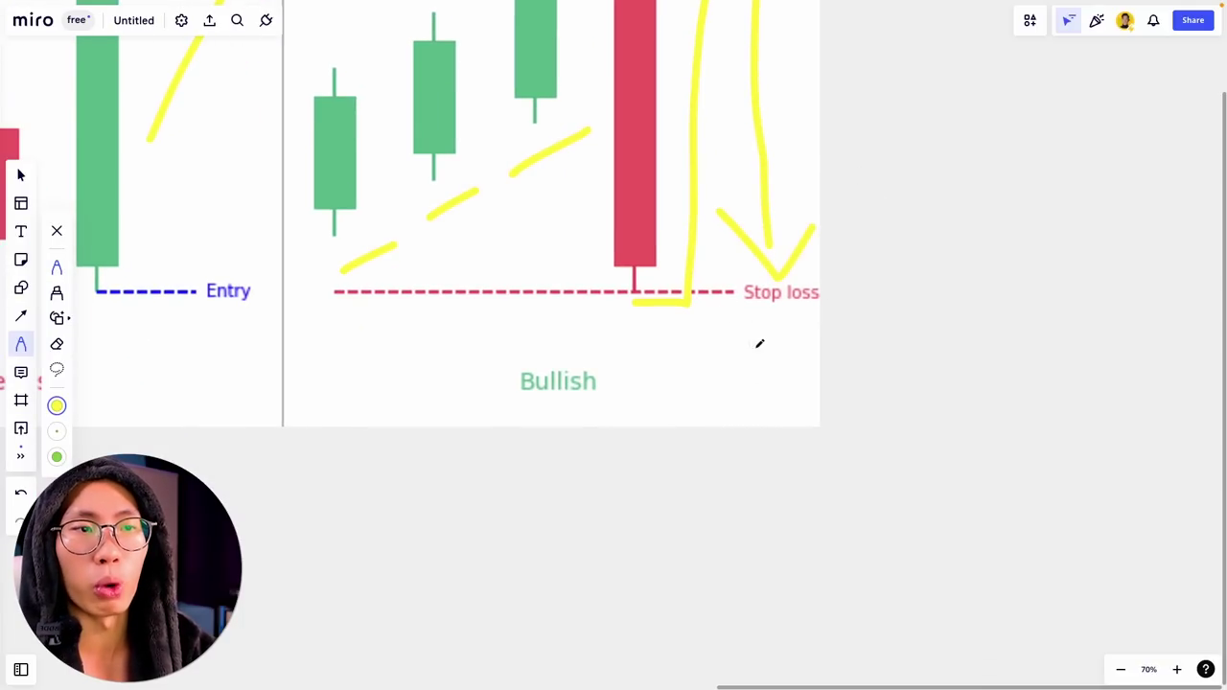
drag(739, 338, 994, 589)
drag(866, 568, 932, 587)
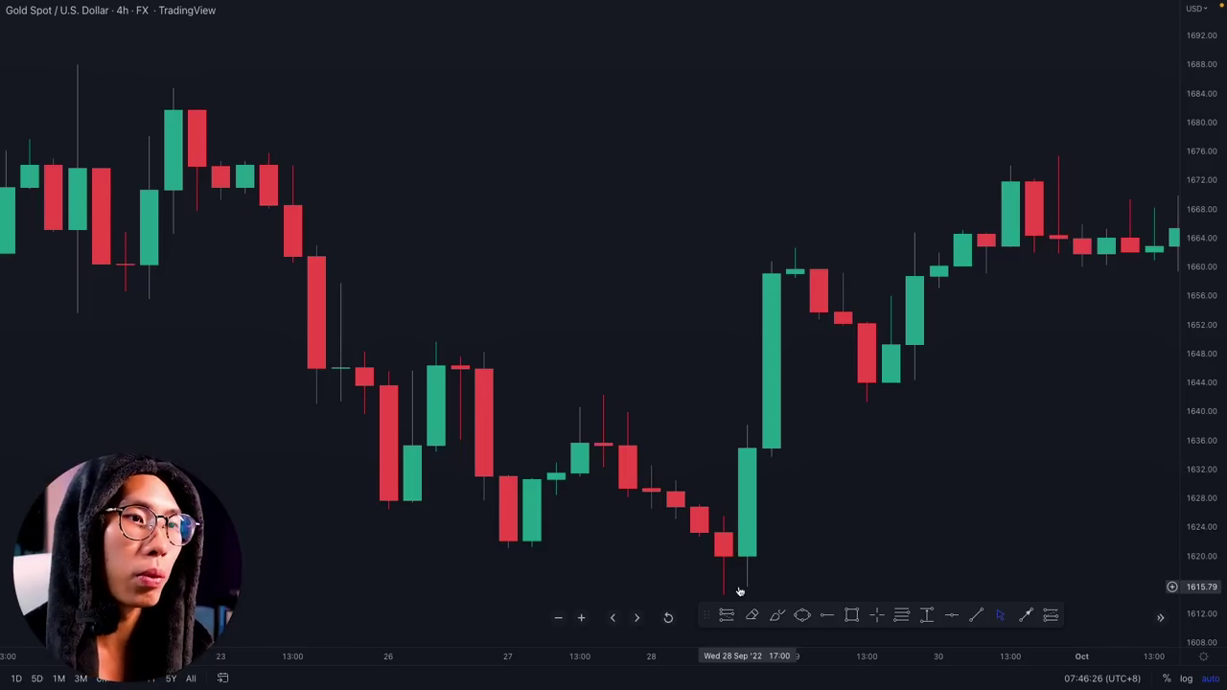
Draw a yellow rectangle around the late-September falling candles and green reversal candle.
right_click(593, 347)
right_click(636, 303)
click(486, 280)
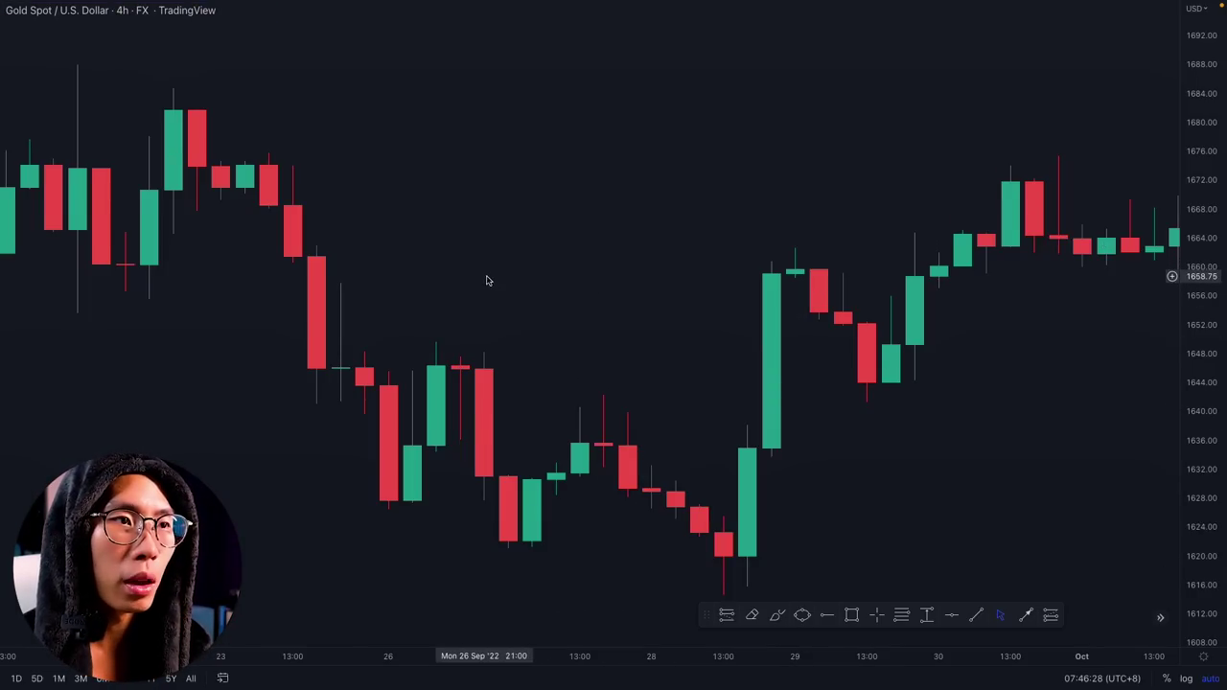
scroll(486, 280, left, 5)
scroll(872, 485, right, 2)
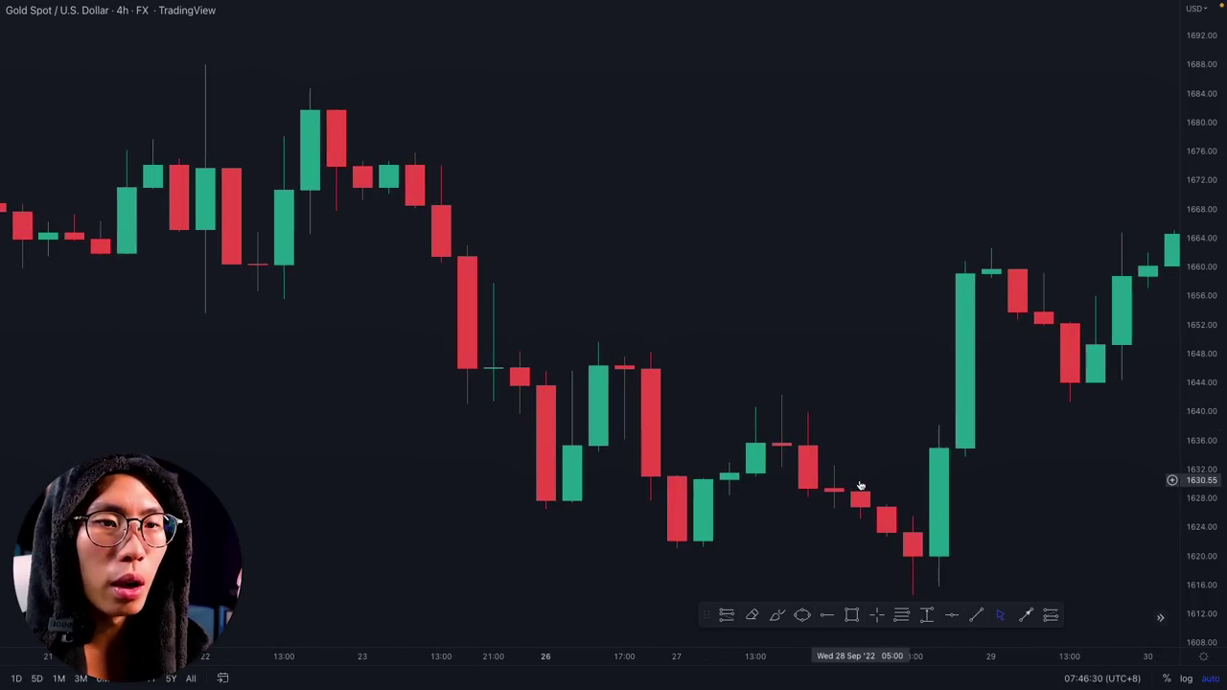
scroll(861, 486, right, 3)
click(849, 615)
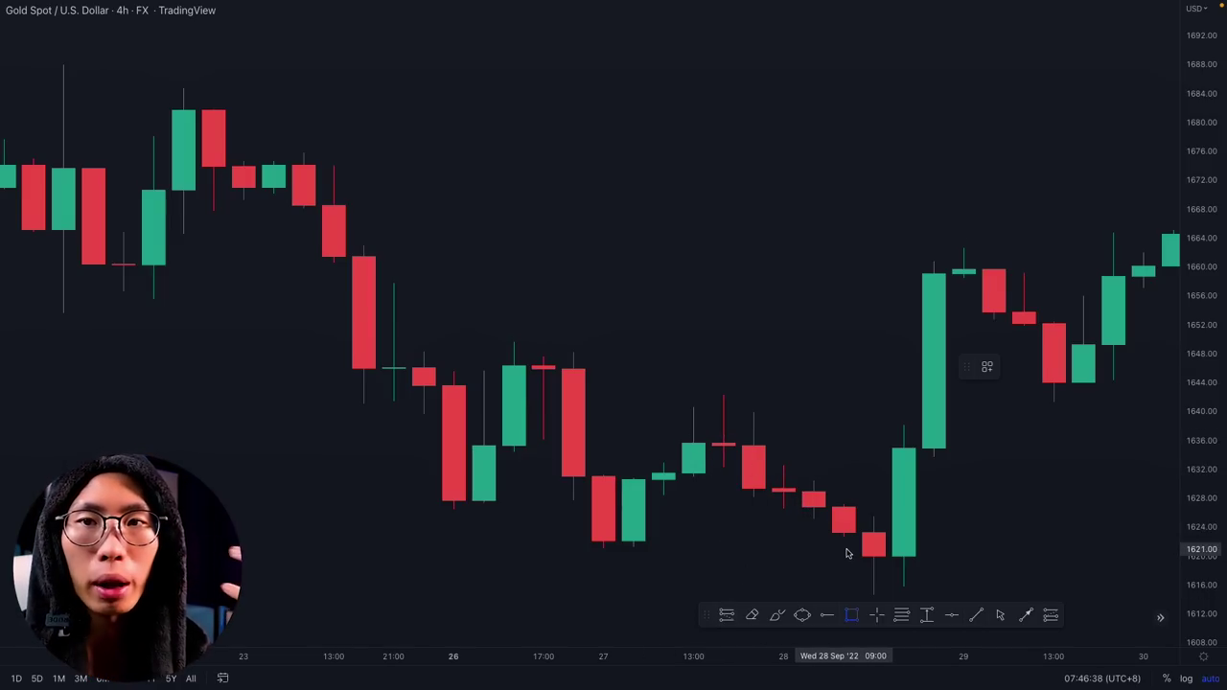
drag(784, 396, 932, 602)
click(903, 493)
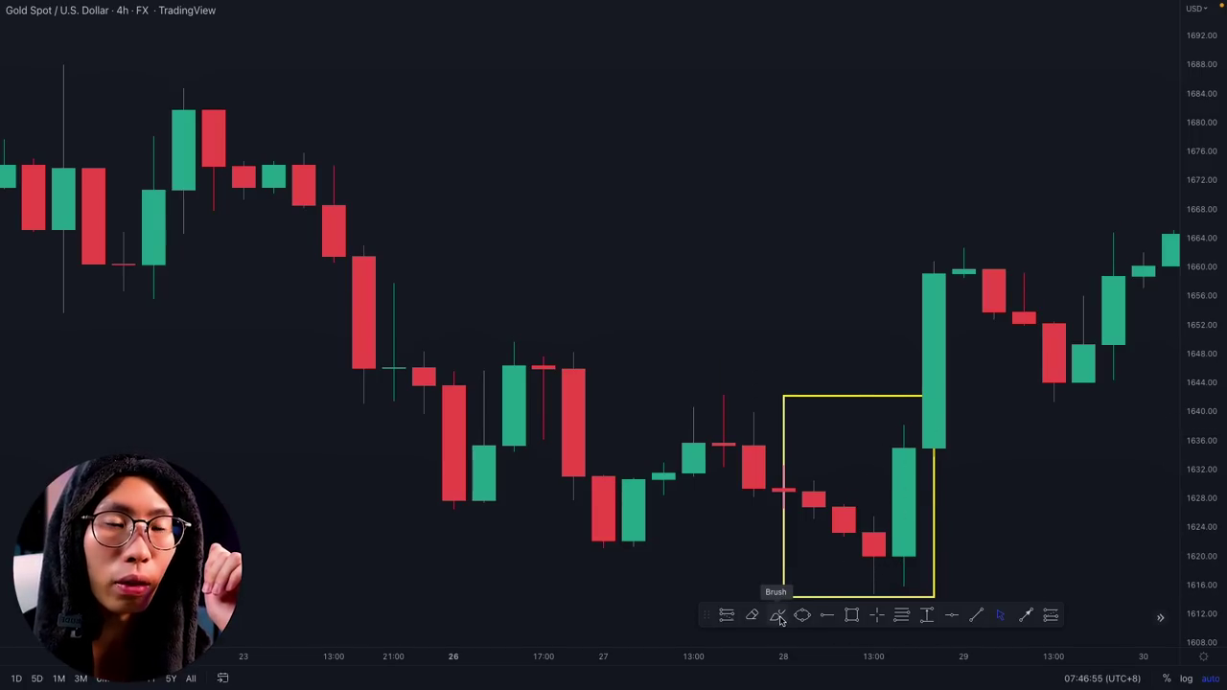
Place a long position beside the box: entry 1638.42, target 1653.09, stop 1623.75.
click(1051, 615)
click(936, 450)
click(1101, 601)
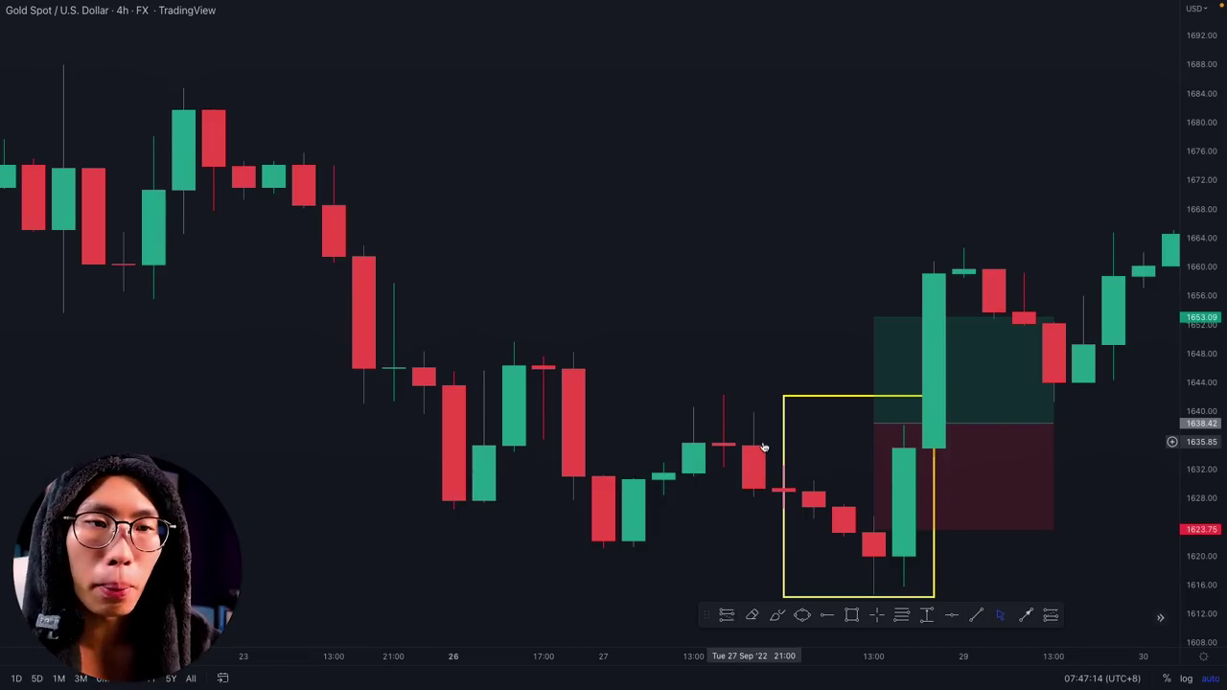
click(1012, 441)
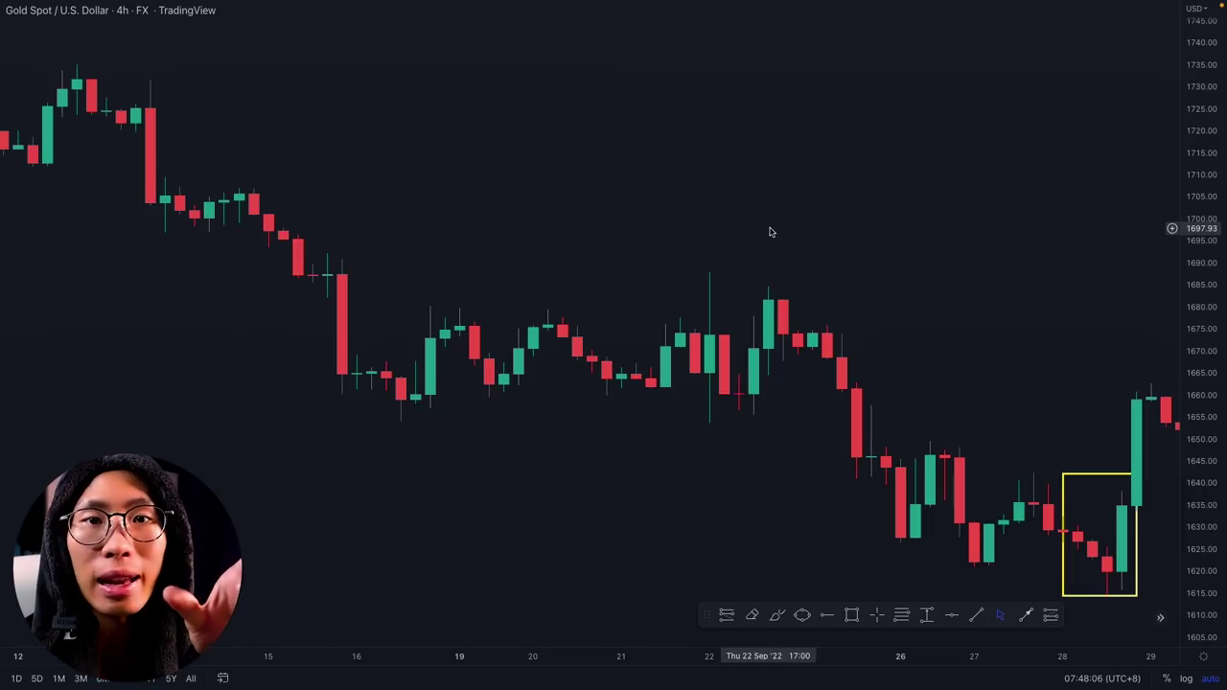
Box the 22 Sep red-and-green candles in yellow and widen the box to the left.
scroll(770, 230, up, 1)
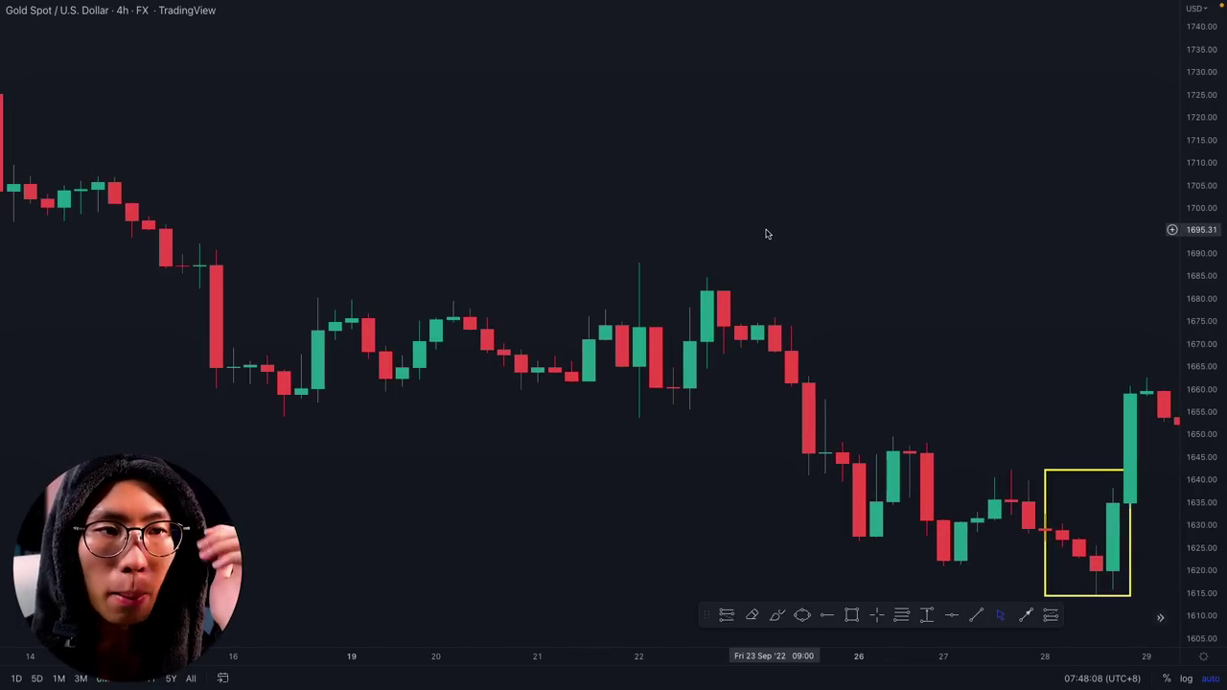
scroll(761, 241, up, 3)
click(852, 614)
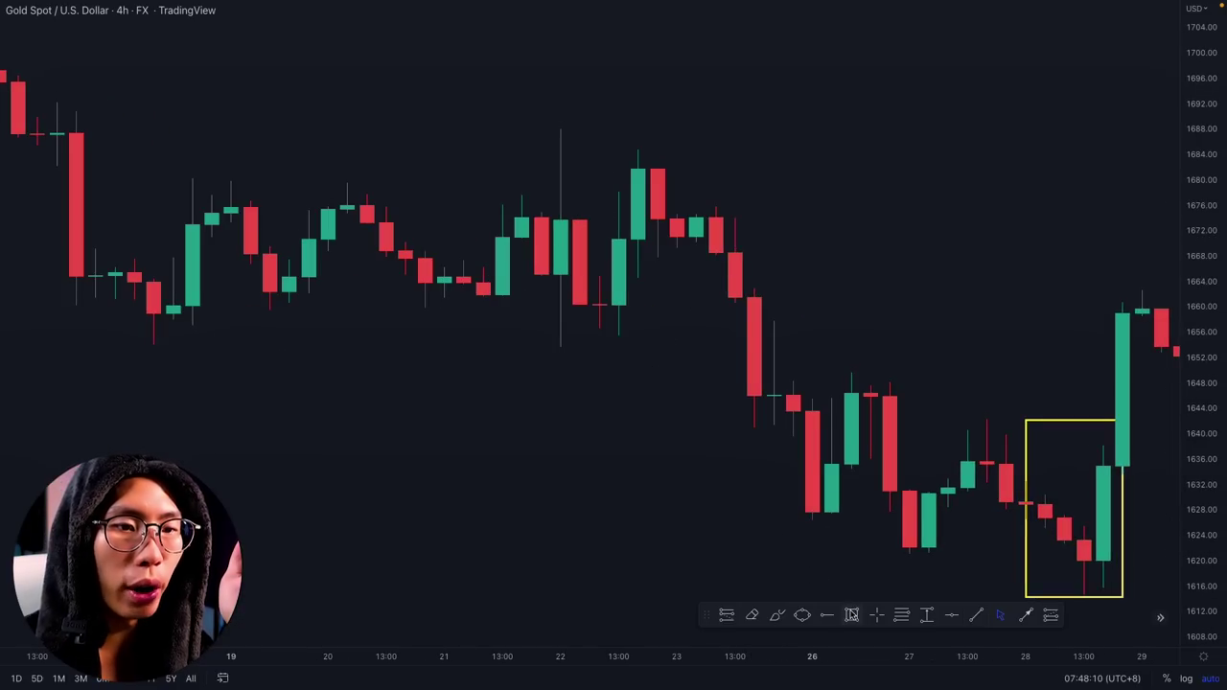
mouse_move(580, 189)
mouse_down()
mouse_move(615, 346)
mouse_move(638, 354)
mouse_up()
drag(581, 269, 561, 271)
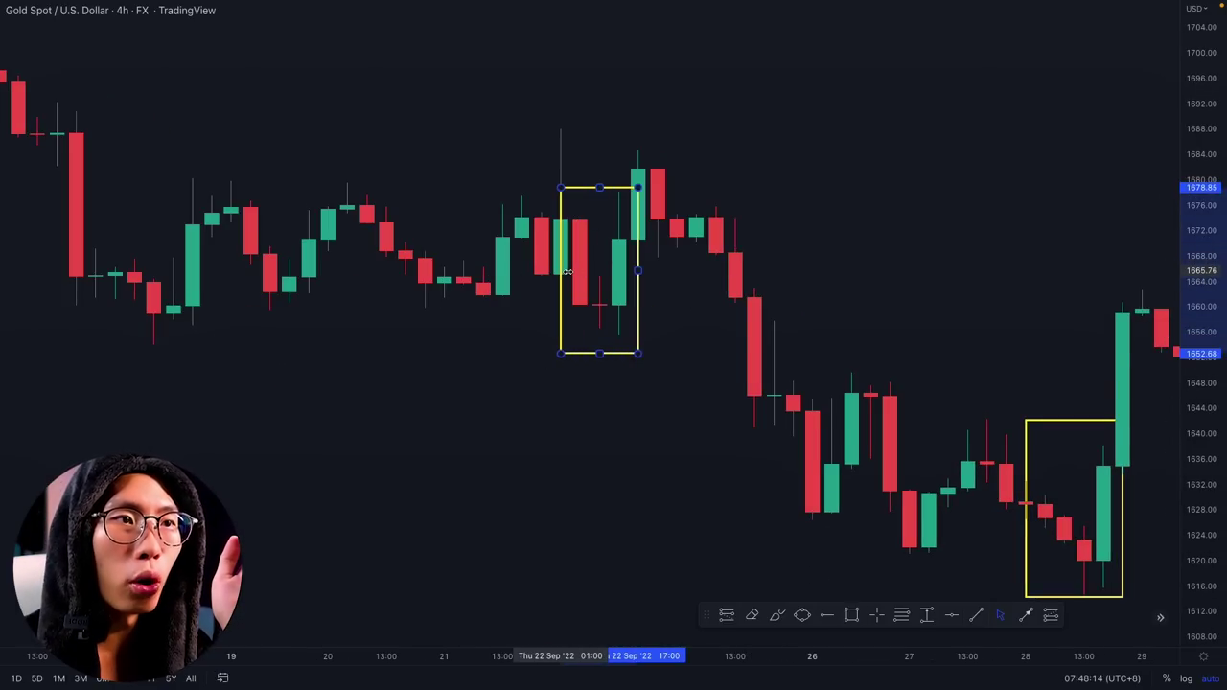
click(651, 461)
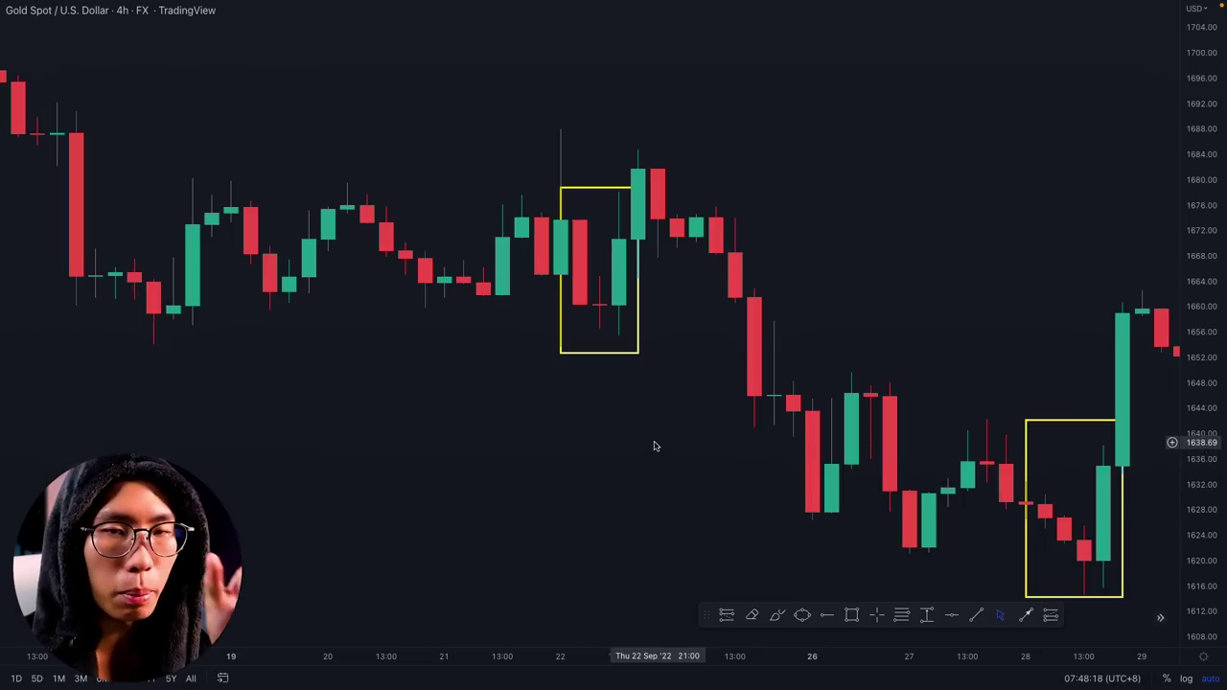
Sketch the price path and a zigzag with the Brush, then undo and clear every stroke.
click(776, 615)
drag(426, 37, 547, 244)
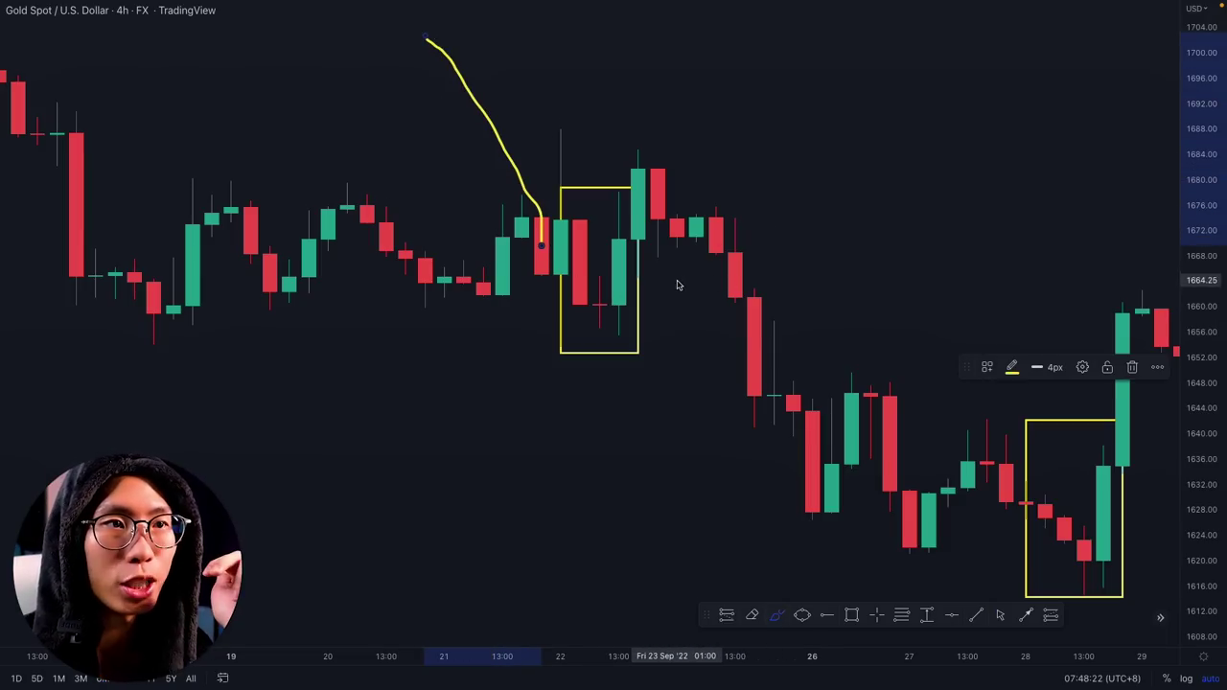
drag(660, 299, 869, 42)
mouse_move(779, 81)
mouse_down()
mouse_move(909, 15)
mouse_move(910, 110)
mouse_up()
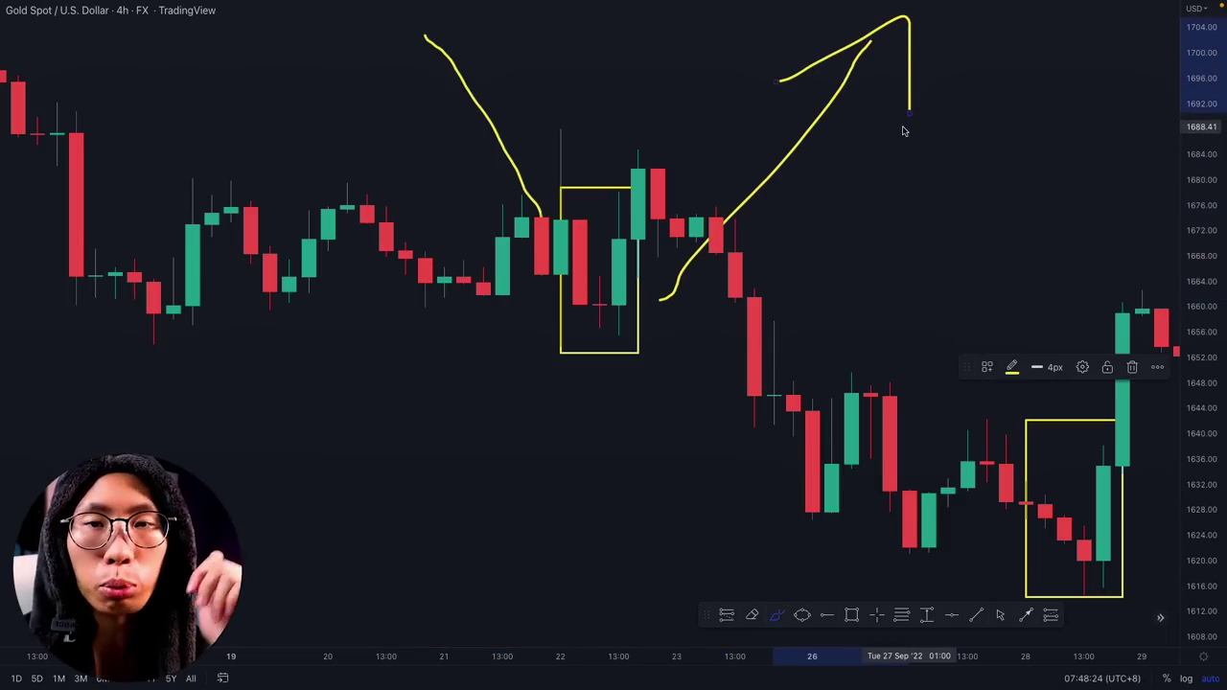
key(ctrl+z)
key(ctrl+z)
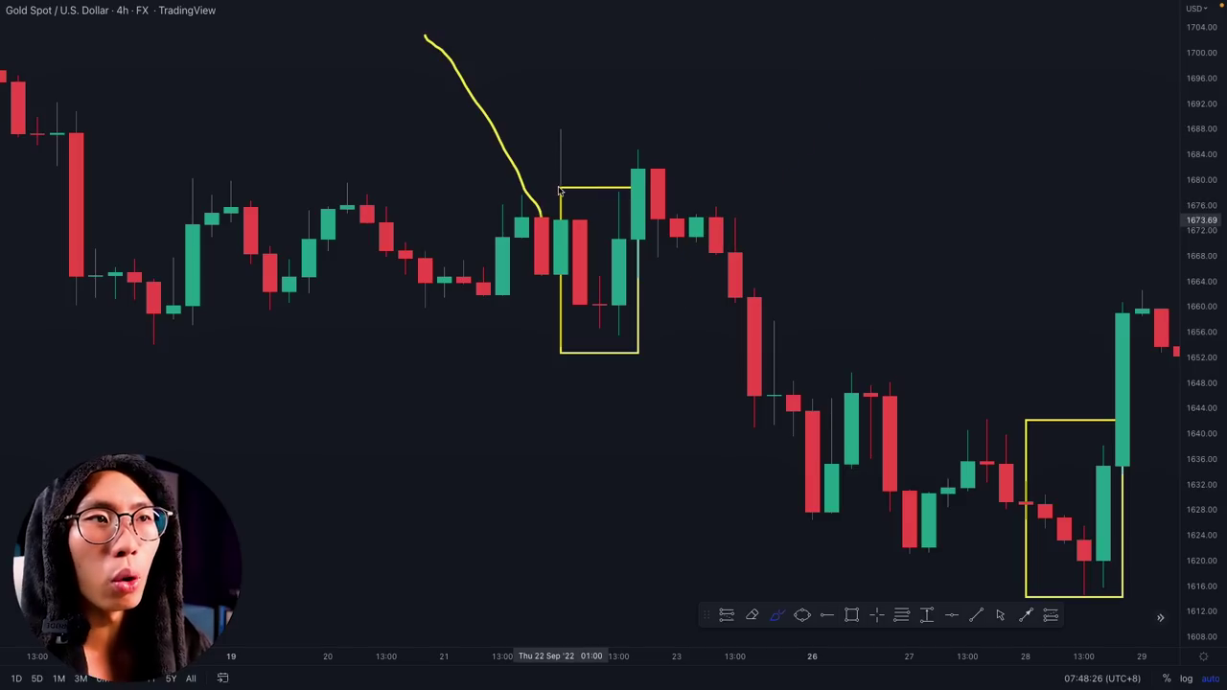
key(ctrl+z)
click(154, 191)
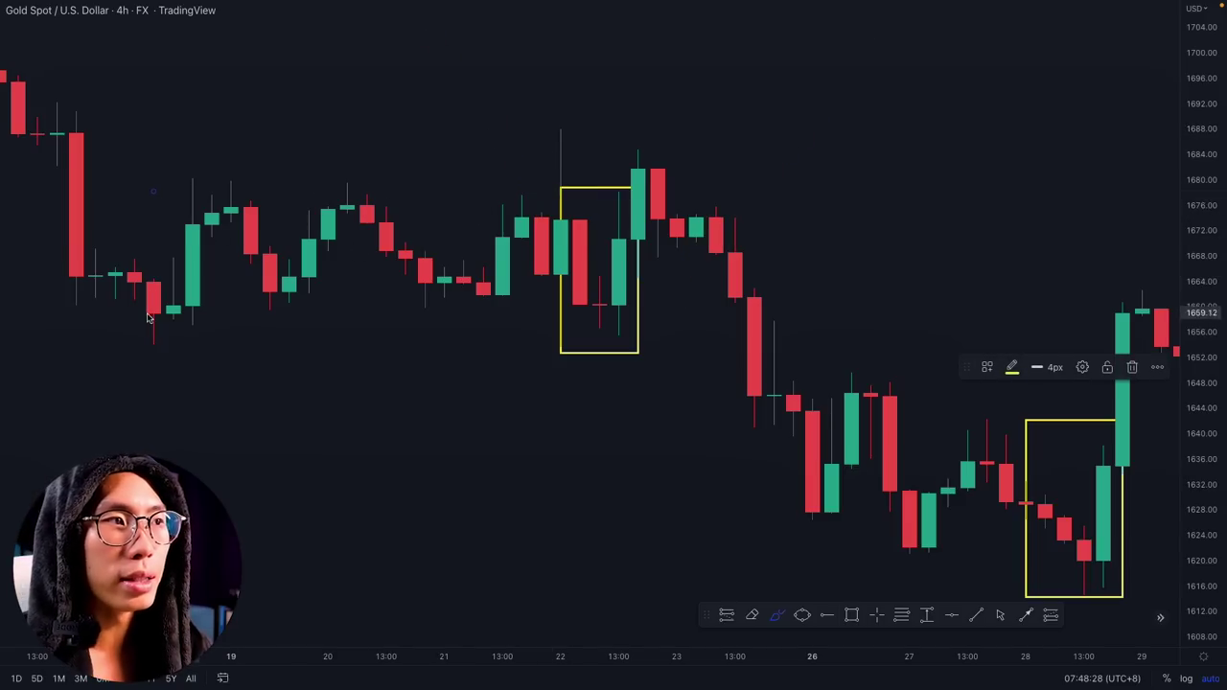
mouse_move(151, 317)
mouse_down()
mouse_move(278, 165)
mouse_move(367, 190)
mouse_move(459, 317)
mouse_move(592, 317)
mouse_move(652, 144)
mouse_move(751, 341)
mouse_up()
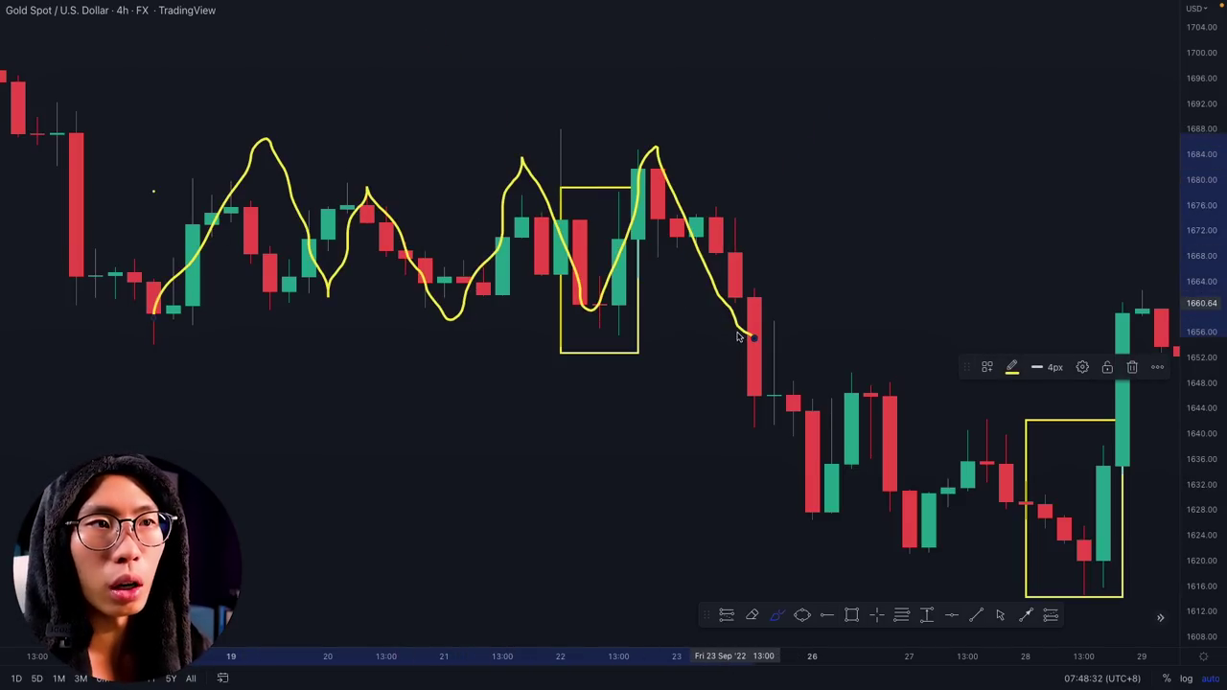
key(ctrl+z)
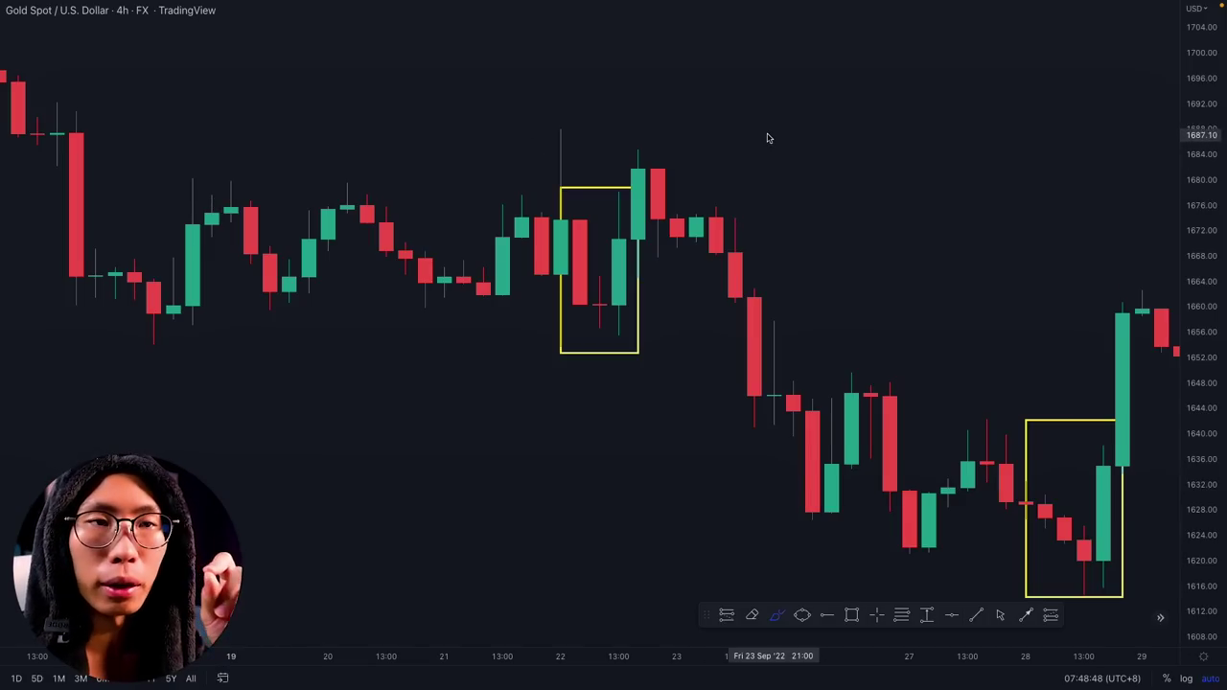
key(Escape)
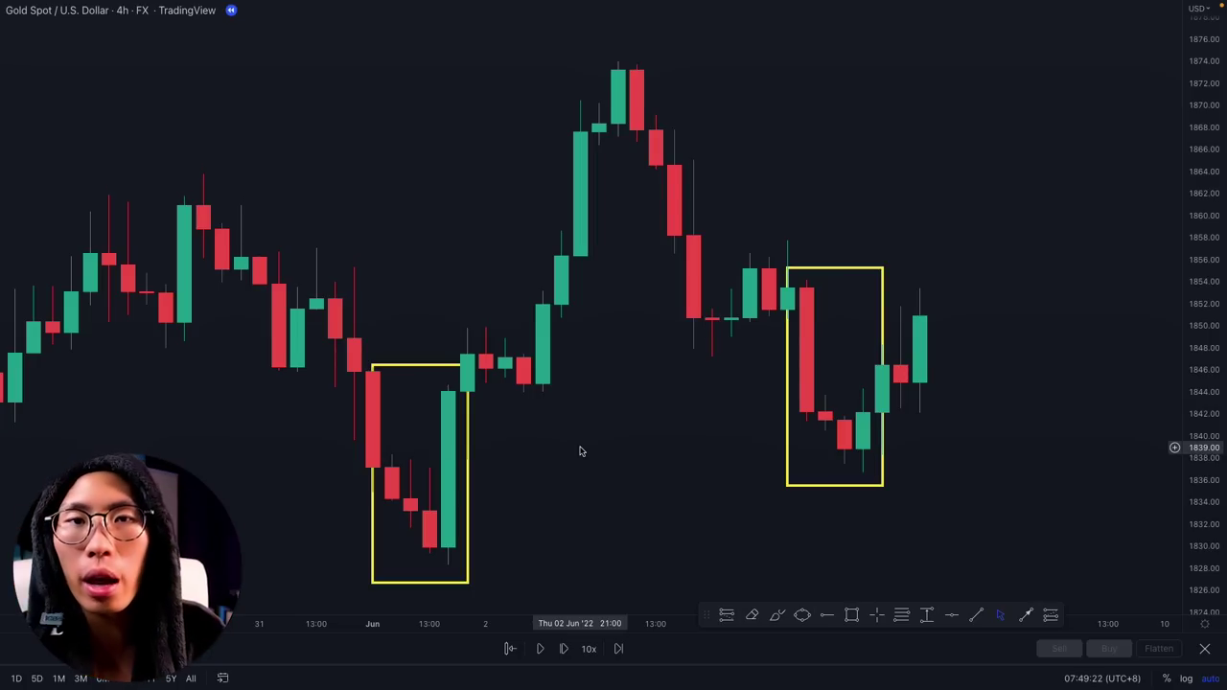
scroll(597, 431, up, 2)
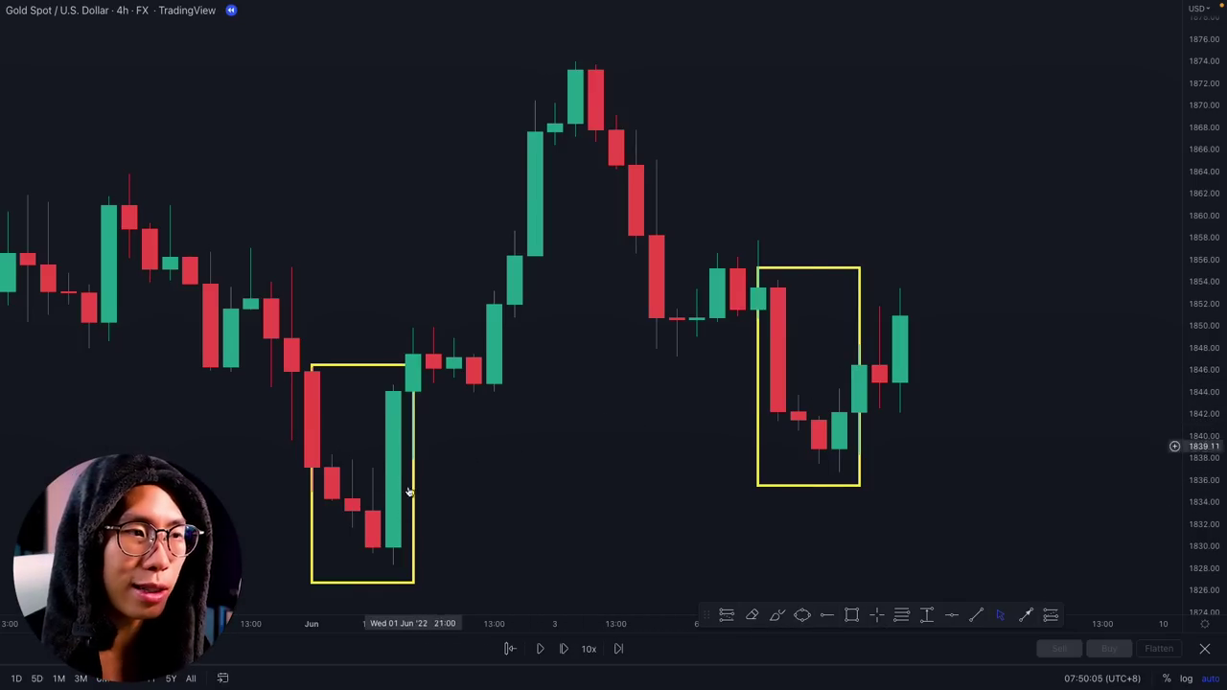
scroll(526, 488, up, 4)
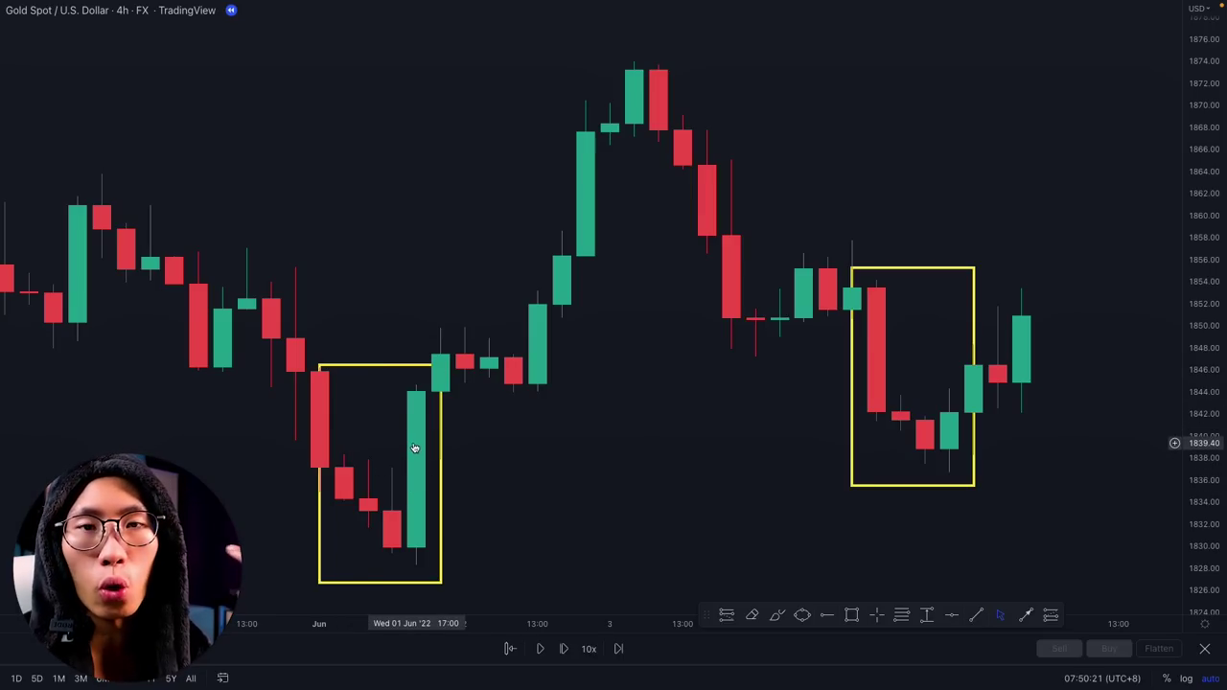
scroll(584, 428, right, 5)
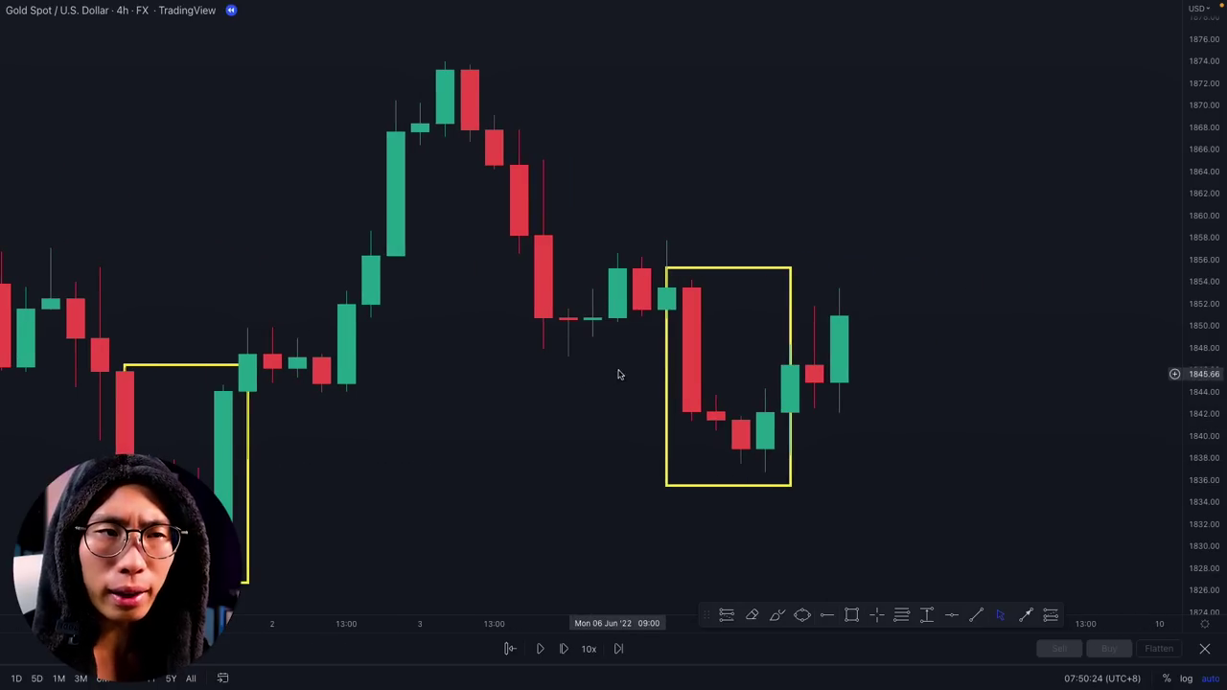
Sketch the price move inside the left yellow box, then bring up the GBP/USD 4h chart near 1.2600.
scroll(618, 381, up, 2)
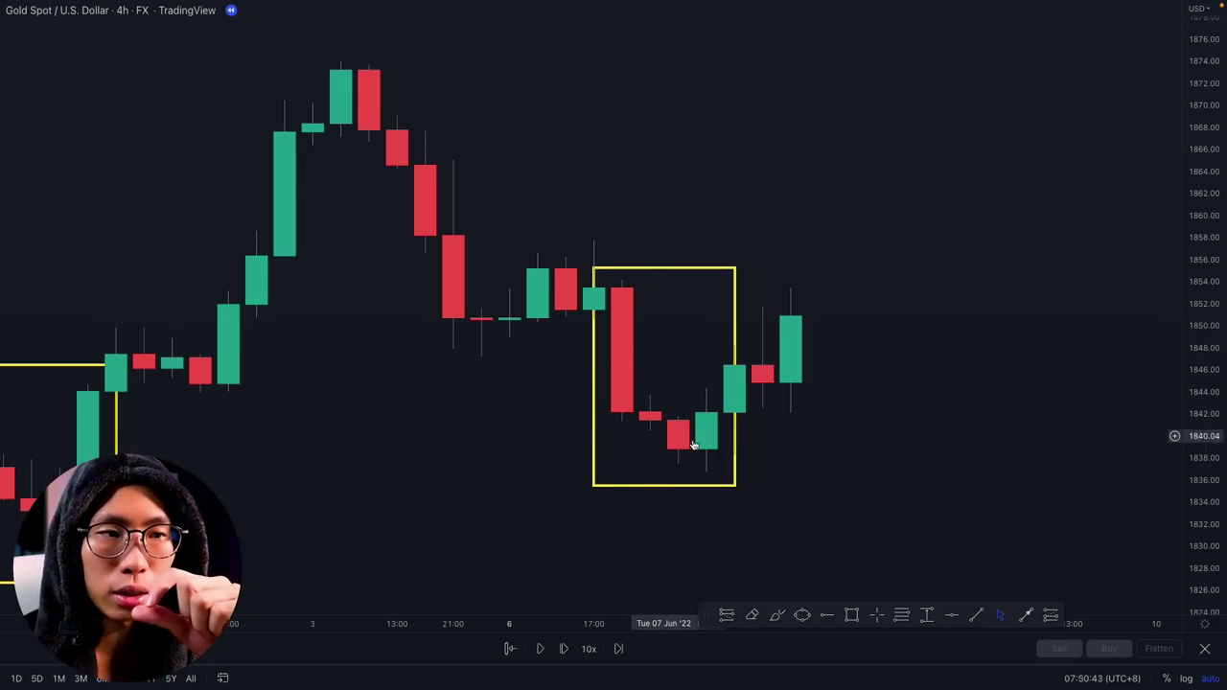
scroll(694, 444, down, 1)
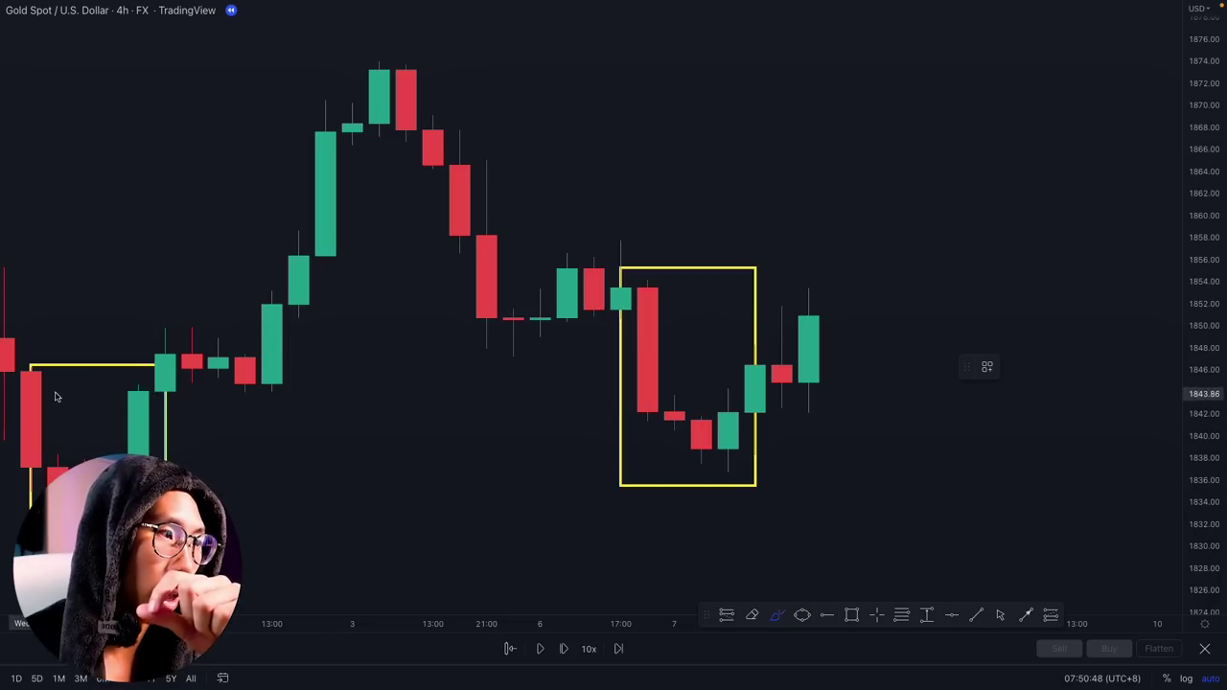
mouse_move(58, 391)
mouse_down()
mouse_move(96, 392)
mouse_move(115, 438)
mouse_move(139, 453)
mouse_up()
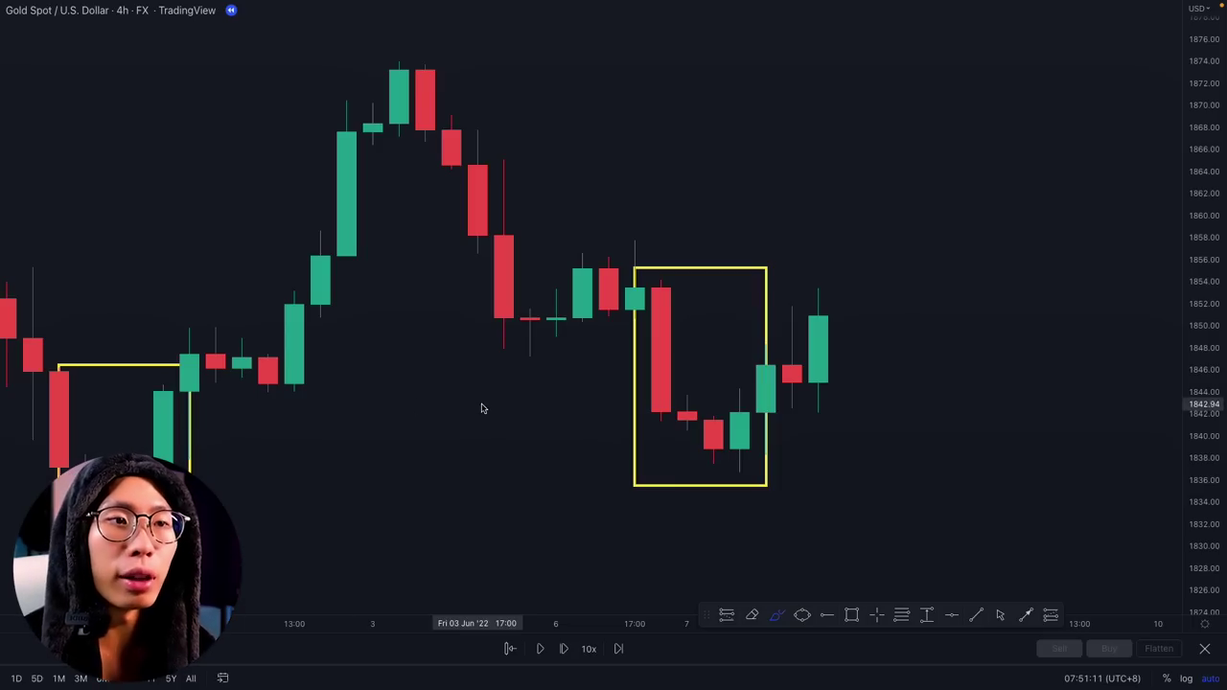
scroll(518, 412, up, 1)
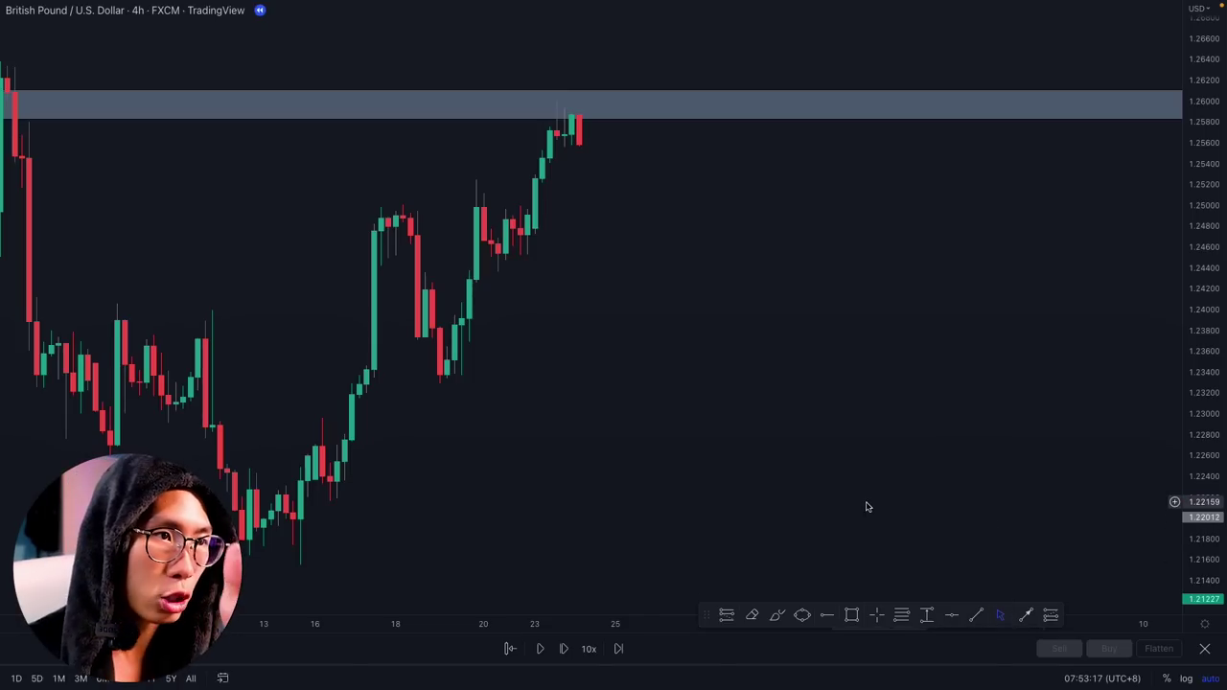
Sketch trial yellow curves rising toward the grey zone and undo them.
scroll(669, 454, down, 2)
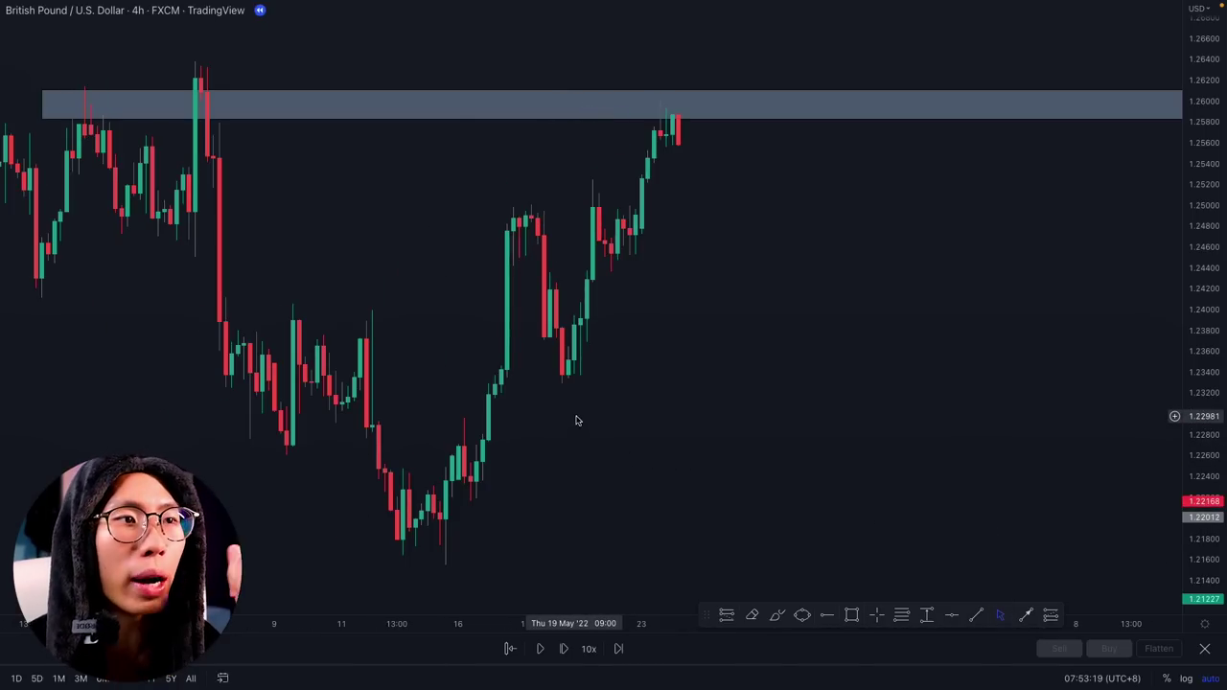
scroll(470, 523, up, 2)
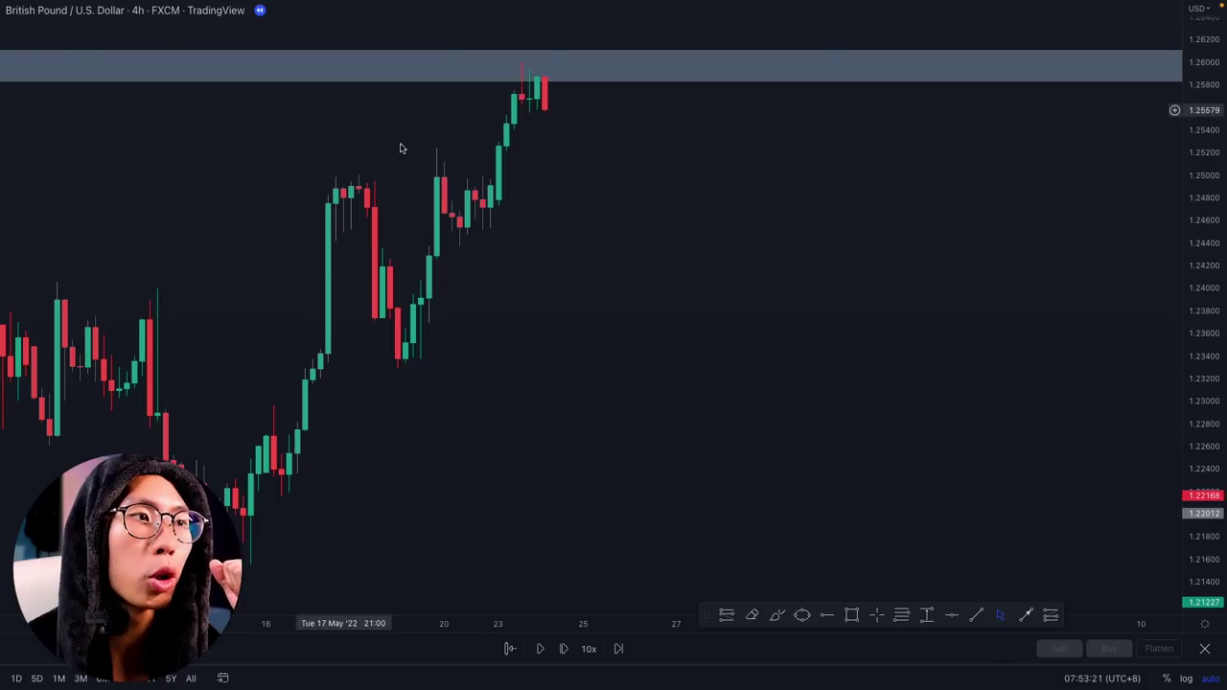
click(777, 615)
drag(323, 521, 382, 492)
drag(441, 450, 622, 205)
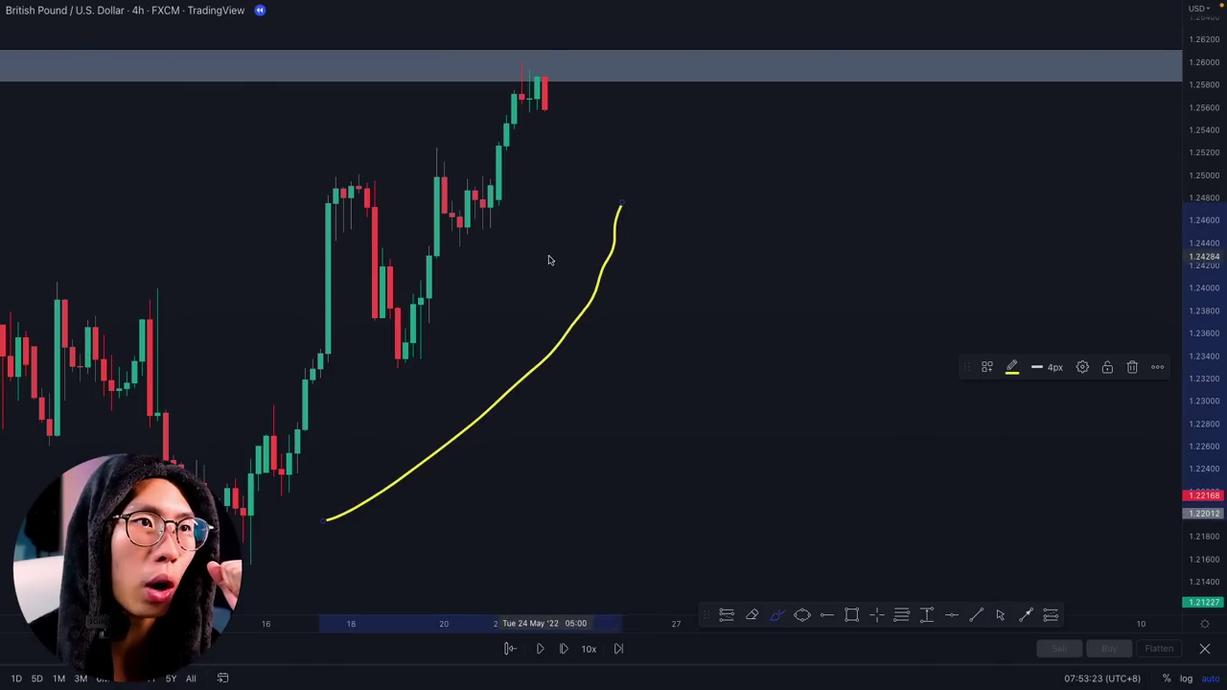
drag(556, 255, 647, 259)
key(ctrl+z)
key(ctrl+z)
scroll(609, 244, down, 5)
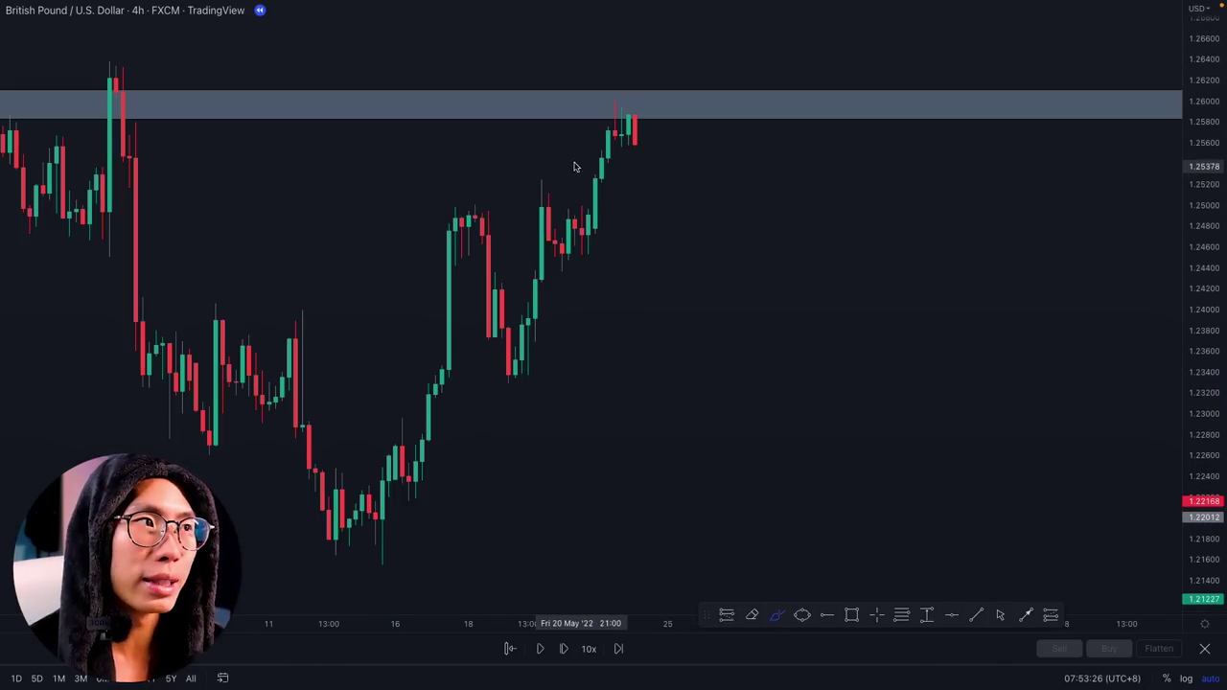
scroll(324, 343, up, 3)
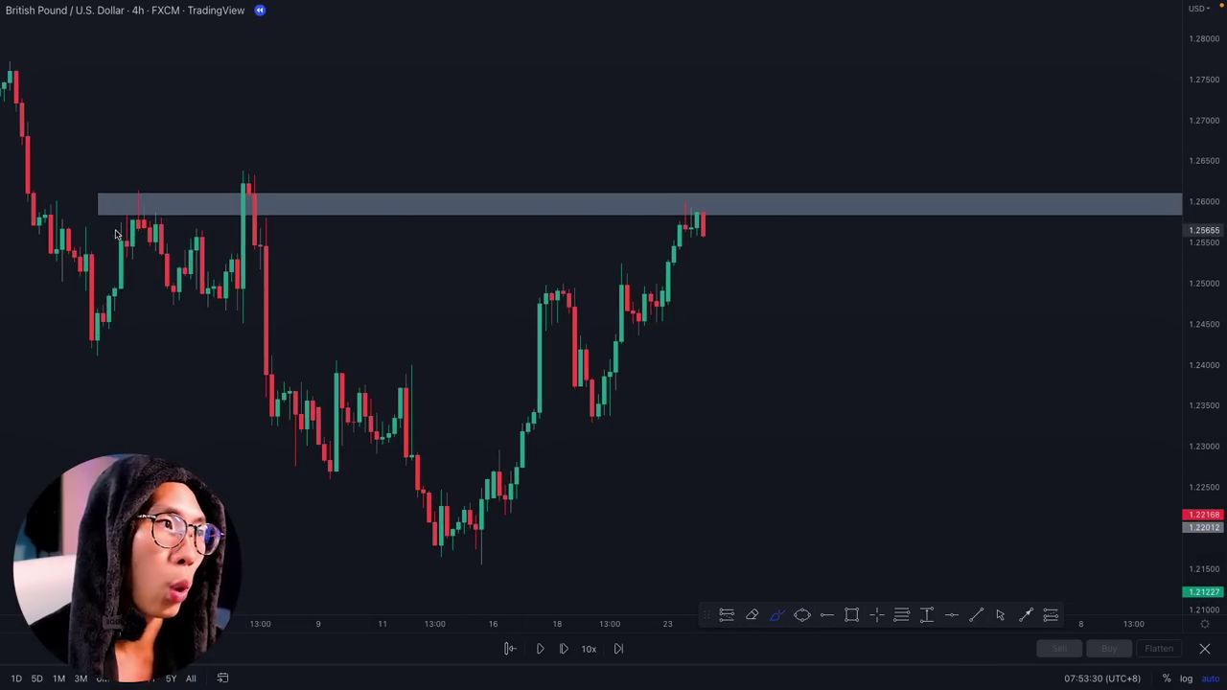
mouse_move(119, 264)
mouse_down()
mouse_move(144, 201)
mouse_move(190, 309)
mouse_move(259, 179)
mouse_move(304, 441)
mouse_up()
key(ctrl+z)
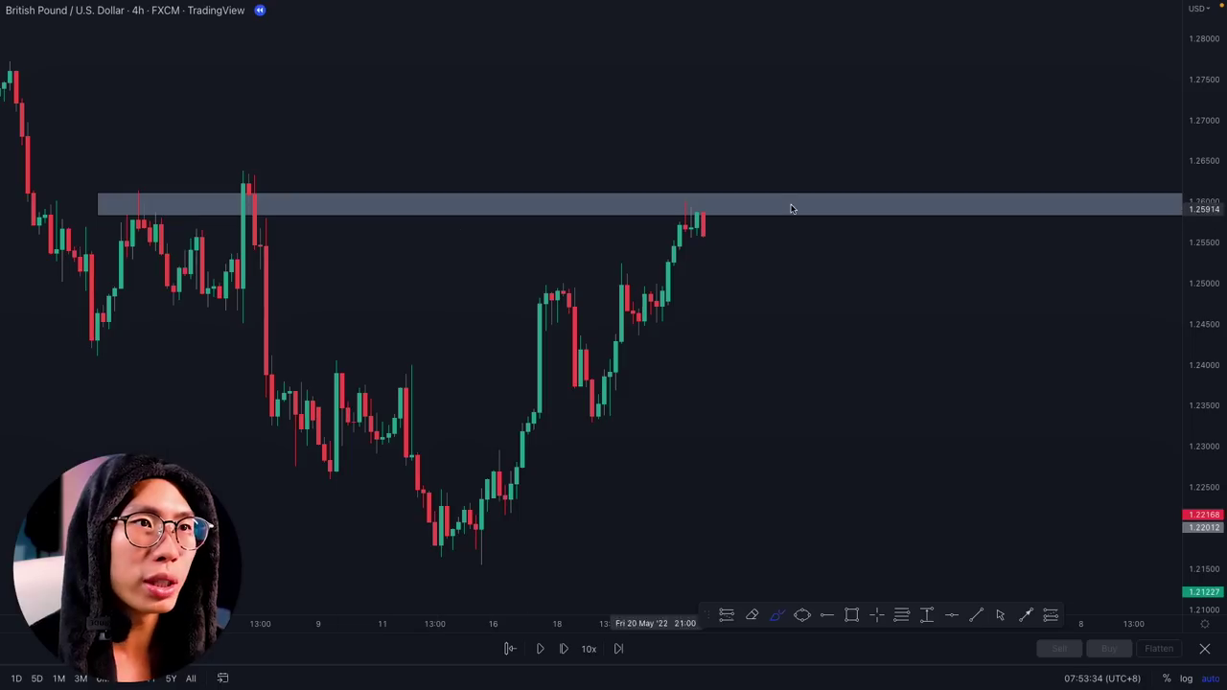
Trace the drop from the top candle in yellow and shift the candles left for space.
scroll(643, 80, up, 2)
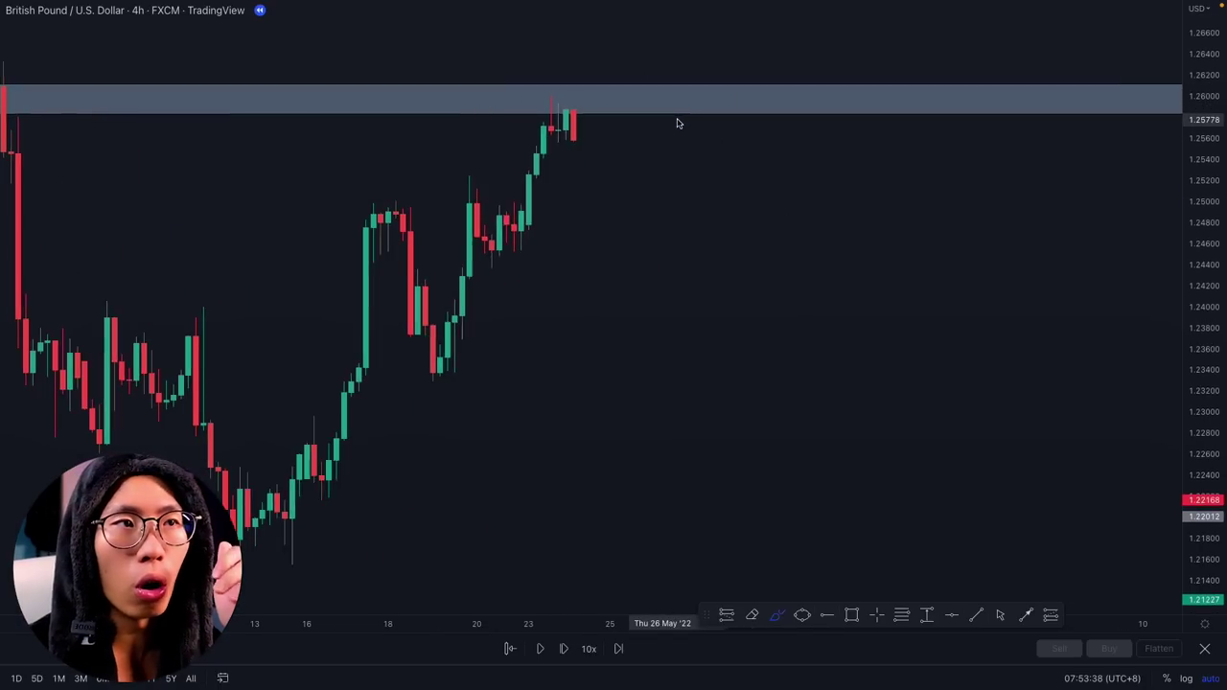
scroll(677, 122, up, 1)
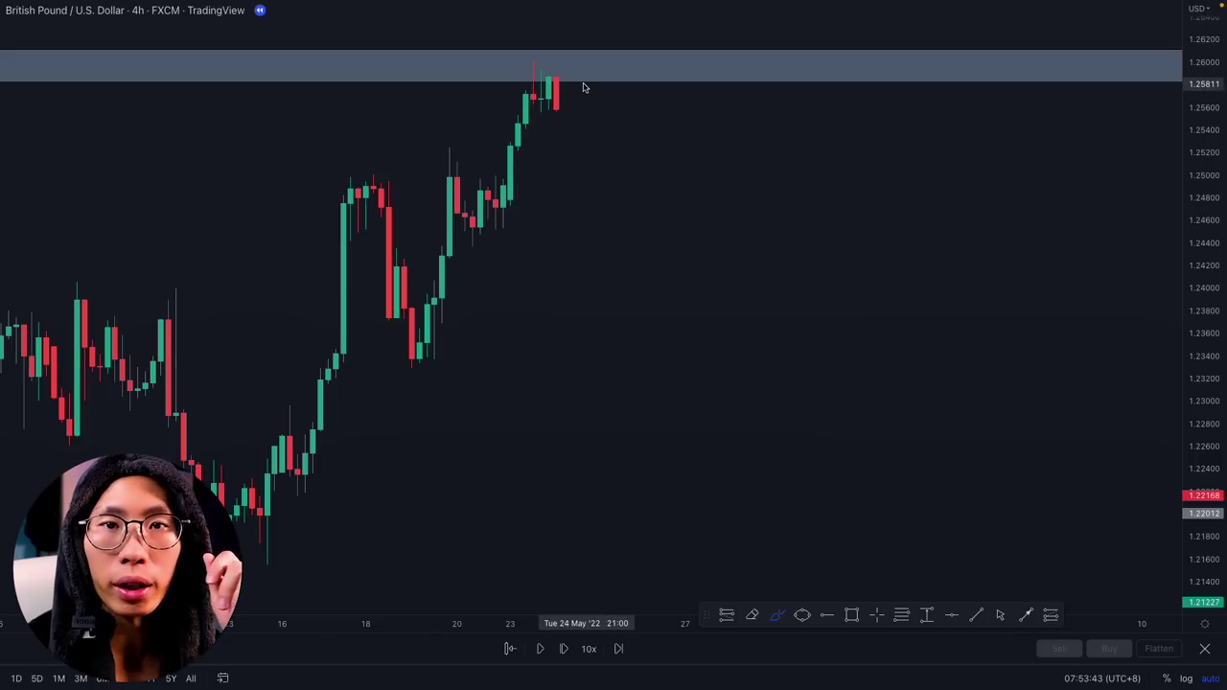
drag(566, 84, 661, 204)
drag(693, 252, 746, 338)
mouse_move(674, 316)
mouse_down()
mouse_move(758, 370)
mouse_move(810, 291)
mouse_up()
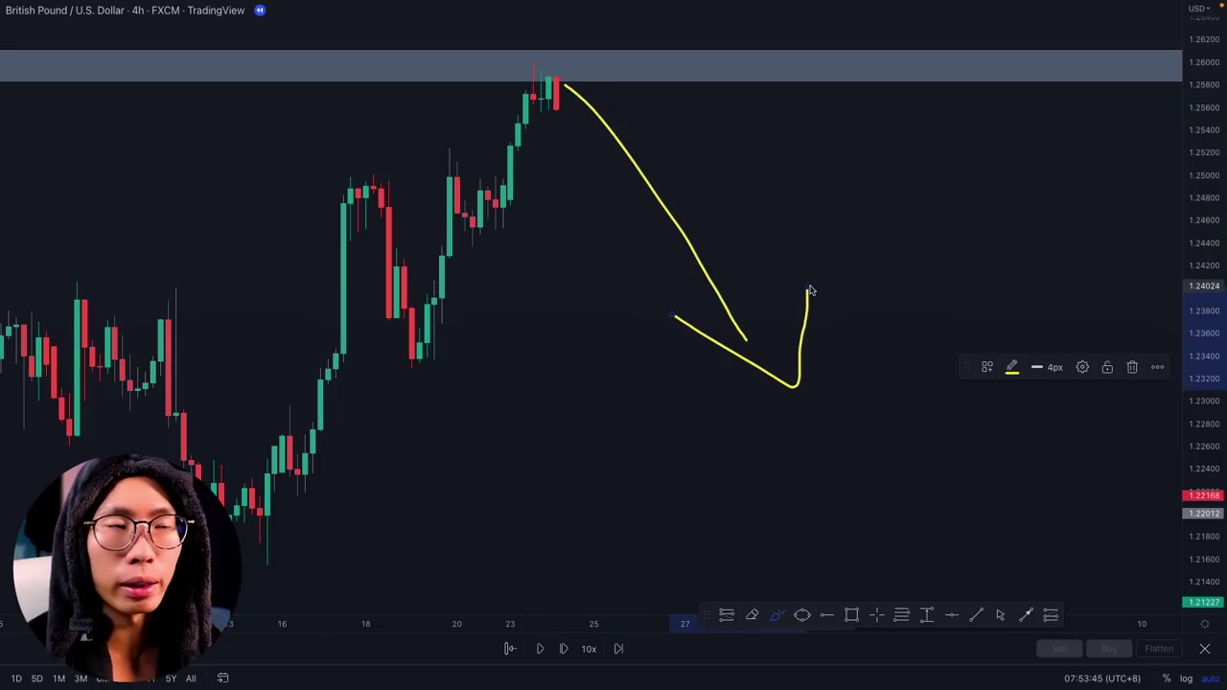
key(ctrl+z)
key(ctrl+z)
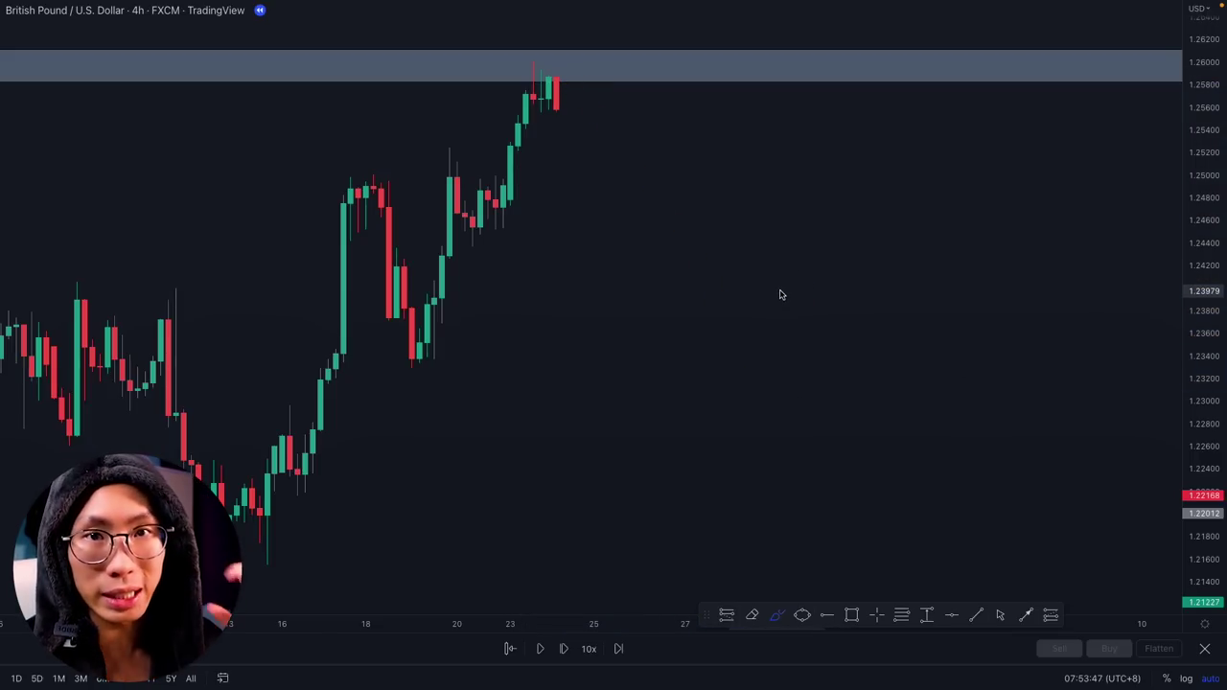
mouse_move(547, 192)
mouse_down()
mouse_move(388, 192)
mouse_move(380, 71)
mouse_move(405, 129)
mouse_up()
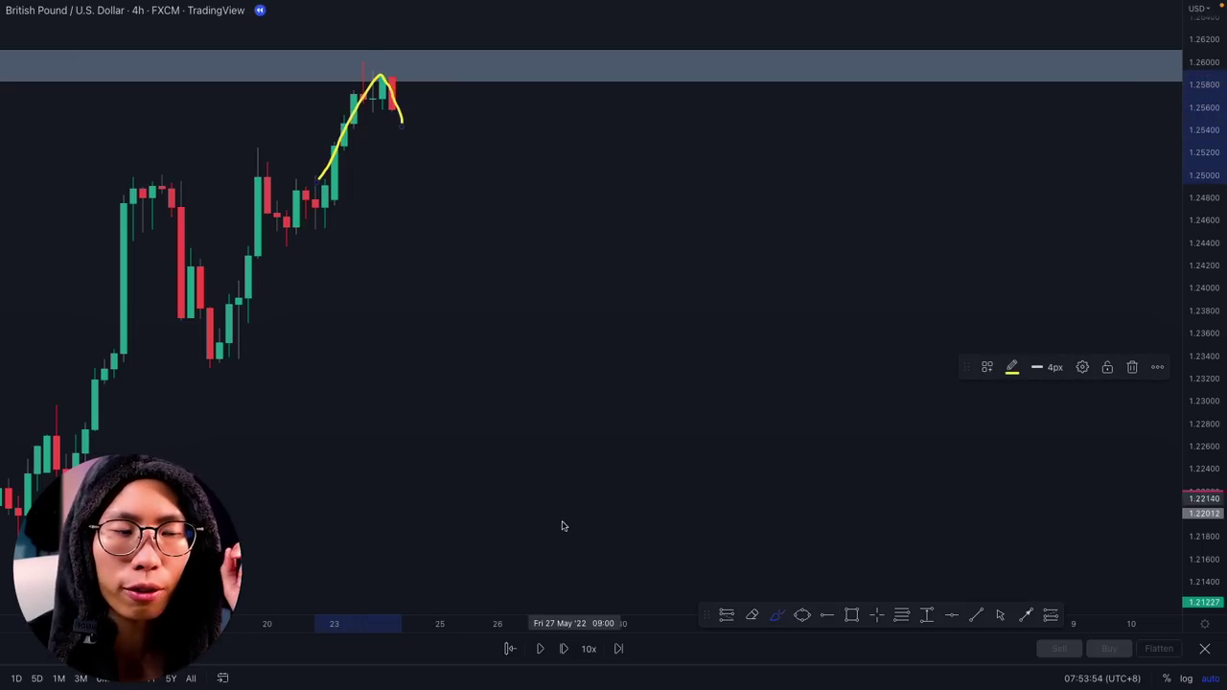
Start Bar Replay and sketch the drop and rebound toward the zone, removing those strokes.
click(540, 648)
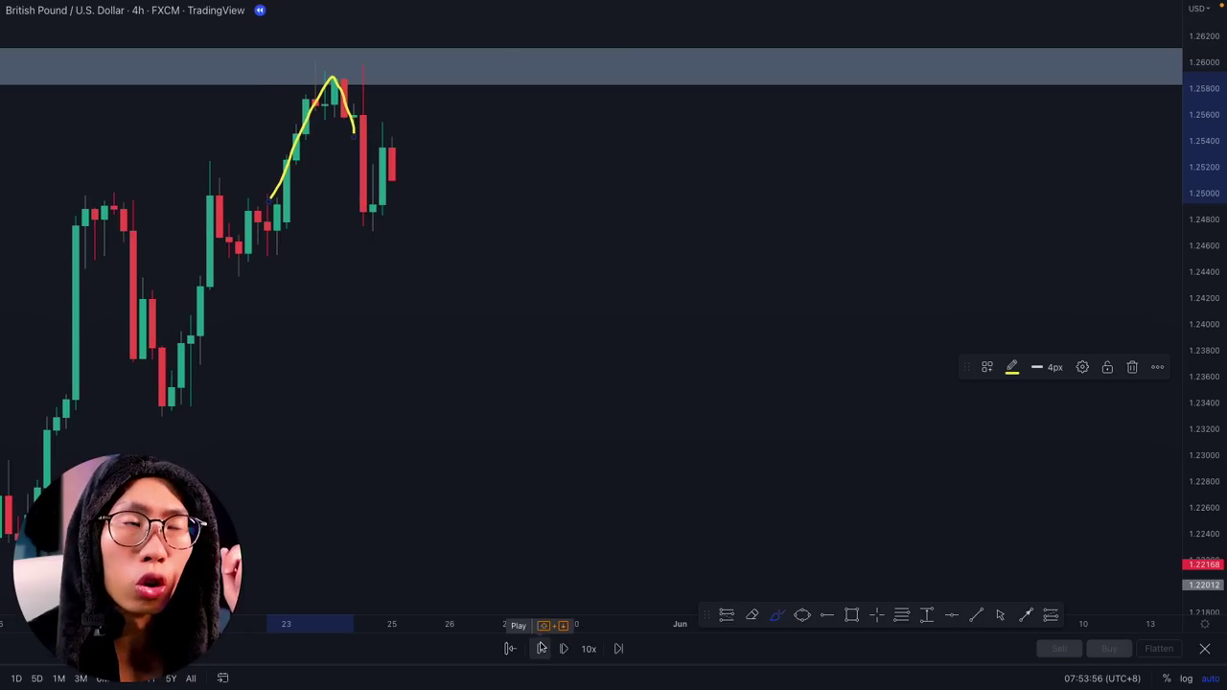
mouse_move(335, 81)
mouse_down()
mouse_move(381, 209)
mouse_move(460, 70)
mouse_move(522, 194)
mouse_up()
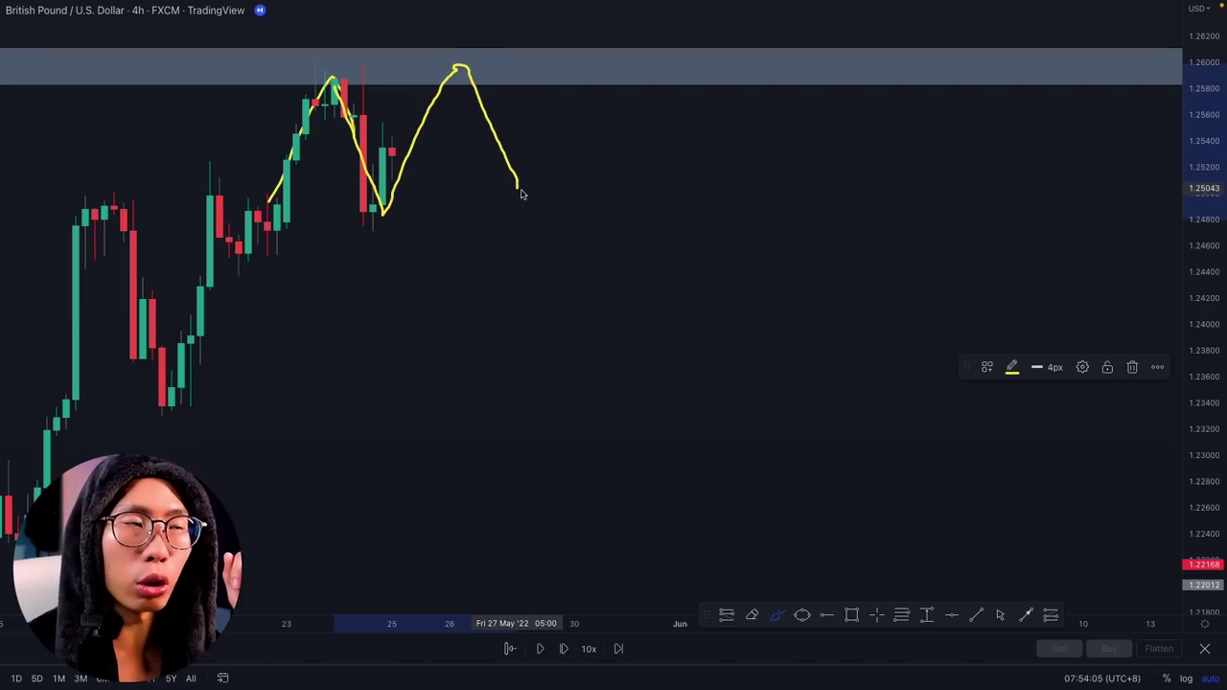
key(ctrl+z)
key(ctrl+z)
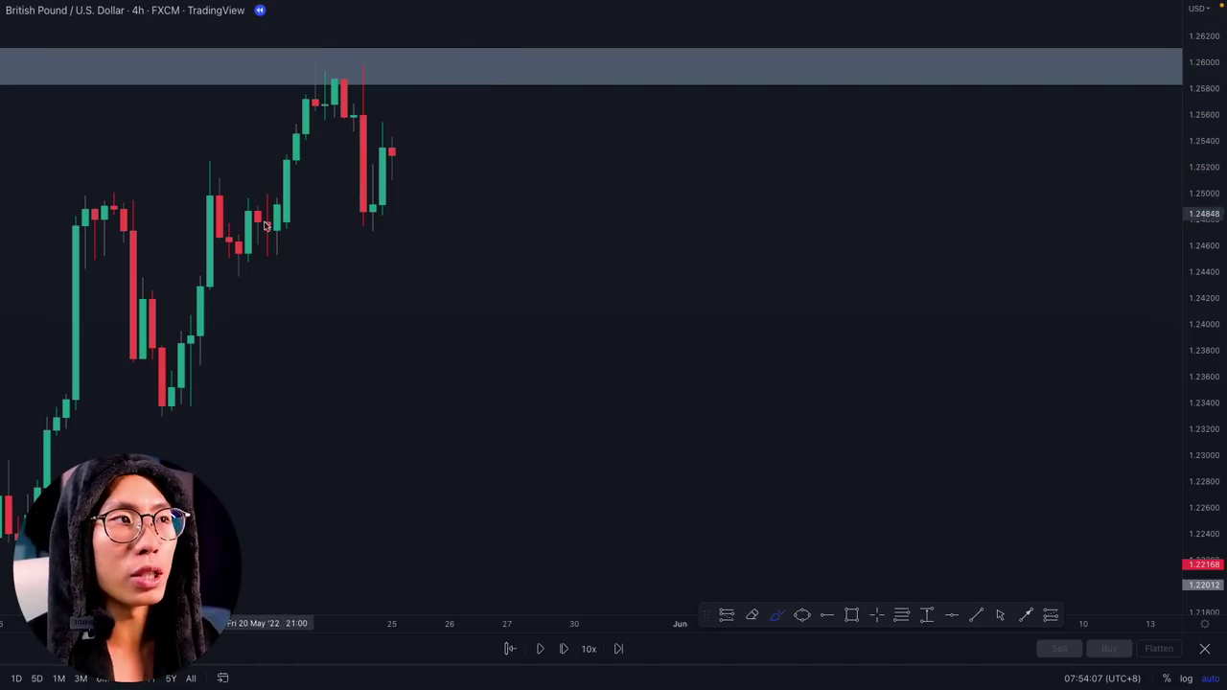
mouse_move(268, 235)
mouse_down()
mouse_move(346, 57)
mouse_move(383, 150)
mouse_move(400, 255)
mouse_up()
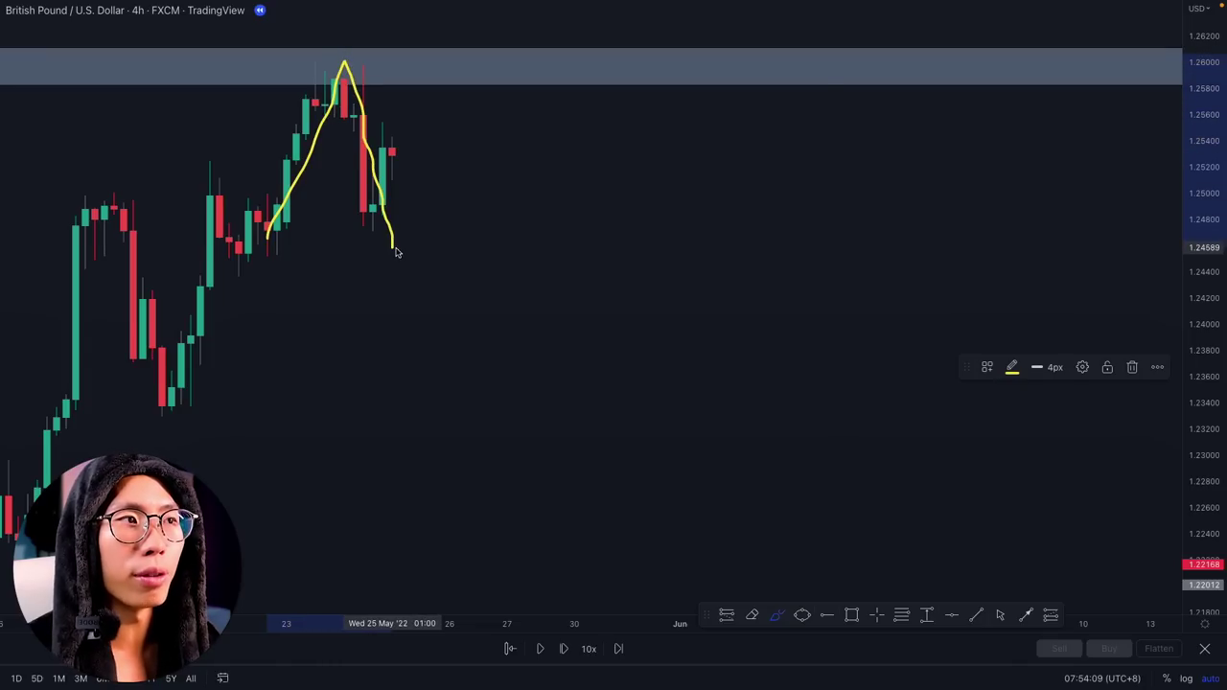
key(ctrl+z)
Trace the rise from the low to the peak, clear the sketches, and resume the replay.
mouse_move(239, 246)
mouse_down()
mouse_move(328, 67)
mouse_move(373, 211)
mouse_move(409, 88)
mouse_move(440, 202)
mouse_up()
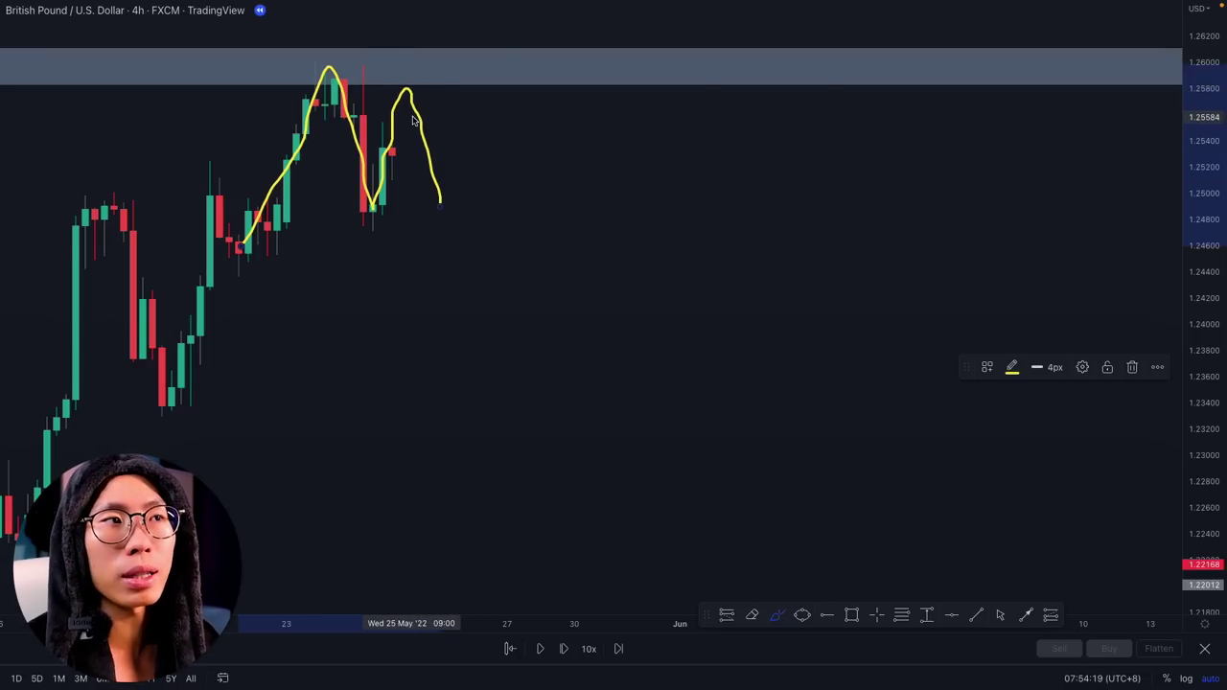
drag(443, 207, 526, 367)
drag(422, 332, 553, 255)
key(ctrl+z)
key(ctrl+z)
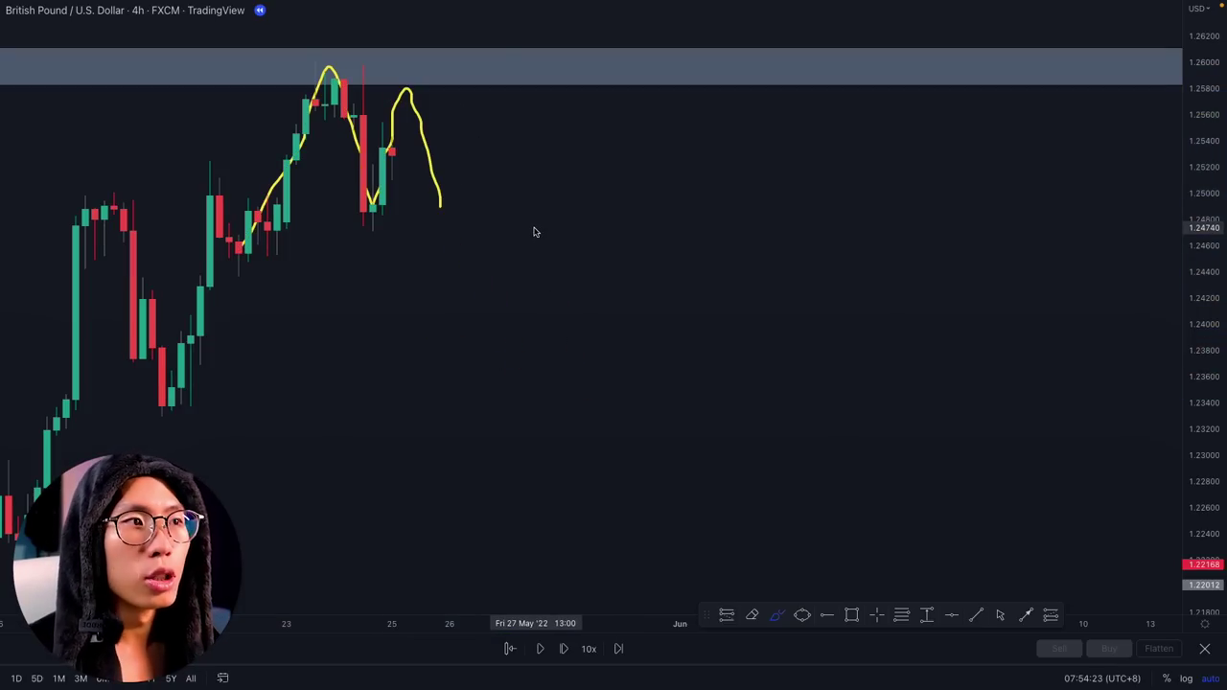
key(ctrl+z)
key(ctrl+z)
click(542, 649)
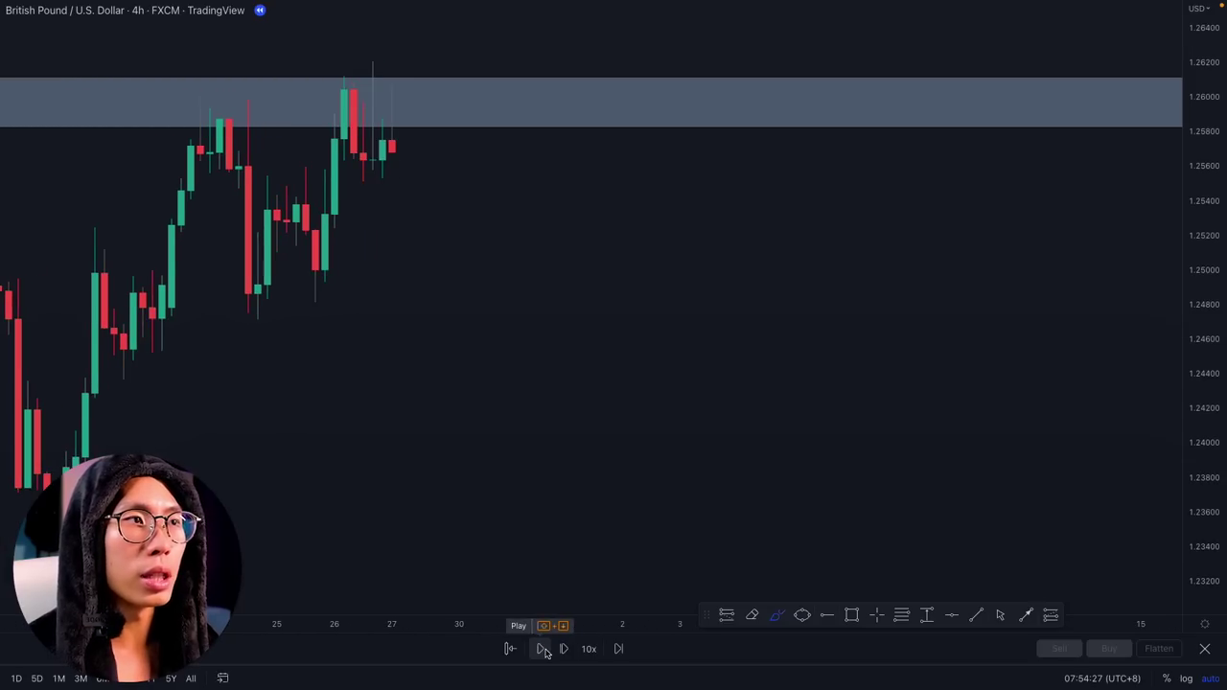
Advance the replay one bar, recentre the latest candles, and sketch the rise from the candle low.
click(563, 650)
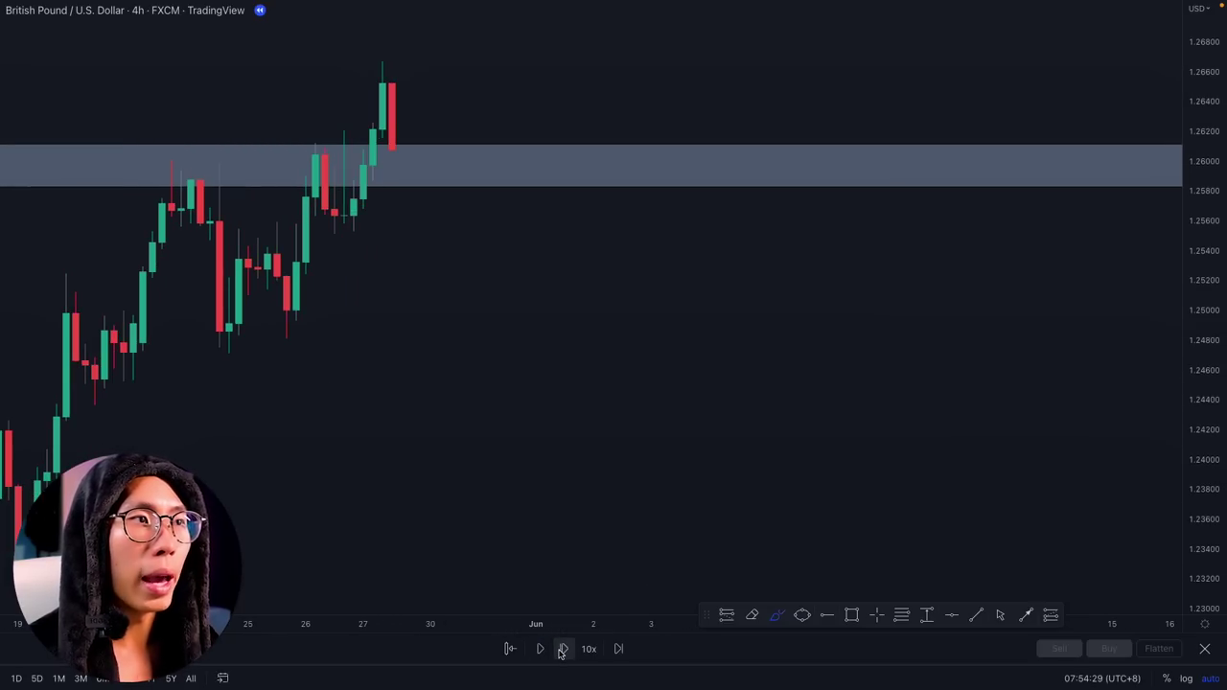
drag(242, 379, 345, 42)
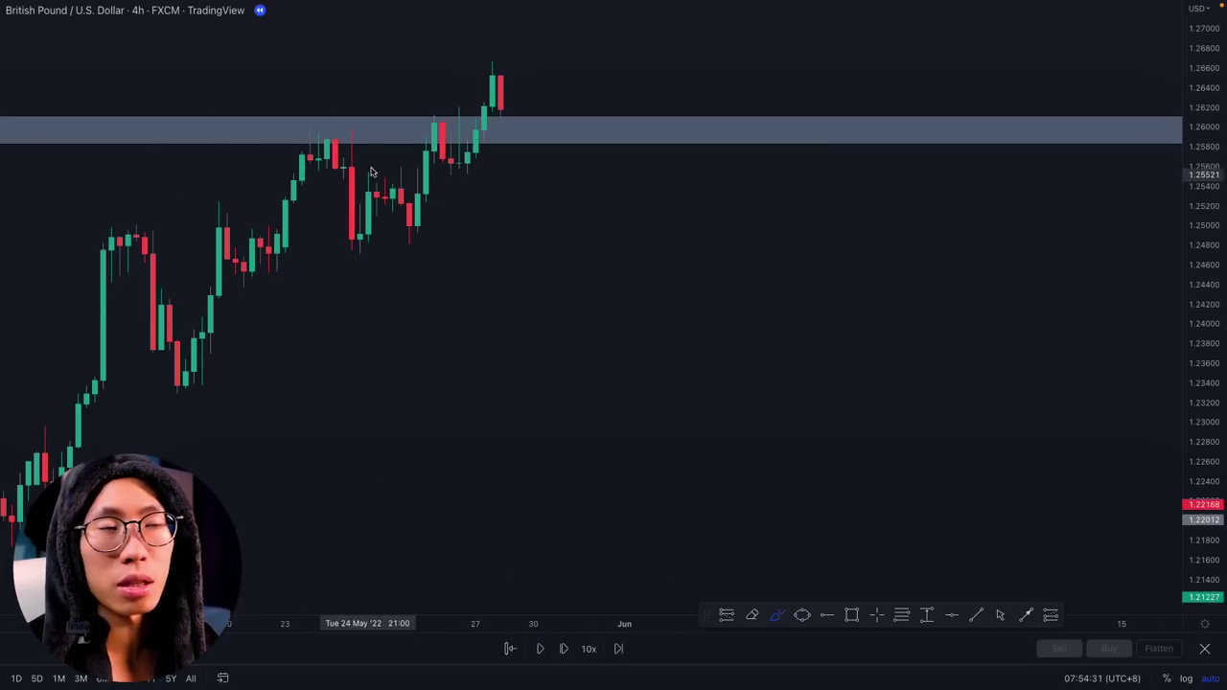
drag(409, 218, 498, 69)
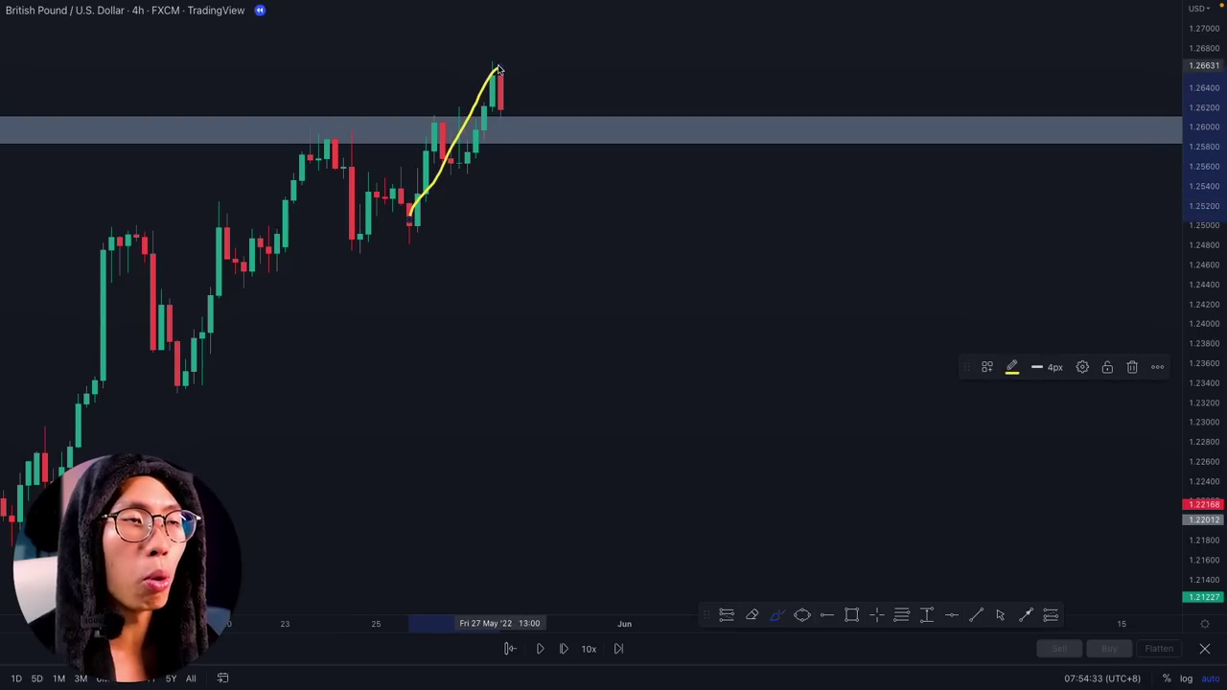
Step the replay forward eight bars until a large red candle drops back through the grey zone.
click(561, 650)
click(562, 650)
click(562, 649)
click(562, 649)
click(562, 649)
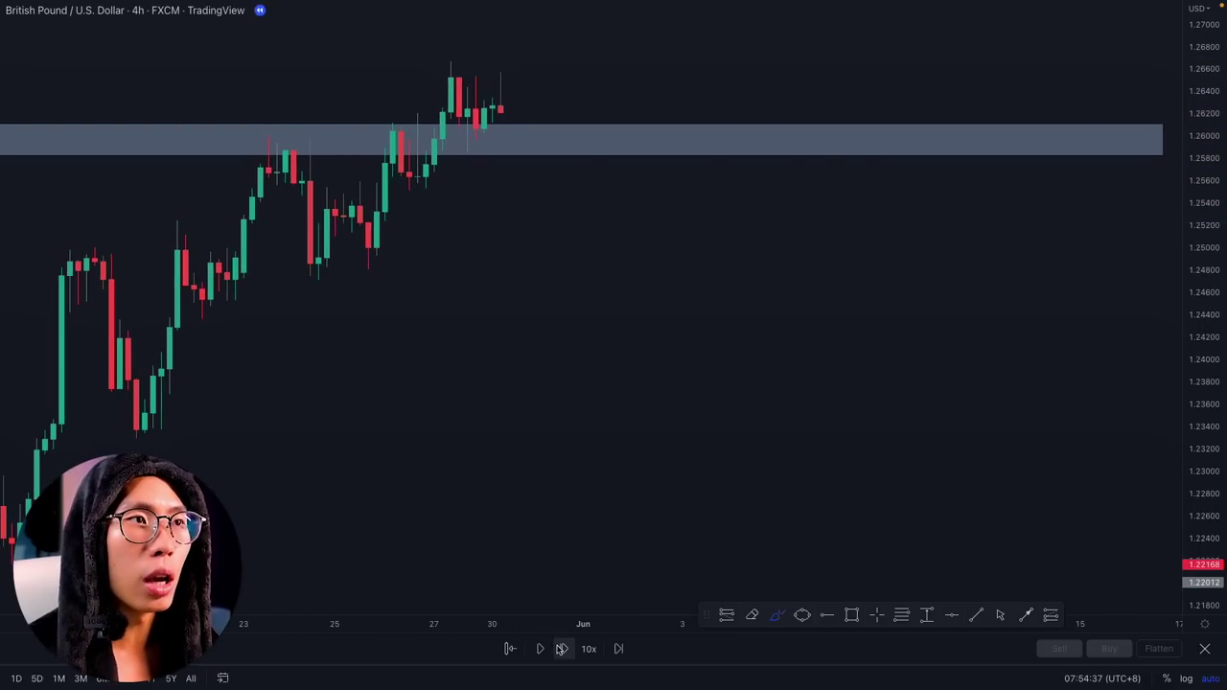
click(562, 649)
click(562, 650)
click(562, 649)
click(562, 649)
click(562, 649)
click(562, 650)
click(562, 650)
click(562, 649)
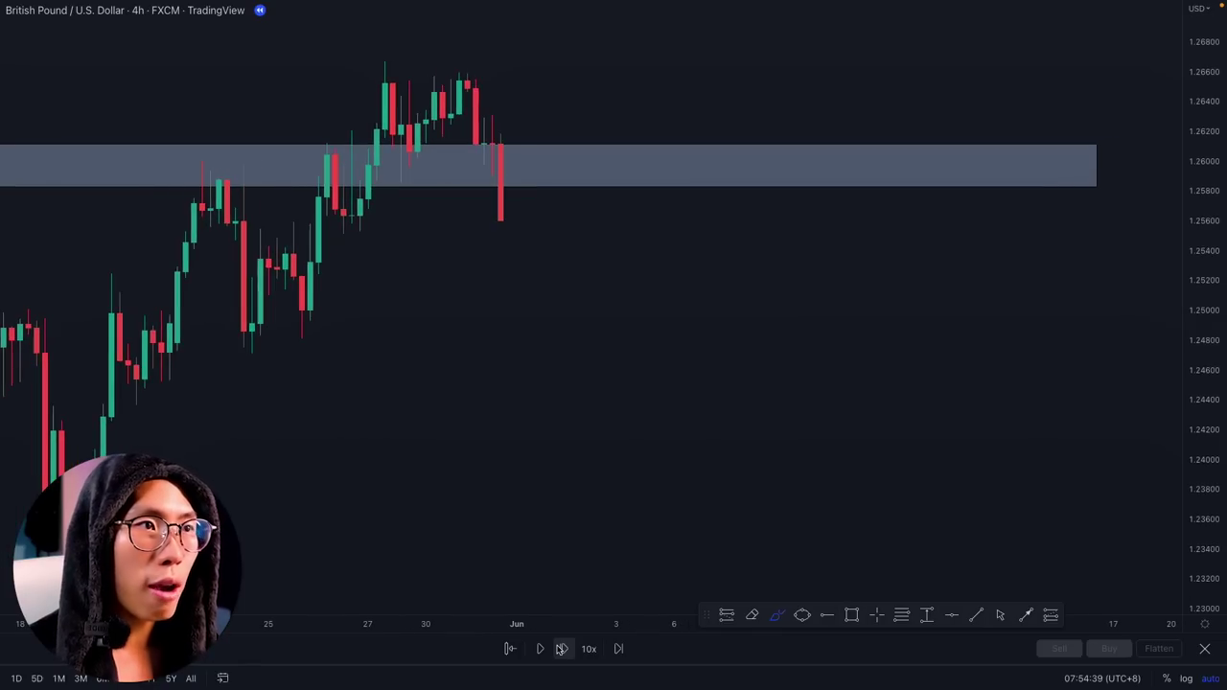
Try circling the top candles, undo it, and trace the rise from the lows to the top.
mouse_move(408, 44)
mouse_down()
mouse_move(394, 181)
mouse_move(361, 22)
mouse_up()
key(ctrl+z)
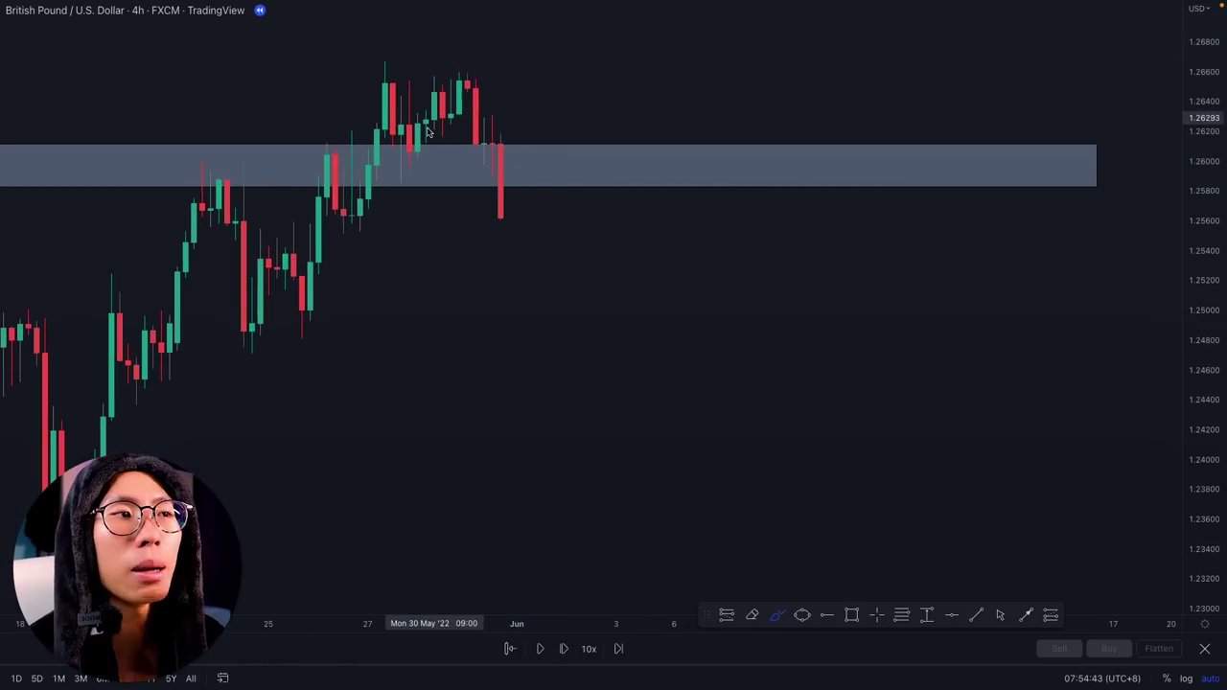
drag(351, 224, 407, 91)
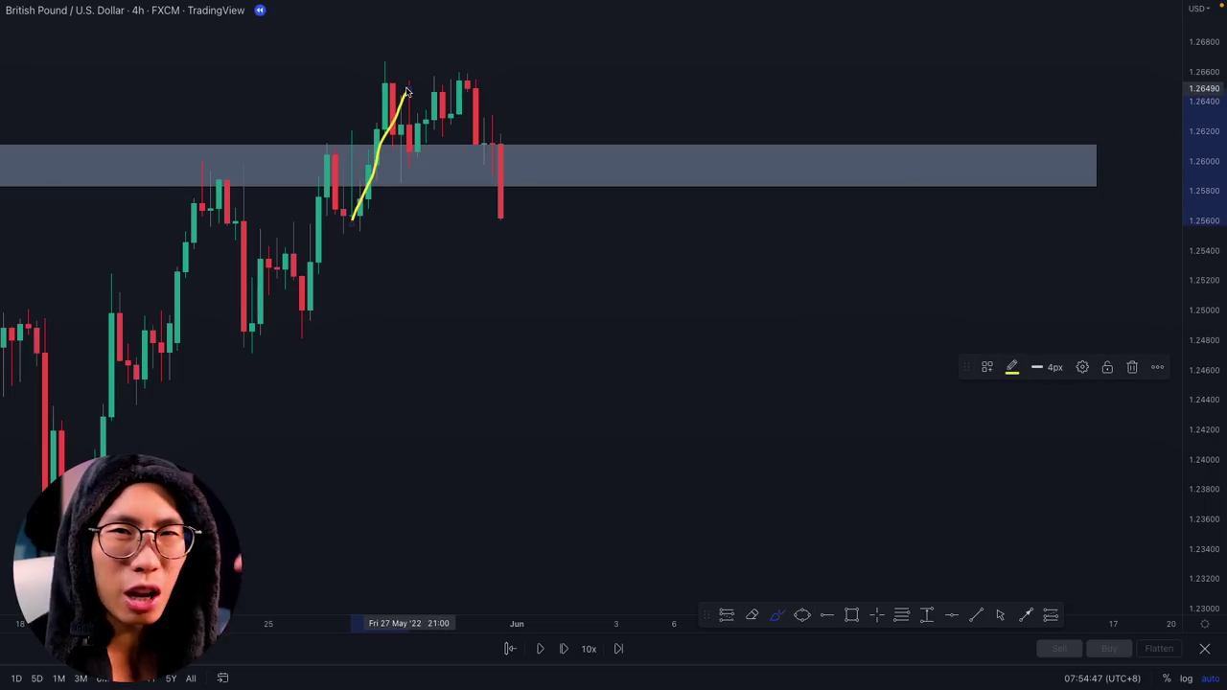
Extend the yellow trace to the red candle, undo it, and circle the candles that first touched the zone.
drag(407, 92, 496, 230)
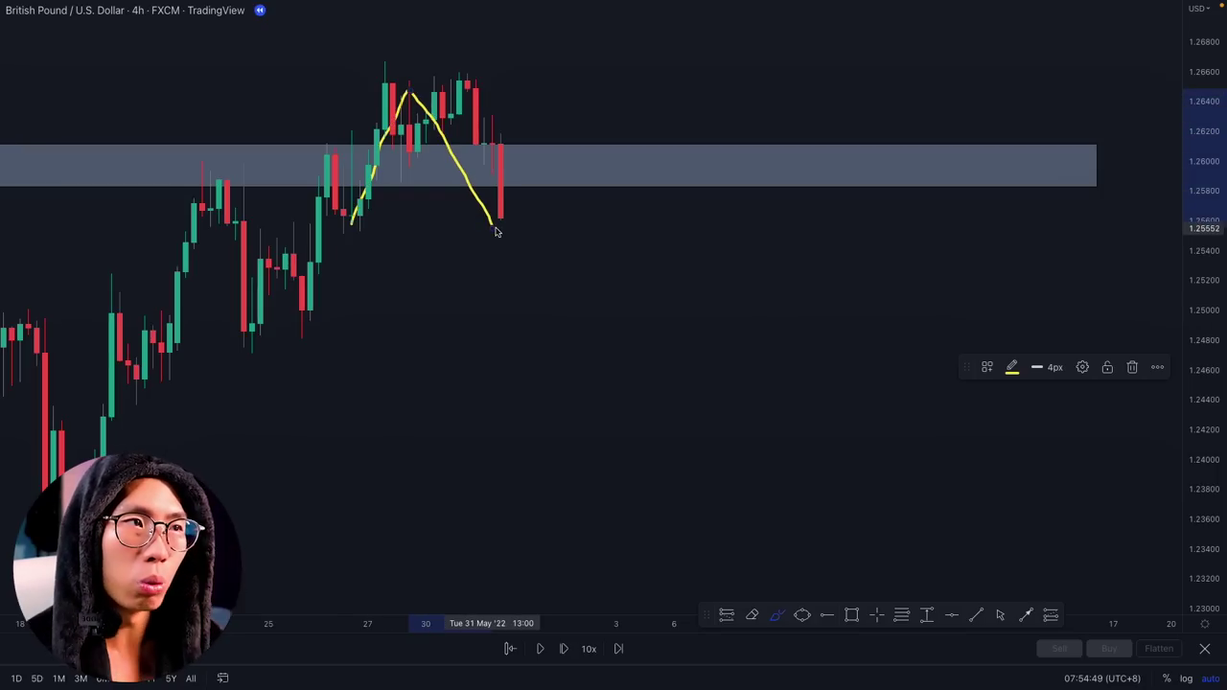
key(ctrl+z)
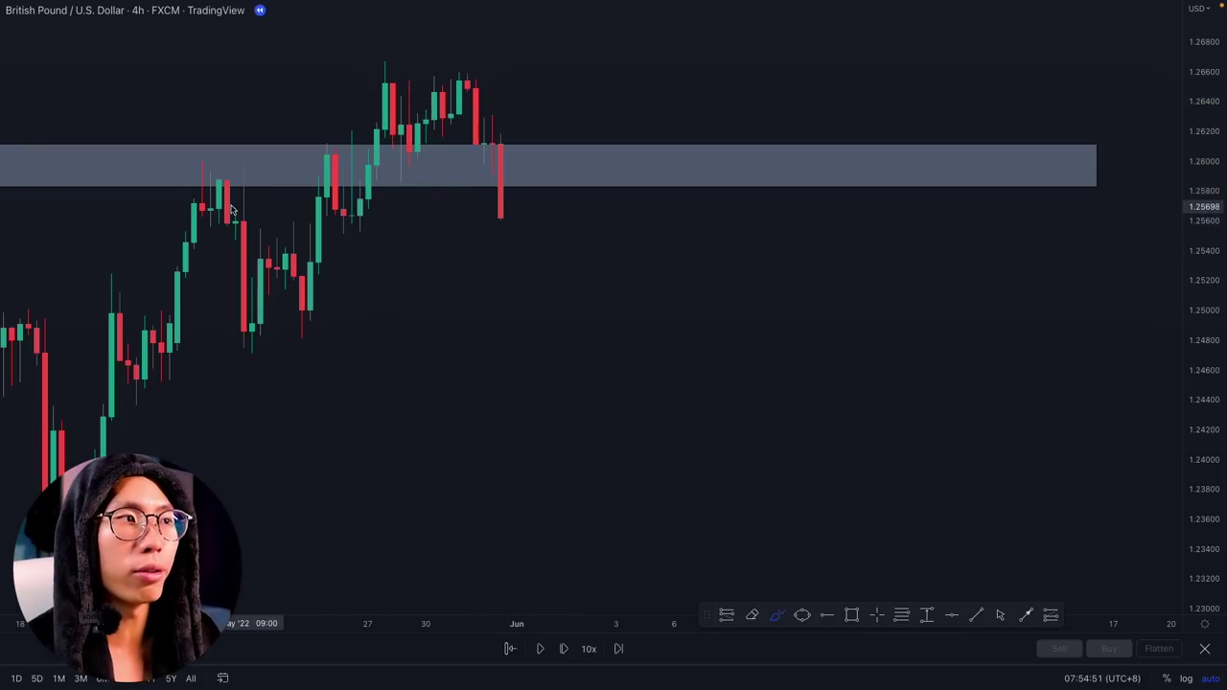
mouse_move(211, 161)
mouse_down()
mouse_move(188, 226)
mouse_move(213, 160)
mouse_up()
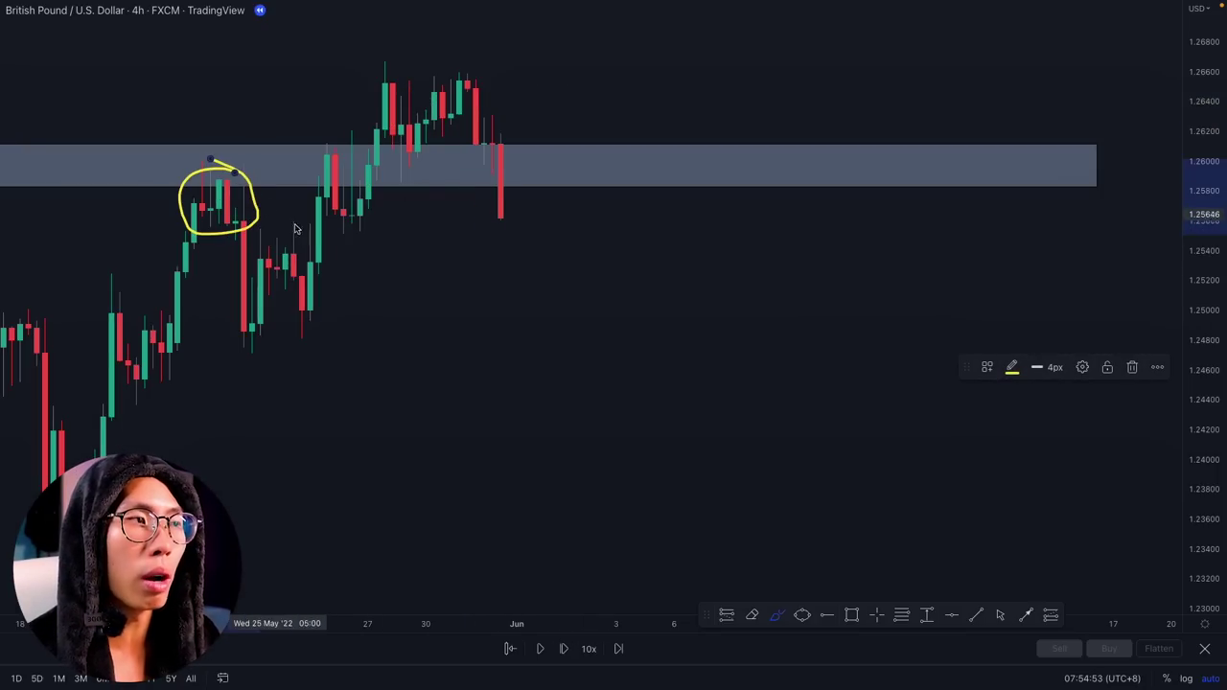
Place a trial risk/reward position at the circled candles, adjusting its stop and widening it over later bars.
click(222, 224)
mouse_move(220, 117)
mouse_down()
mouse_move(226, 149)
mouse_move(229, 135)
mouse_up()
drag(393, 220, 600, 220)
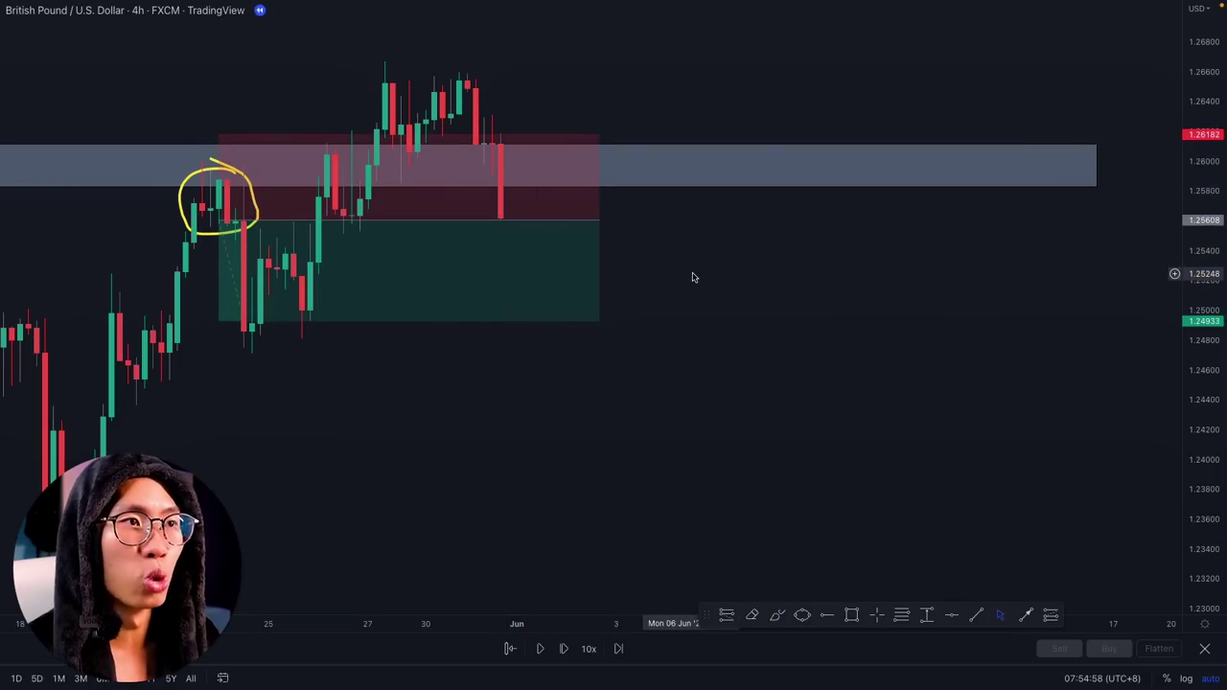
Delete the position drawing and the yellow freehand circle, leaving only the 1.2600 band.
click(505, 196)
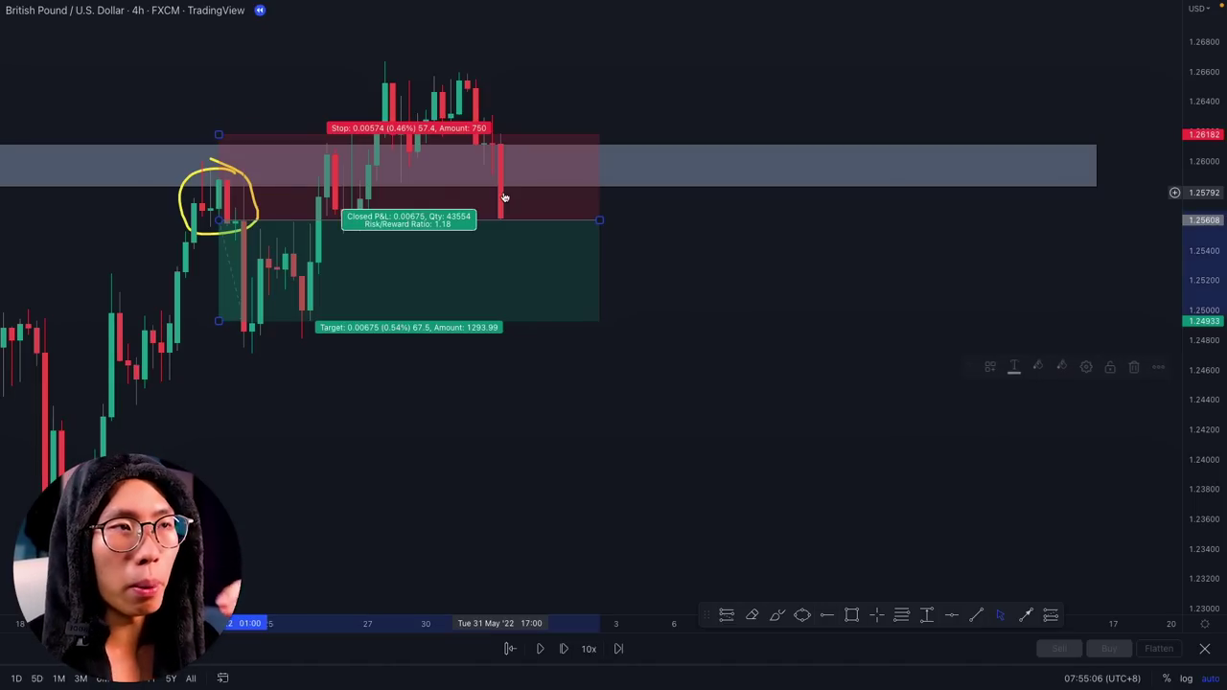
key(Delete)
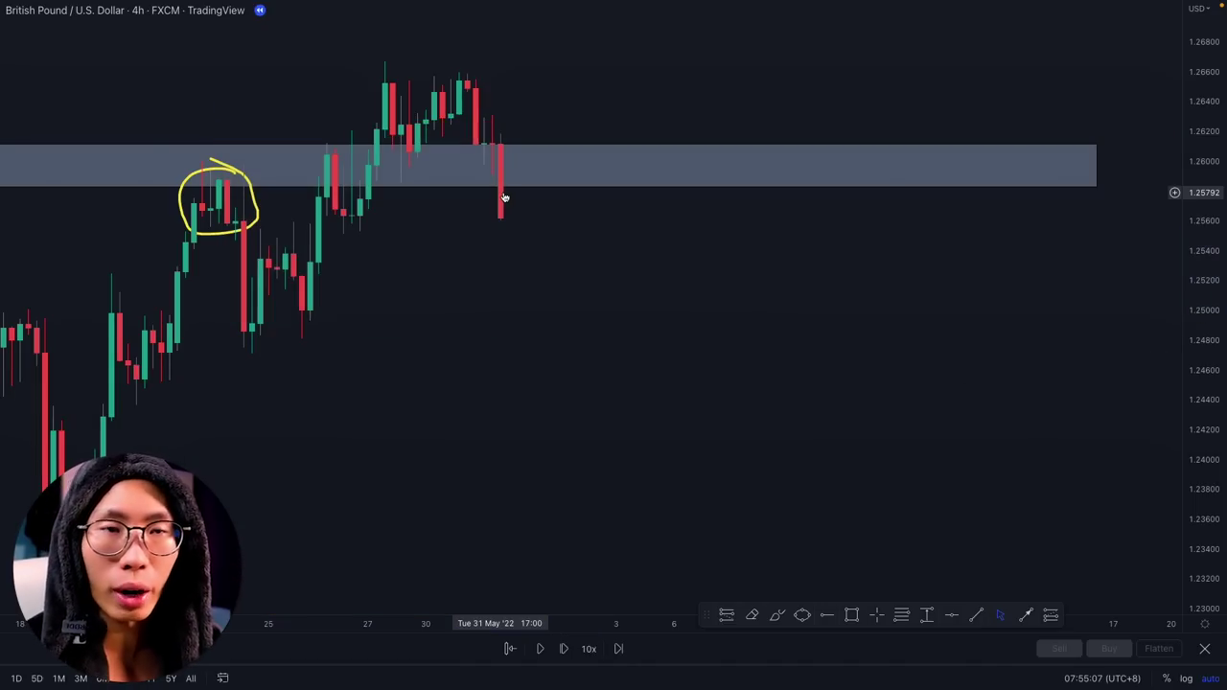
click(253, 198)
key(Delete)
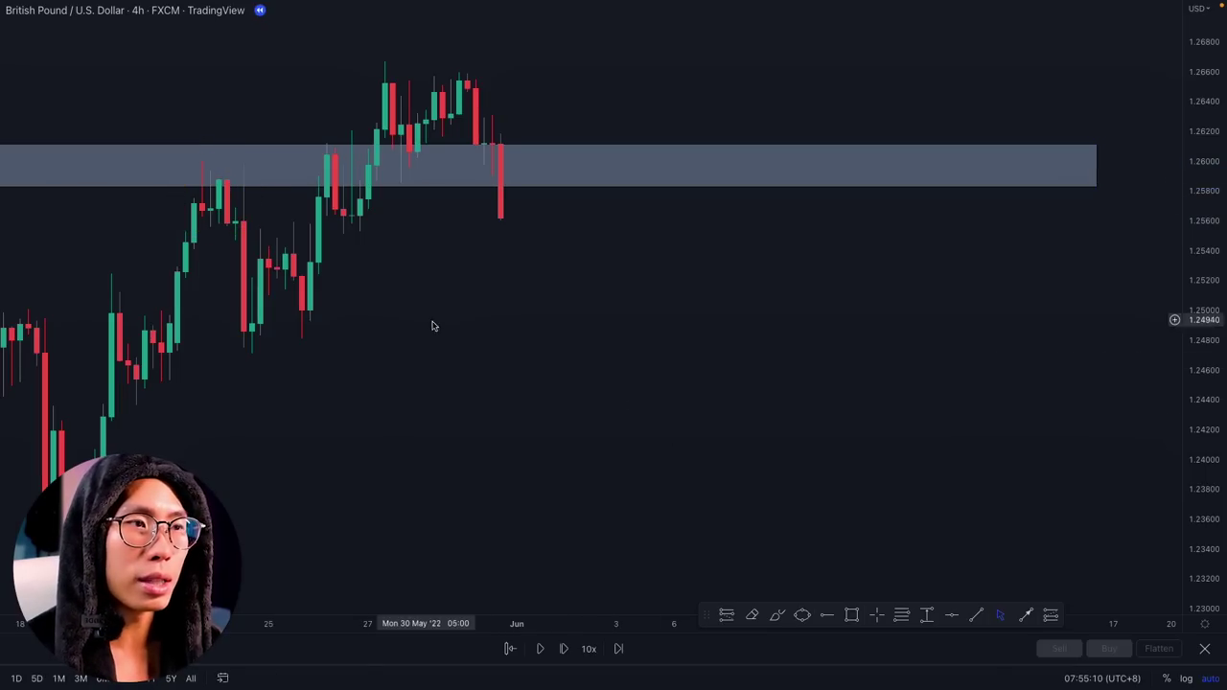
Play the replay briefly, pause it, and restart it from the 1 June 2022, 01:00 candle.
click(539, 649)
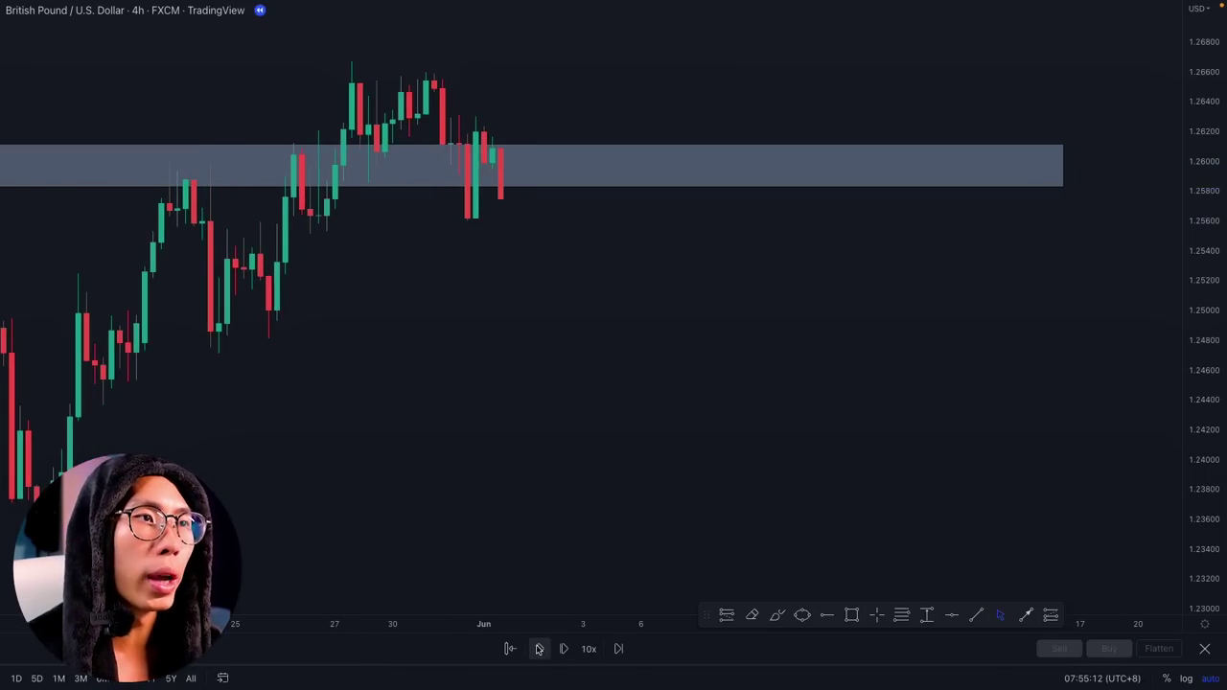
click(539, 649)
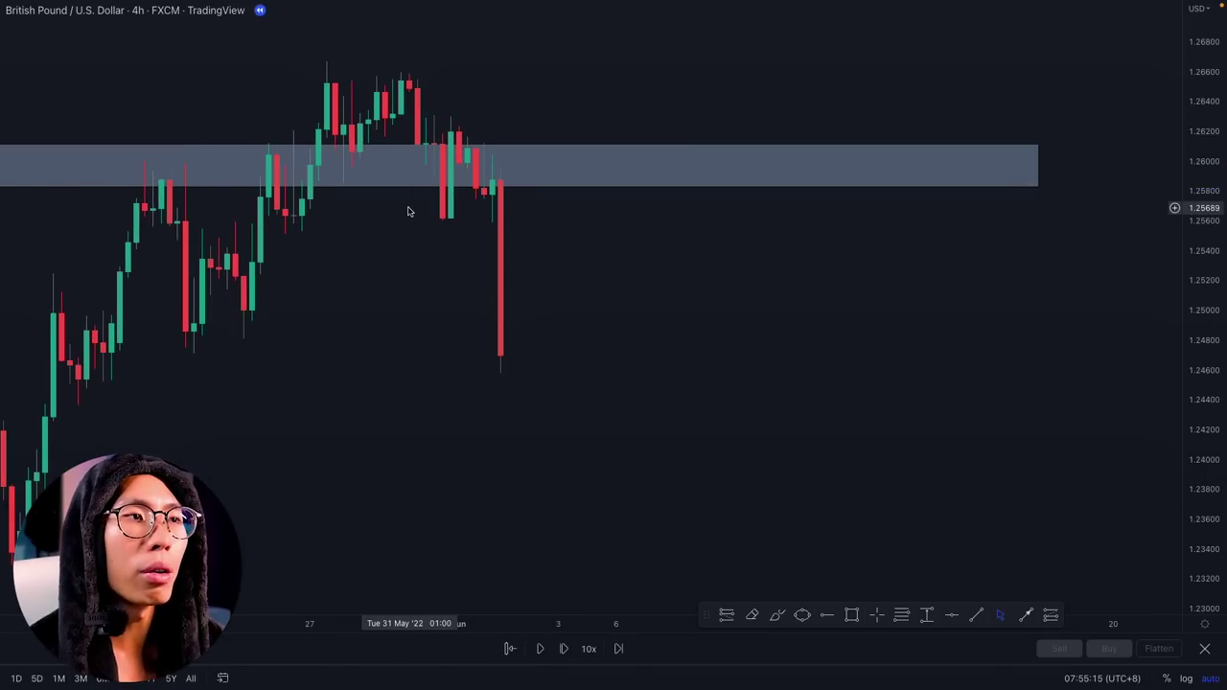
scroll(438, 211, down, 1)
scroll(448, 239, up, 2)
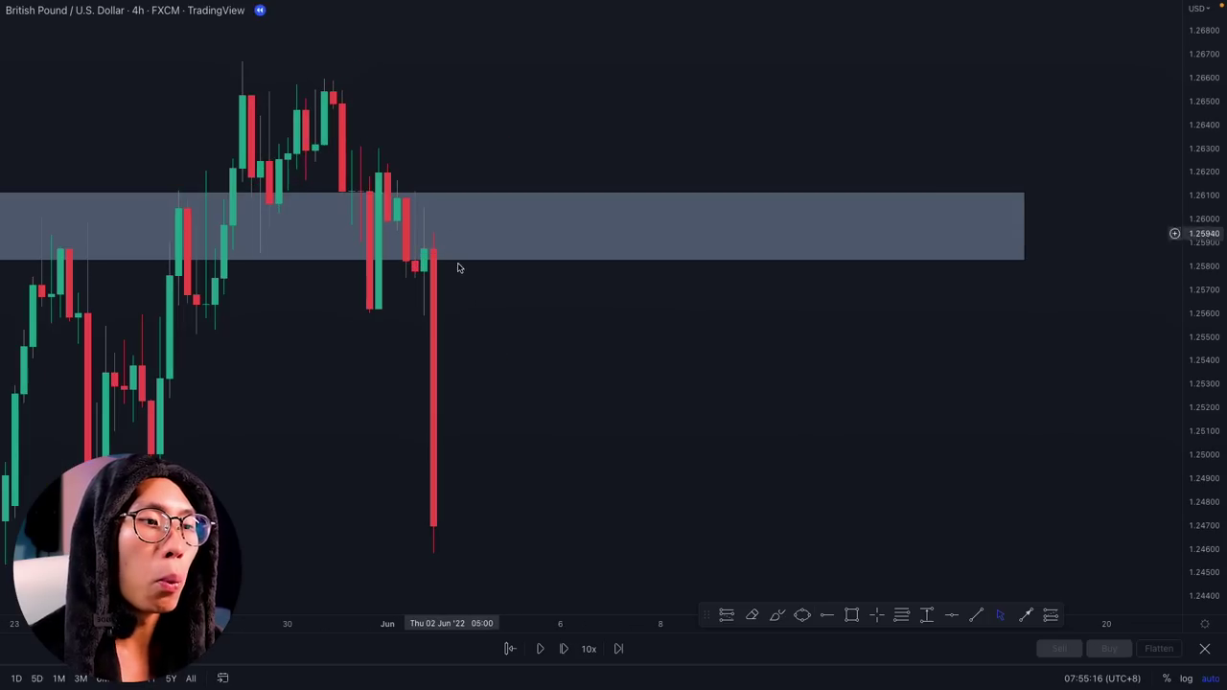
click(509, 649)
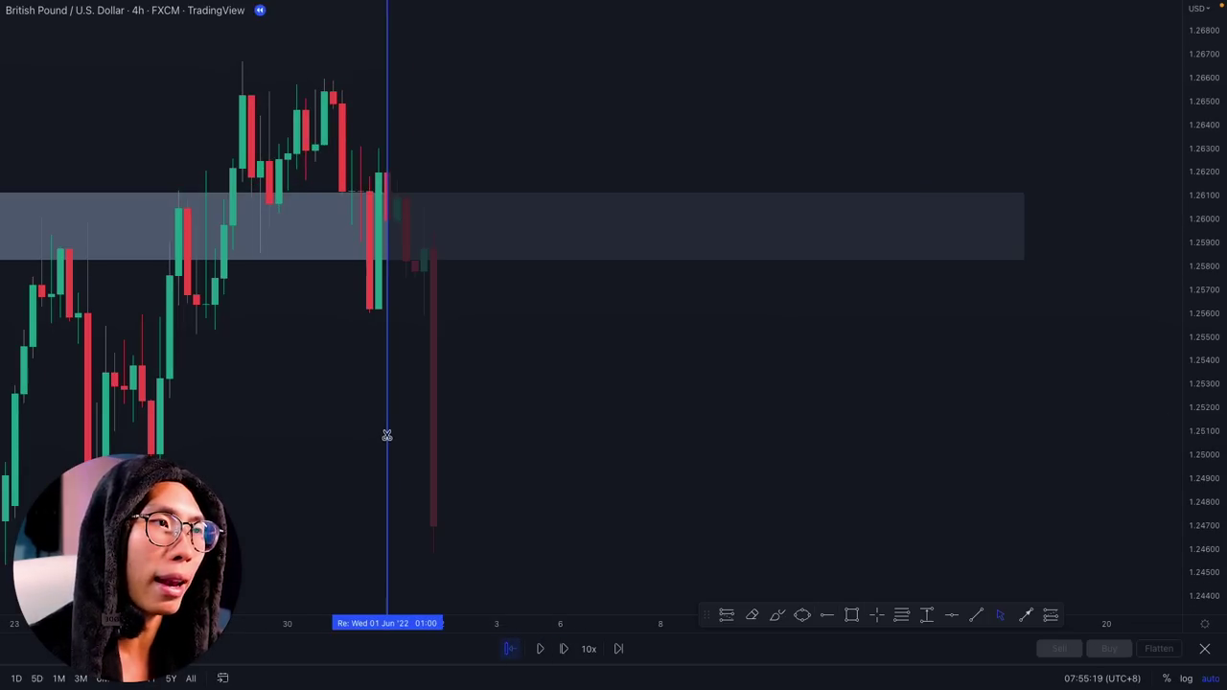
click(381, 435)
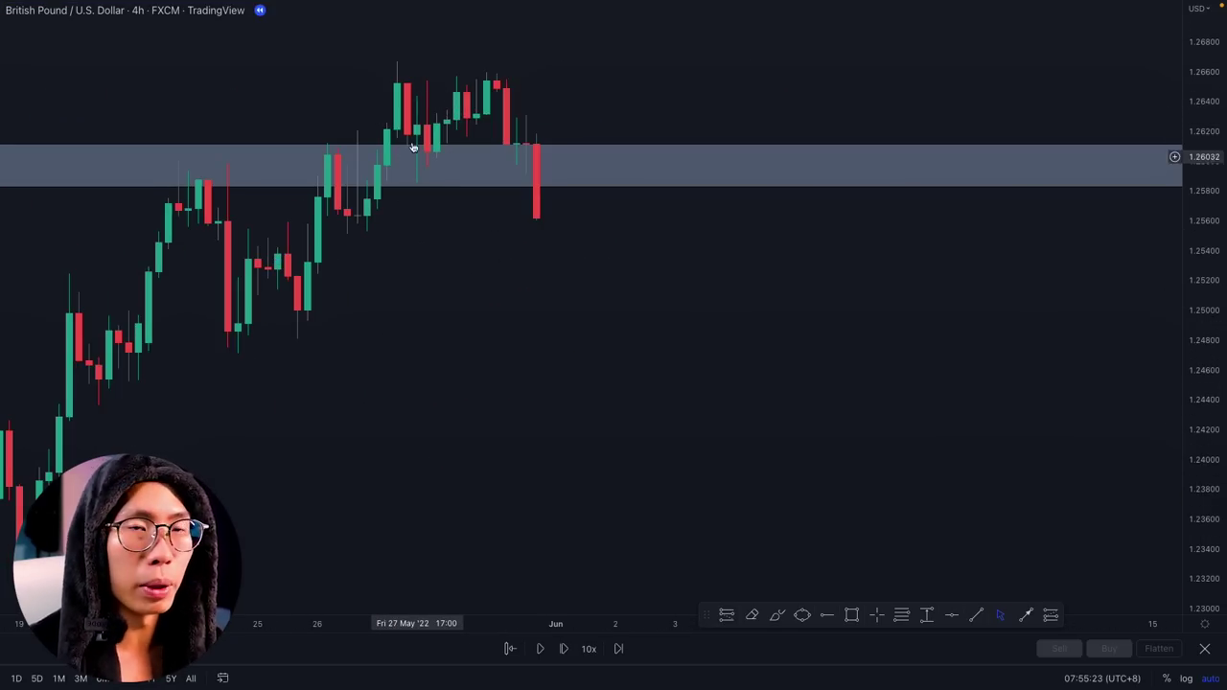
Switch GBP/USD to 1-hour candles, close the watchlist, and make the chart full screen.
key(Escape)
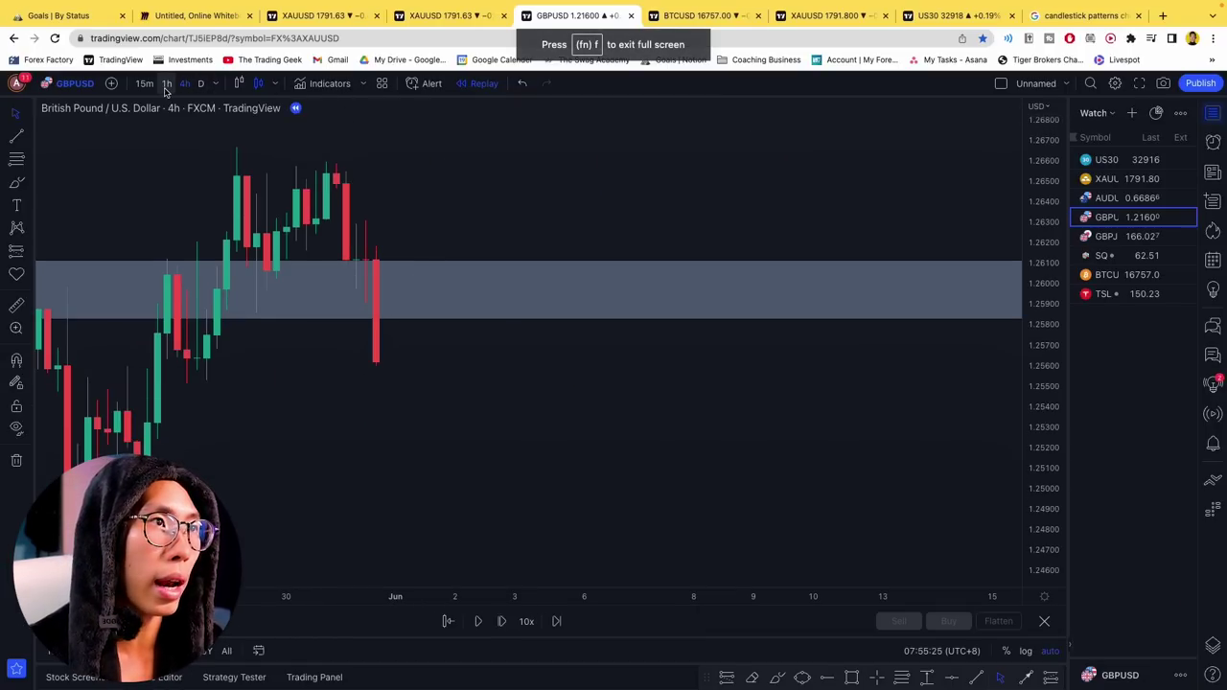
click(166, 85)
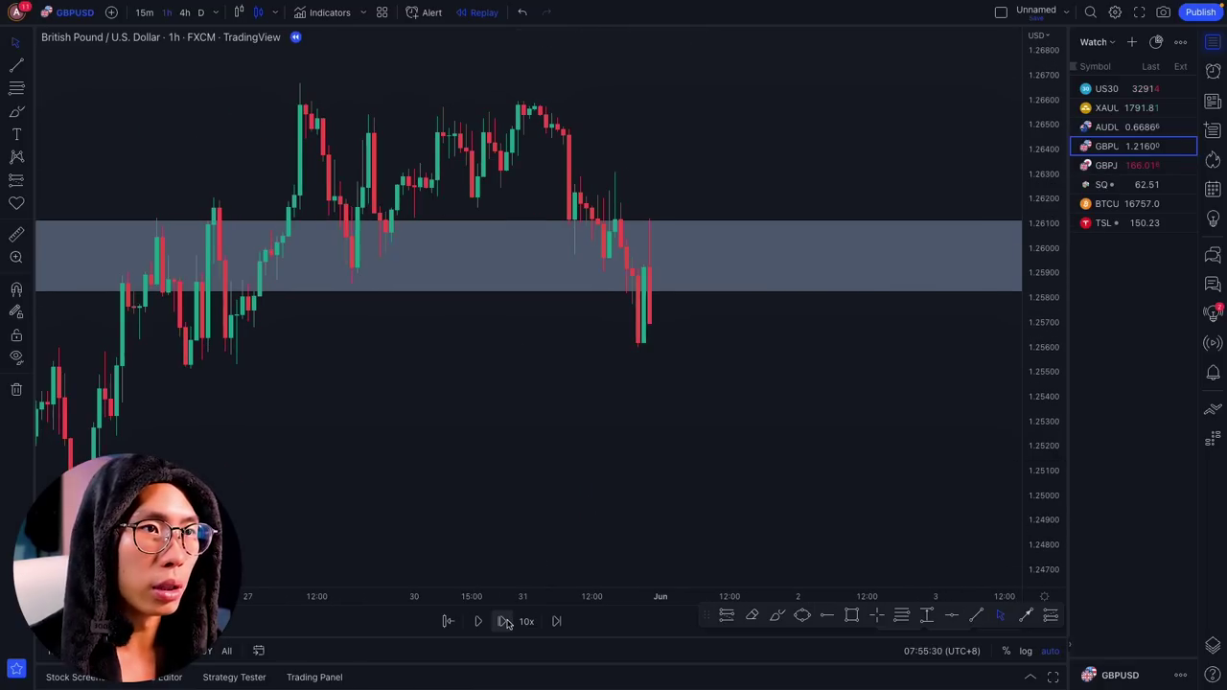
click(1213, 41)
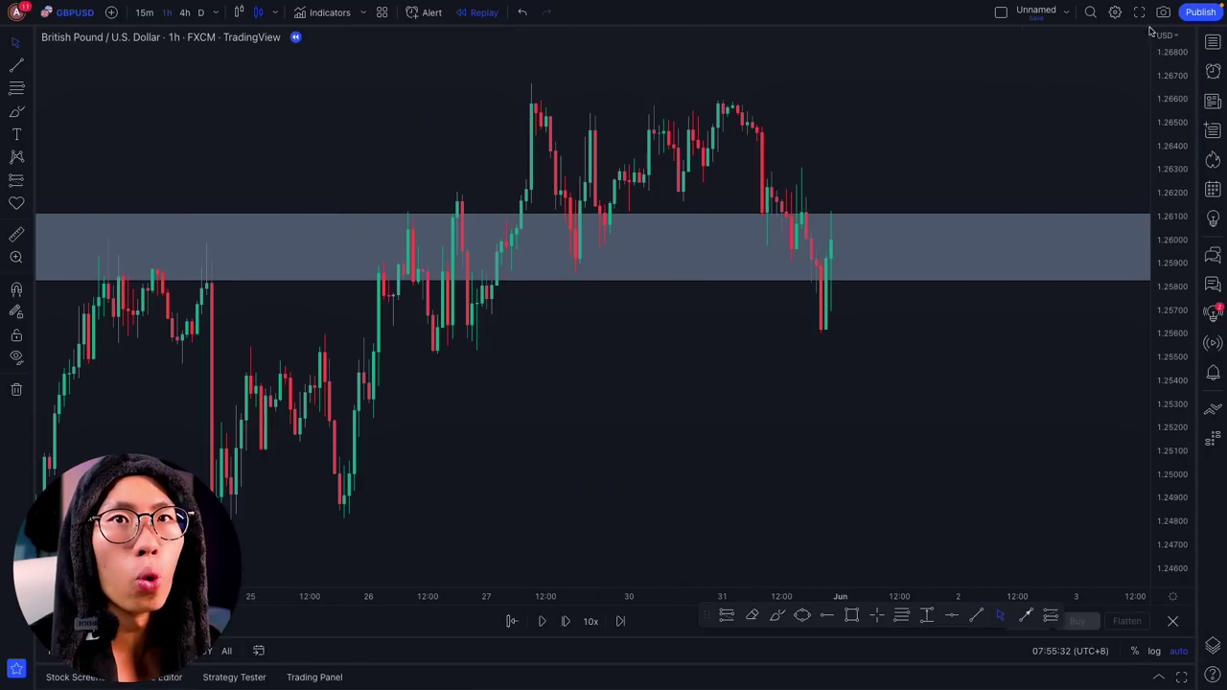
click(1141, 13)
scroll(890, 249, up, 5)
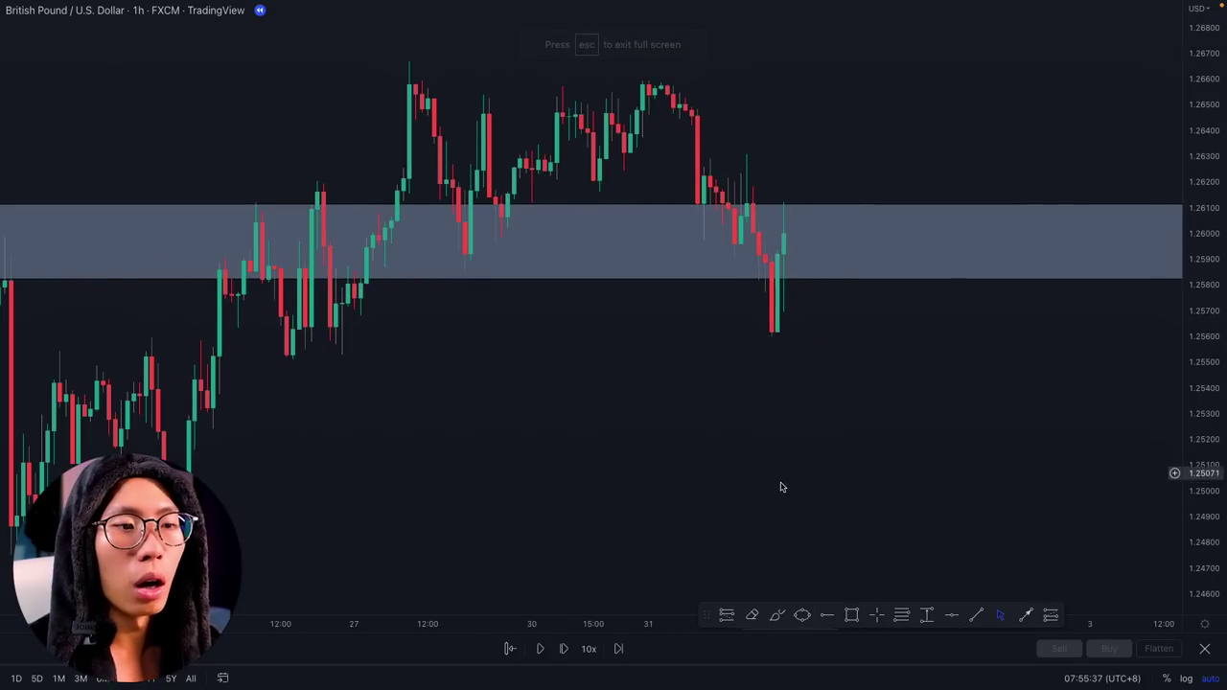
Step the replay forward nine bars until price slips back inside the zone.
click(566, 650)
click(566, 650)
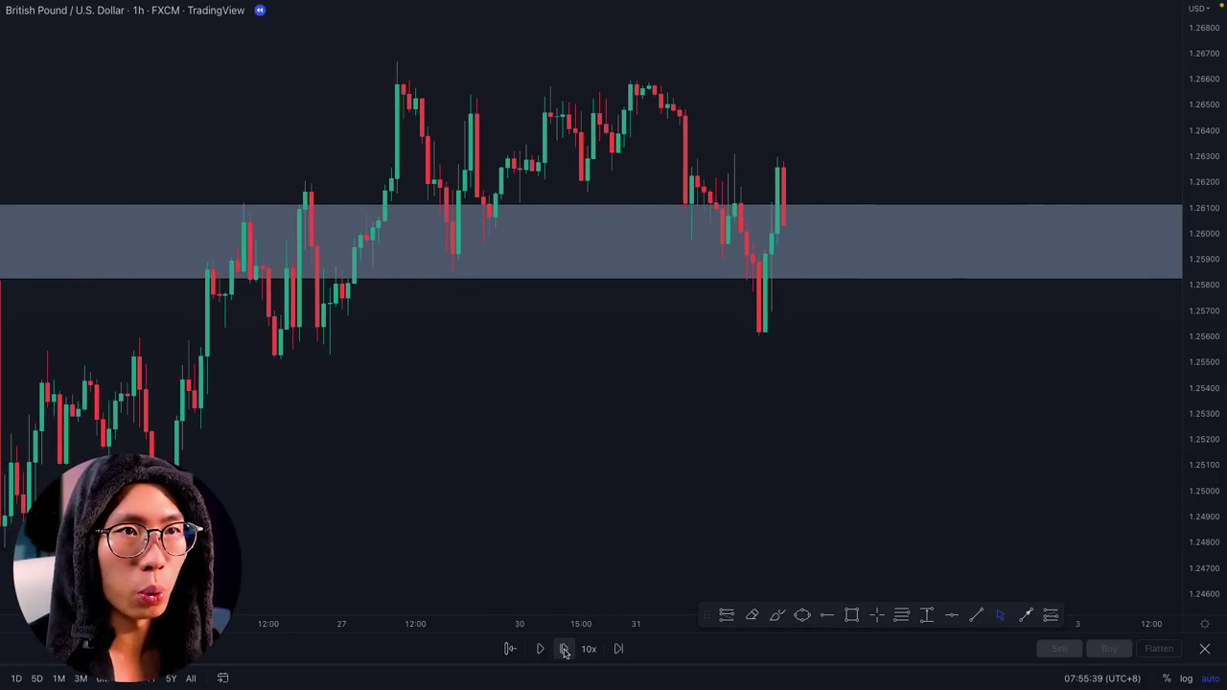
click(564, 651)
click(564, 651)
click(564, 651)
click(563, 651)
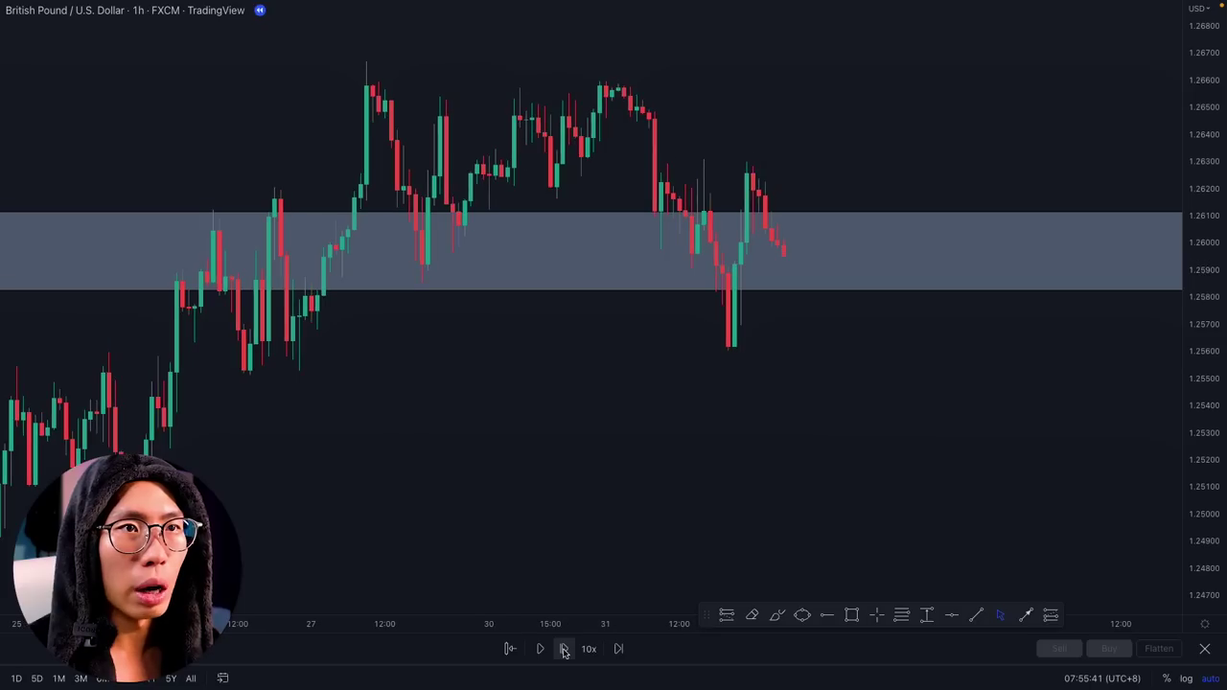
click(563, 651)
click(564, 651)
click(564, 651)
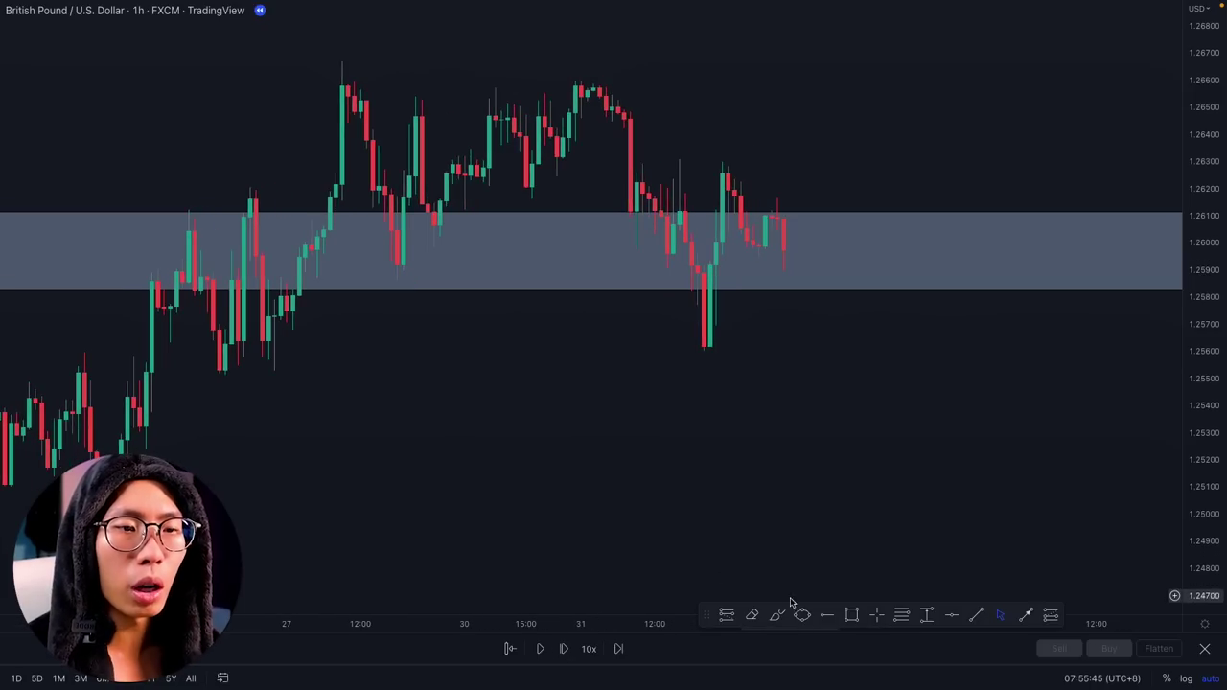
mouse_move(818, 182)
mouse_down()
mouse_move(721, 175)
mouse_move(832, 213)
mouse_move(792, 163)
mouse_up()
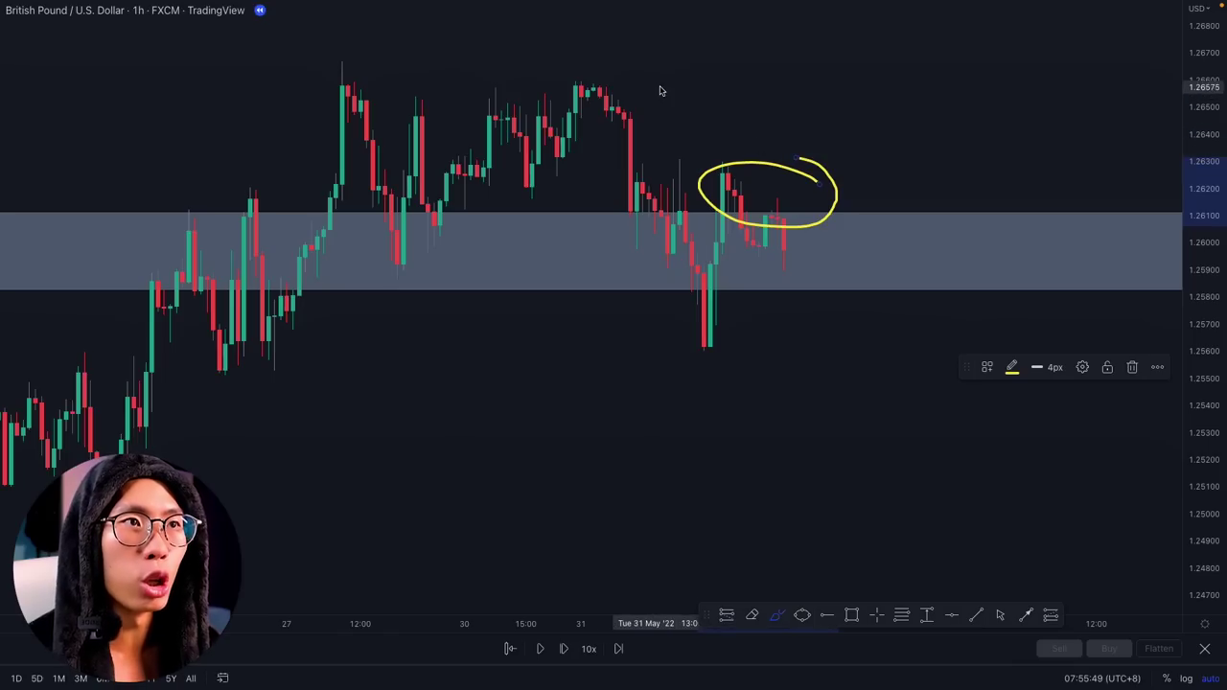
mouse_move(658, 88)
mouse_down()
mouse_move(312, 103)
mouse_move(628, 88)
mouse_up()
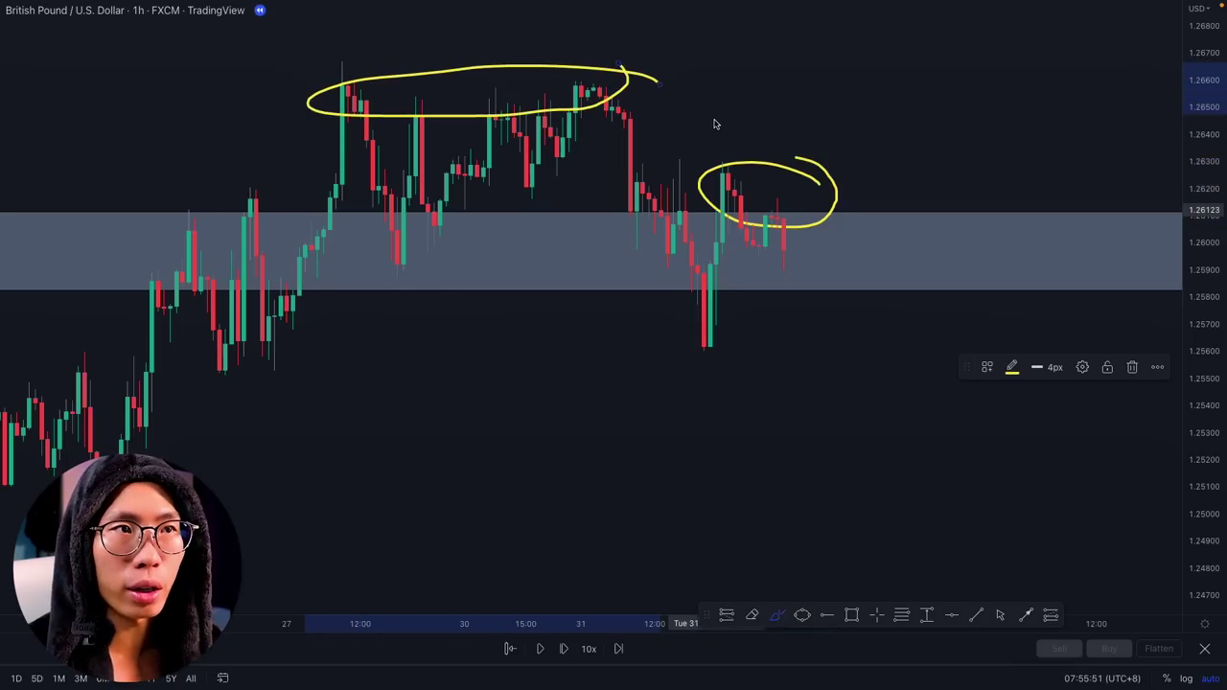
key(Delete)
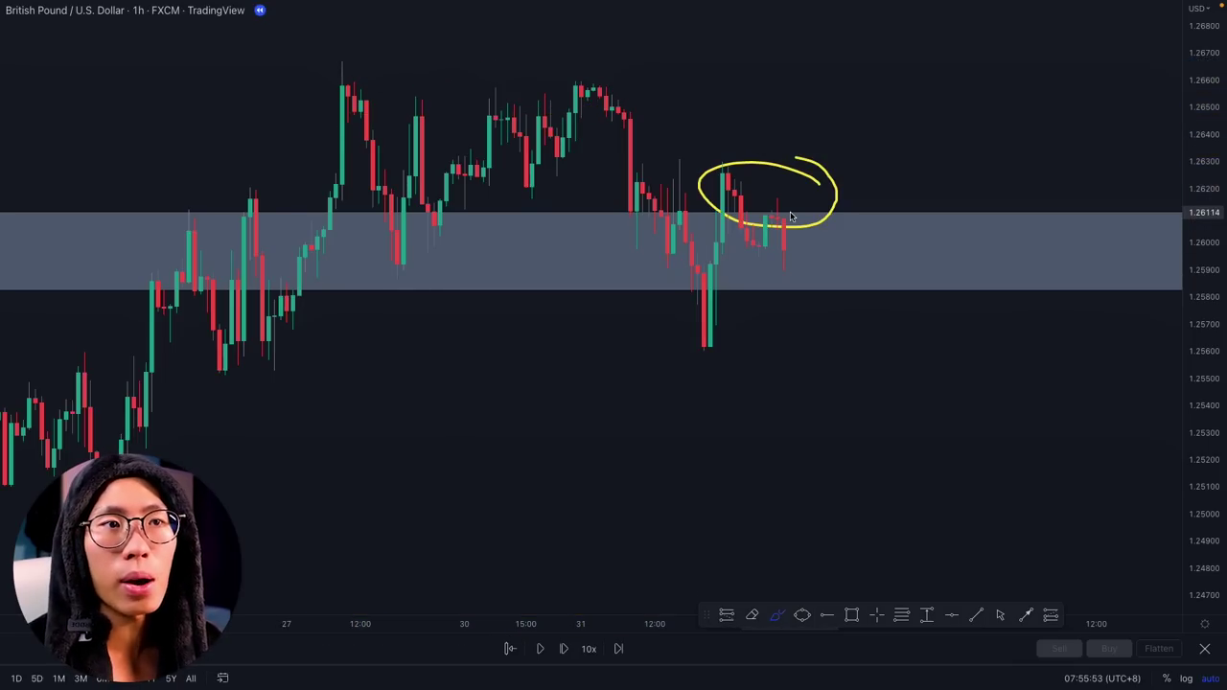
scroll(791, 216, down, 10)
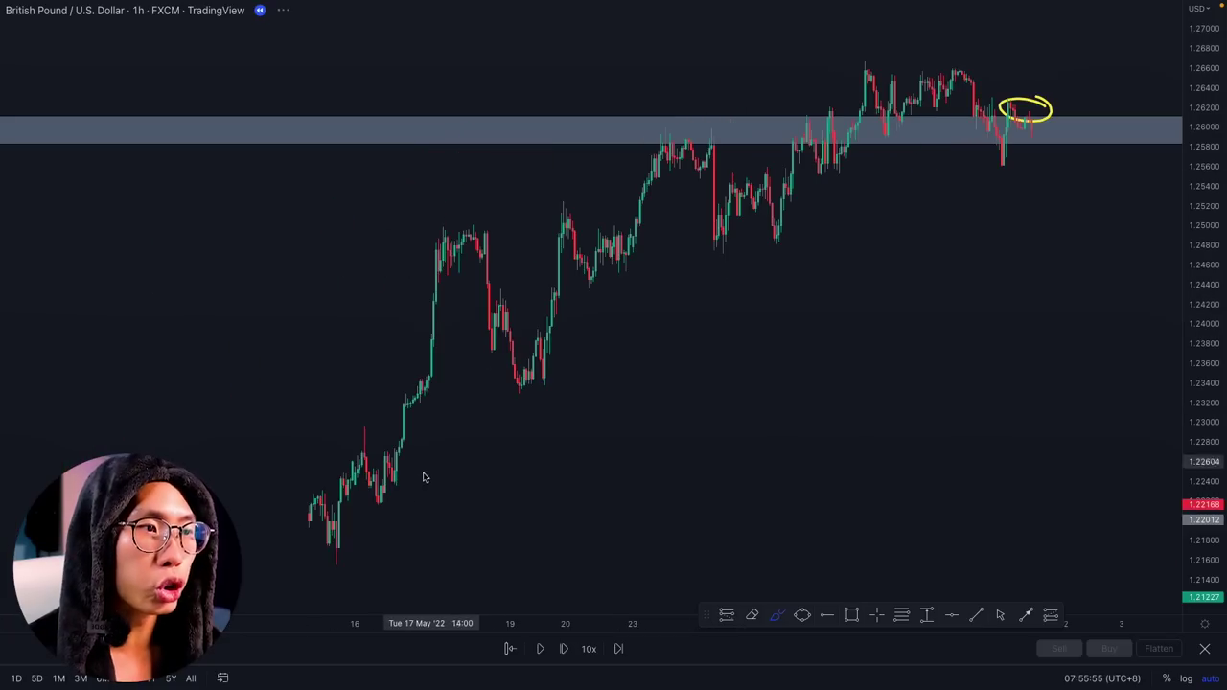
drag(578, 420, 904, 110)
key(ctrl+z)
mouse_move(336, 547)
mouse_down()
mouse_move(447, 288)
mouse_move(528, 390)
mouse_move(570, 177)
mouse_move(629, 264)
mouse_move(744, 240)
mouse_move(865, 59)
mouse_move(883, 126)
mouse_up()
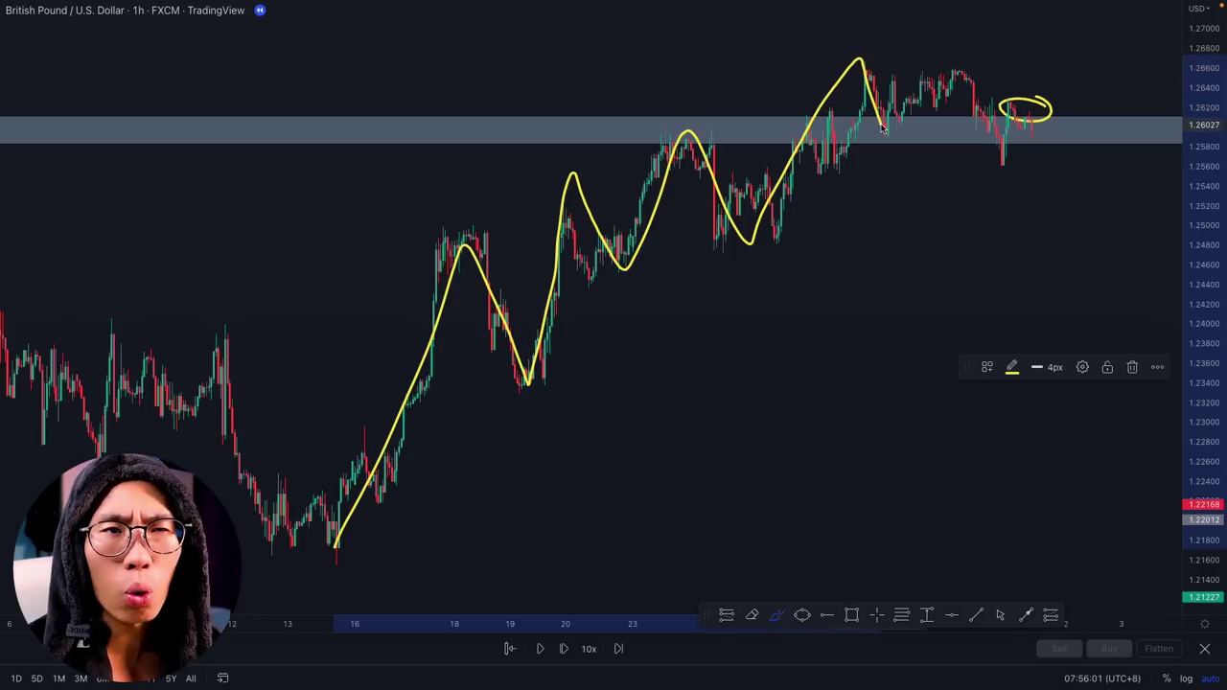
scroll(924, 130, up, 2)
scroll(924, 129, up, 2)
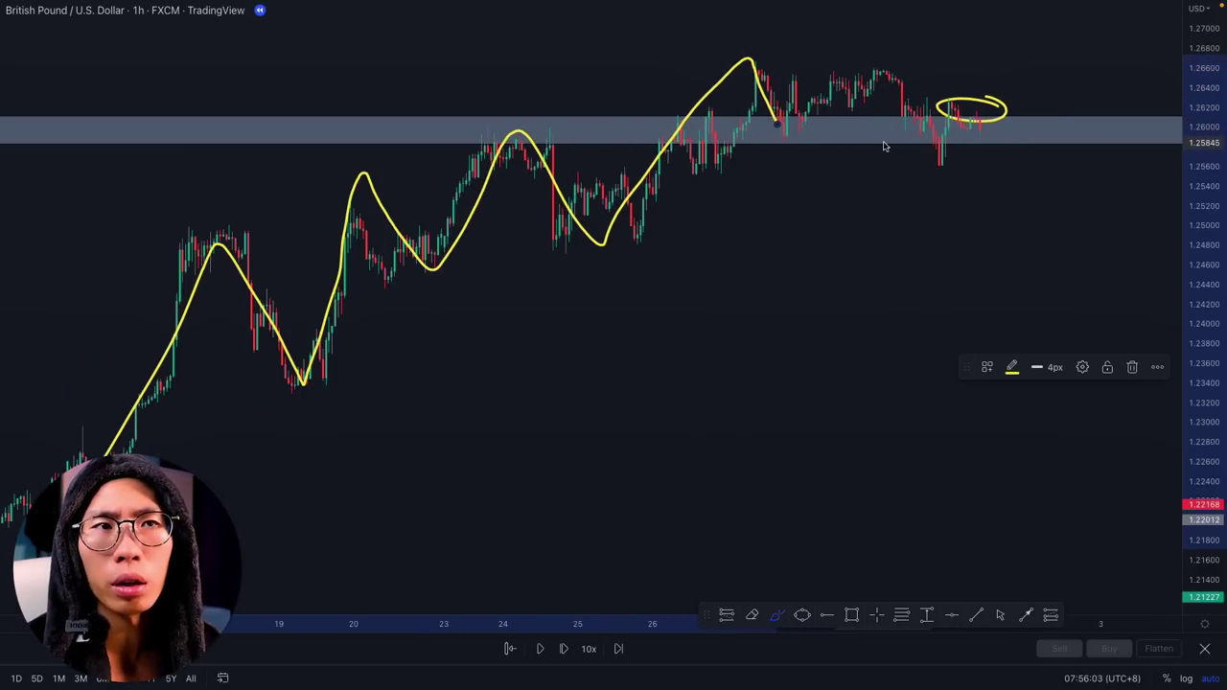
mouse_move(773, 115)
mouse_down()
mouse_move(783, 125)
mouse_move(813, 110)
mouse_move(881, 57)
mouse_move(941, 165)
mouse_move(956, 99)
mouse_move(978, 131)
mouse_up()
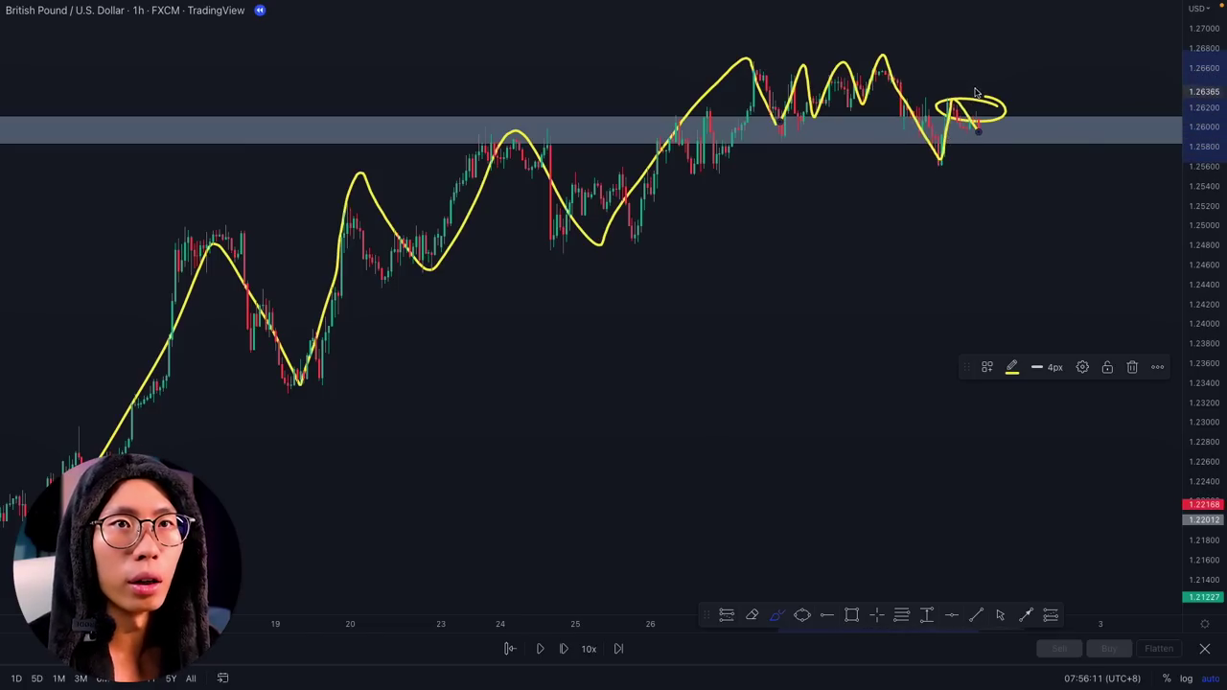
scroll(902, 59, up, 5)
key(Delete)
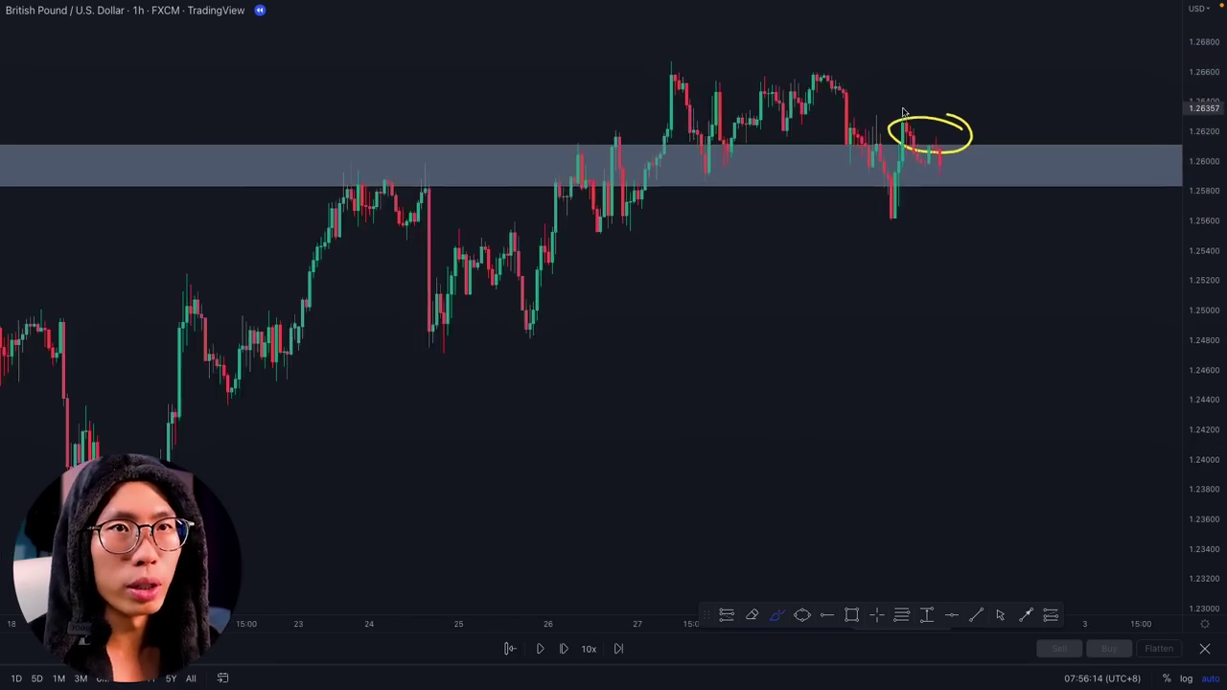
key(ctrl+z)
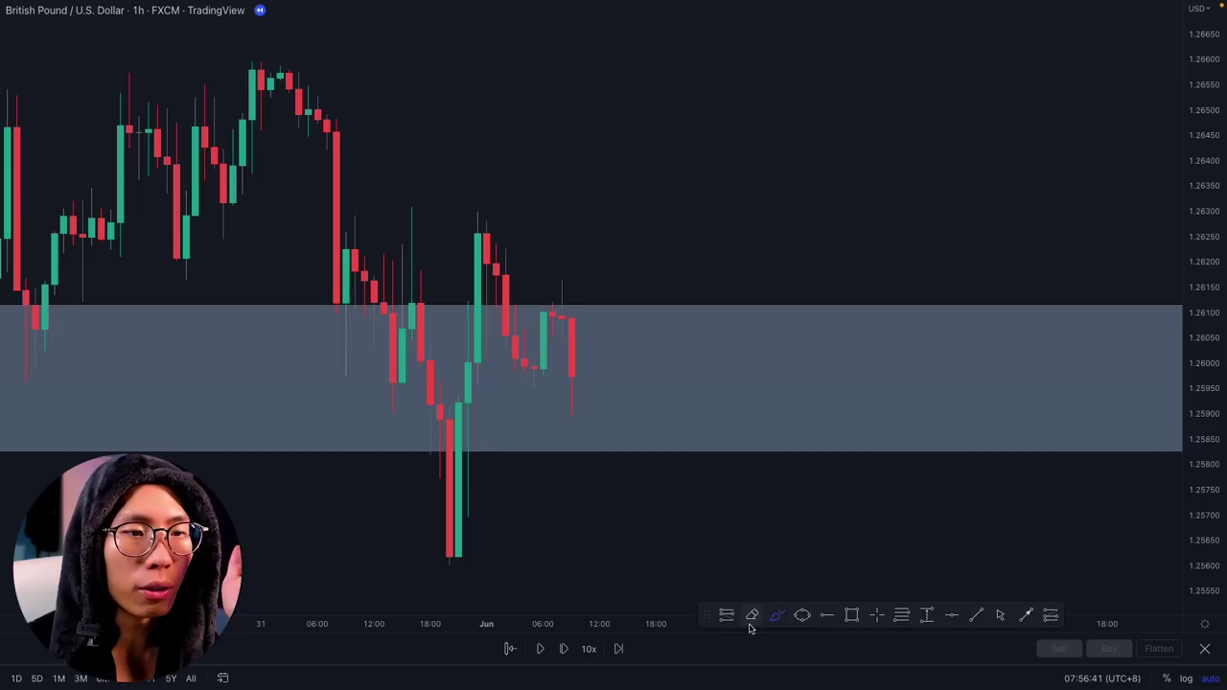
Place a short position at 1.25976 with stop at 1.26354 and target at 1.24830.
click(727, 616)
click(563, 376)
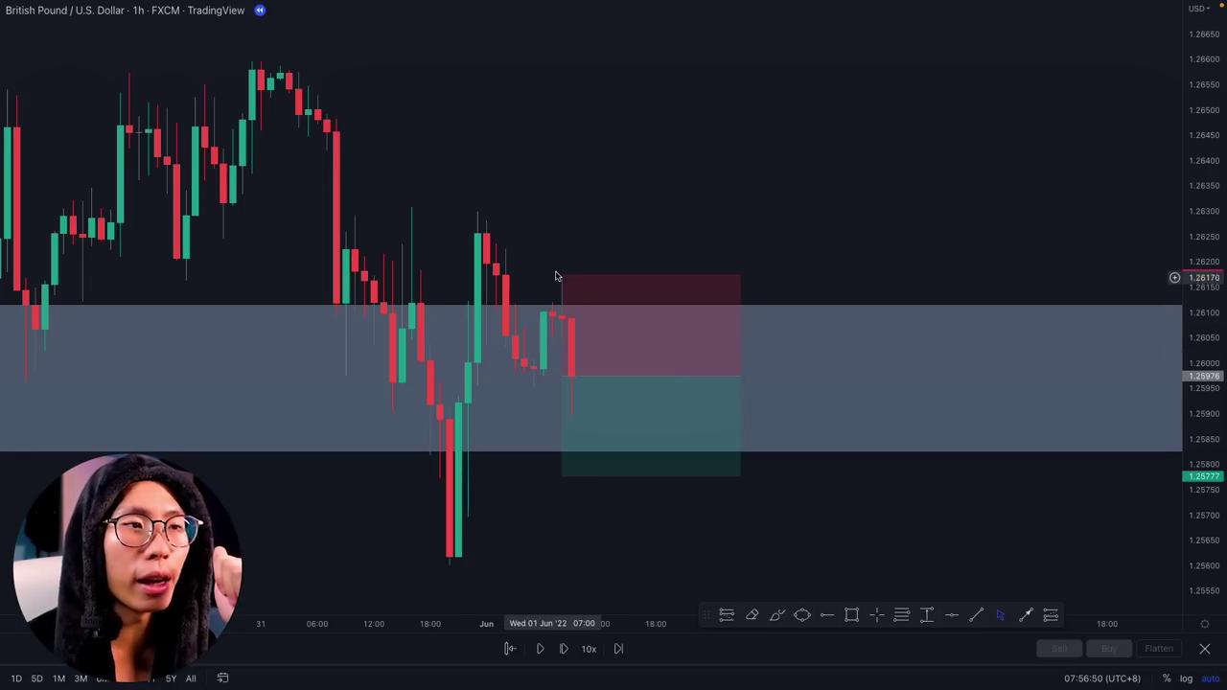
mouse_move(562, 275)
mouse_down()
mouse_move(581, 169)
mouse_move(581, 187)
mouse_up()
scroll(839, 323, down, 4)
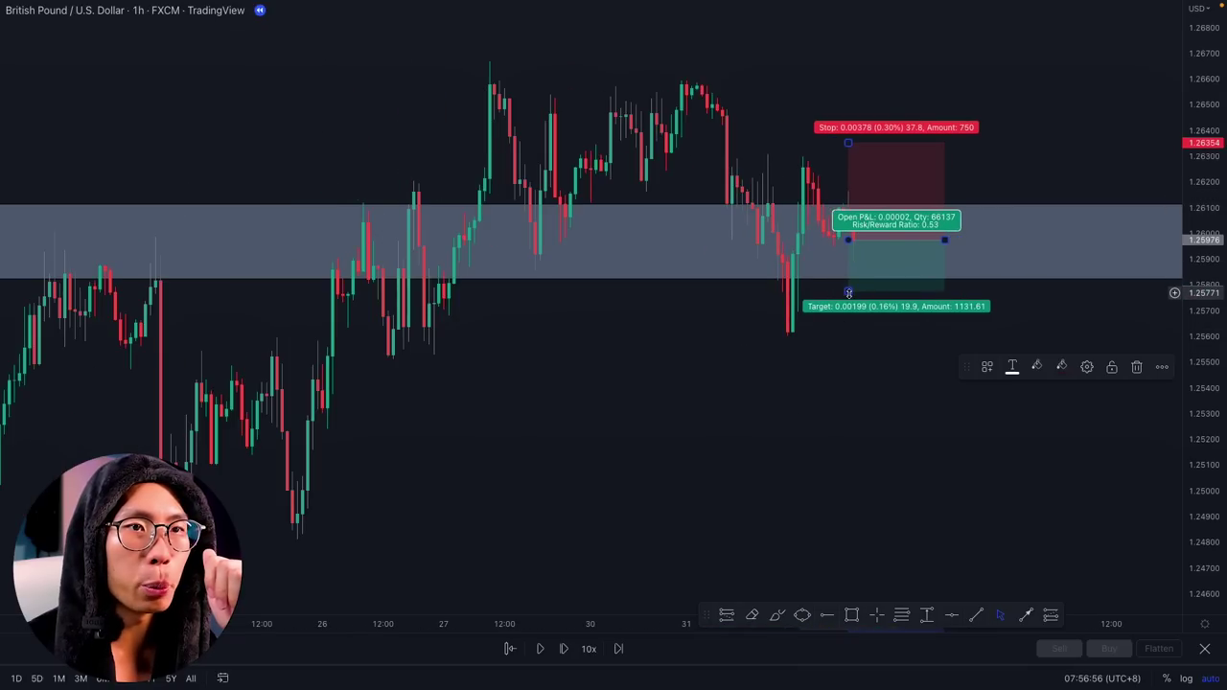
drag(847, 291, 848, 535)
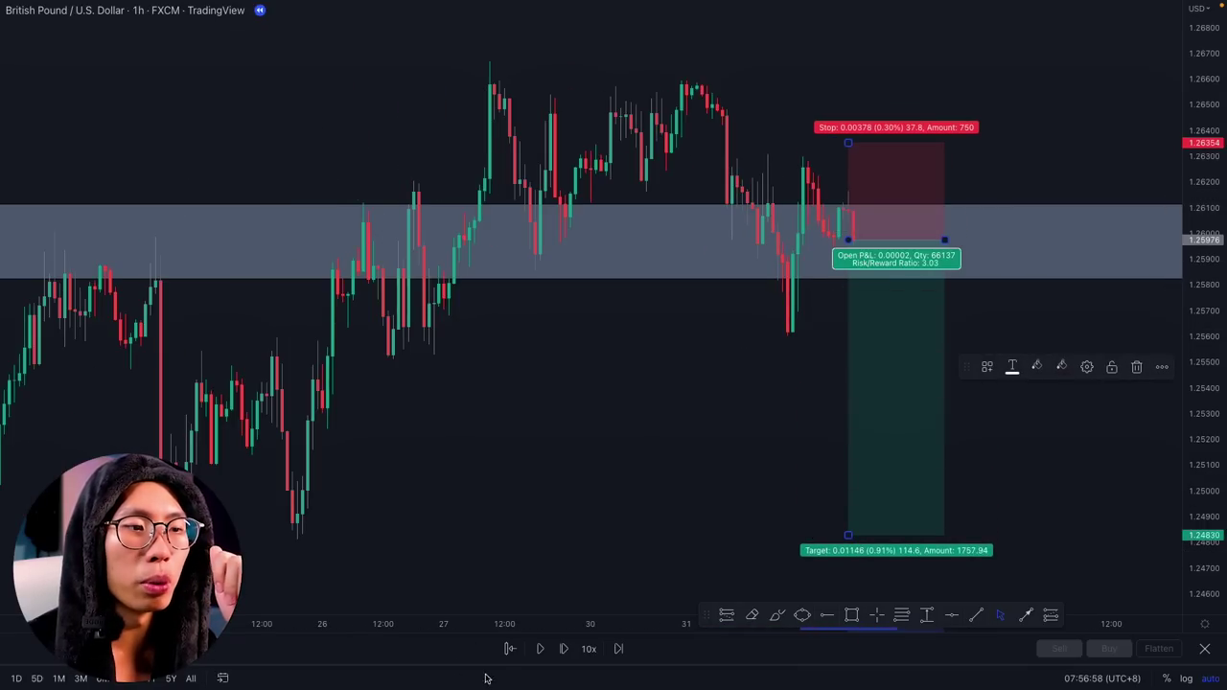
Replay until price hits the 1.2483 target, then widen the position box and deselect it.
click(540, 649)
click(537, 651)
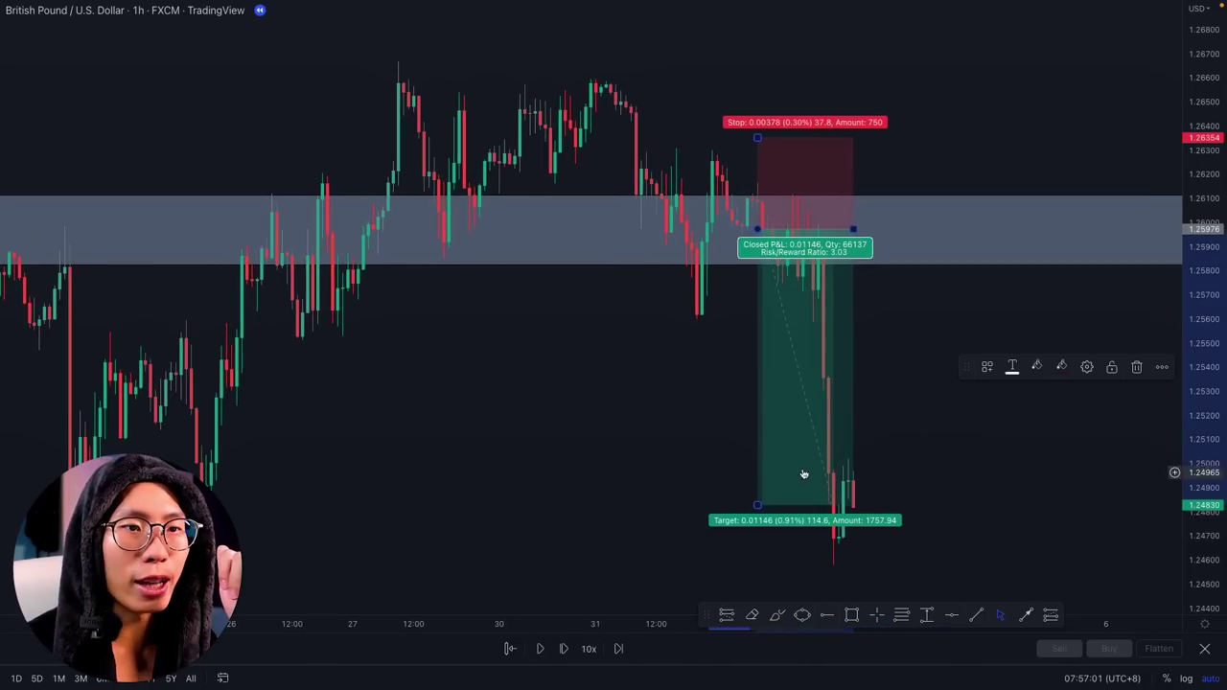
drag(863, 231, 1002, 234)
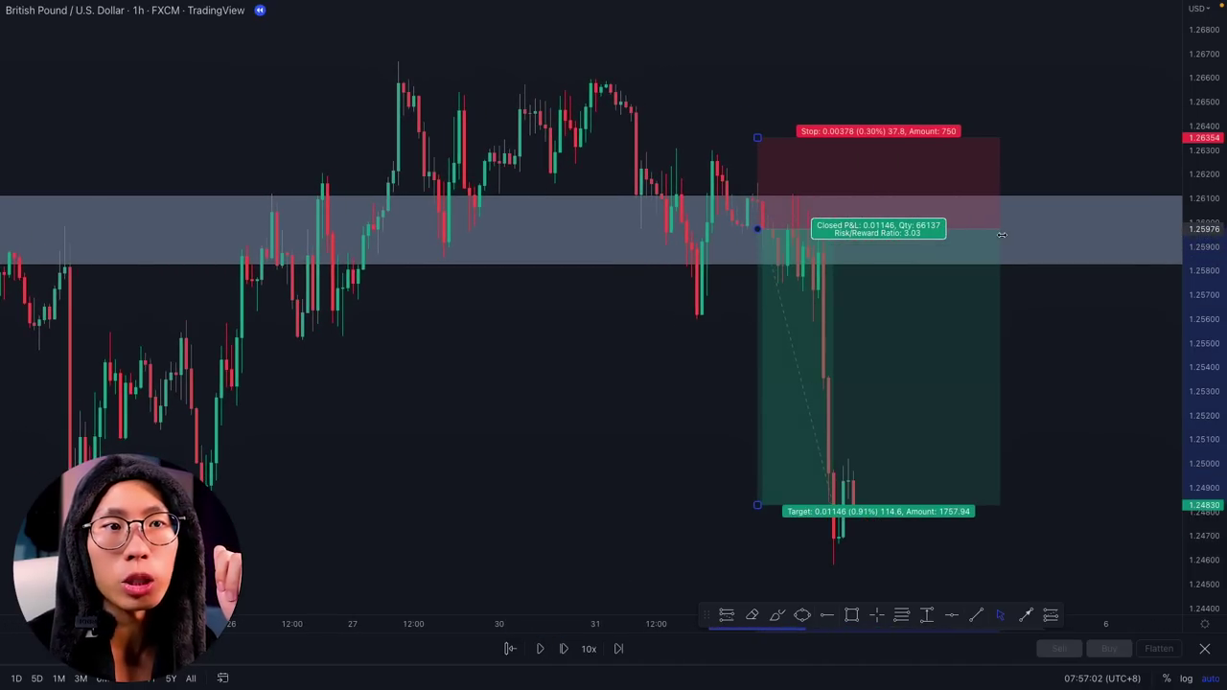
click(1068, 307)
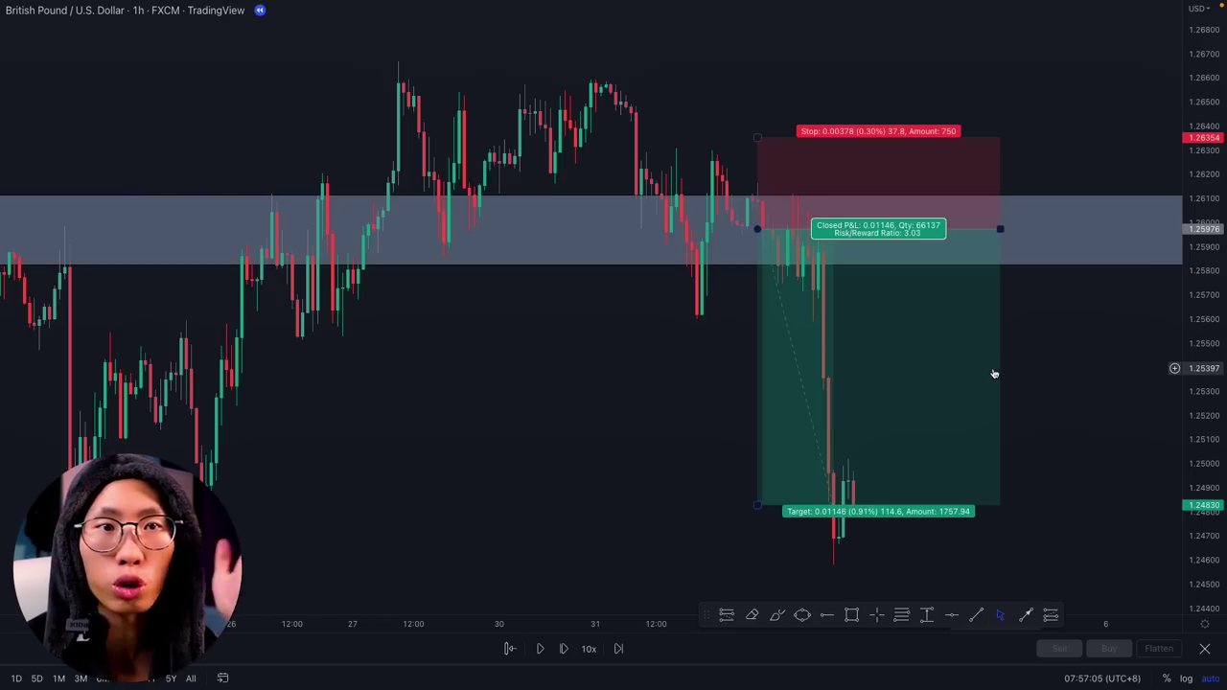
click(1038, 284)
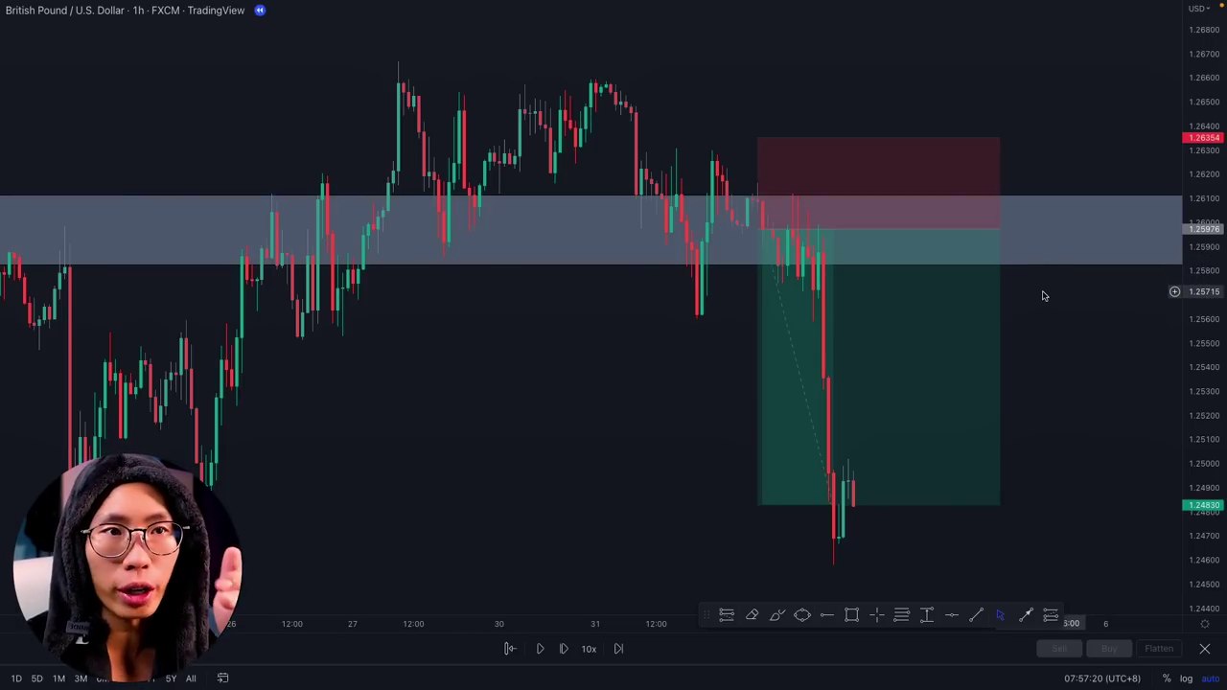
Zoom the chart out with the mouse wheel.
scroll(556, 326, down, 5)
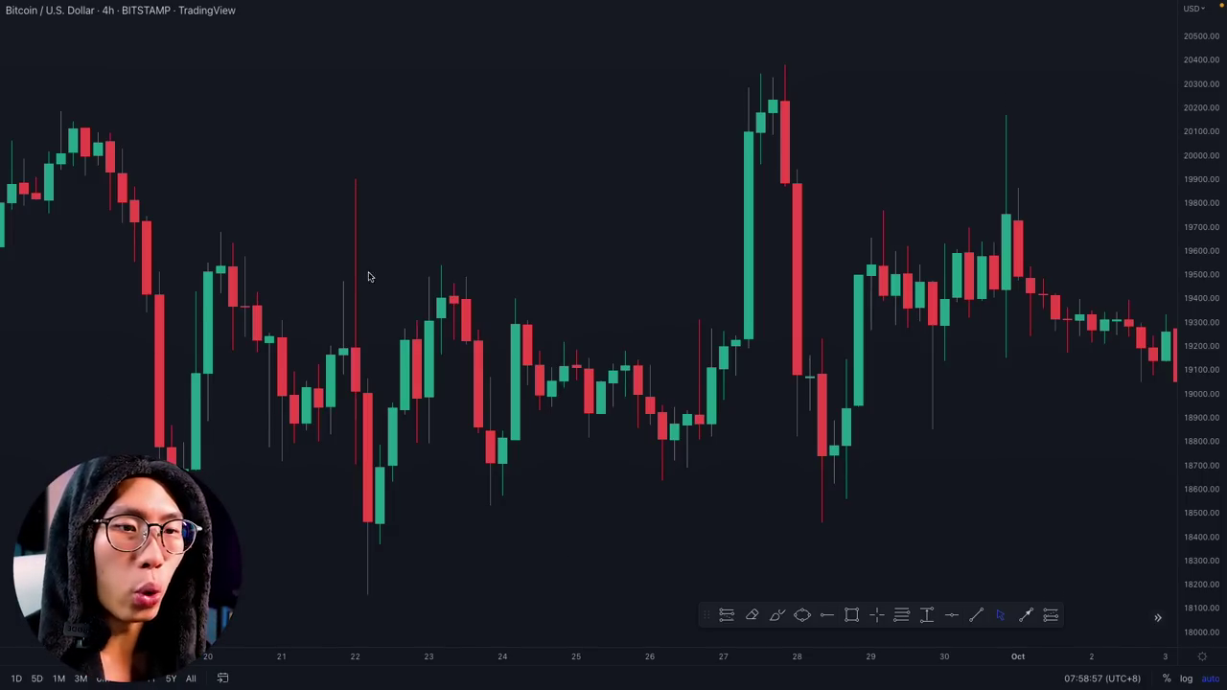
Sketch a freehand zigzag of the price swings across the chart, then delete it.
click(777, 616)
drag(161, 528, 269, 240)
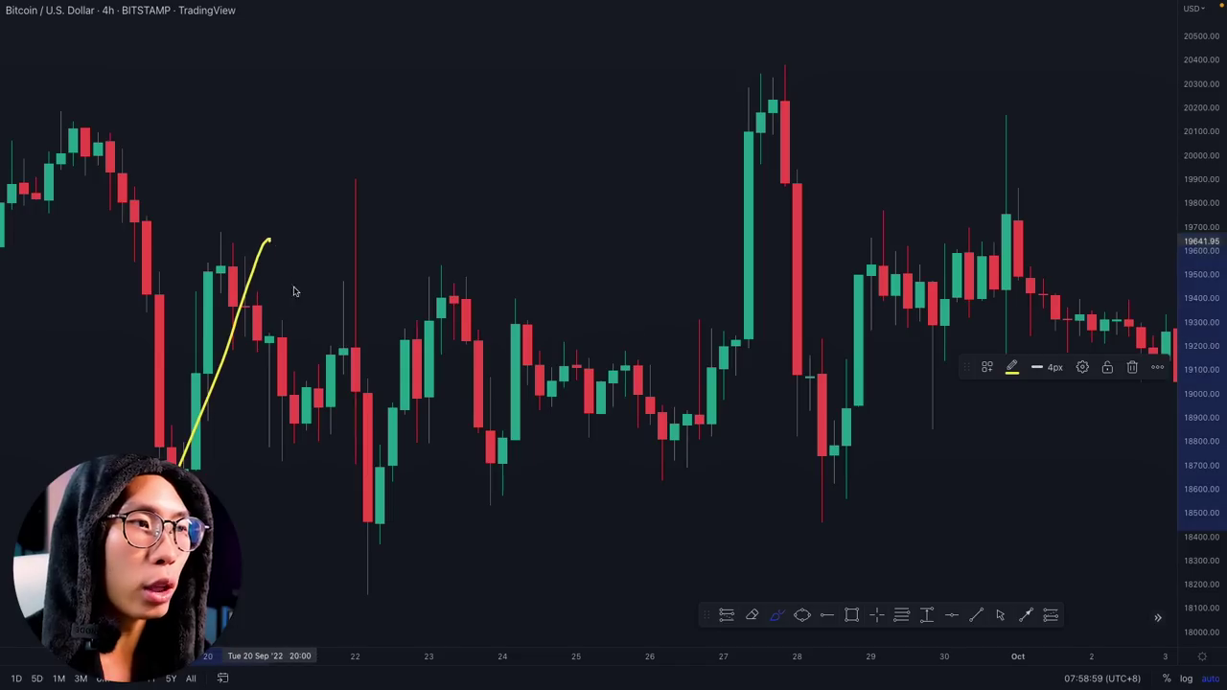
mouse_move(294, 292)
mouse_down()
mouse_move(506, 189)
mouse_move(773, 184)
mouse_move(1044, 289)
mouse_move(1140, 283)
mouse_up()
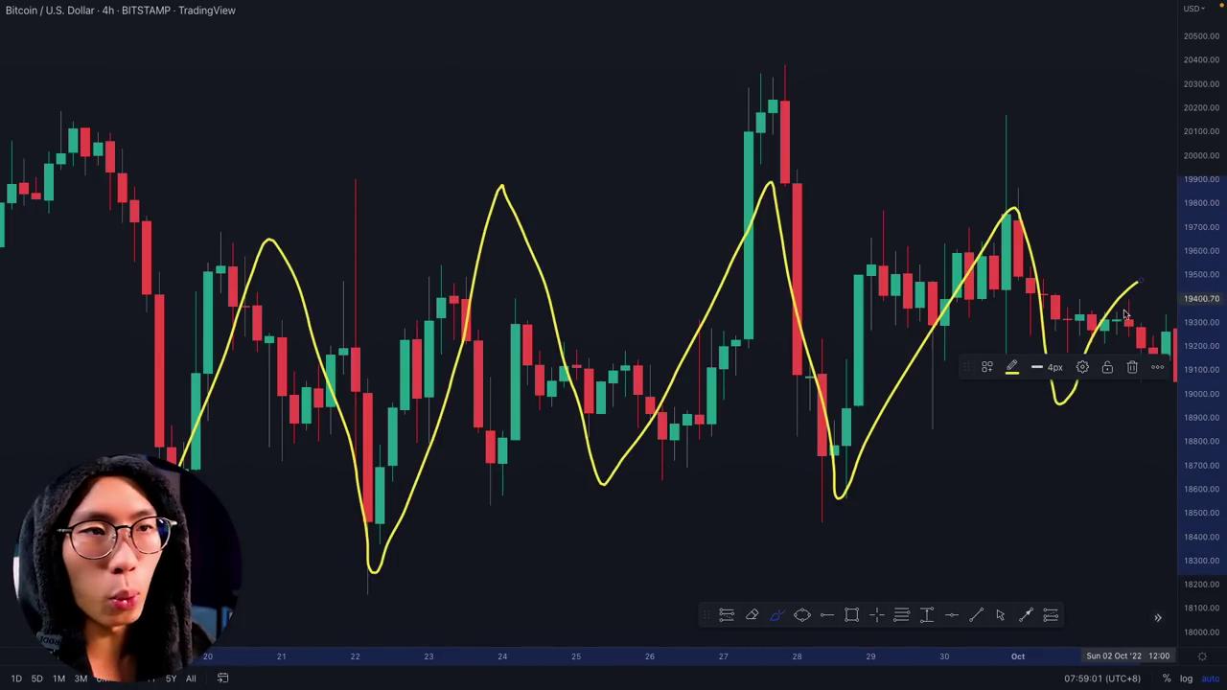
key(Delete)
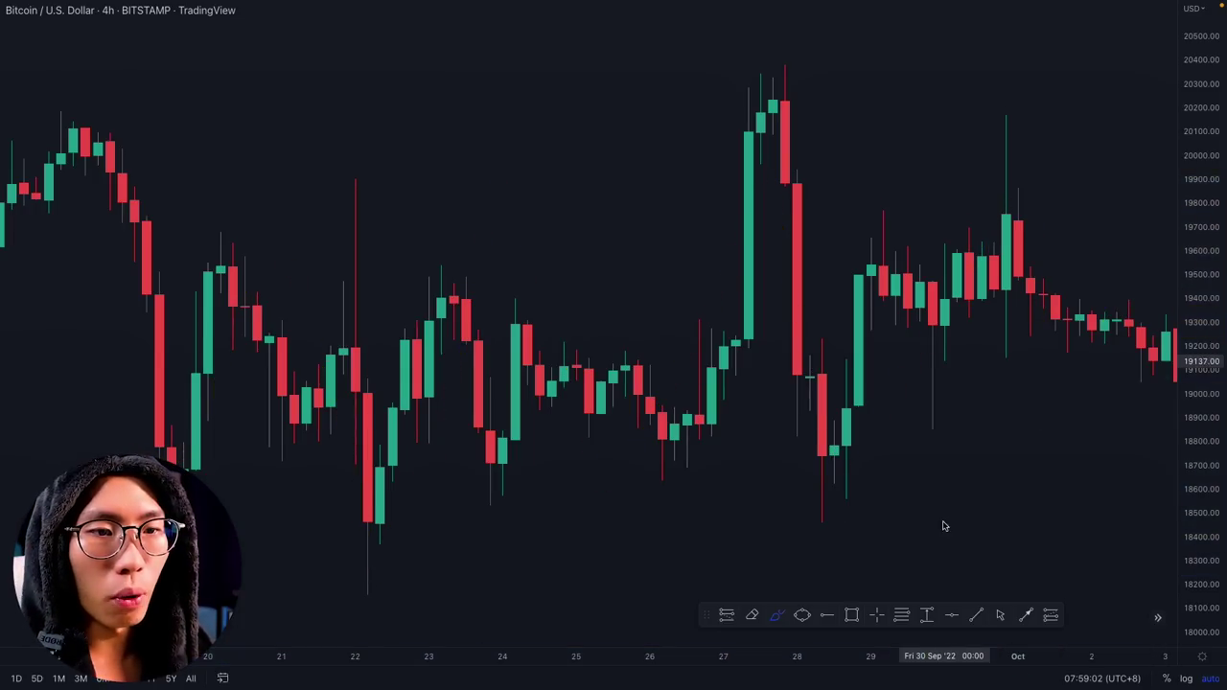
Place horizontal price levels at 19647.32 and 18403.51.
click(952, 616)
click(326, 240)
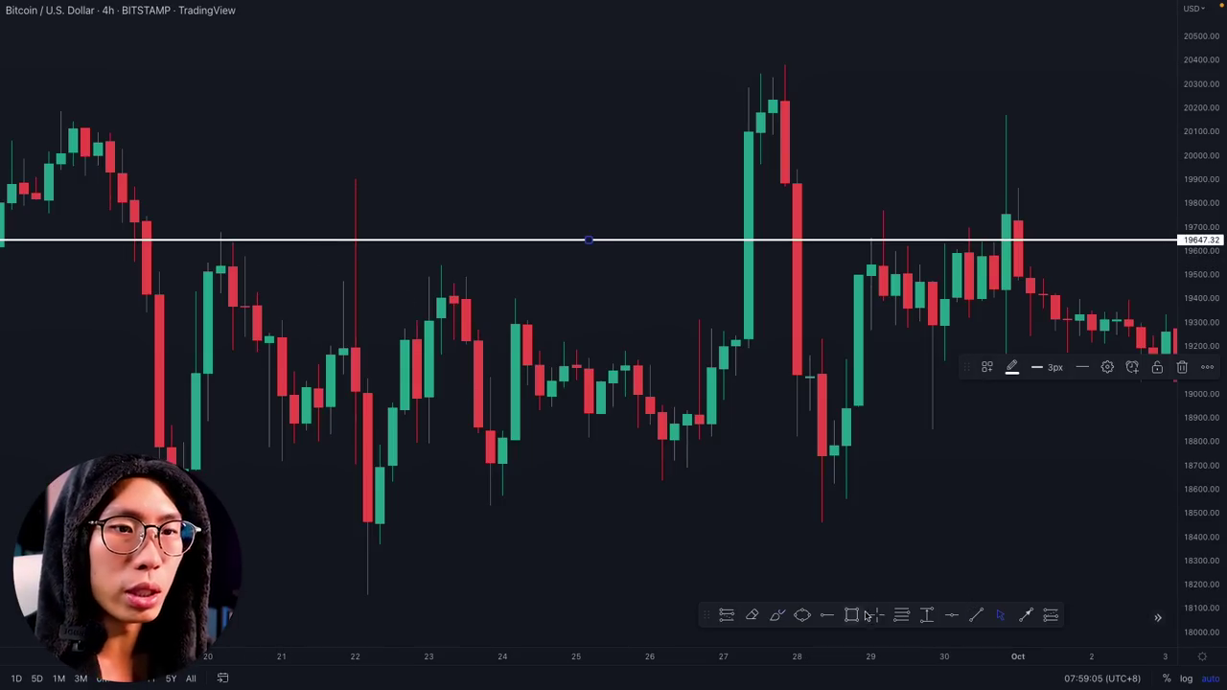
click(952, 615)
click(348, 537)
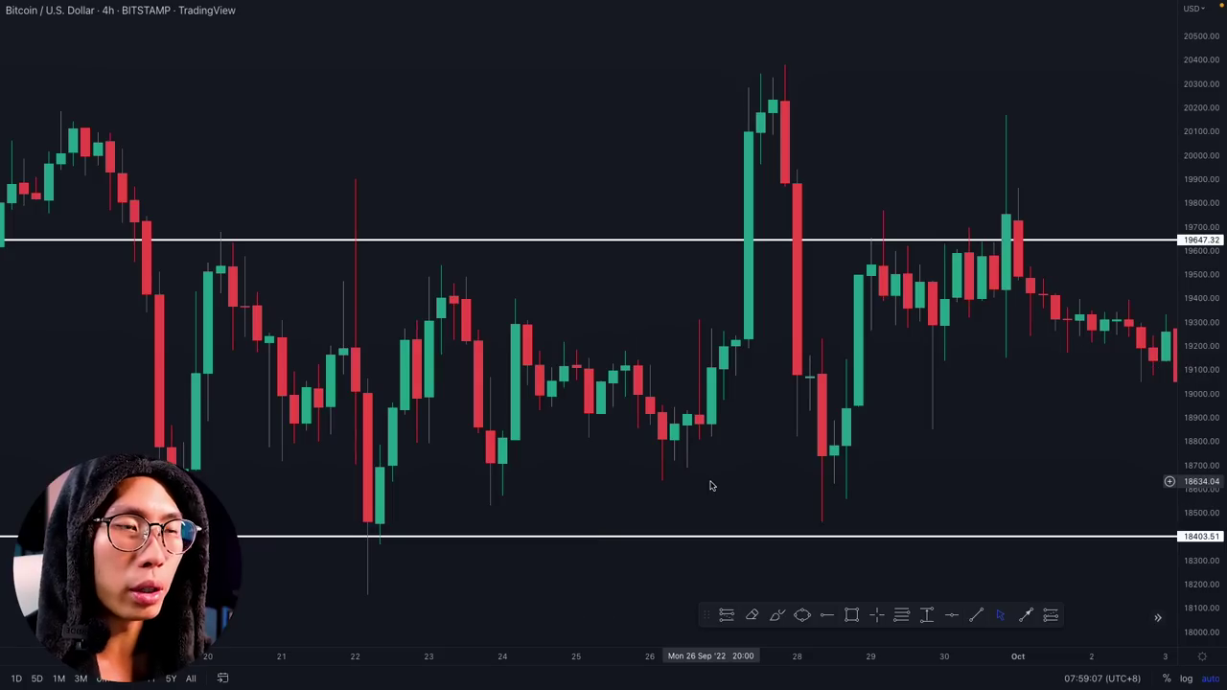
Brush-circle the low candle on 18403.51 and sketch its move up toward the 19647 level in yellow.
key(alt+shift+b)
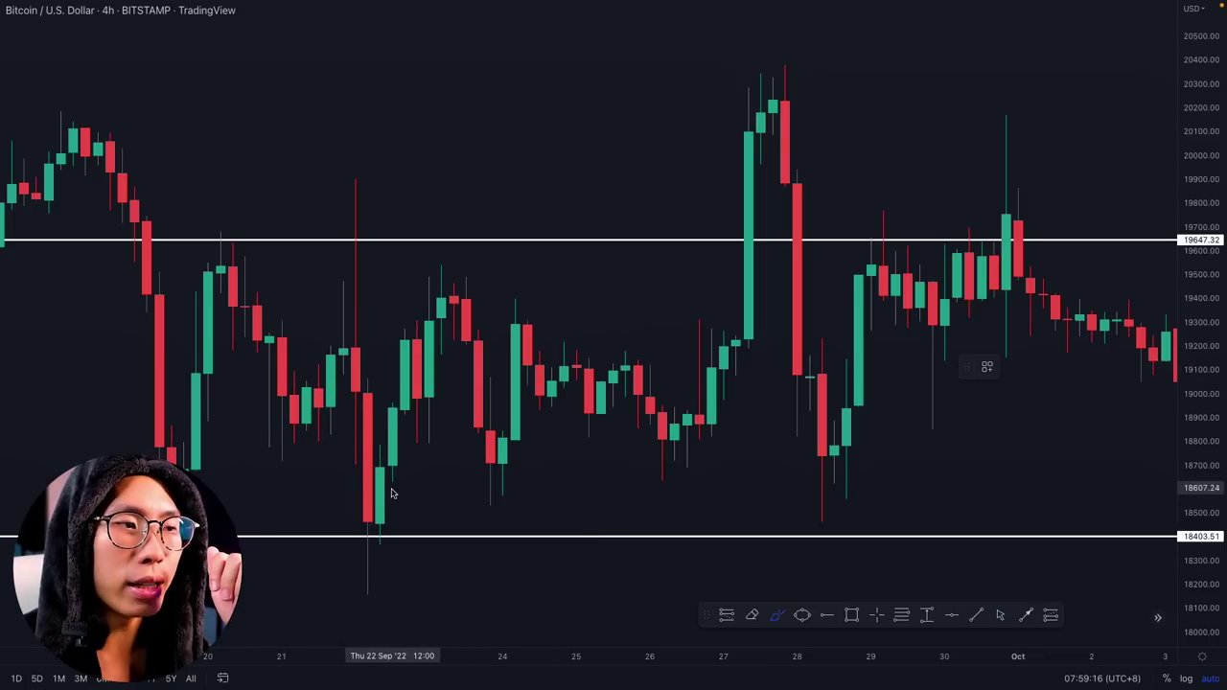
mouse_move(391, 480)
mouse_down()
mouse_move(392, 556)
mouse_move(407, 481)
mouse_up()
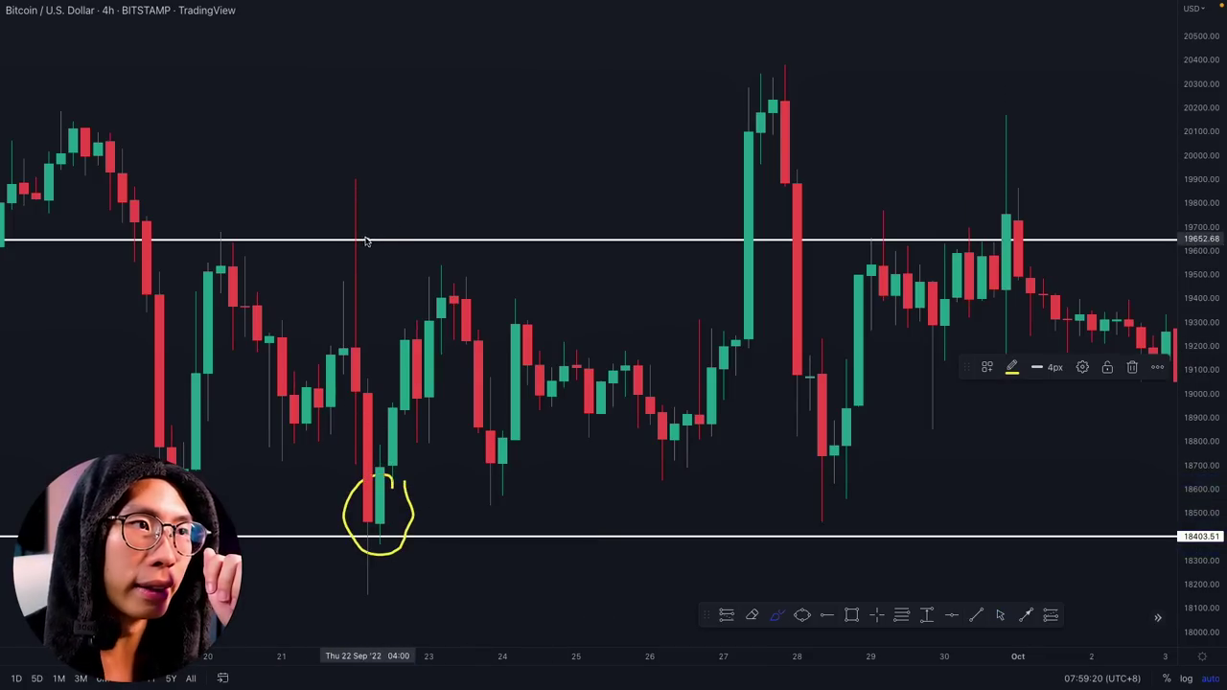
drag(366, 240, 470, 243)
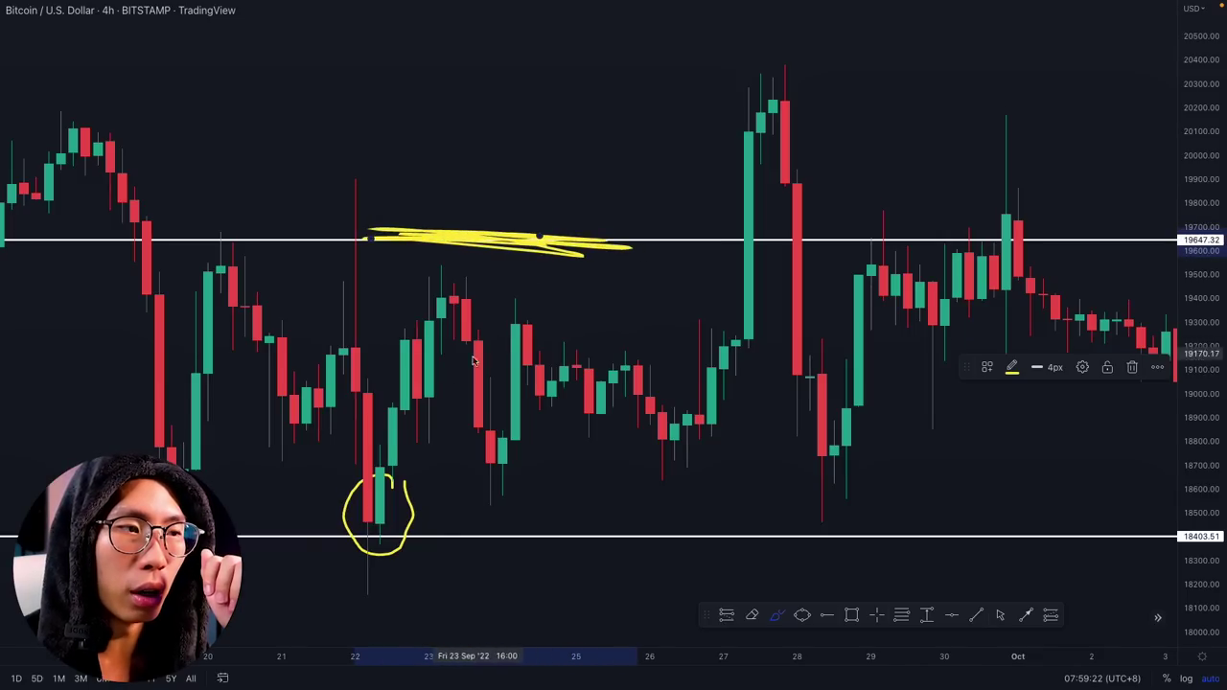
drag(429, 518, 456, 293)
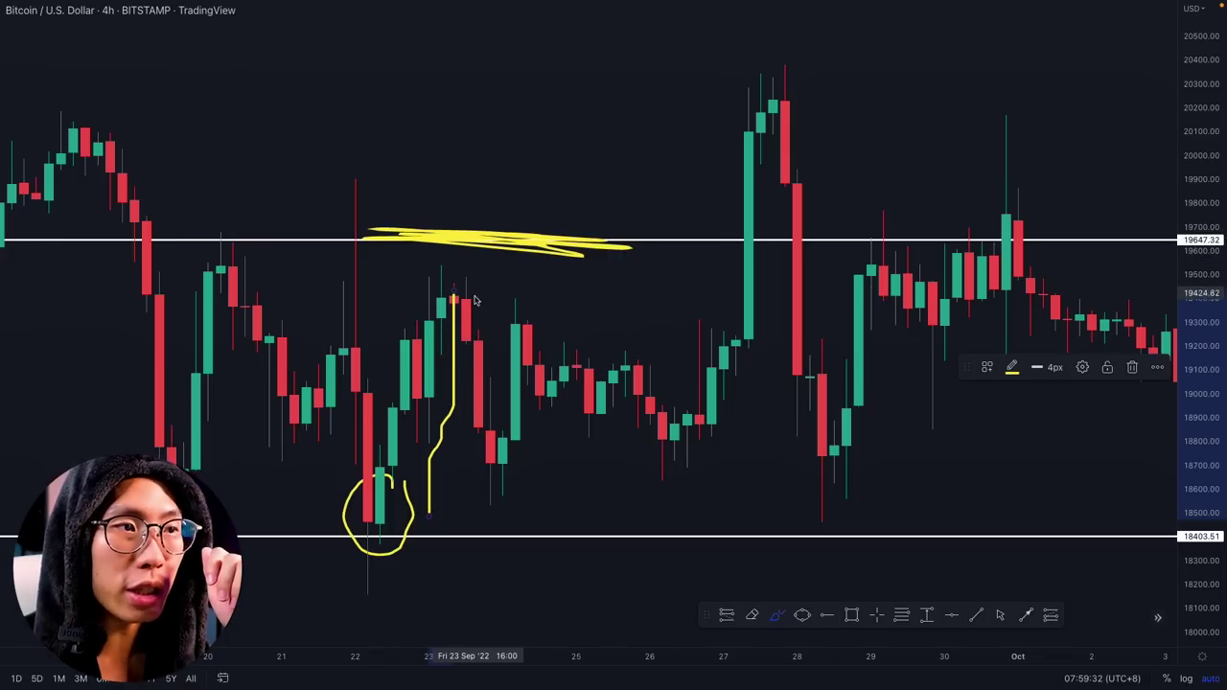
mouse_move(462, 288)
mouse_down()
mouse_move(478, 480)
mouse_move(500, 485)
mouse_up()
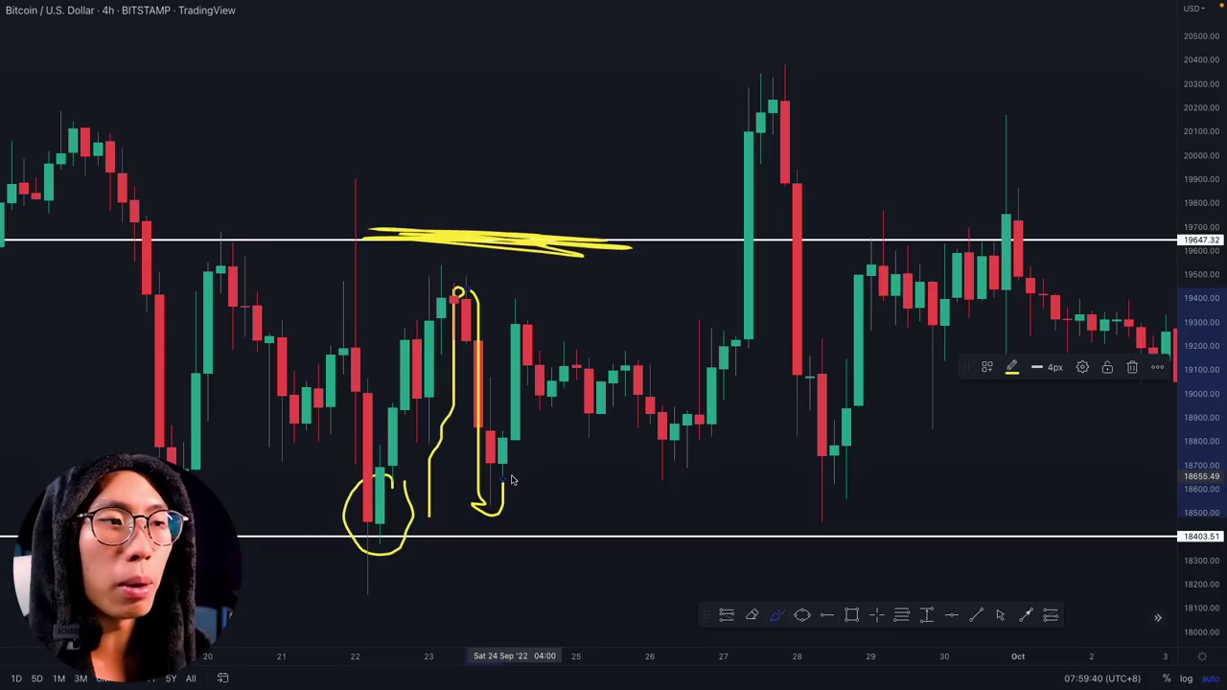
key(Delete)
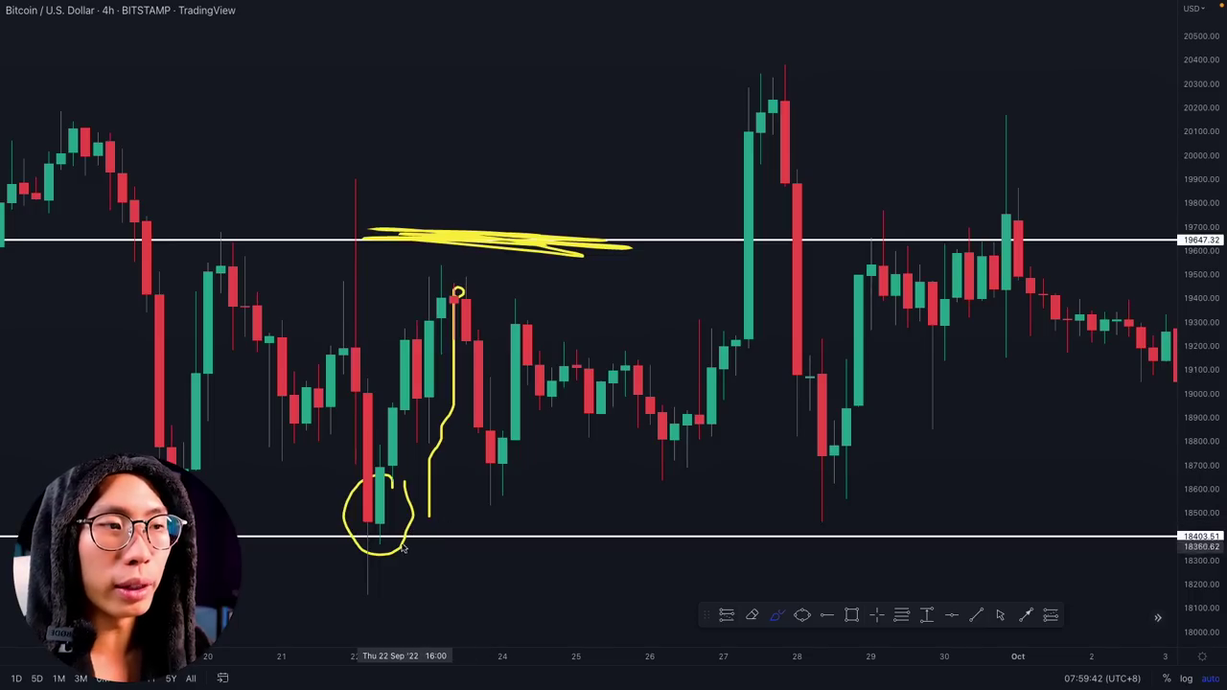
mouse_move(403, 547)
mouse_down()
mouse_move(384, 537)
mouse_move(412, 499)
mouse_move(402, 537)
mouse_move(679, 249)
mouse_move(691, 266)
mouse_move(762, 243)
mouse_move(624, 242)
mouse_move(750, 252)
mouse_up()
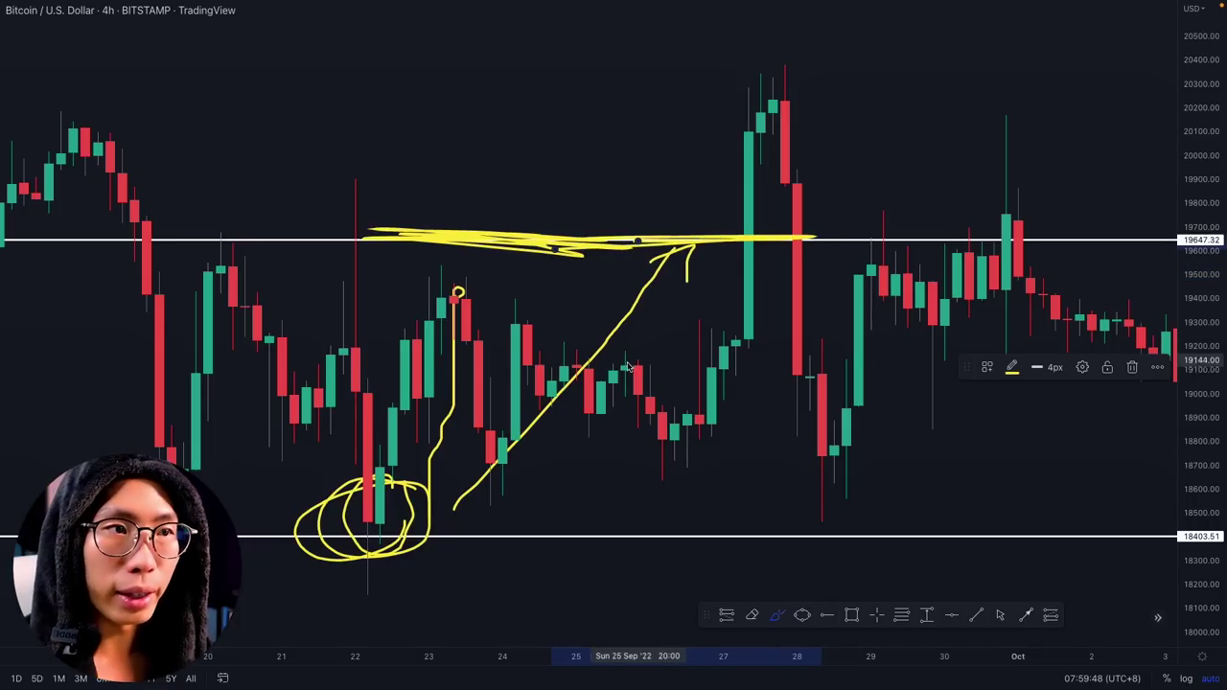
key(ctrl+z)
key(ctrl+z)
key(ctrl+z)
key(ctrl+z)
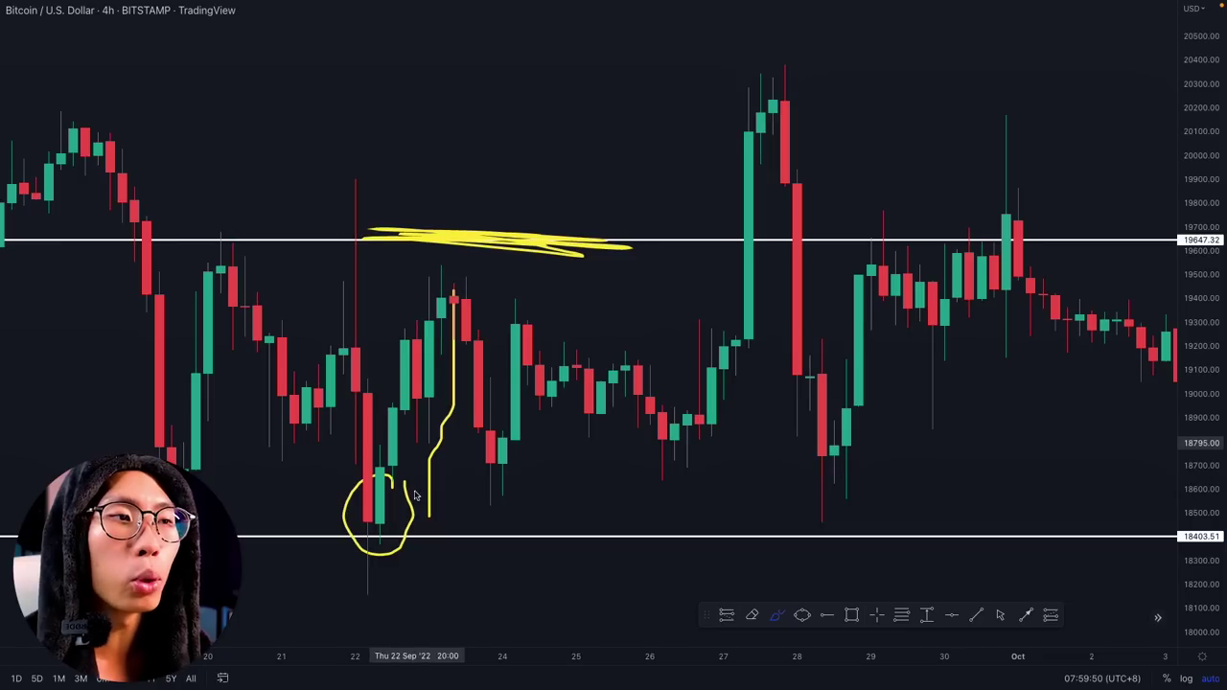
mouse_move(395, 499)
mouse_down()
mouse_move(429, 398)
mouse_move(513, 283)
mouse_move(623, 280)
mouse_move(748, 566)
mouse_up()
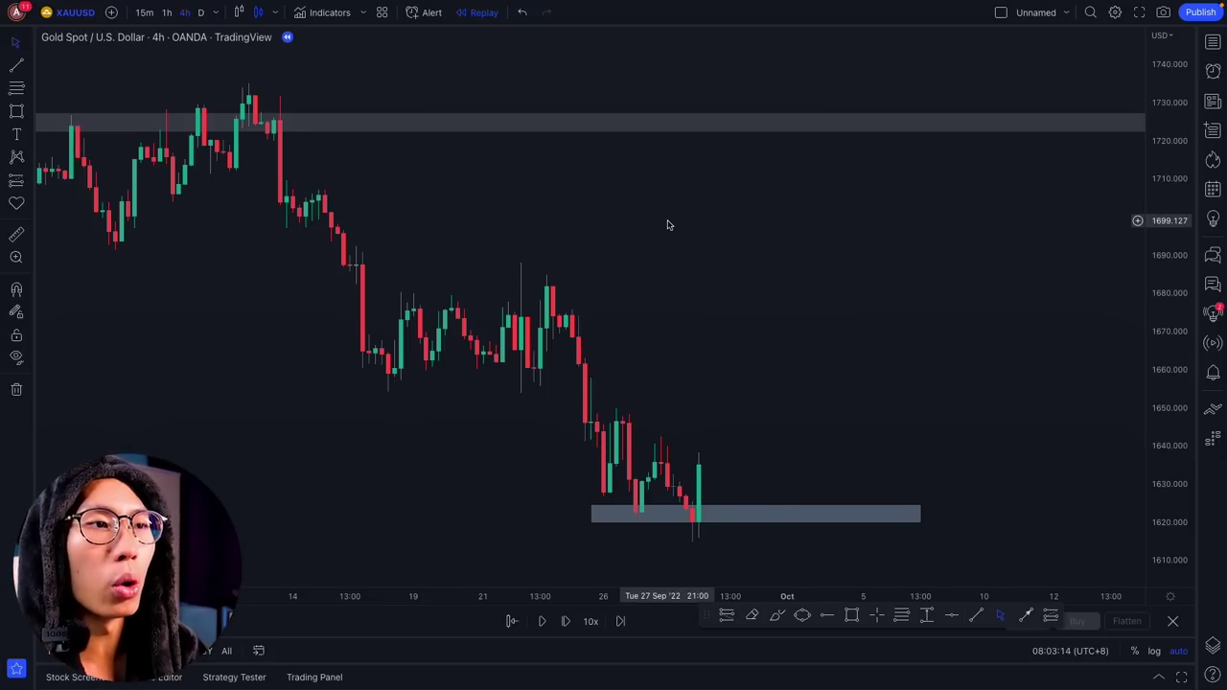
Draw a freehand downtrend line over the gold candles, then undo it.
scroll(666, 225, up, 2)
scroll(422, 240, up, 1)
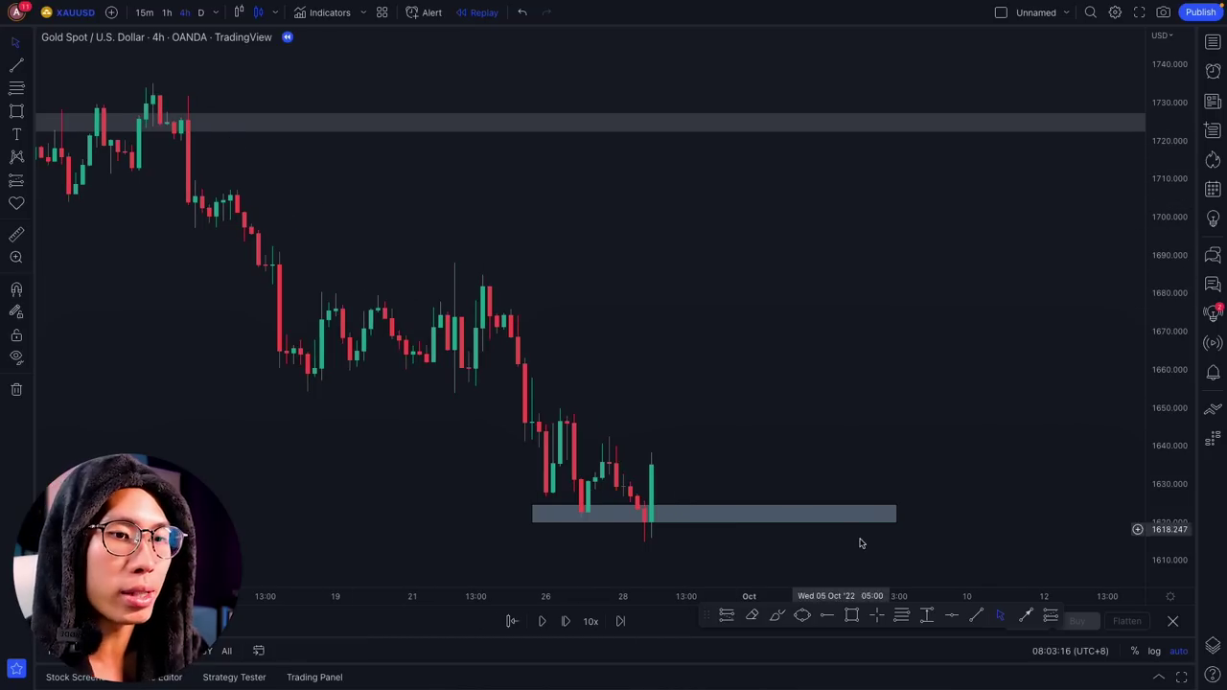
click(776, 614)
mouse_move(211, 103)
mouse_down()
mouse_move(451, 265)
mouse_move(705, 486)
mouse_move(671, 496)
mouse_move(712, 452)
mouse_up()
key(ctrl+z)
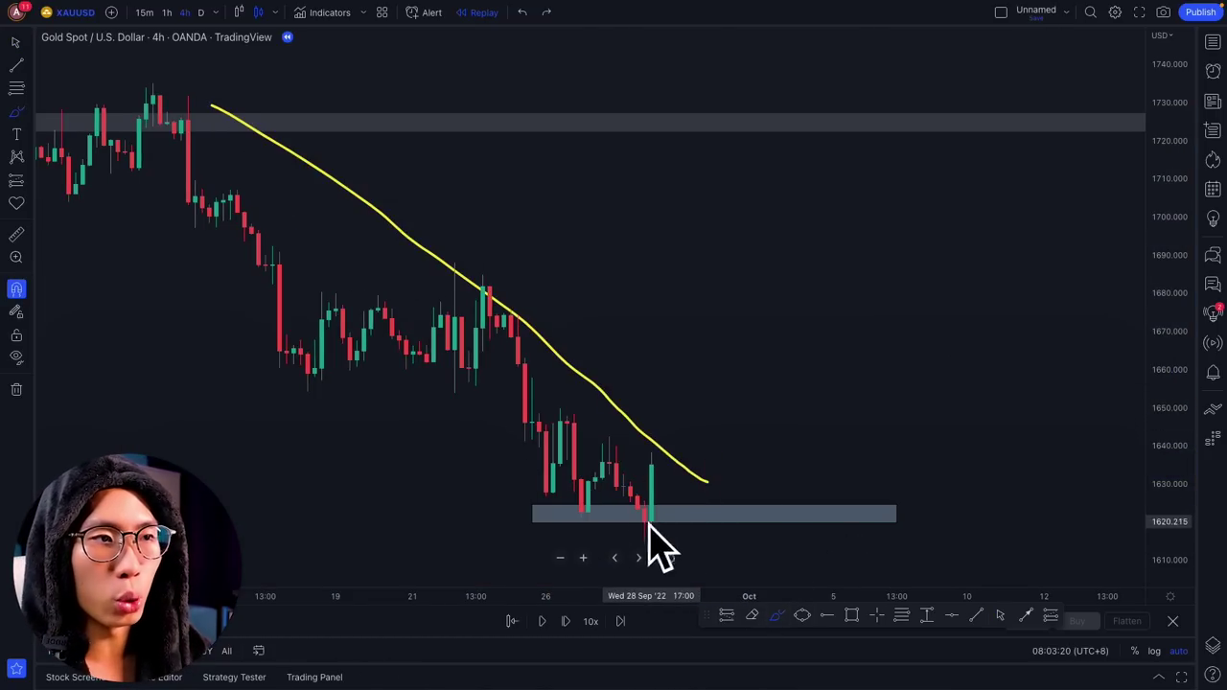
key(ctrl+z)
Circle the 28 Sep candles at the zone, undoing trial loops and an underline.
scroll(587, 505, up, 1)
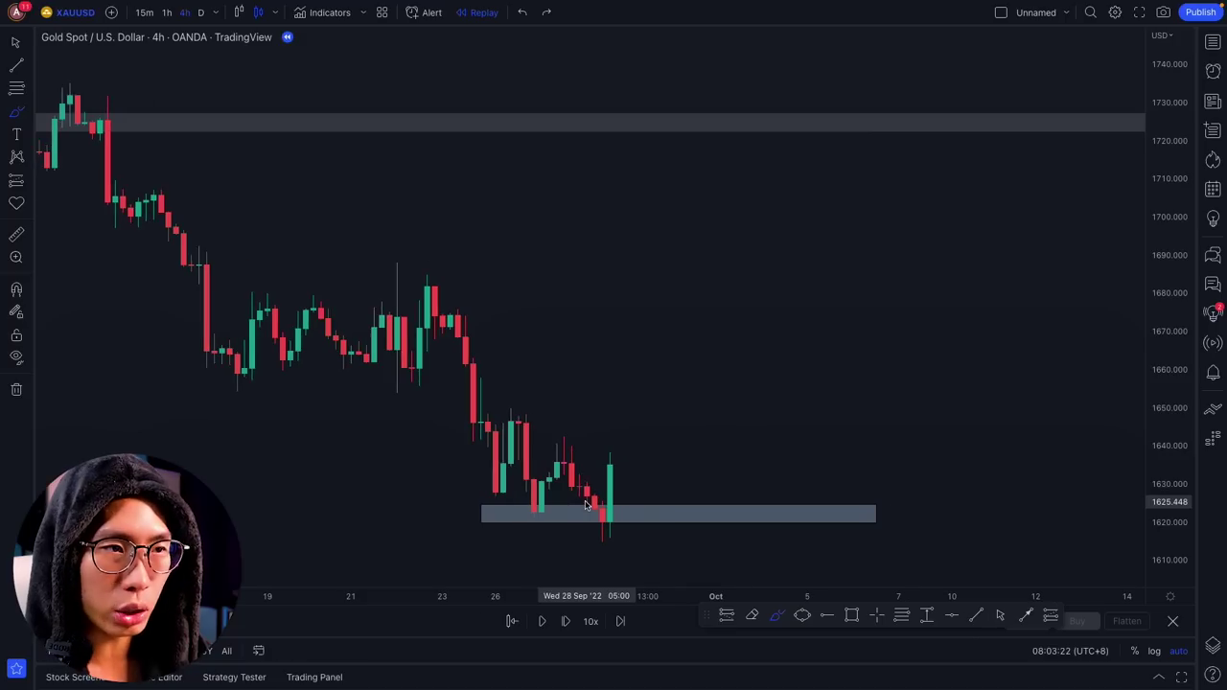
scroll(587, 505, up, 1)
mouse_move(412, 278)
mouse_down()
mouse_move(470, 515)
mouse_move(401, 249)
mouse_up()
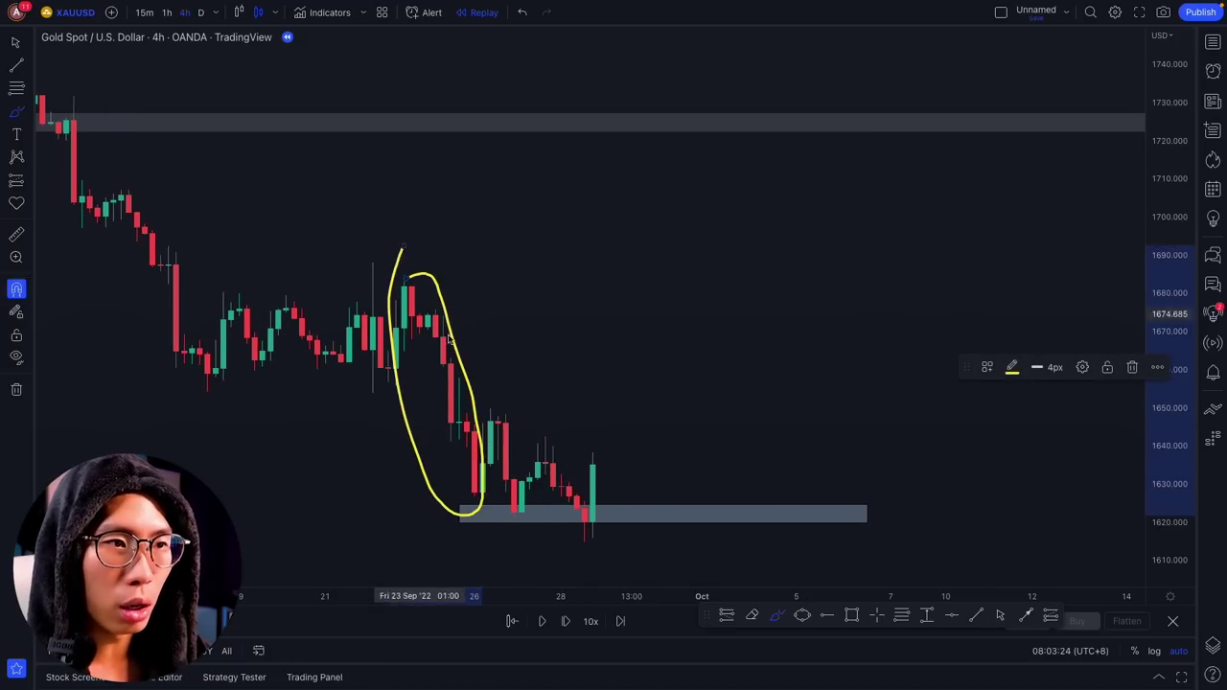
key(ctrl+z)
mouse_move(548, 453)
mouse_down()
mouse_move(589, 479)
mouse_move(570, 534)
mouse_move(597, 480)
mouse_up()
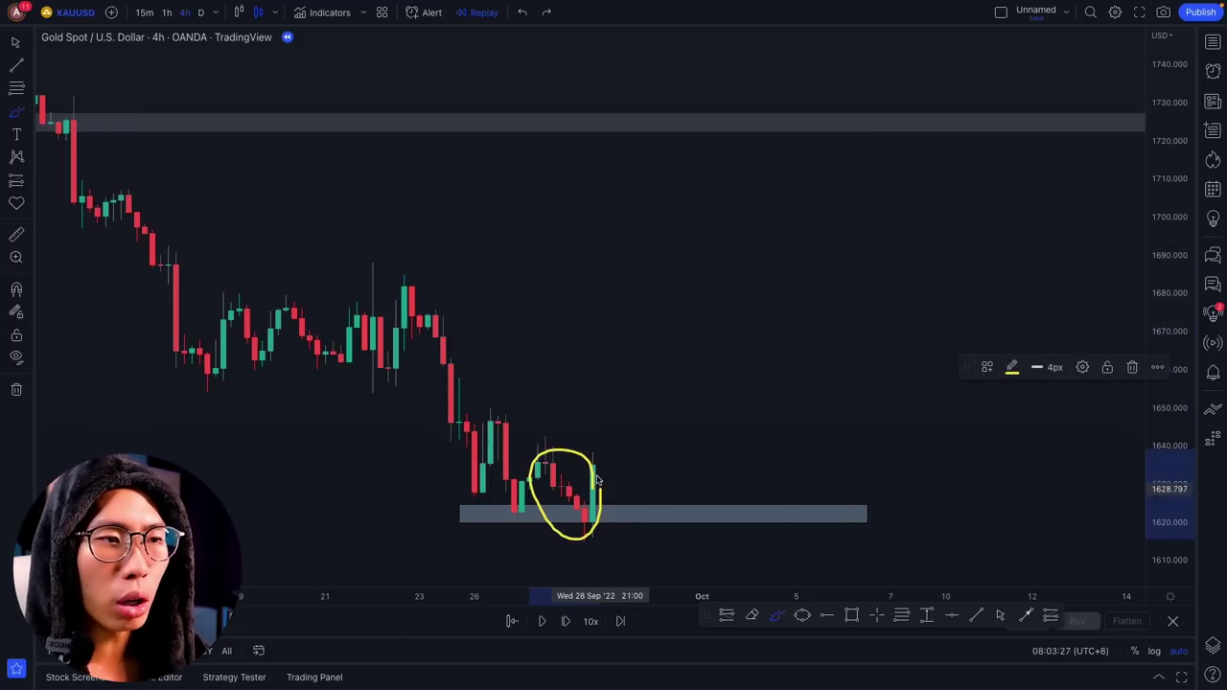
mouse_move(460, 535)
mouse_down()
mouse_move(425, 523)
mouse_move(945, 530)
mouse_up()
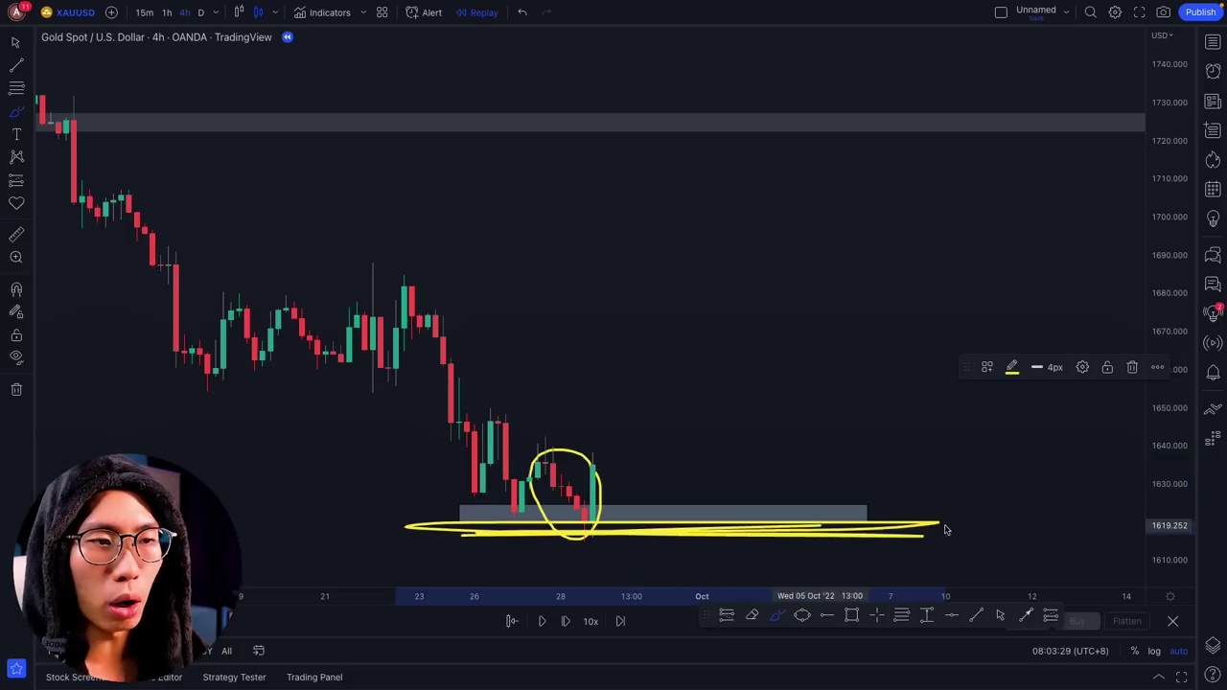
key(ctrl+z)
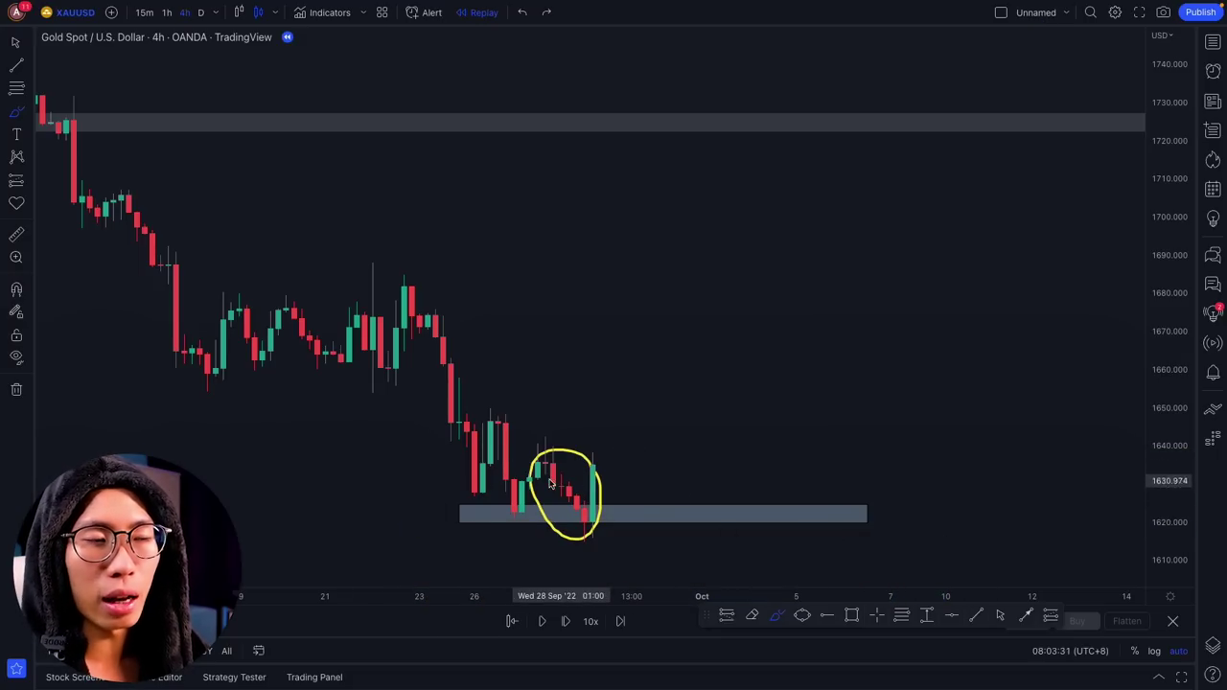
Sketch an expected bounce and a V-shaped move off the zone, undoing each.
scroll(562, 482, up, 2)
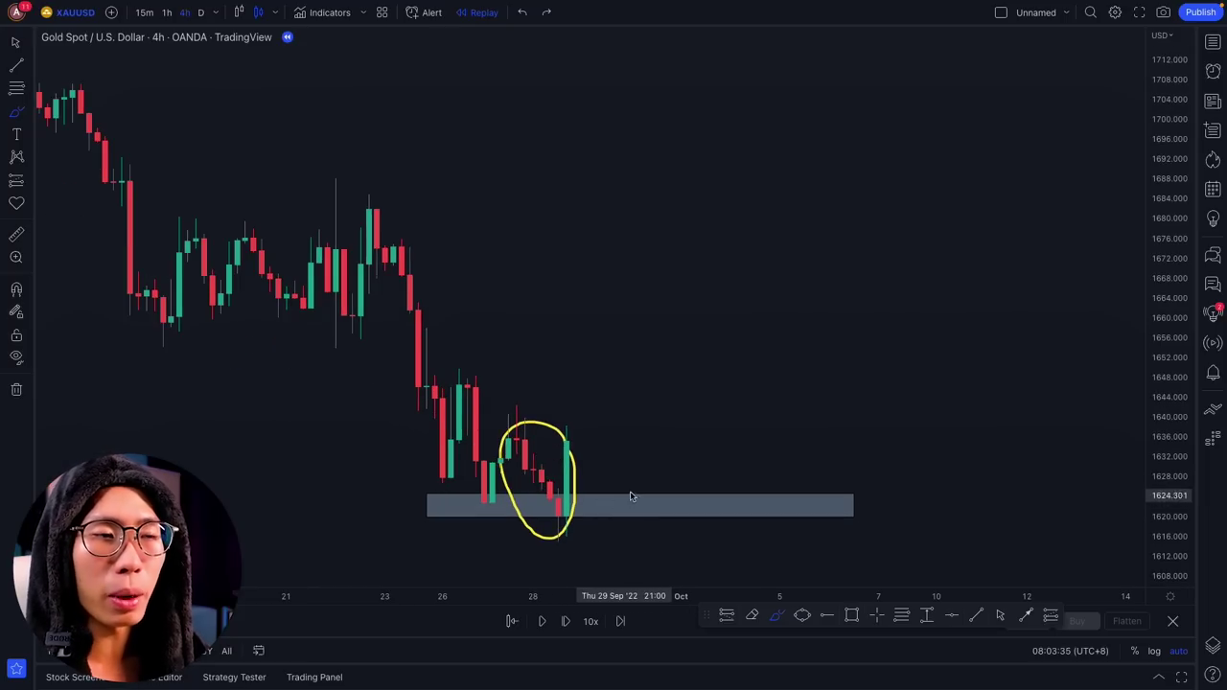
mouse_move(636, 440)
mouse_down()
mouse_move(588, 483)
mouse_move(662, 467)
mouse_up()
key(ctrl+z)
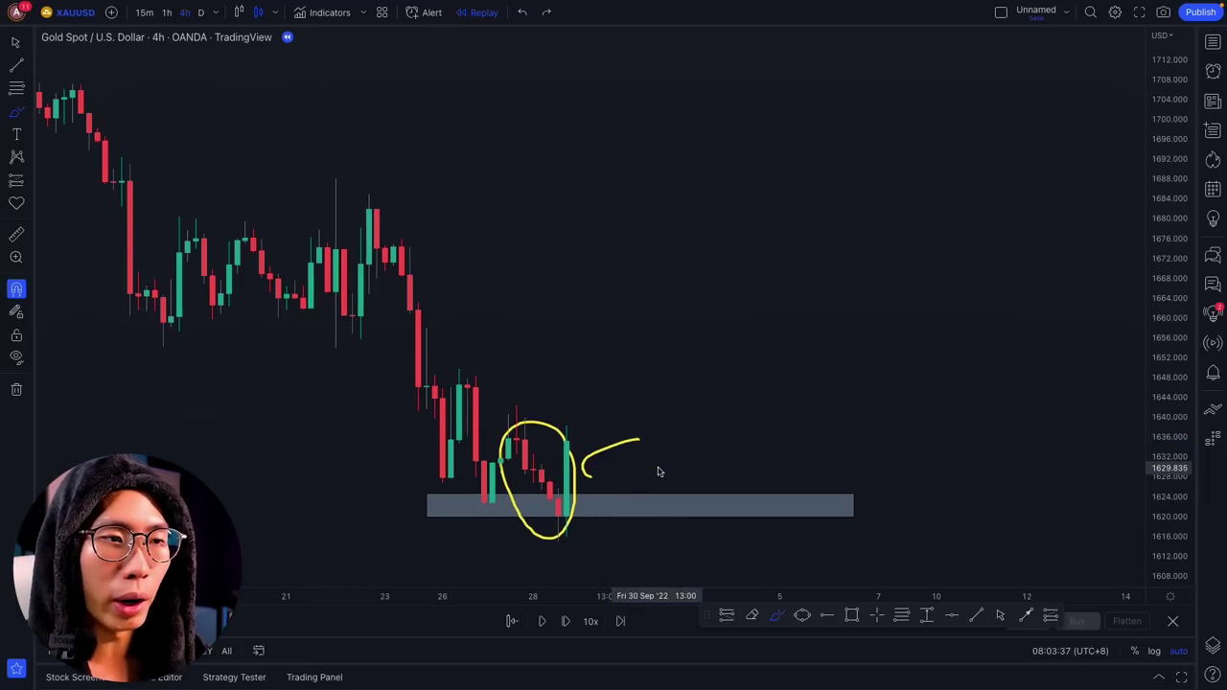
key(ctrl+z)
key(ctrl+z)
scroll(520, 375, up, 2)
scroll(520, 375, up, 1)
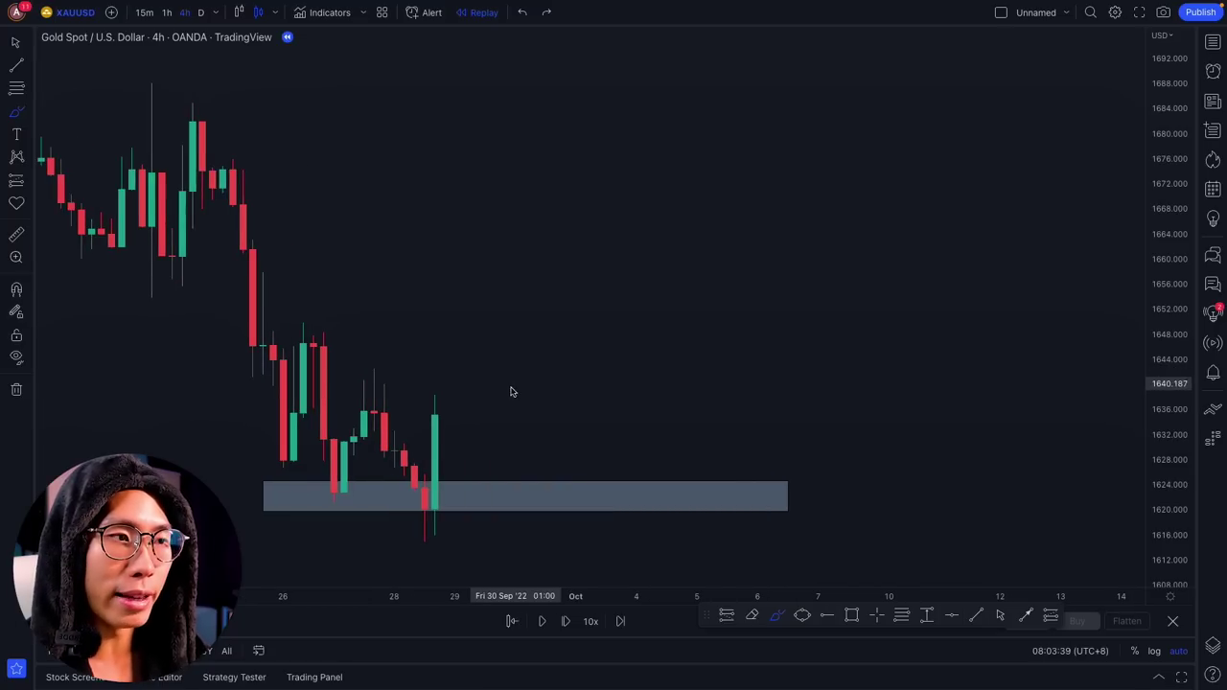
drag(364, 387, 545, 293)
key(ctrl+z)
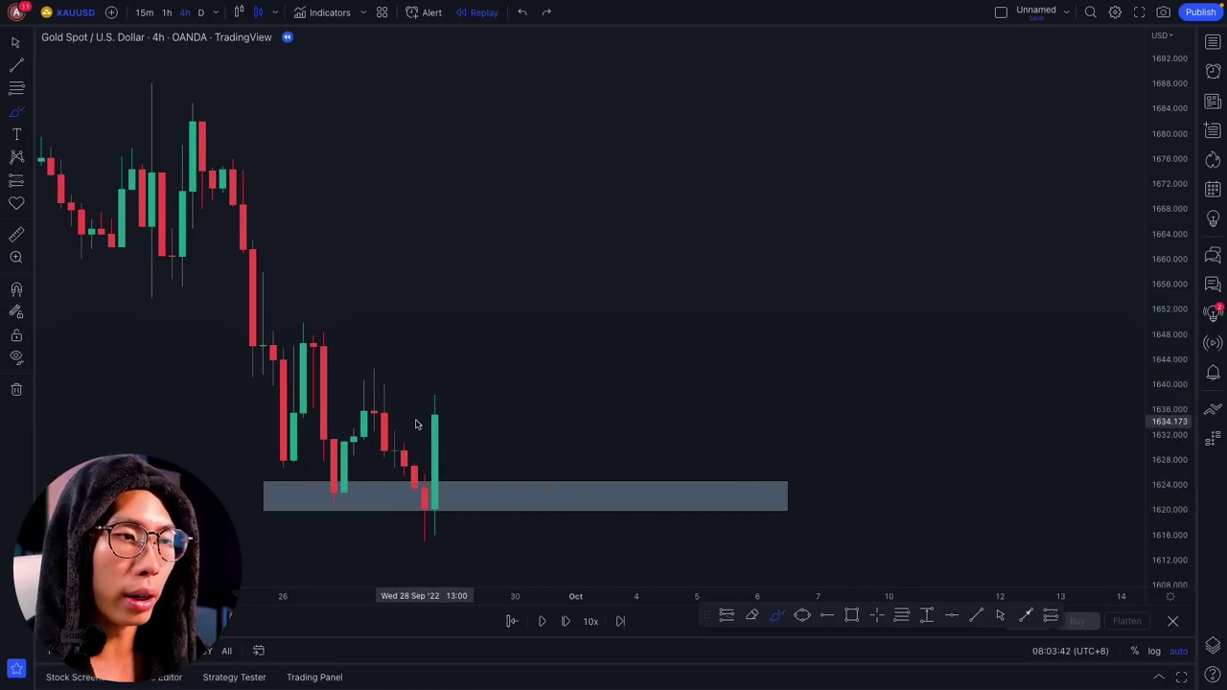
Circle the last candles at the zone and sketch a move up from them, then undo.
mouse_move(407, 382)
mouse_down()
mouse_move(466, 526)
mouse_move(391, 482)
mouse_move(403, 381)
mouse_up()
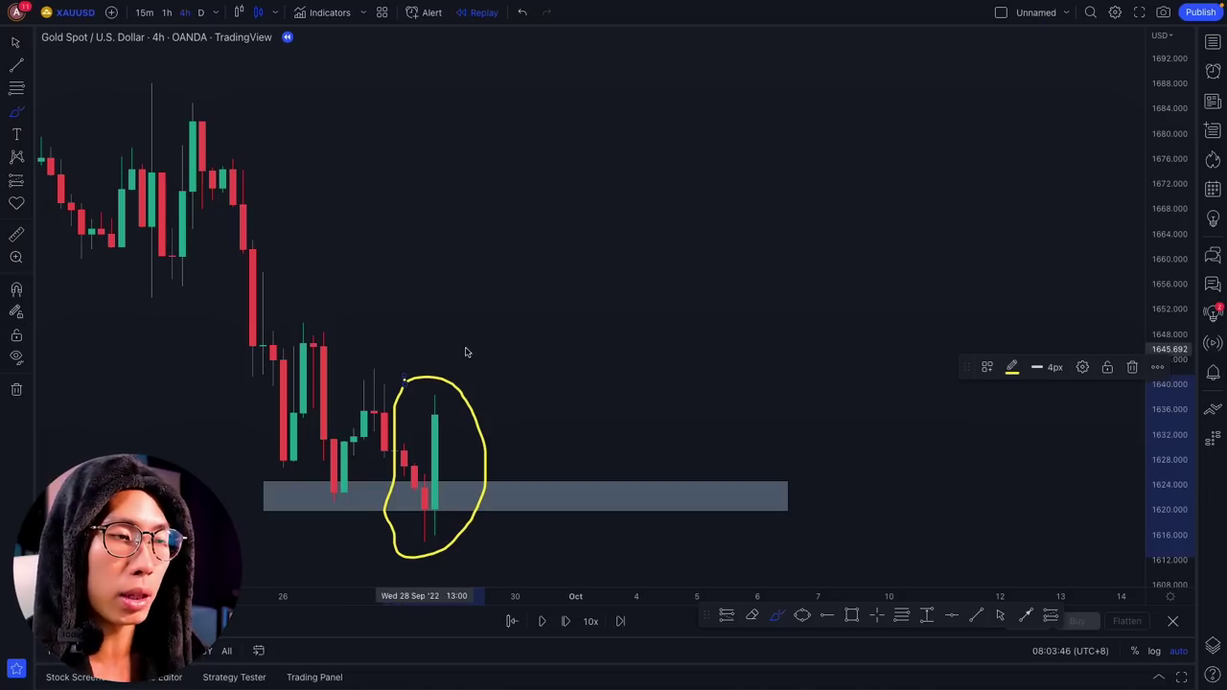
scroll(328, 447, up, 1)
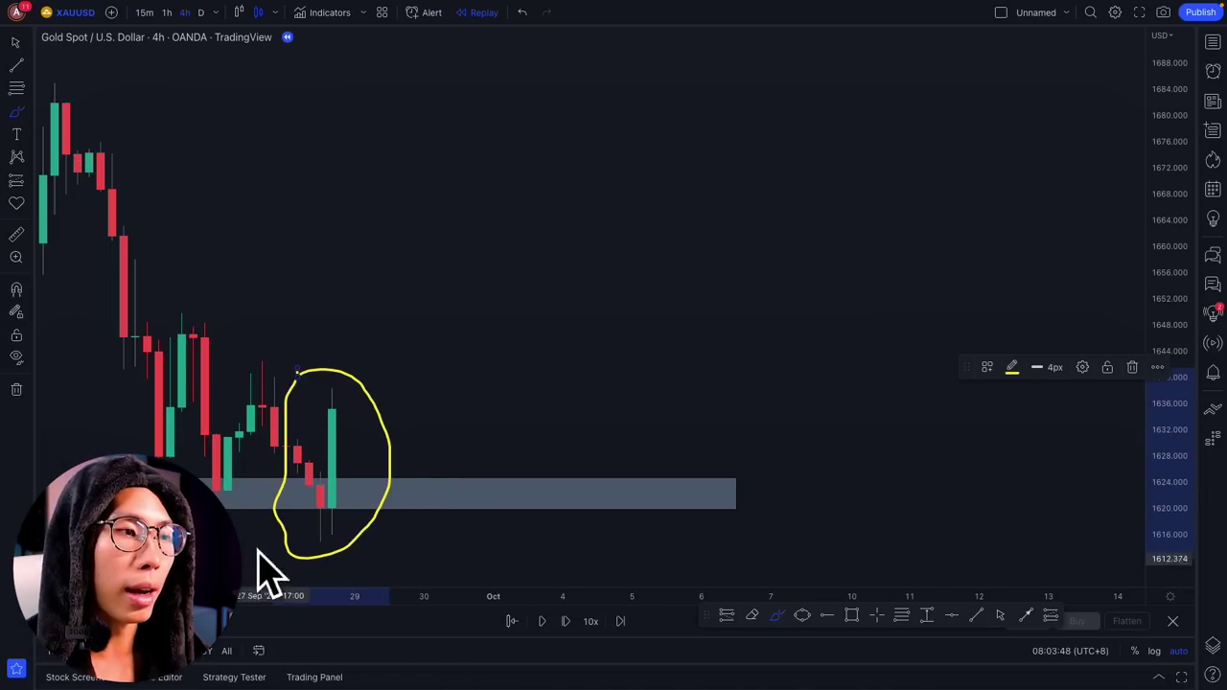
key(ctrl)
key(ctrl+z)
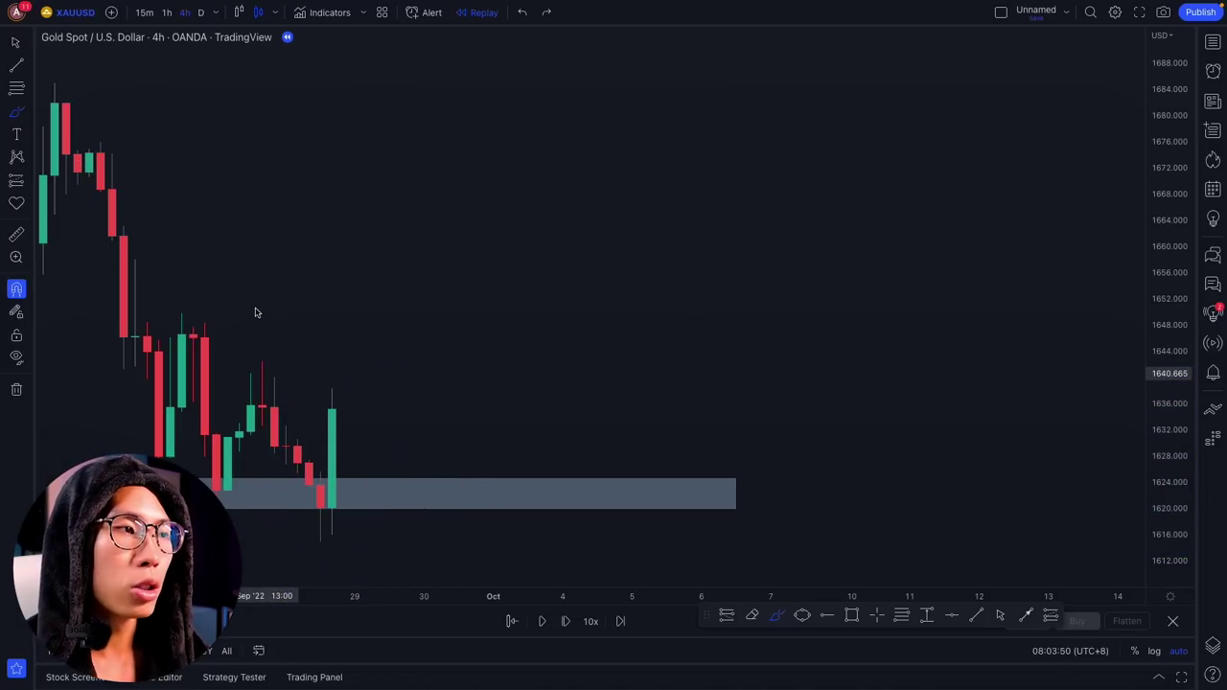
scroll(364, 425, down, 2)
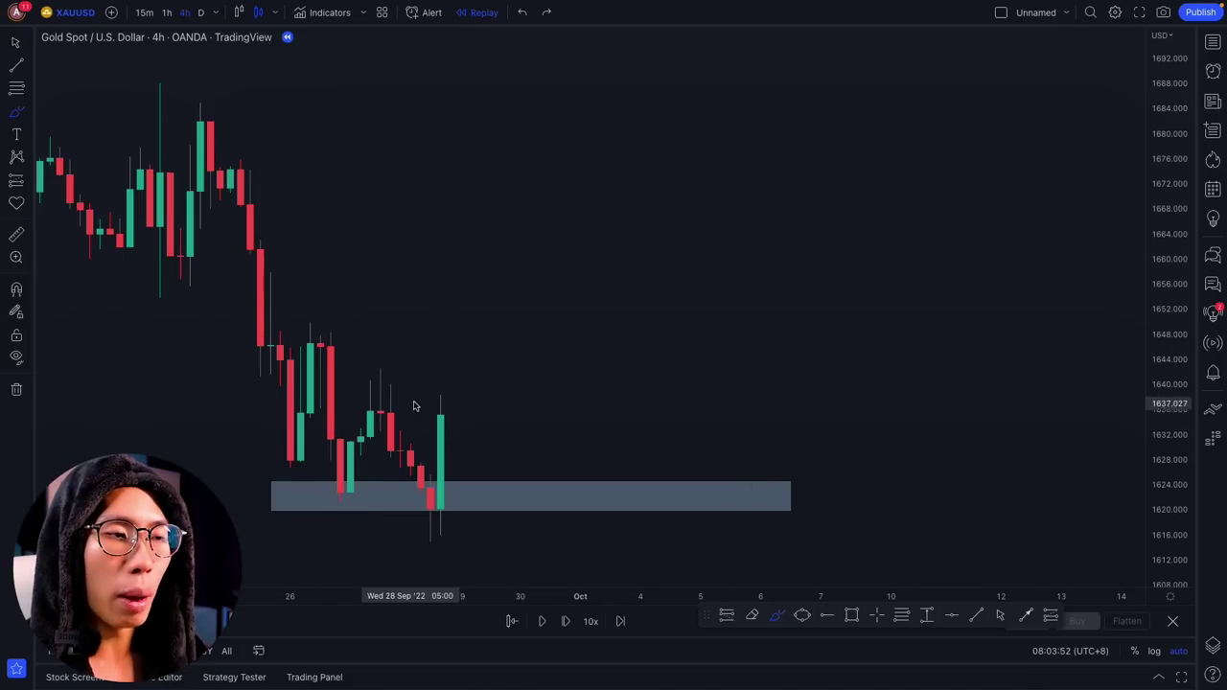
drag(470, 441, 662, 257)
mouse_move(556, 273)
mouse_down()
mouse_move(729, 201)
mouse_move(705, 302)
mouse_up()
key(ctrl+z)
key(ctrl+z)
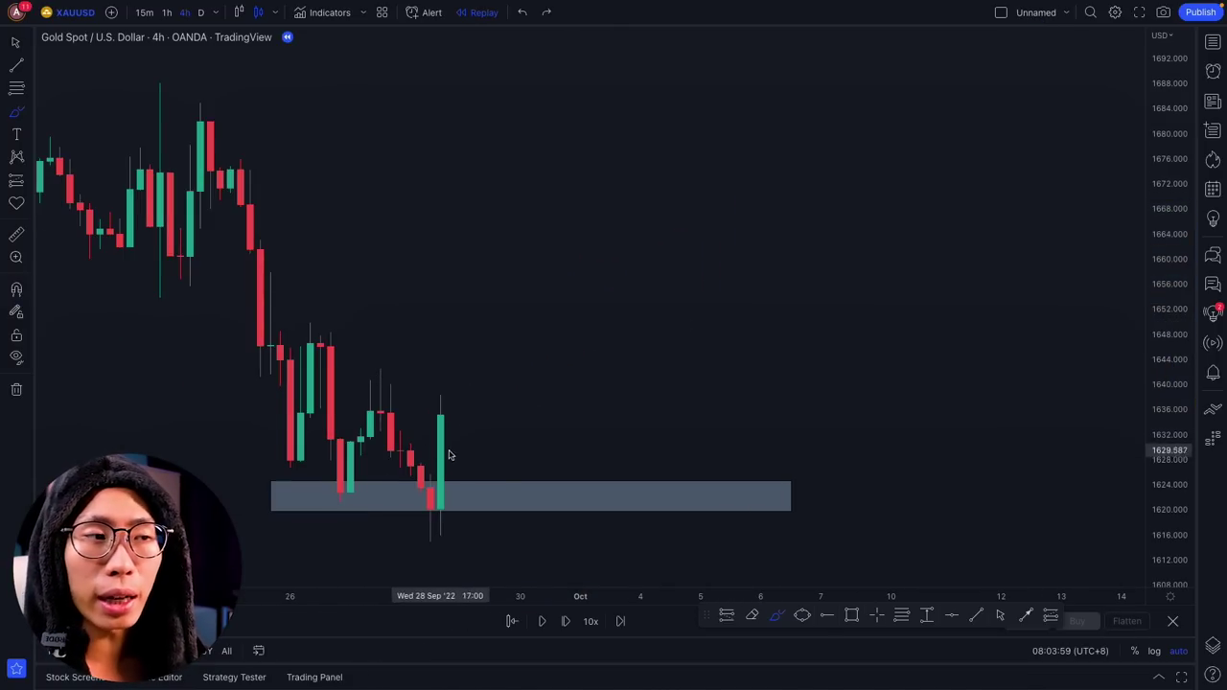
Sketch price bouncing along the grey zone and an arrow back at it, undo both, and zoom out.
mouse_move(272, 346)
mouse_down()
mouse_move(310, 414)
mouse_move(319, 470)
mouse_move(331, 344)
mouse_move(339, 484)
mouse_move(372, 391)
mouse_move(419, 504)
mouse_move(460, 384)
mouse_up()
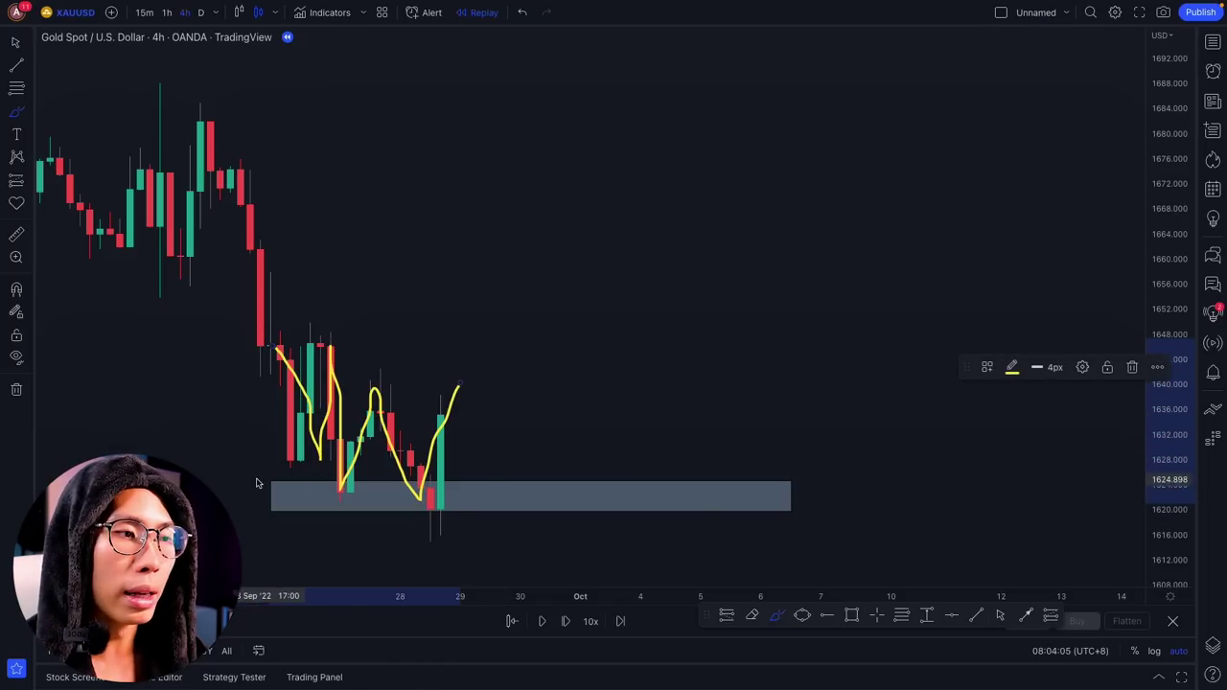
drag(259, 480, 380, 484)
key(ctrl+z)
key(ctrl+z)
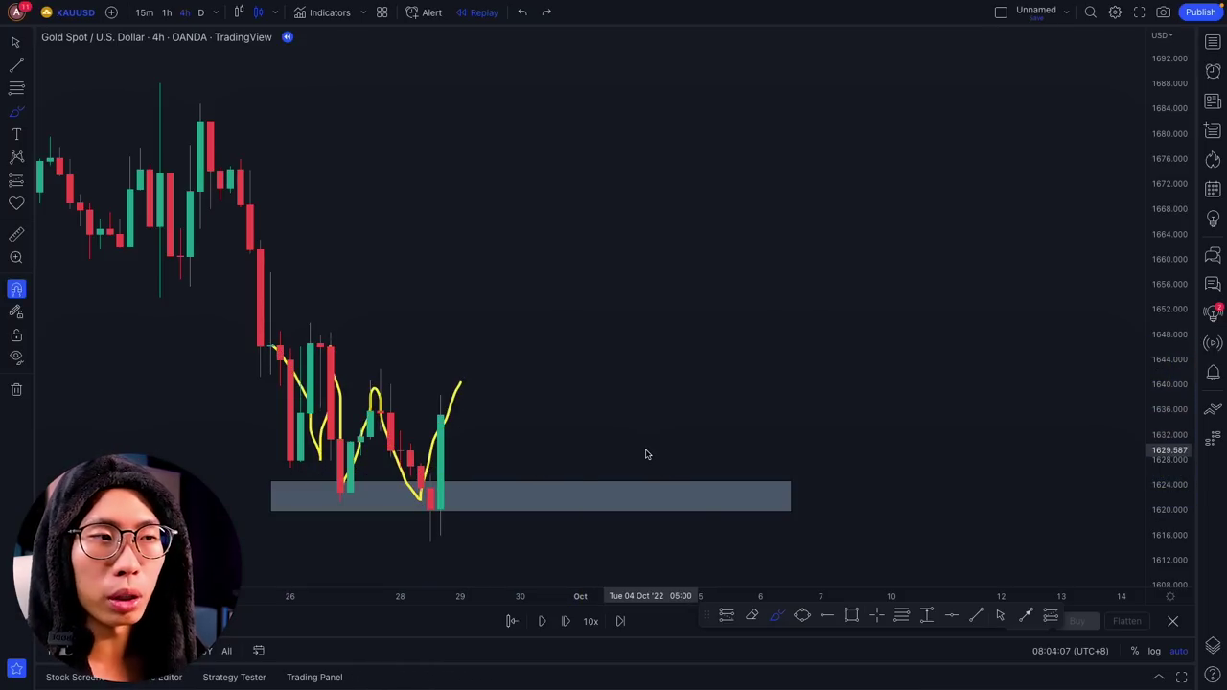
mouse_move(841, 478)
mouse_down()
mouse_move(815, 495)
mouse_move(1005, 496)
mouse_up()
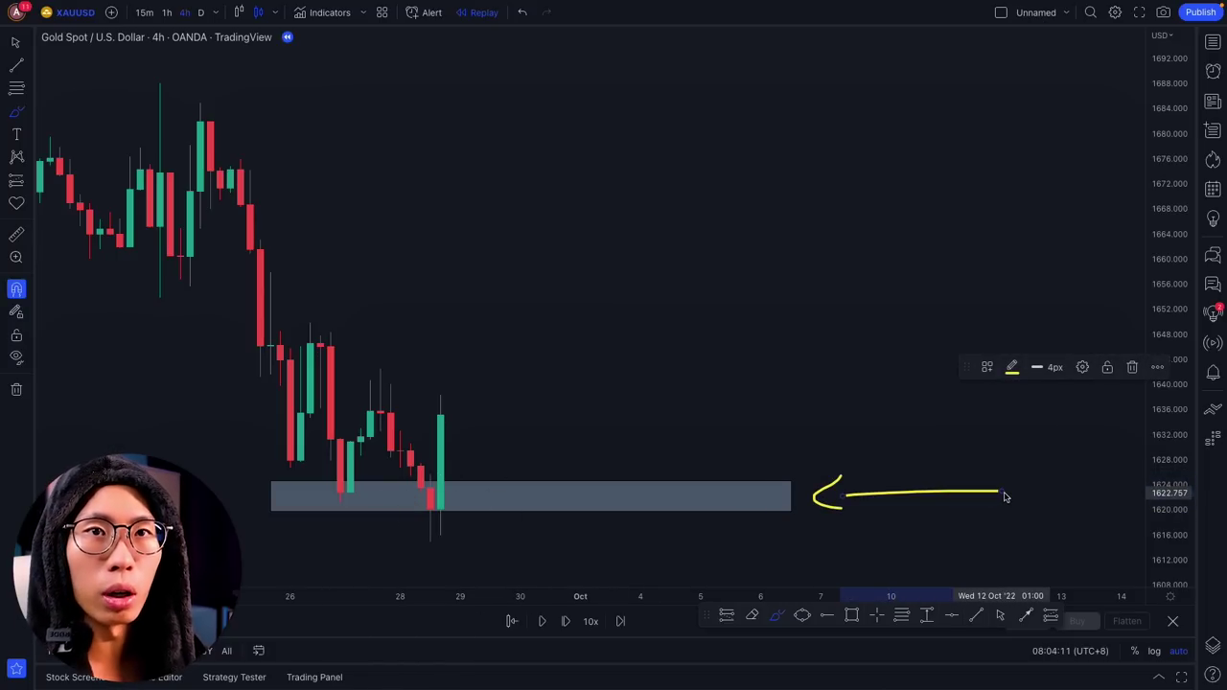
key(ctrl+z)
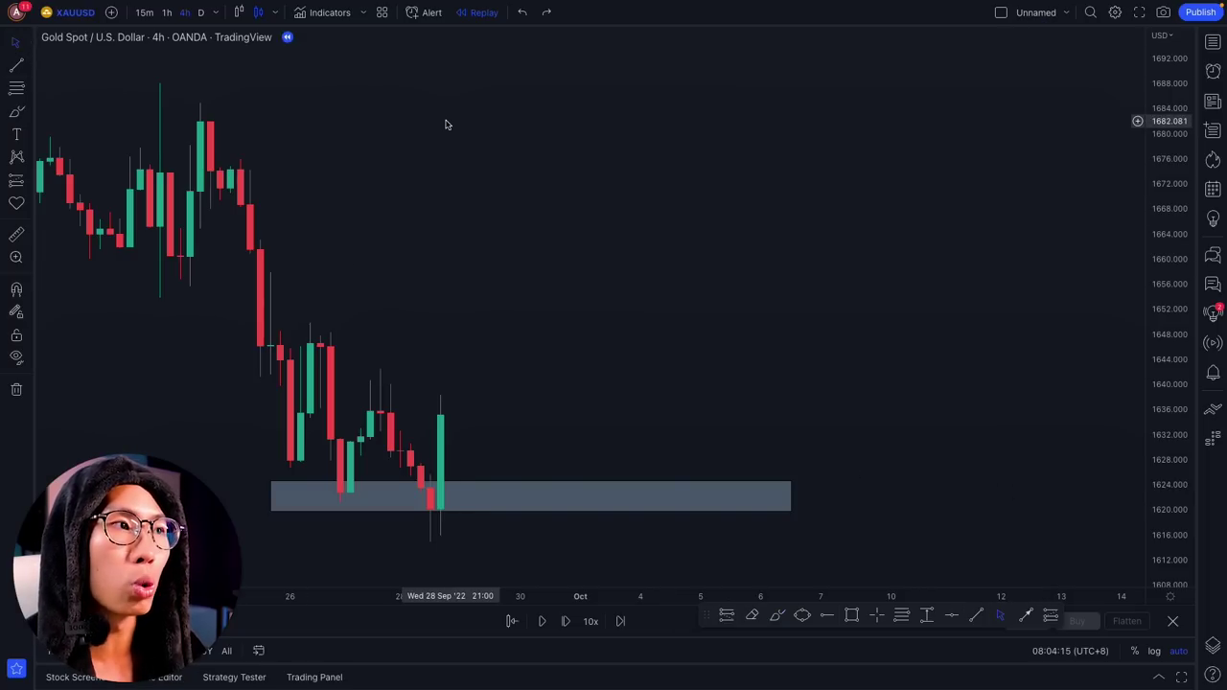
scroll(445, 124, down, 1)
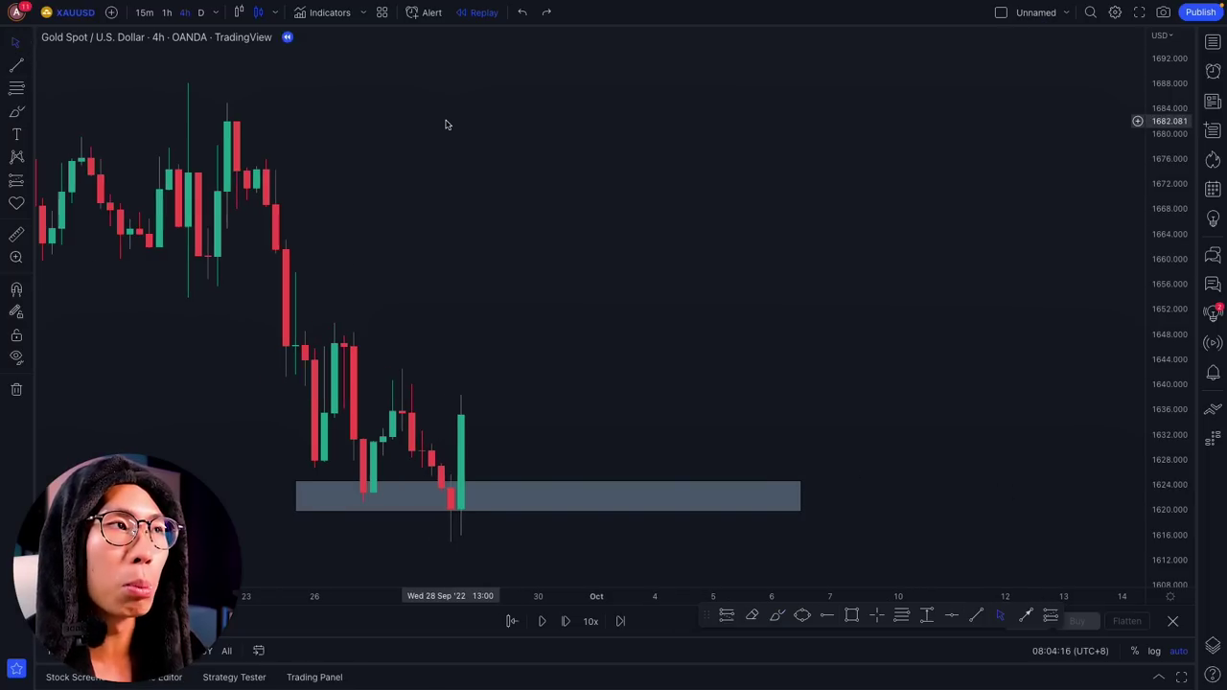
Set the gold chart to 1h, briefly try 15m, and return to 1-hour candles.
click(165, 12)
click(142, 13)
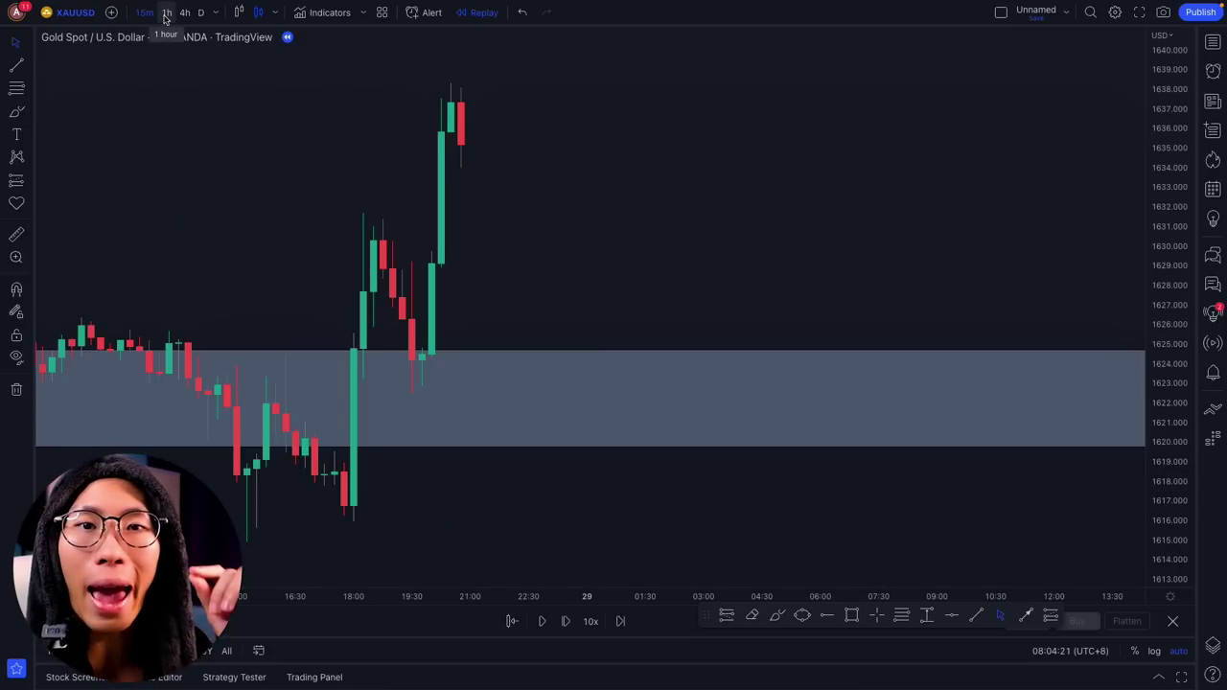
click(165, 14)
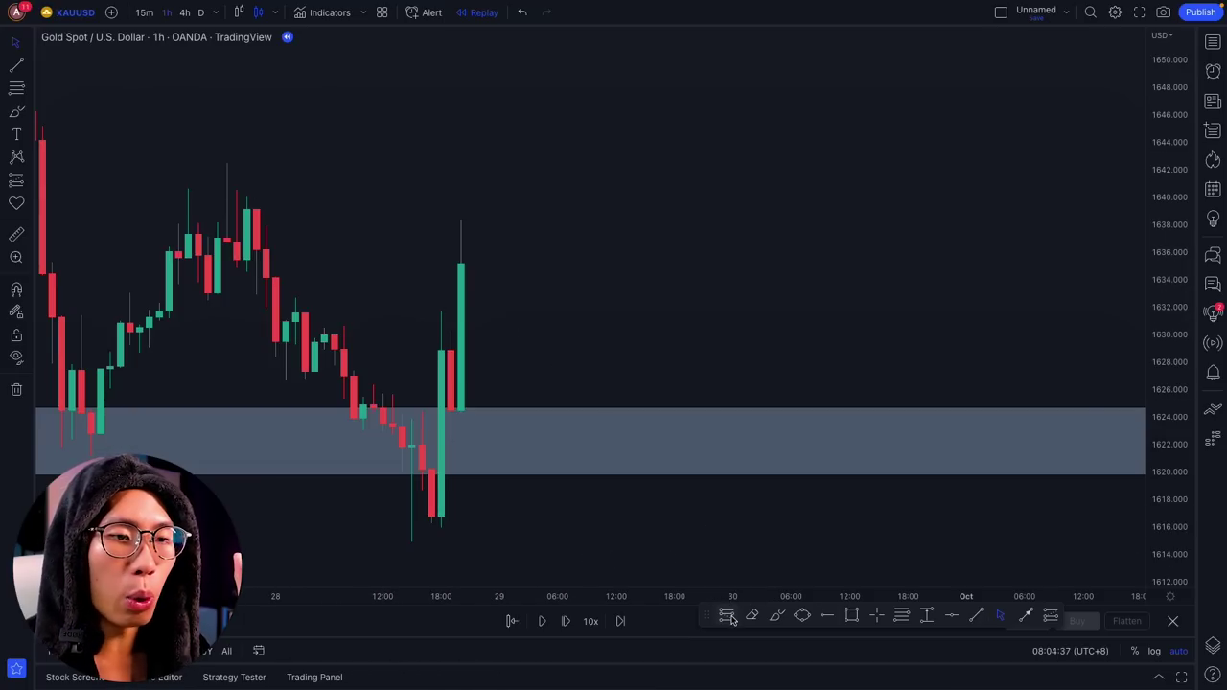
Place a long position at 1629.11 with stop 1615.30 and target 1684.73.
click(434, 358)
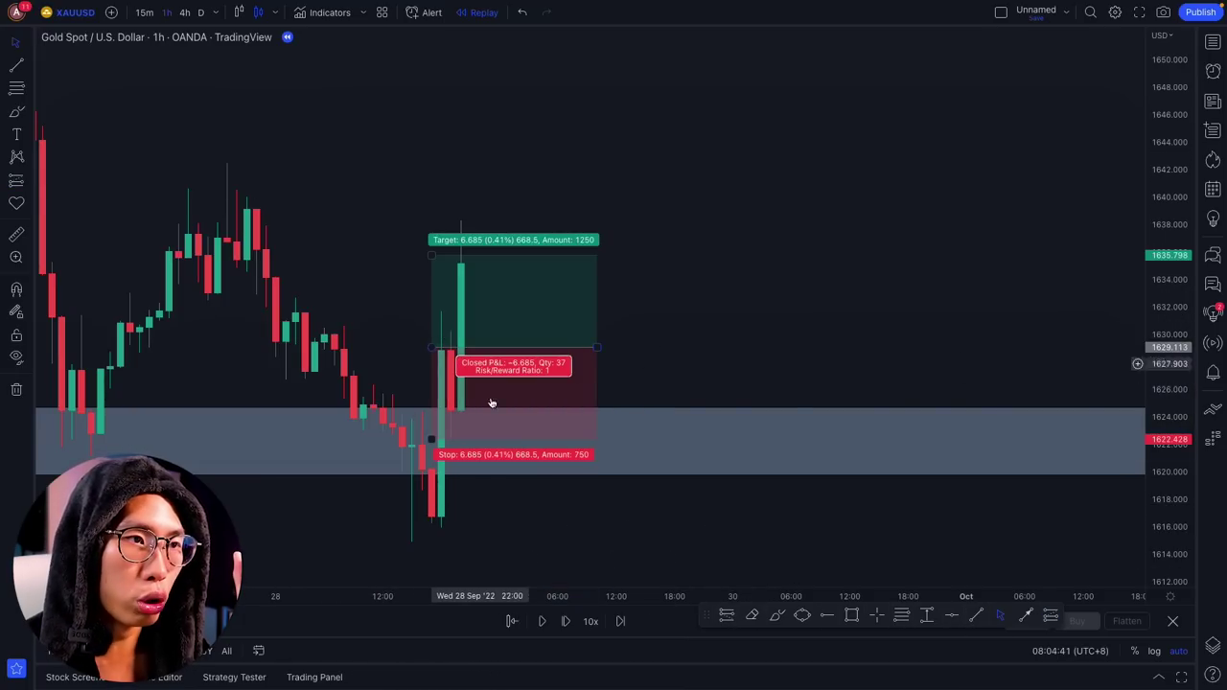
drag(457, 513, 431, 543)
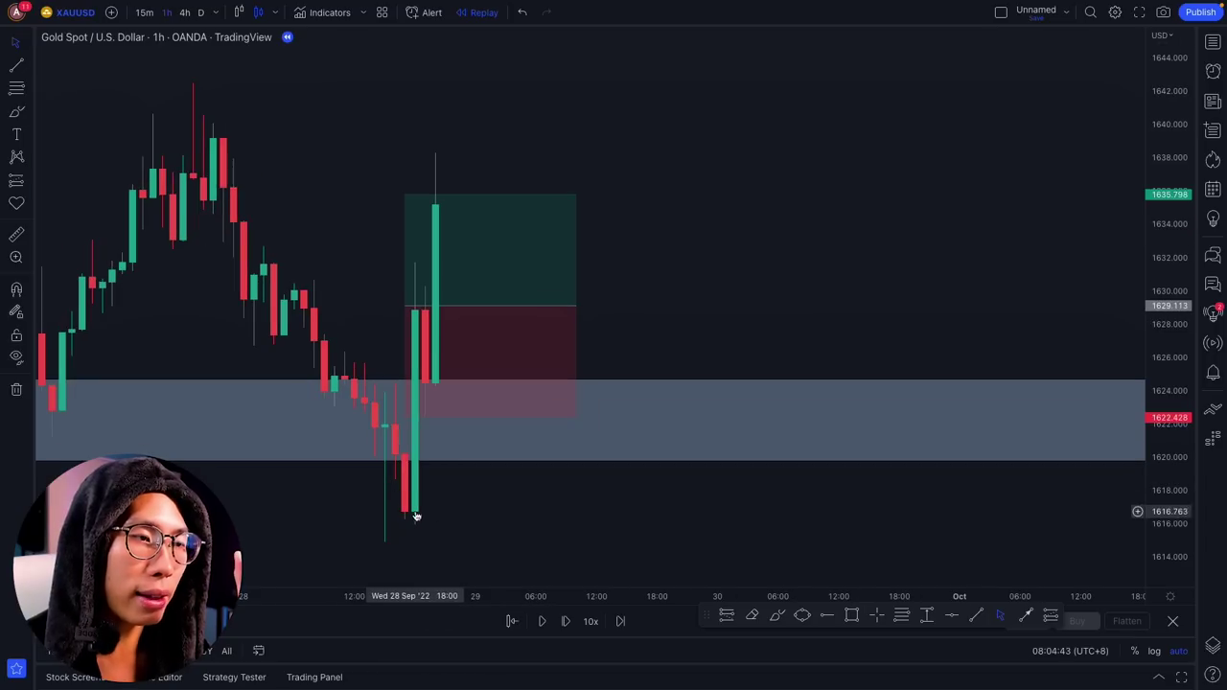
mouse_move(438, 420)
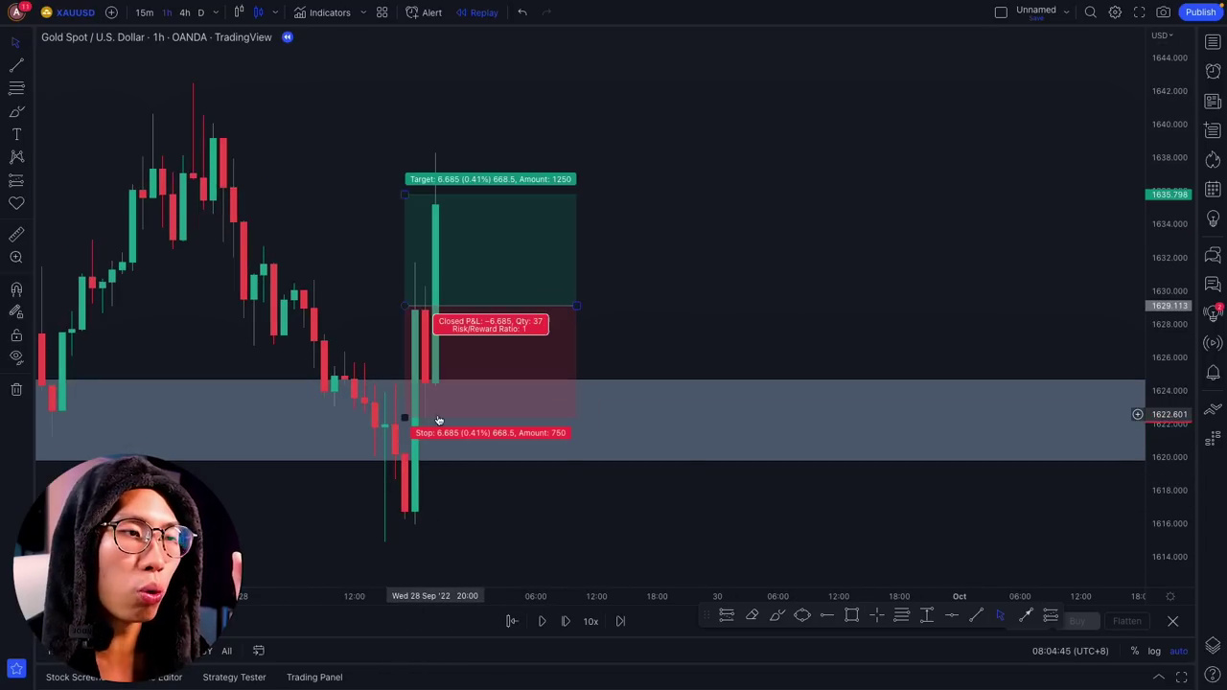
drag(411, 422, 410, 534)
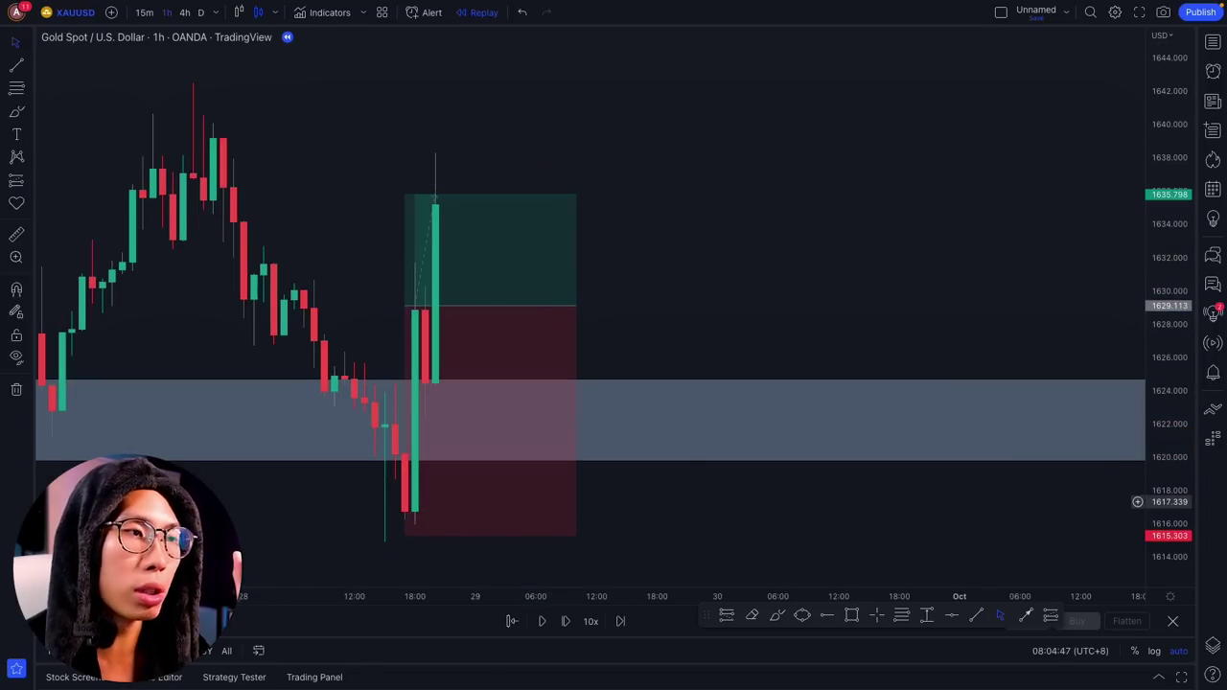
scroll(407, 445, down, 3)
scroll(795, 364, down, 3)
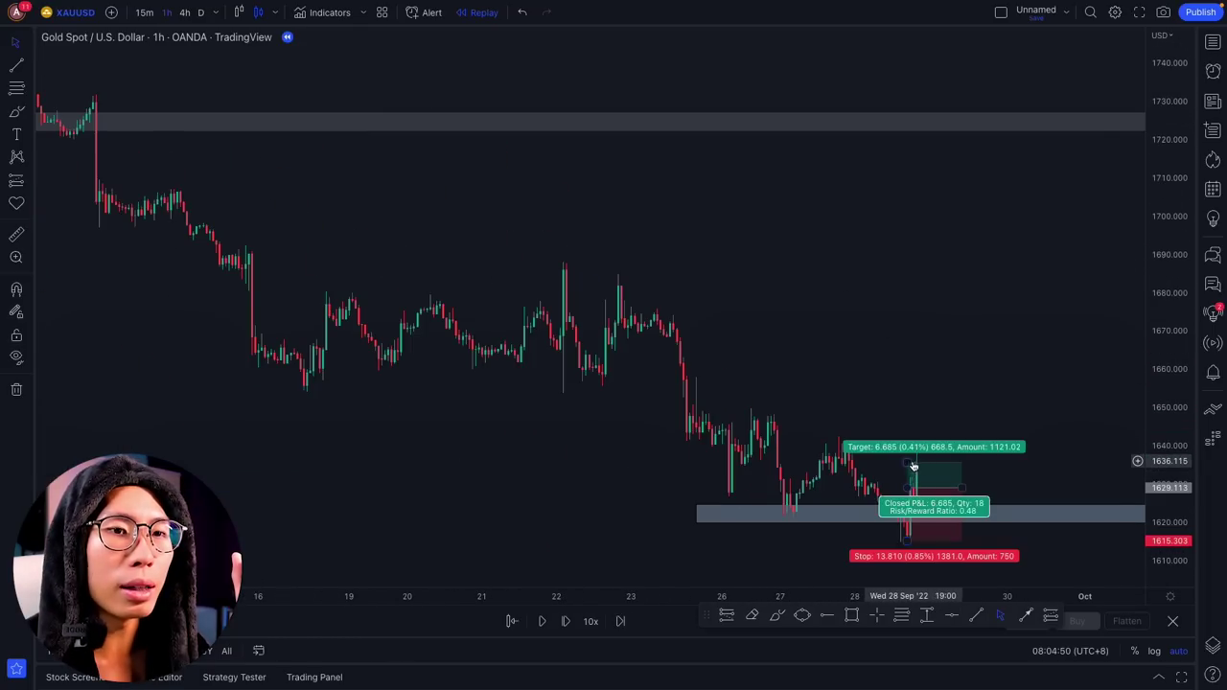
drag(907, 457, 893, 274)
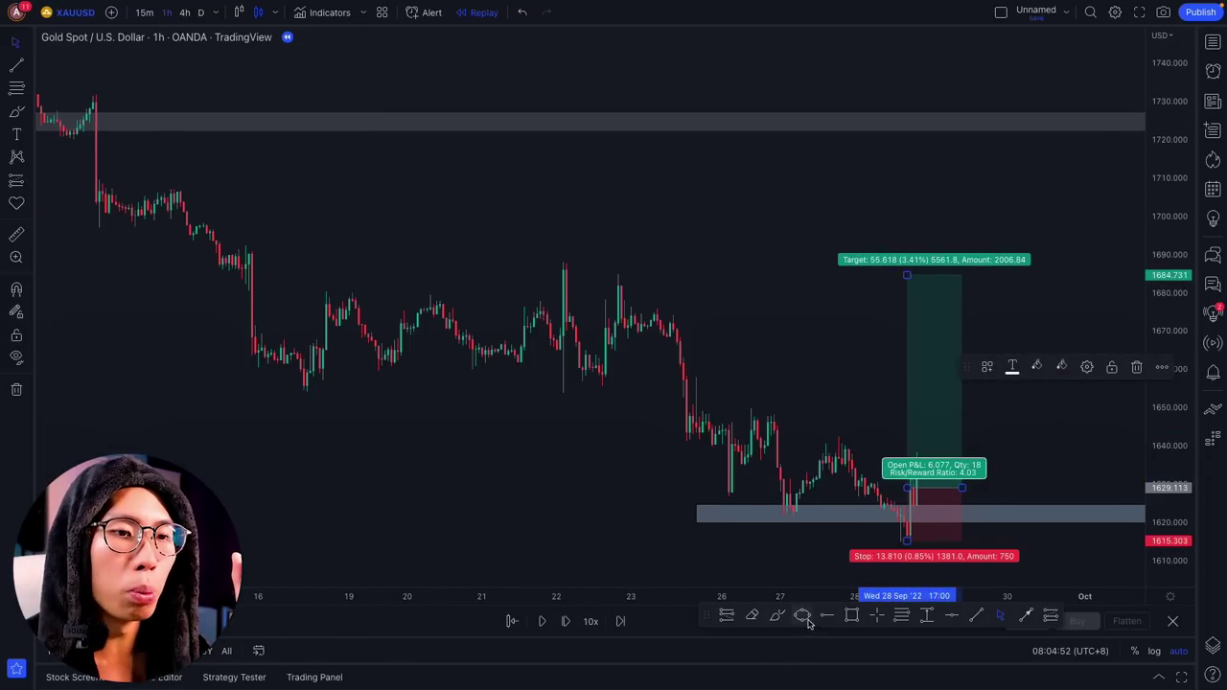
Box the resistance area at the target level with a rectangle and start the replay.
click(851, 615)
drag(293, 278, 1058, 295)
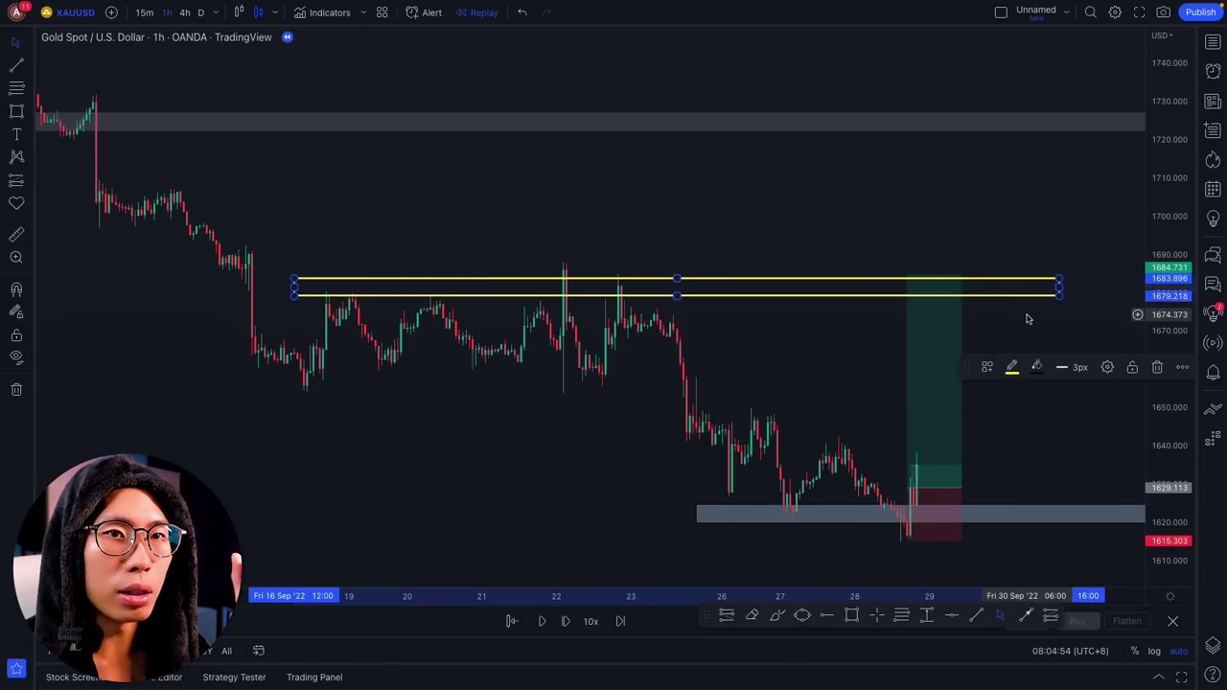
drag(971, 301, 643, 316)
click(541, 623)
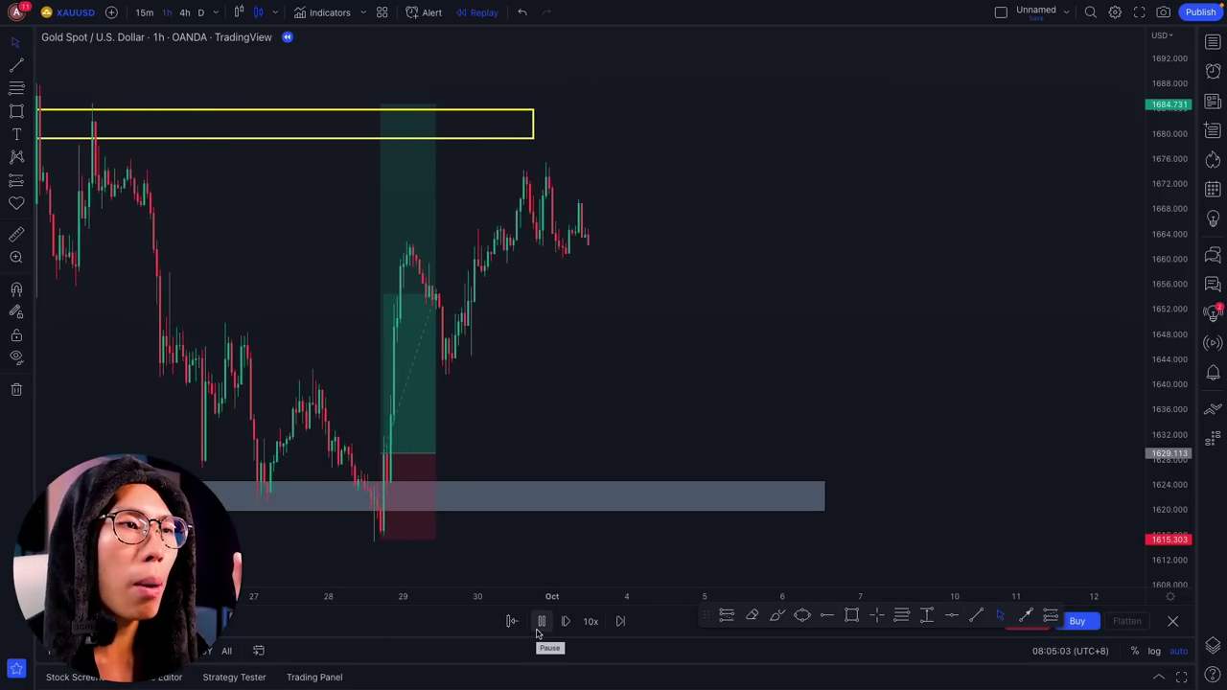
Pause the gold replay and widen the long position box further right in time.
click(542, 621)
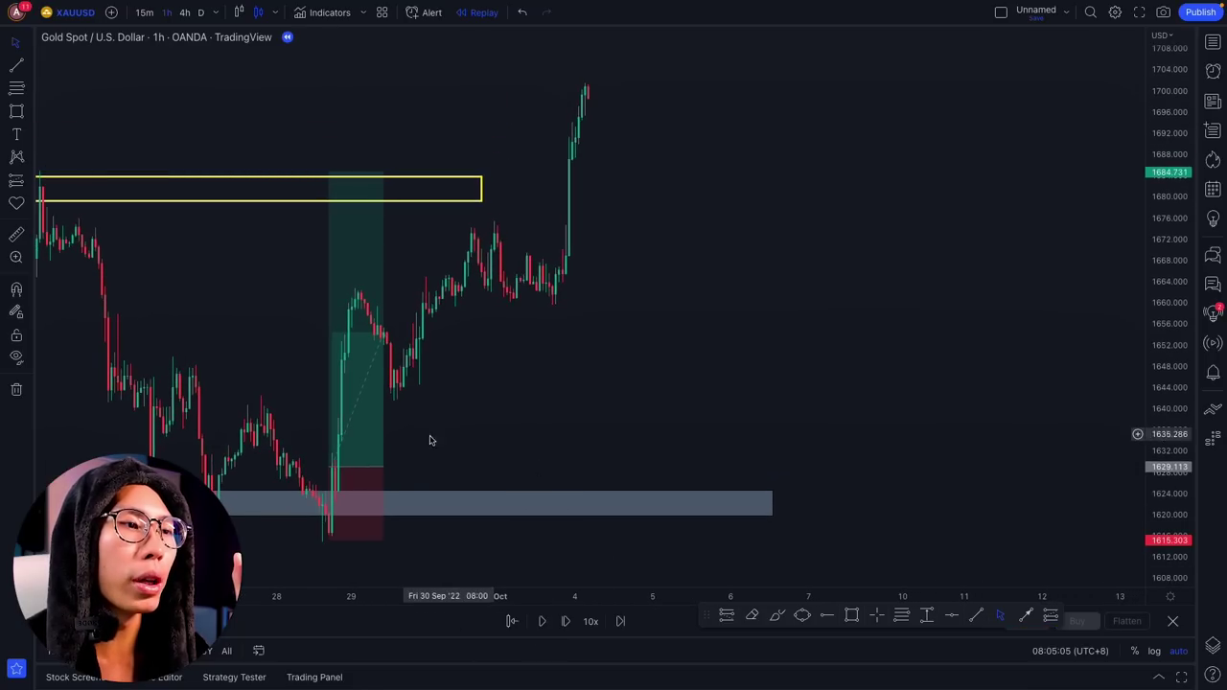
drag(385, 467, 764, 467)
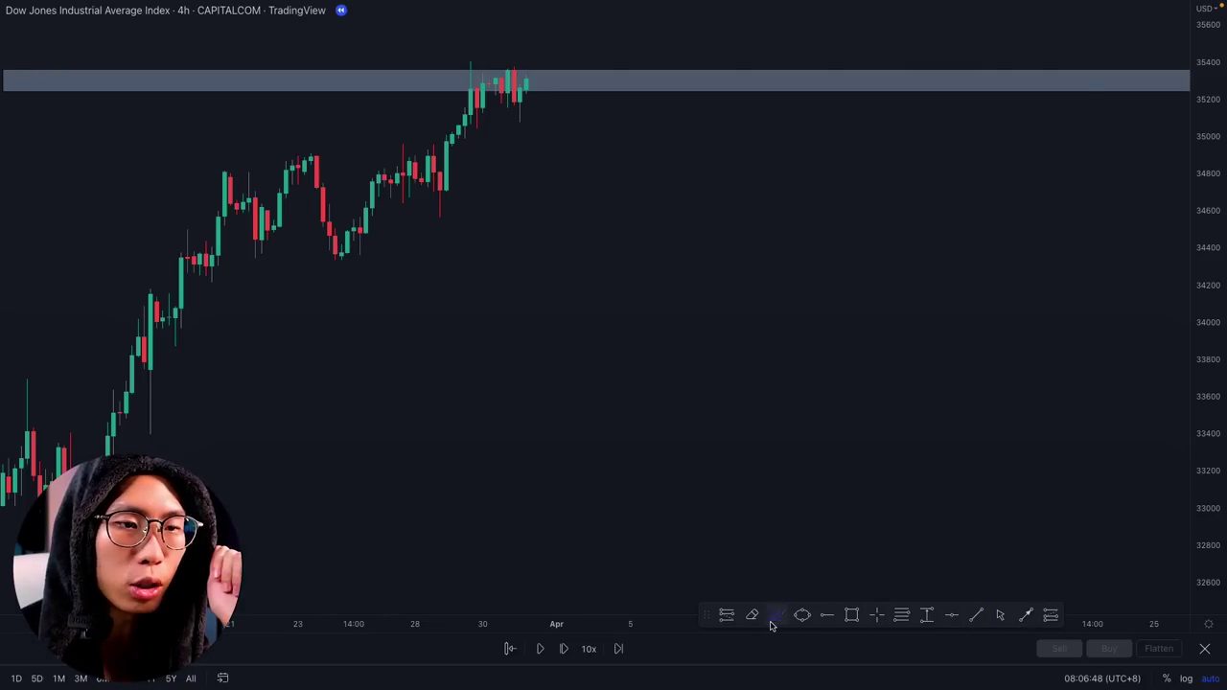
Brush-sketch the rally climbing into the Dow zone from earlier candles, then undo those strokes.
mouse_move(187, 472)
mouse_down()
mouse_move(400, 326)
mouse_move(581, 148)
mouse_move(616, 200)
mouse_move(615, 223)
mouse_up()
scroll(614, 223, down, 3)
key(ctrl+z)
scroll(546, 288, up, 2)
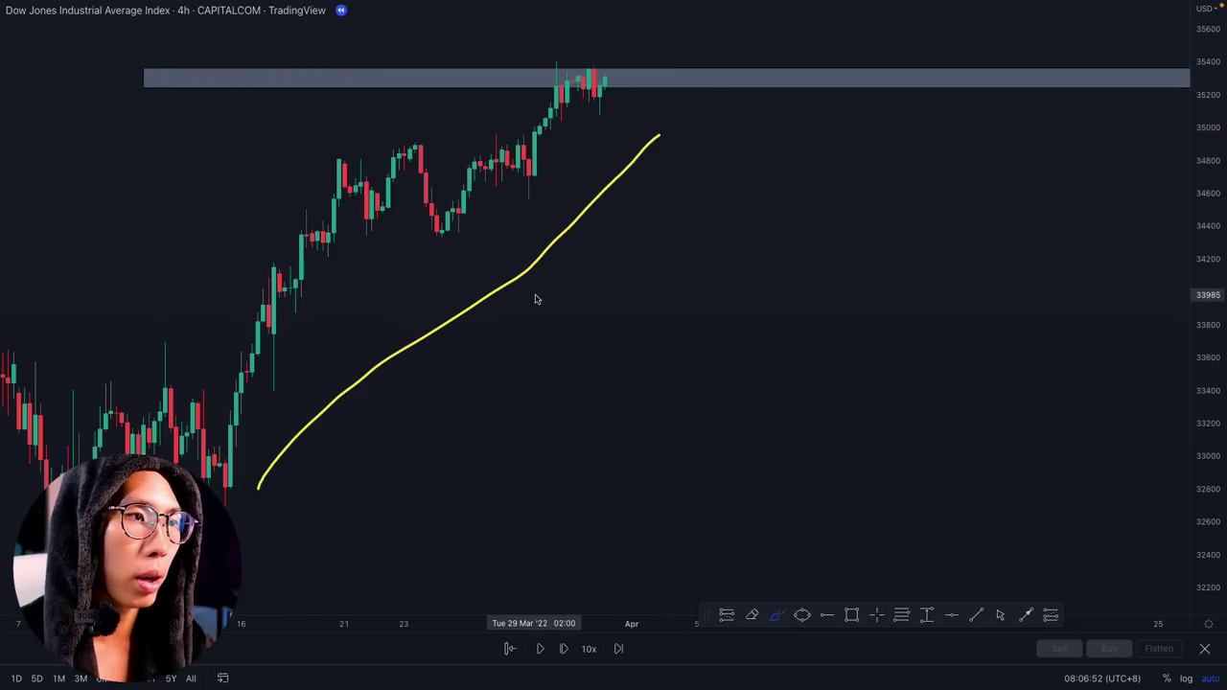
key(ctrl+z)
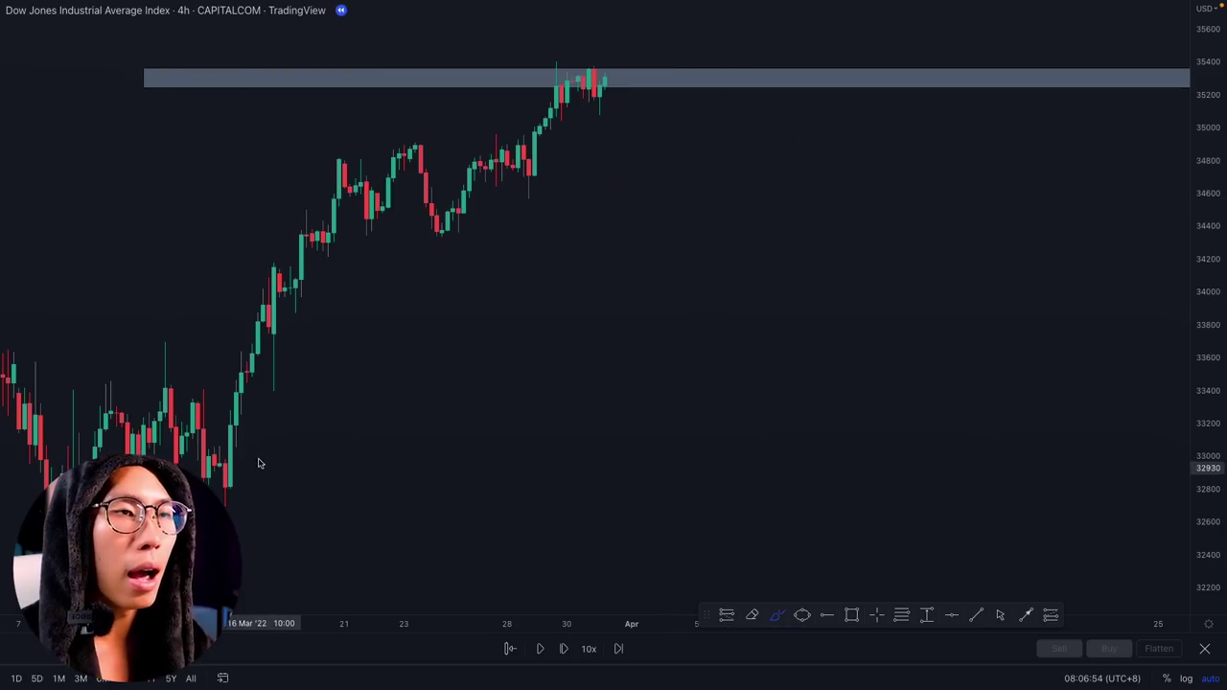
scroll(273, 436, up, 1)
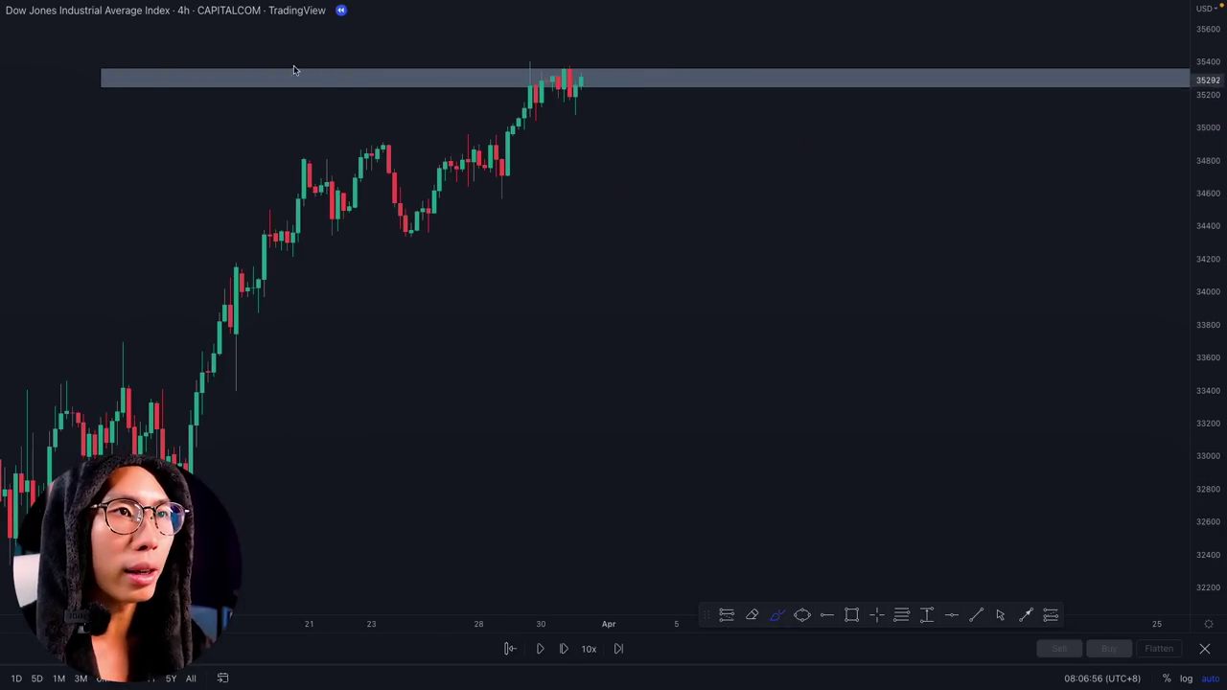
drag(296, 70, 544, 146)
scroll(544, 146, right, 5)
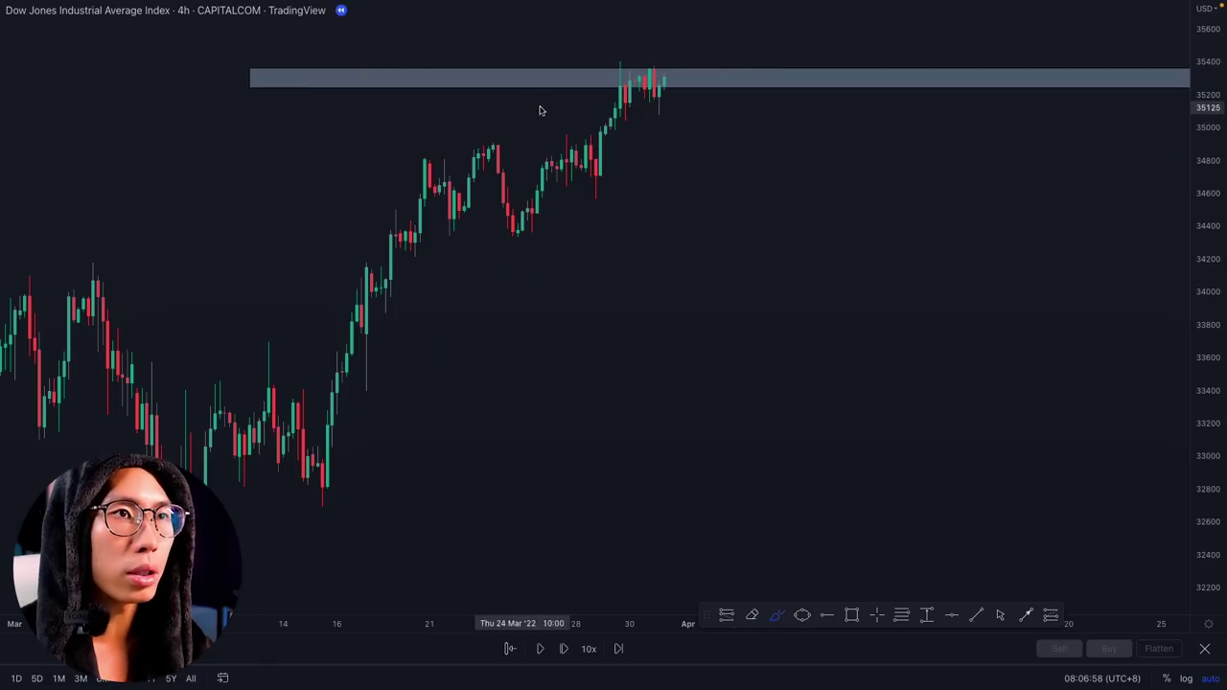
scroll(751, 135, right, 5)
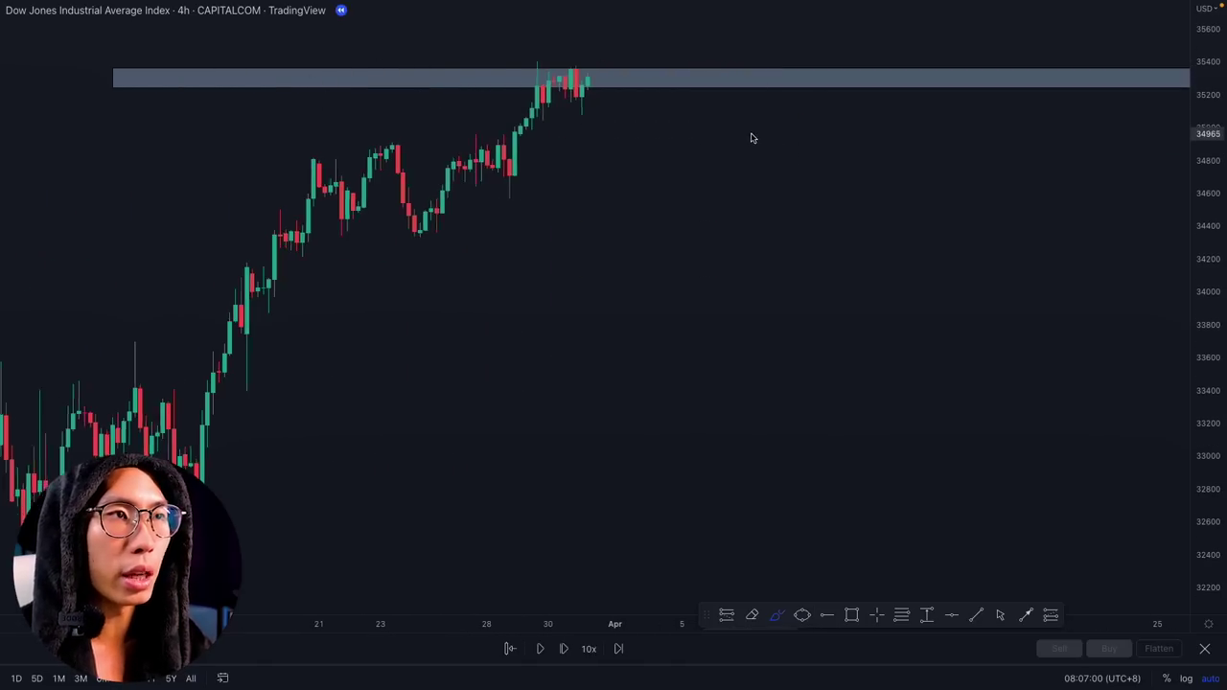
mouse_move(154, 484)
mouse_down()
mouse_move(235, 339)
mouse_move(427, 263)
mouse_move(588, 86)
mouse_move(603, 112)
mouse_up()
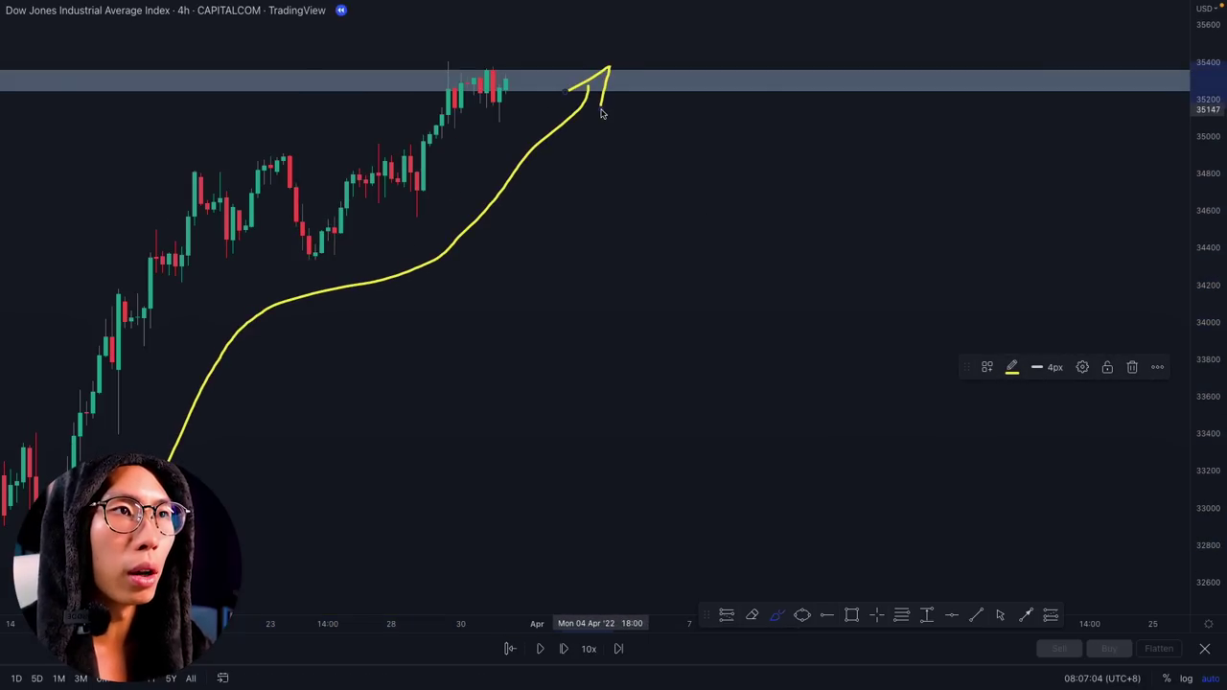
key(ctrl+z)
key(ctrl+z)
Trace the zigzag inside the zone, replay to reveal new candles, and undo the stray drop stroke.
mouse_move(437, 120)
mouse_down()
mouse_move(458, 75)
mouse_move(469, 107)
mouse_move(489, 62)
mouse_move(532, 101)
mouse_move(533, 80)
mouse_up()
scroll(539, 81, up, 2)
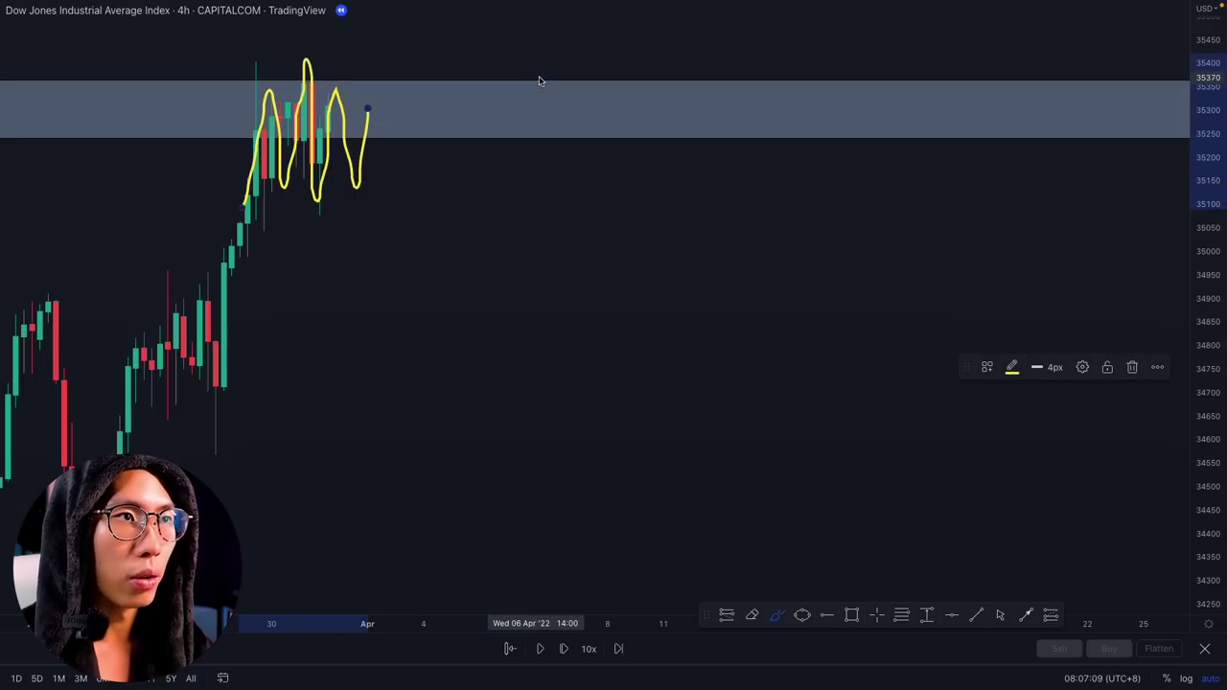
click(329, 202)
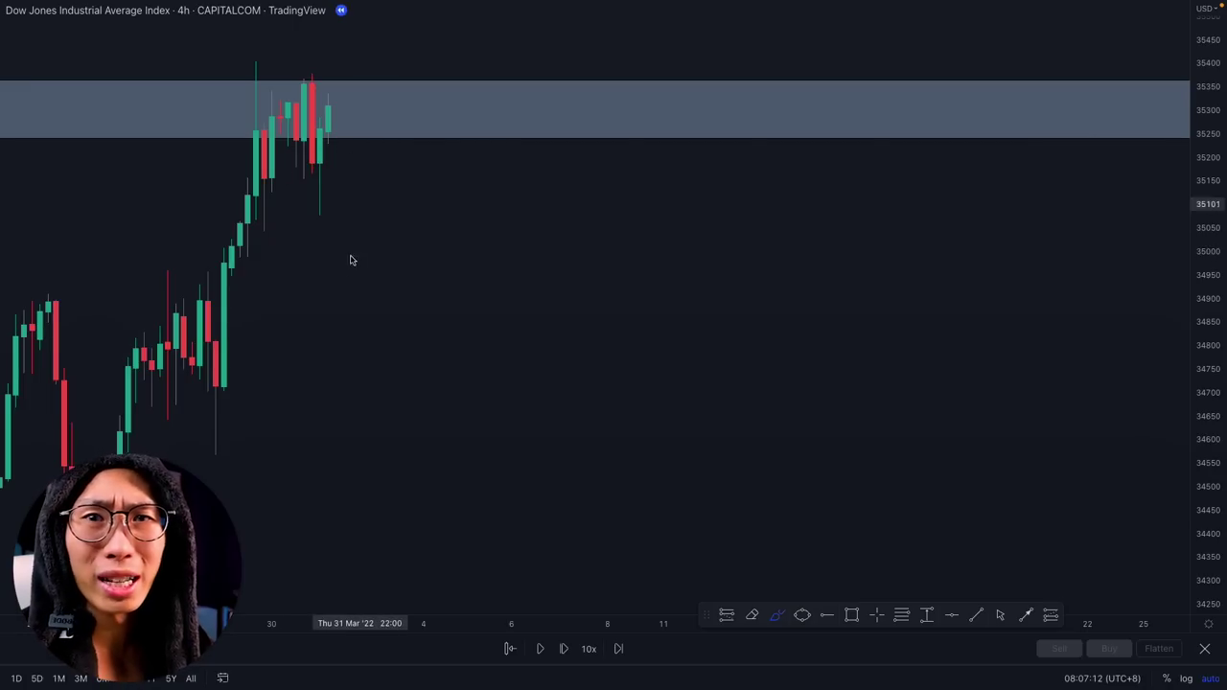
click(539, 649)
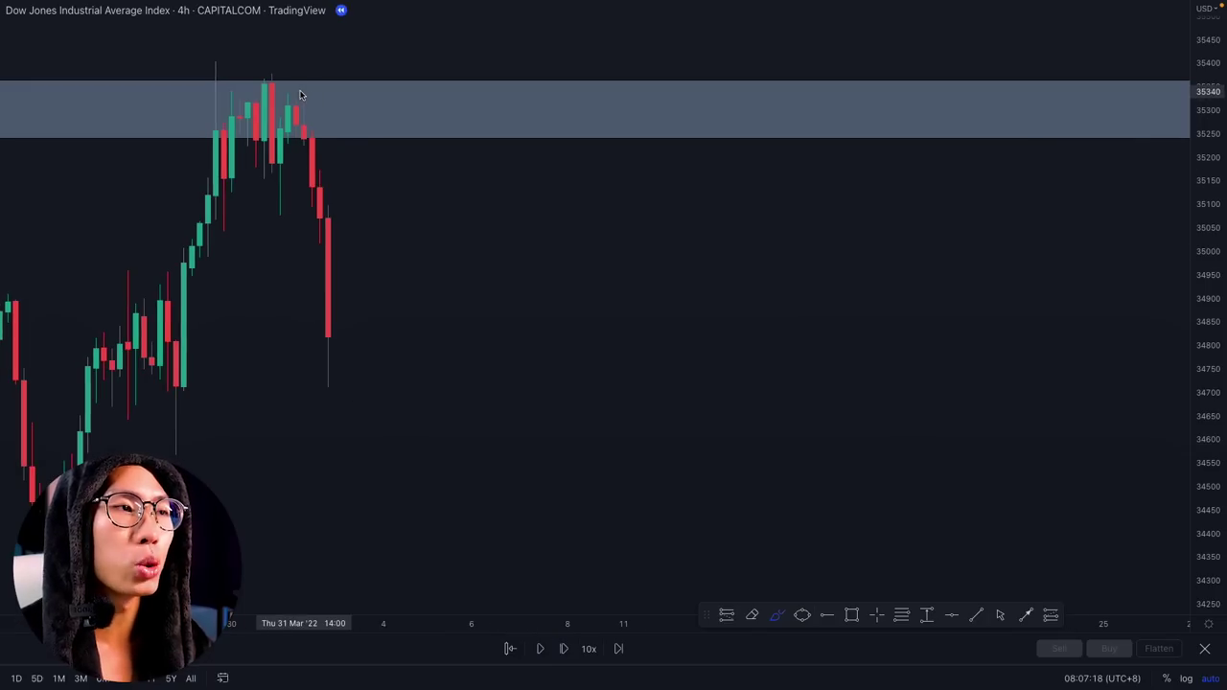
mouse_move(299, 93)
mouse_down()
mouse_move(391, 384)
mouse_move(403, 280)
mouse_up()
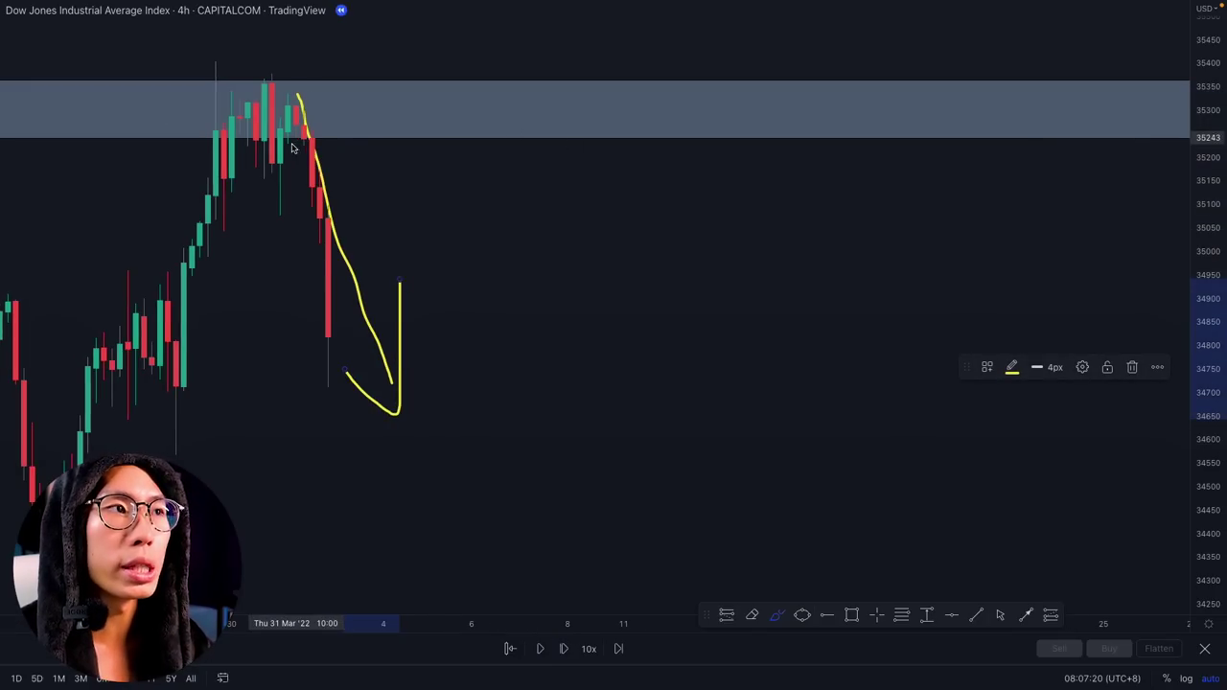
key(ctrl+z)
key(ctrl+z)
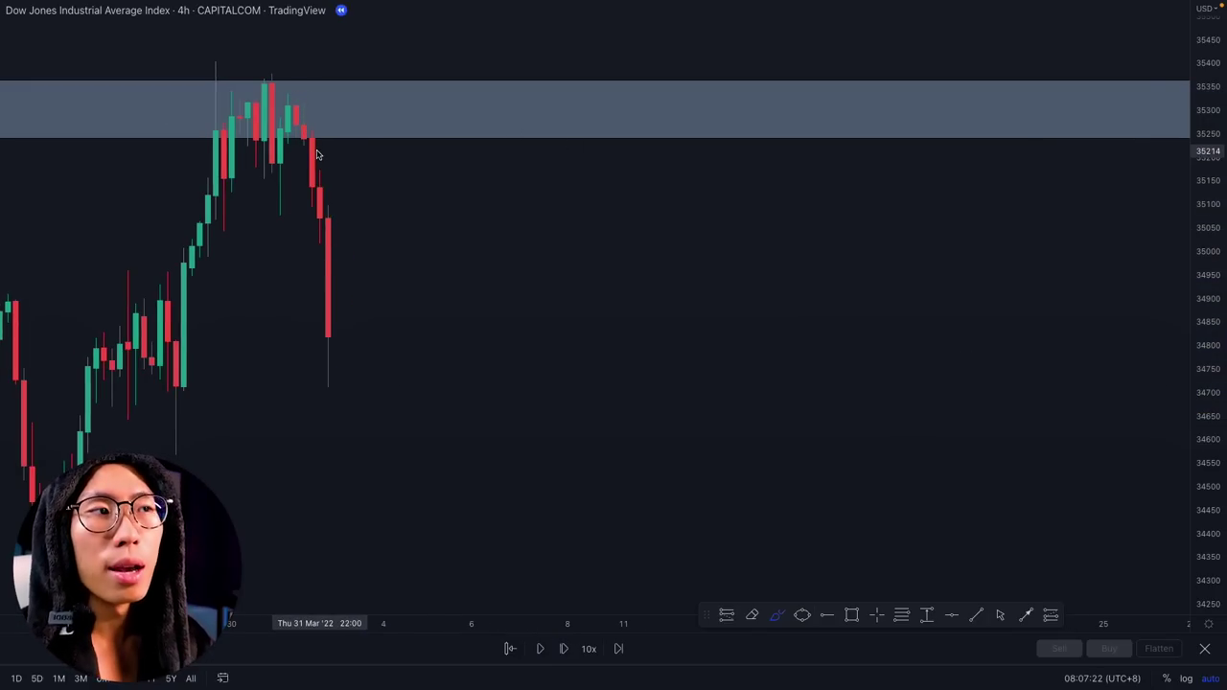
Sketch the projected path looping through the zone down to a bounce, then erase it.
scroll(318, 154, left, 3)
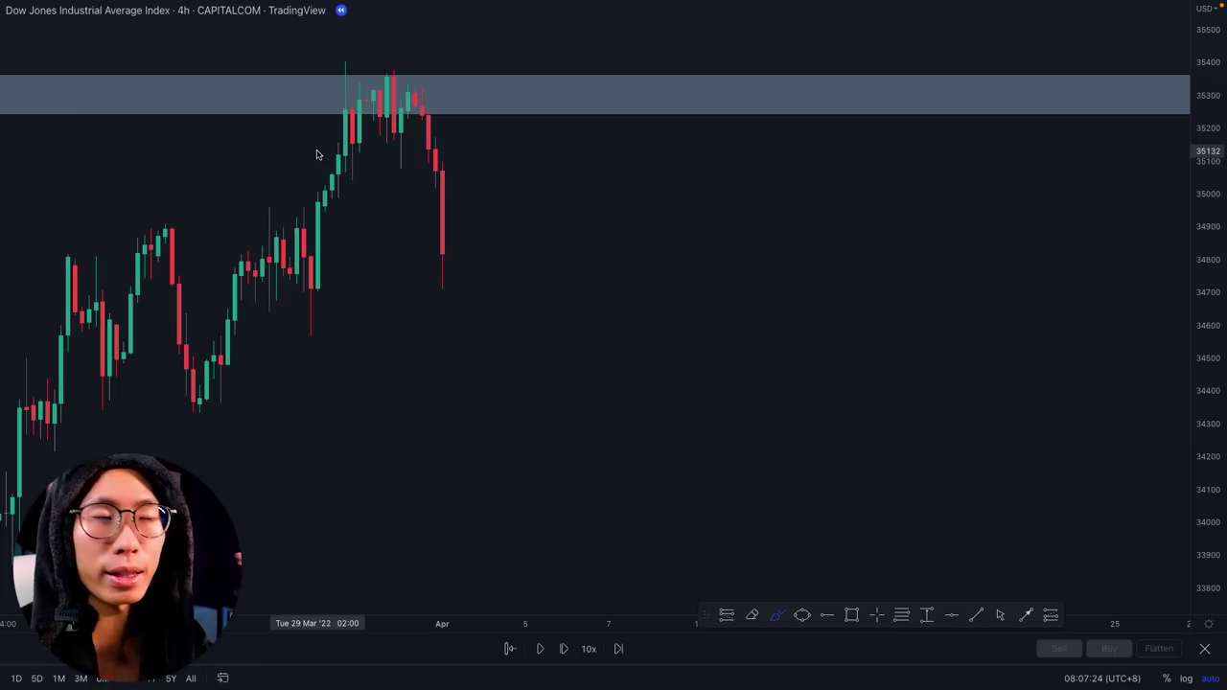
scroll(373, 246, left, 1)
mouse_move(340, 241)
mouse_down()
mouse_move(428, 60)
mouse_move(462, 127)
mouse_move(489, 257)
mouse_up()
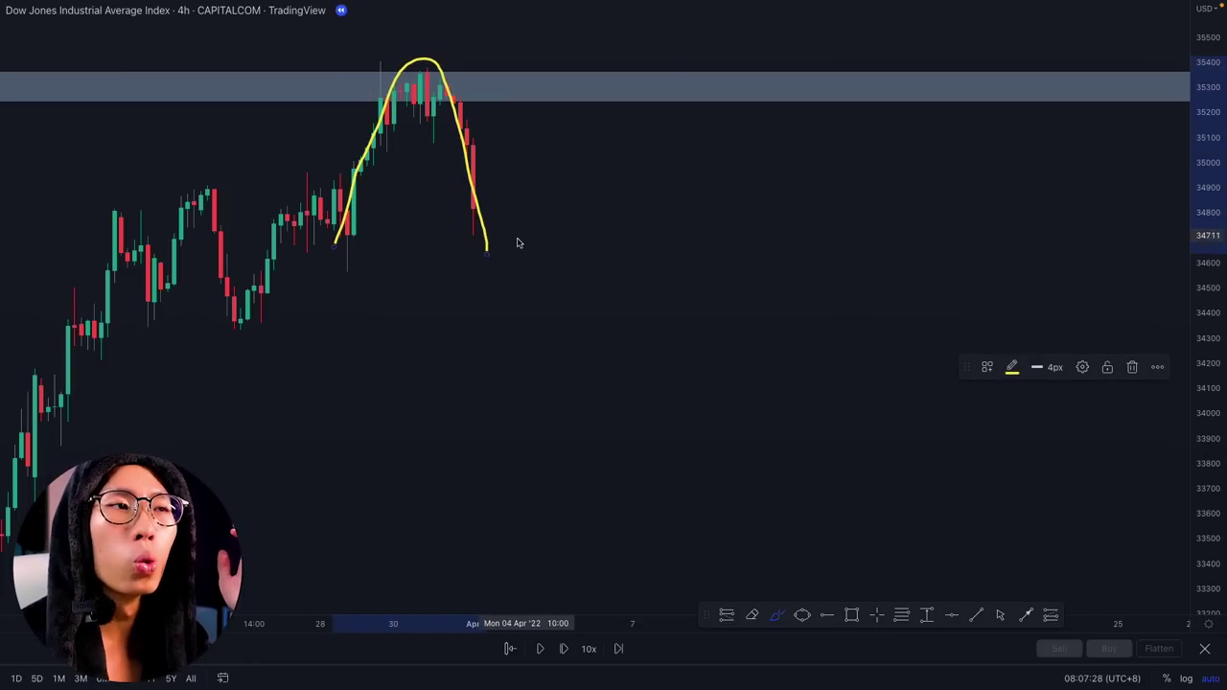
mouse_move(488, 259)
mouse_down()
mouse_move(600, 85)
mouse_move(729, 91)
mouse_up()
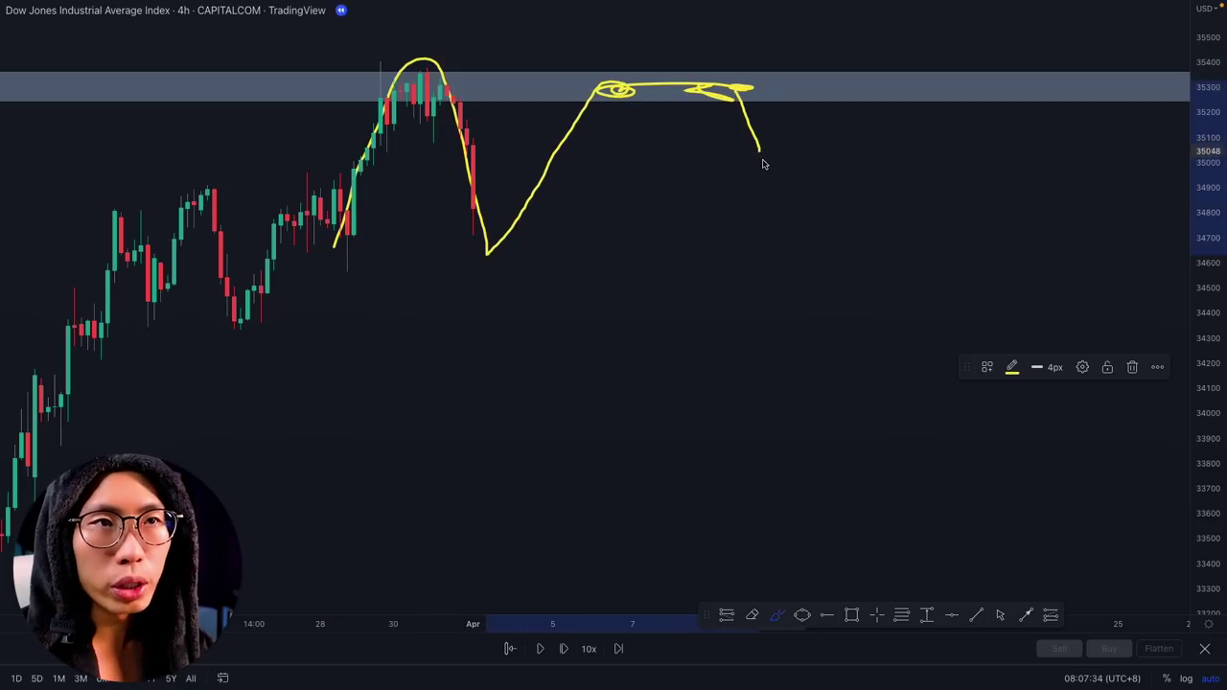
drag(774, 195, 798, 305)
drag(729, 288, 825, 278)
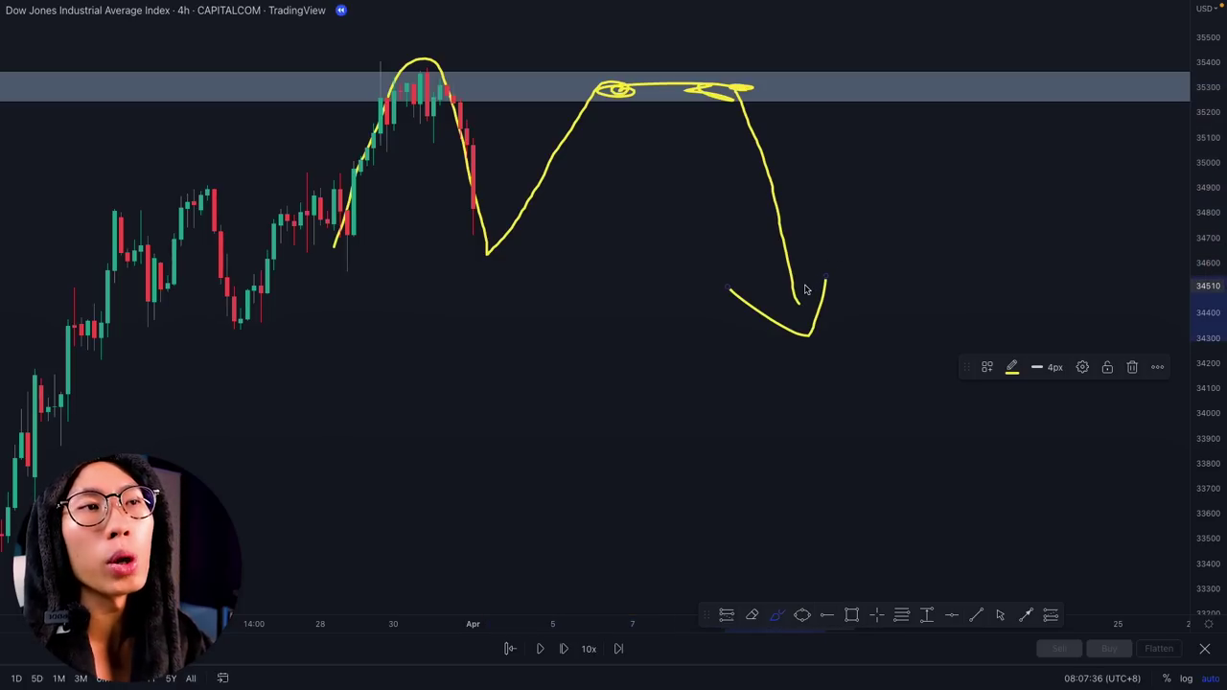
key(ctrl+z)
key(ctrl+z)
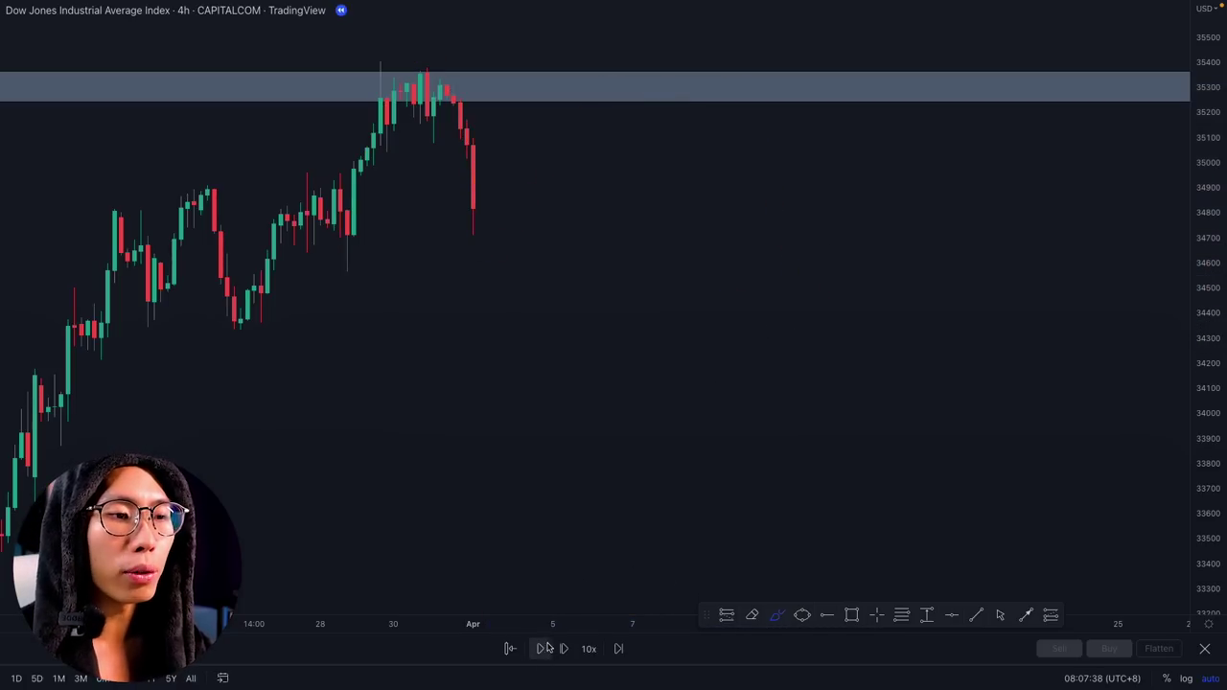
Replay the Dow bars forward, pausing to sketch and delete a zigzag over the candles.
click(545, 649)
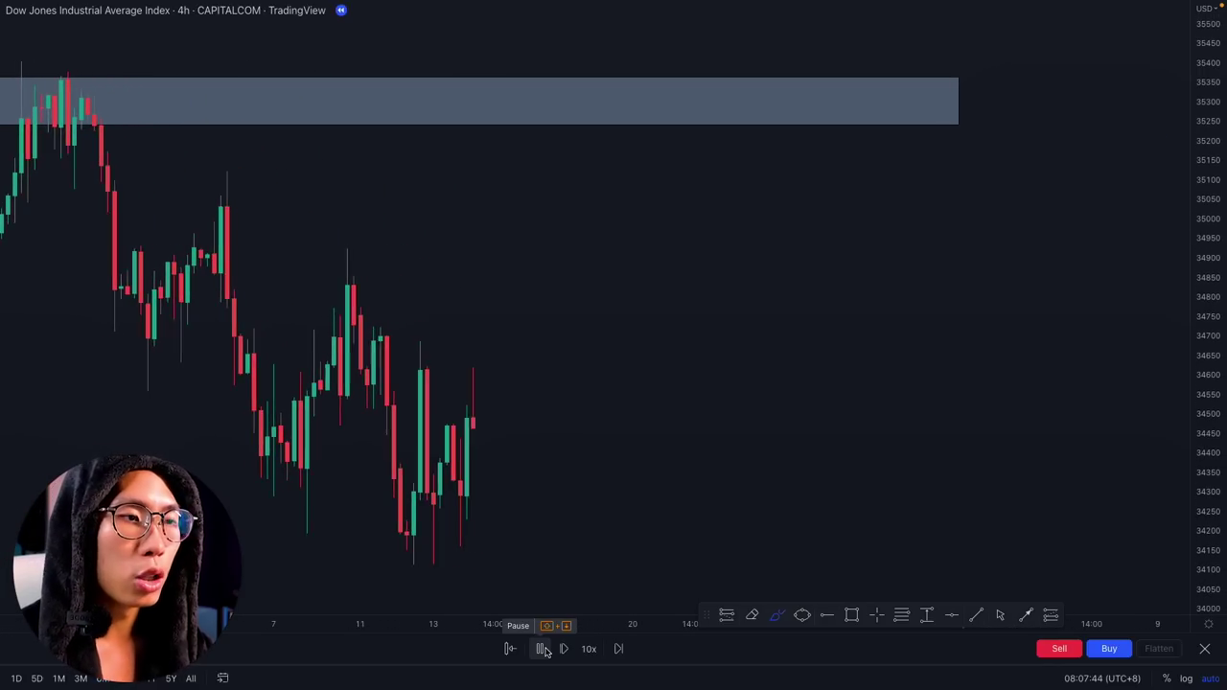
click(542, 649)
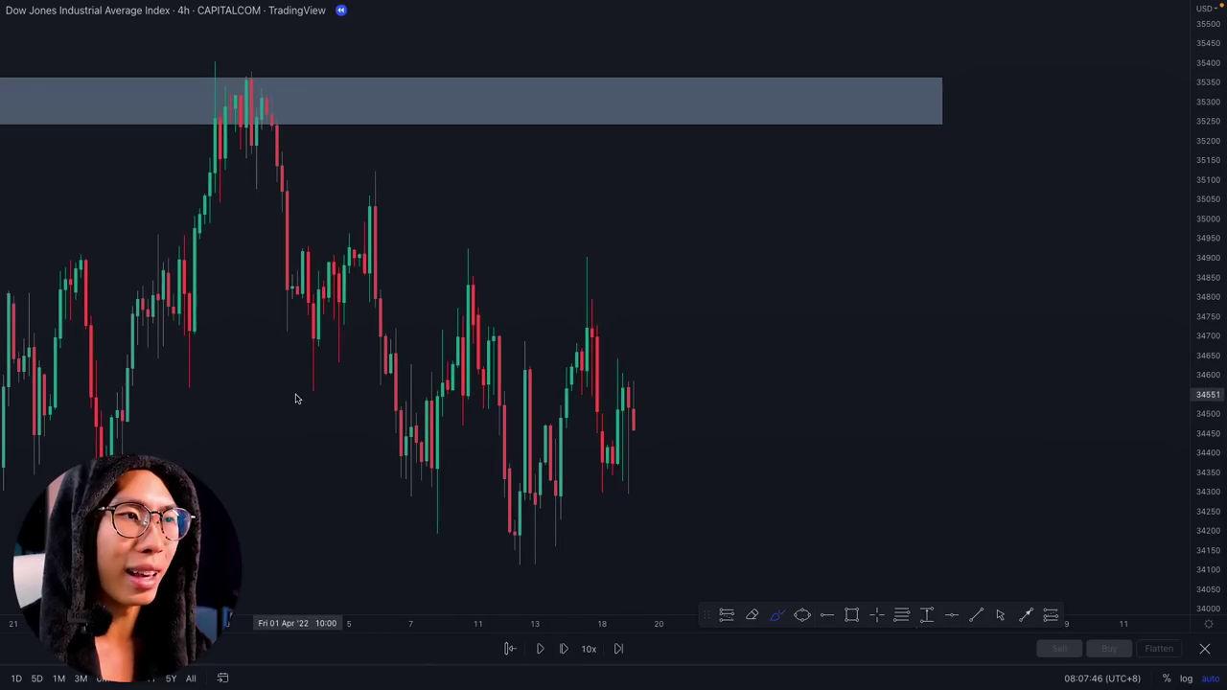
mouse_move(295, 399)
mouse_down()
mouse_move(493, 275)
mouse_move(597, 337)
mouse_move(660, 493)
mouse_up()
key(Delete)
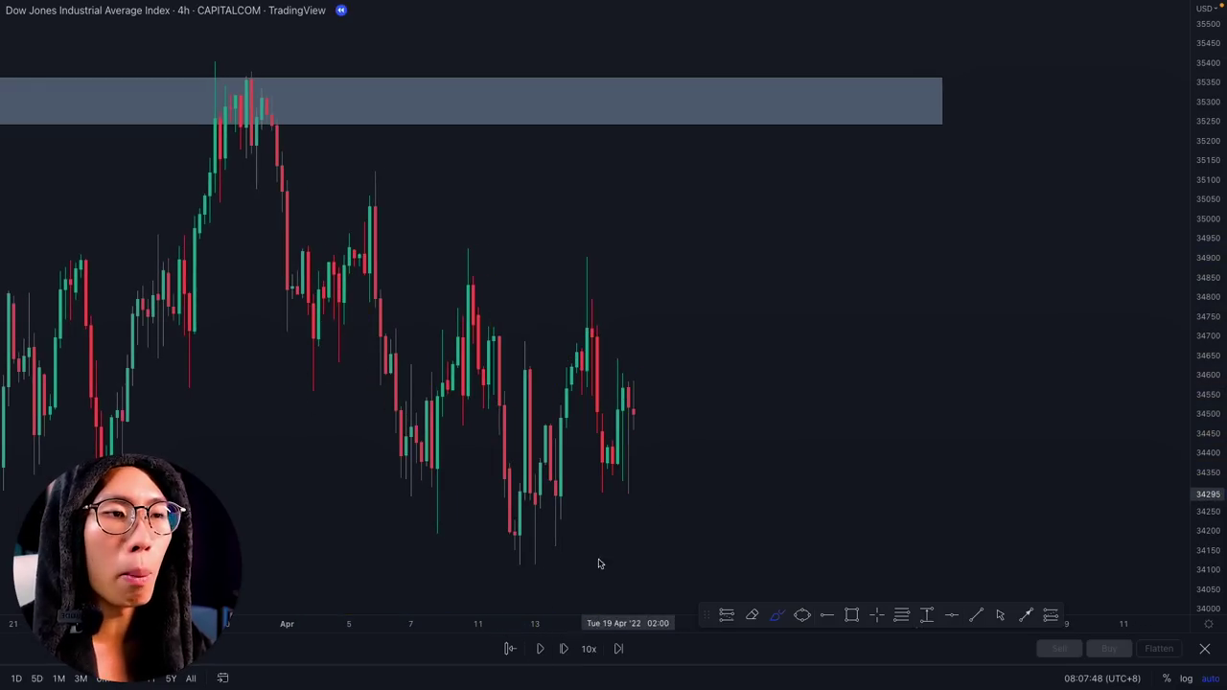
click(543, 649)
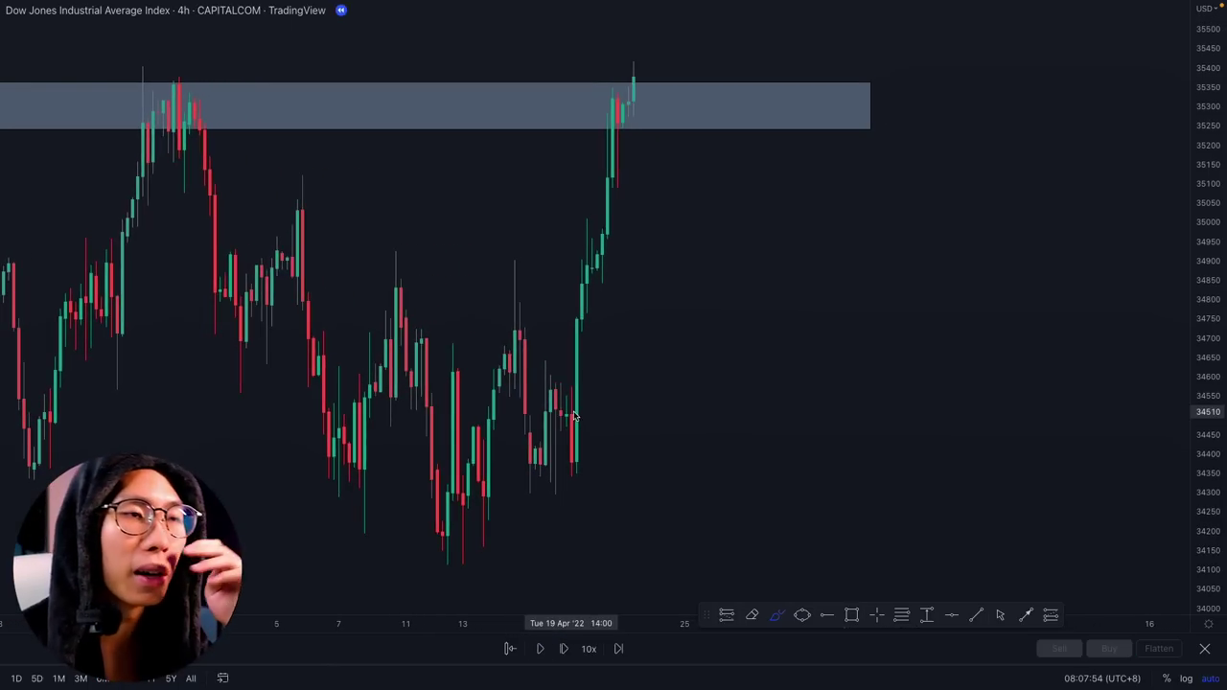
Mark the rally up into the shaded zone, delete it, and step the replay one bar forward.
scroll(575, 417, down, 3)
drag(652, 251, 707, 73)
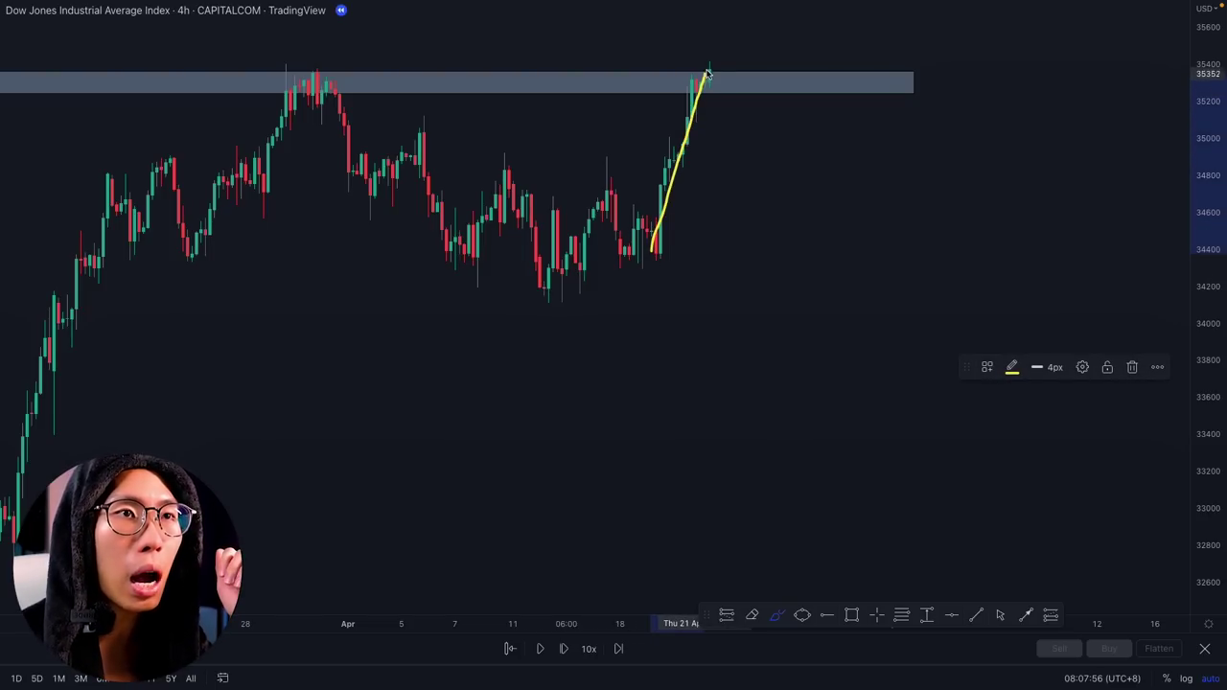
mouse_move(422, 78)
mouse_down()
mouse_move(274, 77)
mouse_move(685, 80)
mouse_move(393, 88)
mouse_move(890, 85)
mouse_up()
key(Delete)
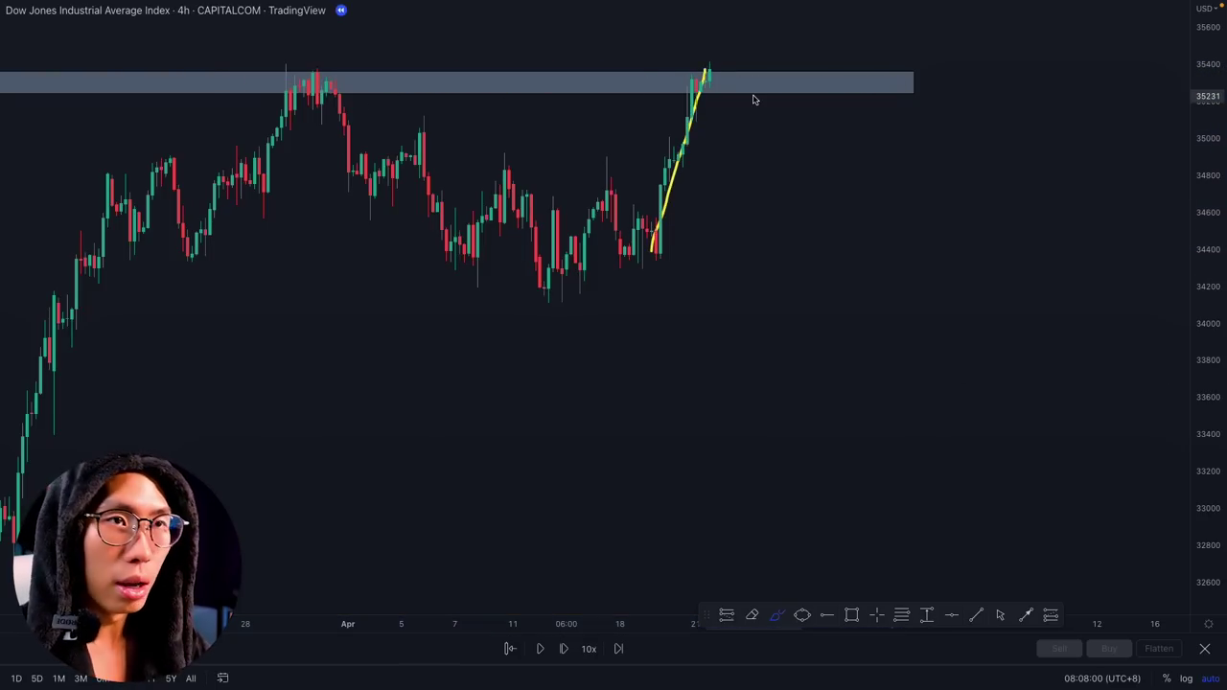
scroll(715, 115, up, 2)
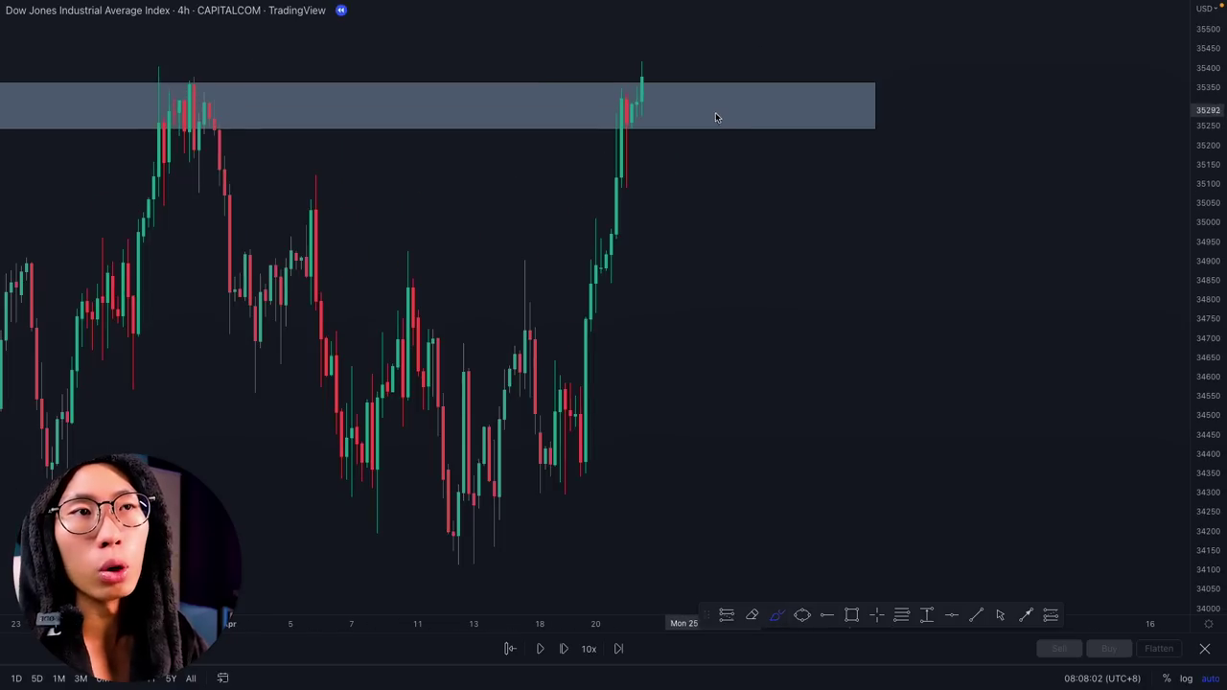
click(564, 649)
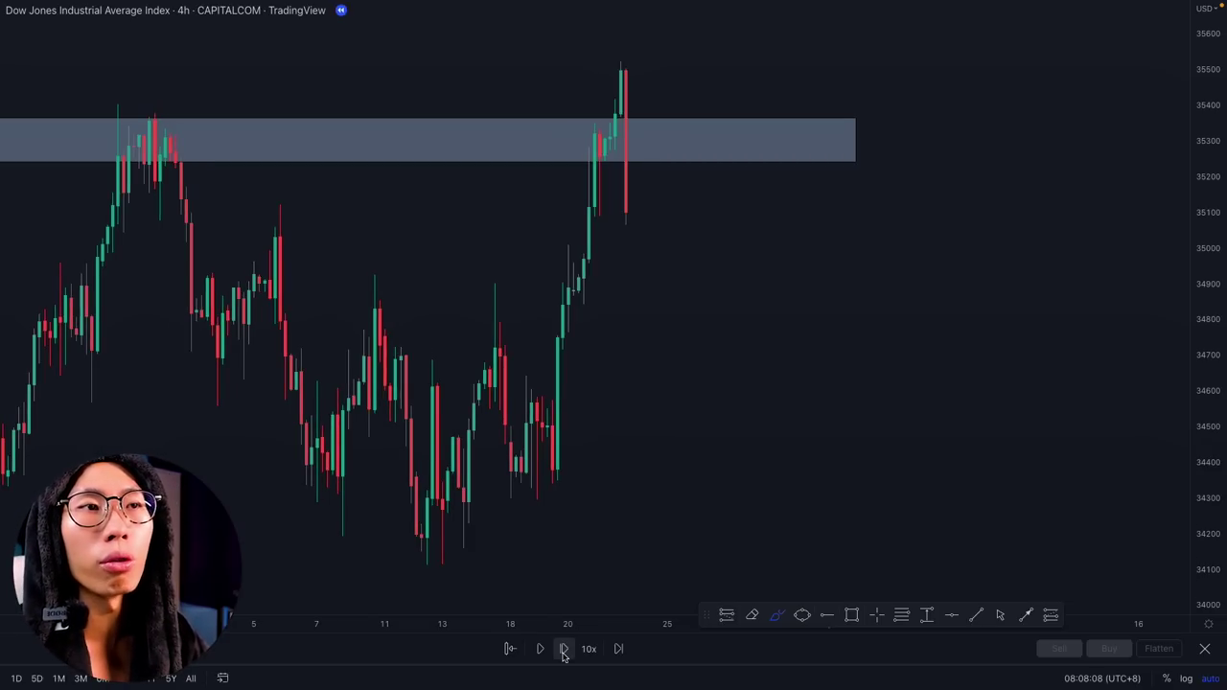
scroll(537, 450, up, 3)
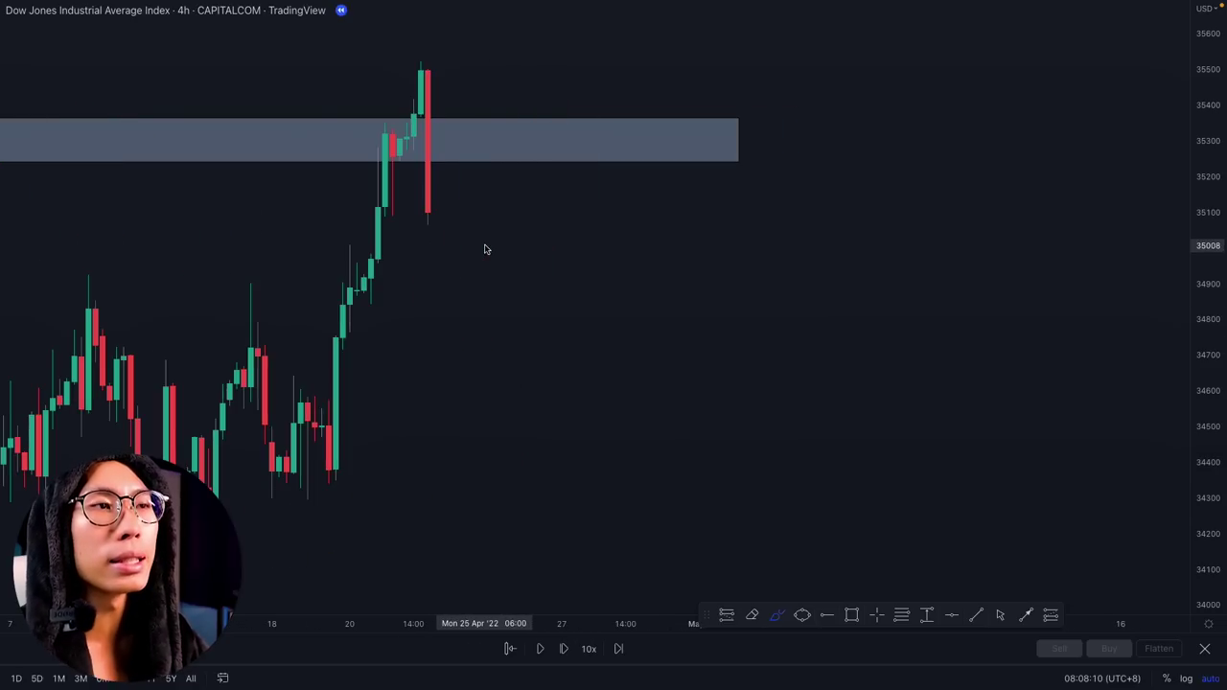
scroll(345, 225, down, 2)
scroll(345, 220, down, 2)
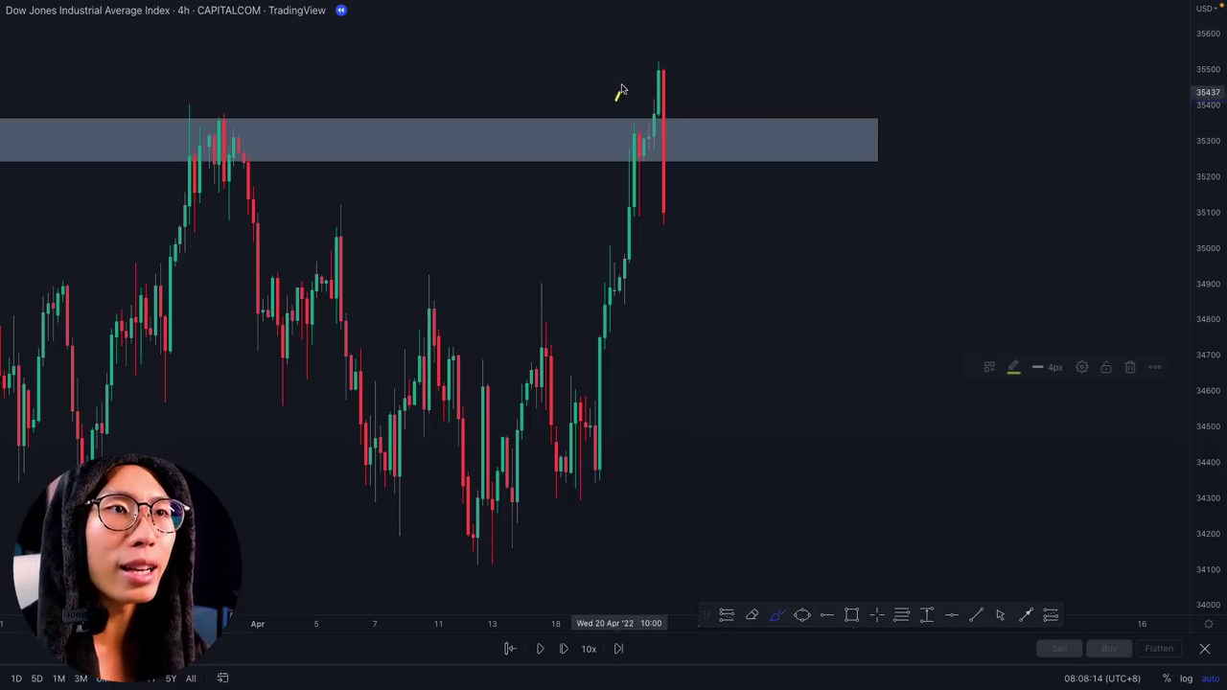
mouse_move(616, 99)
mouse_down()
mouse_move(735, 118)
mouse_move(619, 206)
mouse_up()
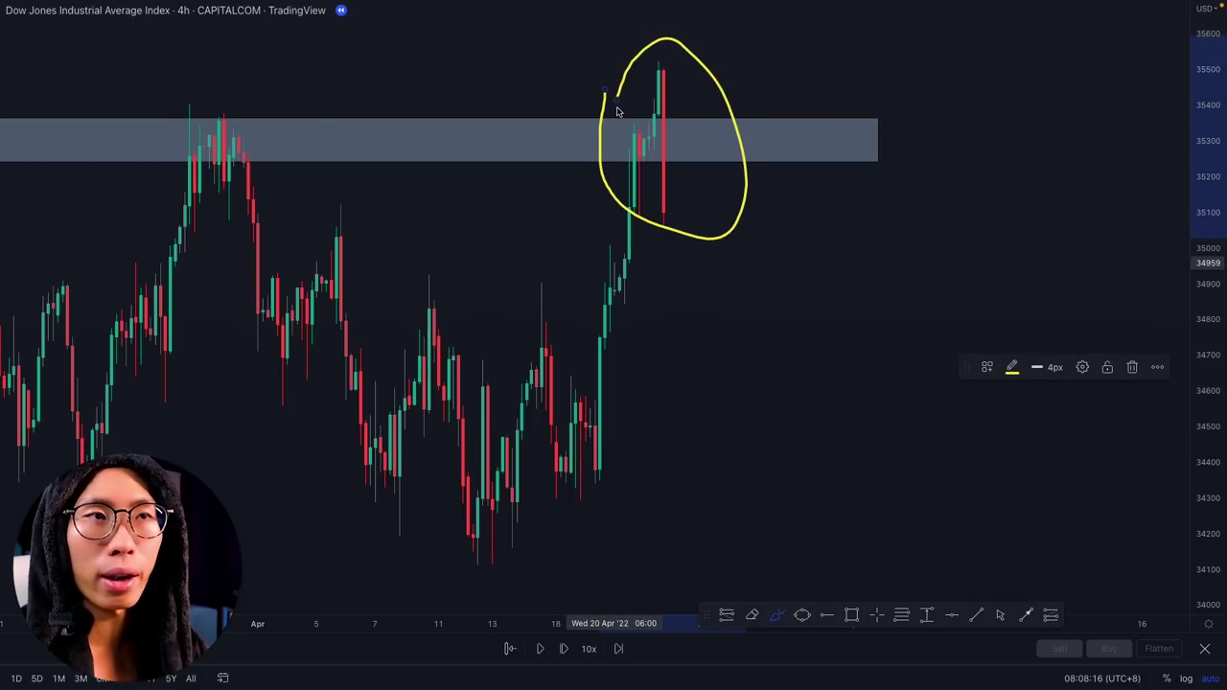
key(Delete)
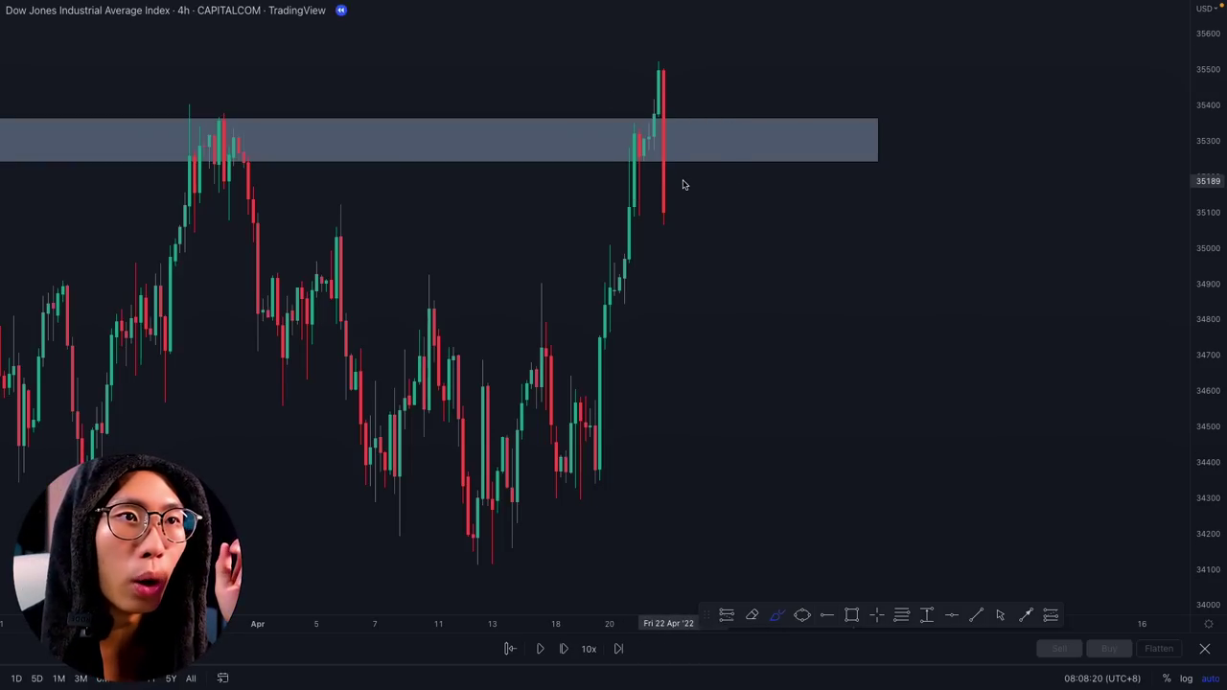
drag(684, 171, 820, 453)
mouse_move(706, 422)
mouse_down()
mouse_move(897, 451)
mouse_move(898, 357)
mouse_up()
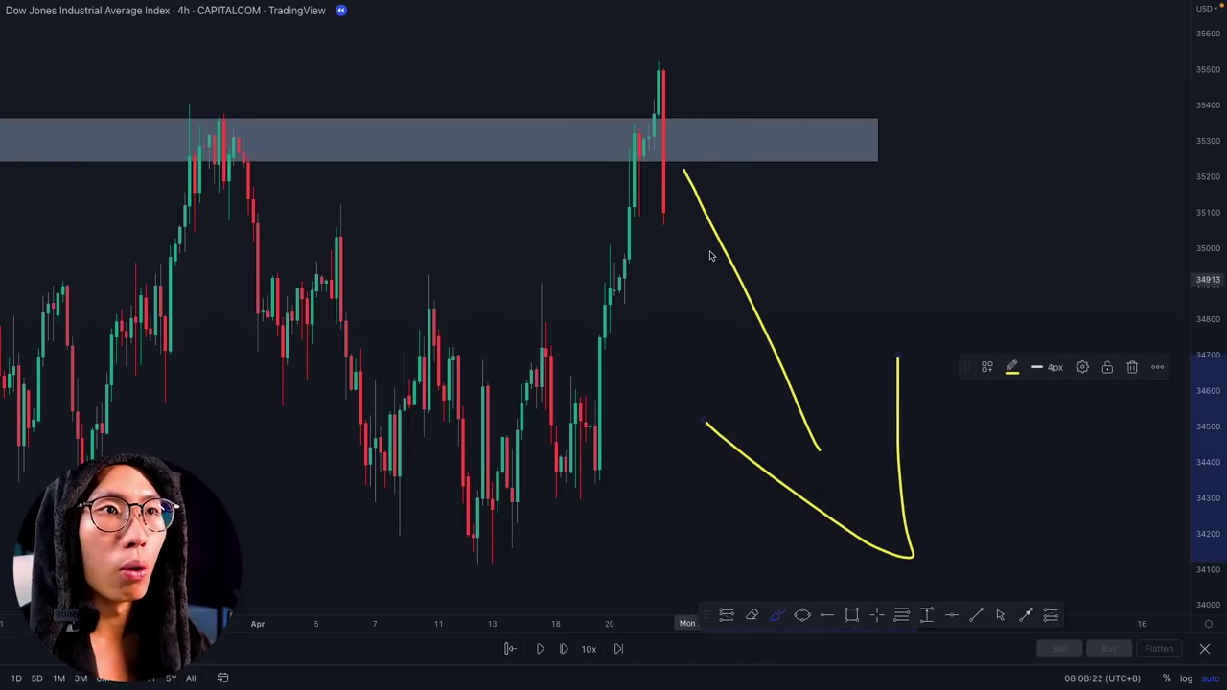
key(ctrl+z)
key(ctrl+z)
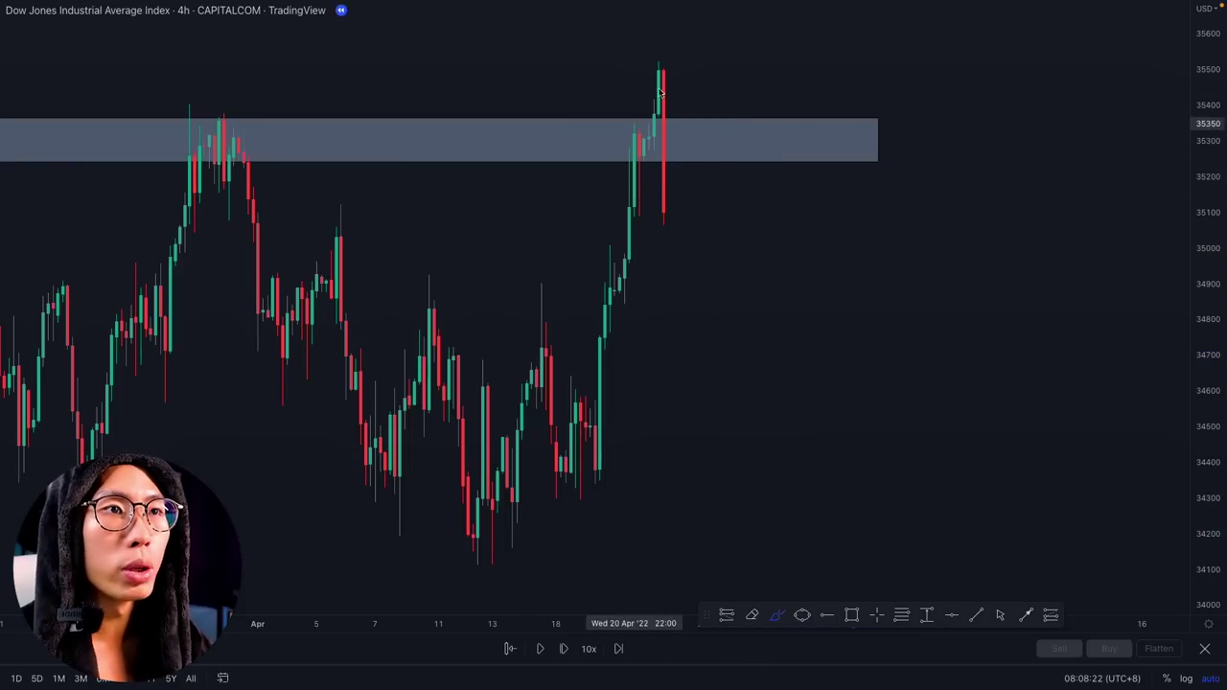
click(727, 618)
click(214, 133)
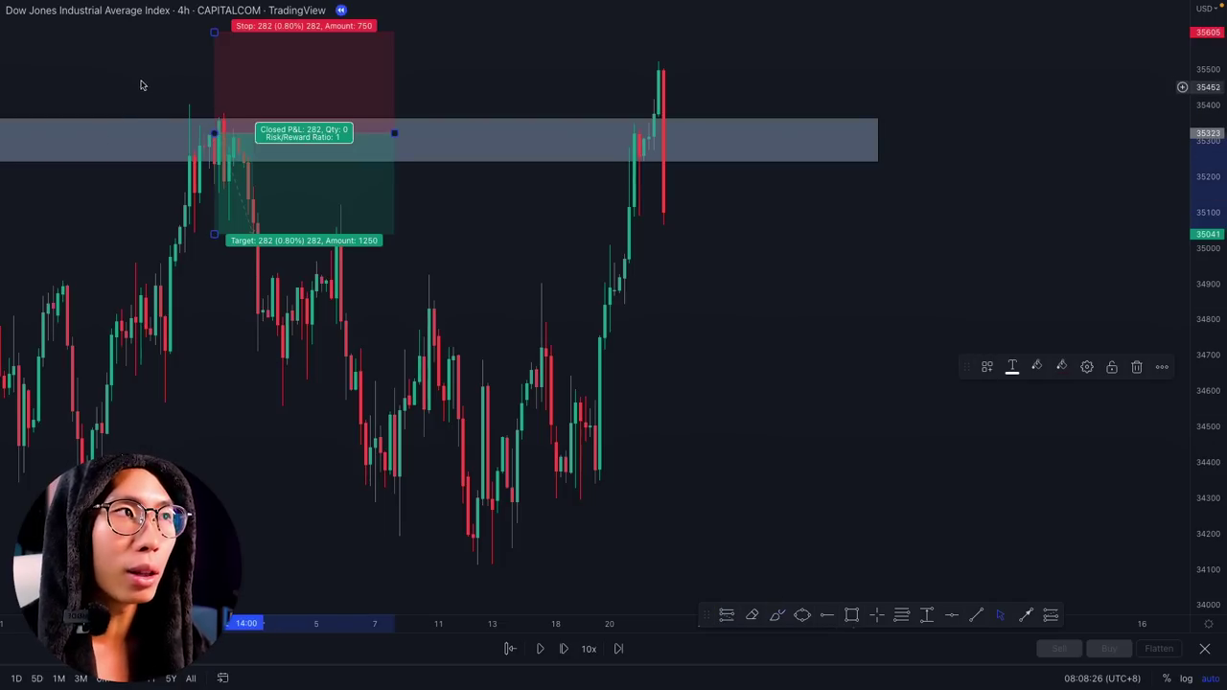
drag(213, 33, 213, 93)
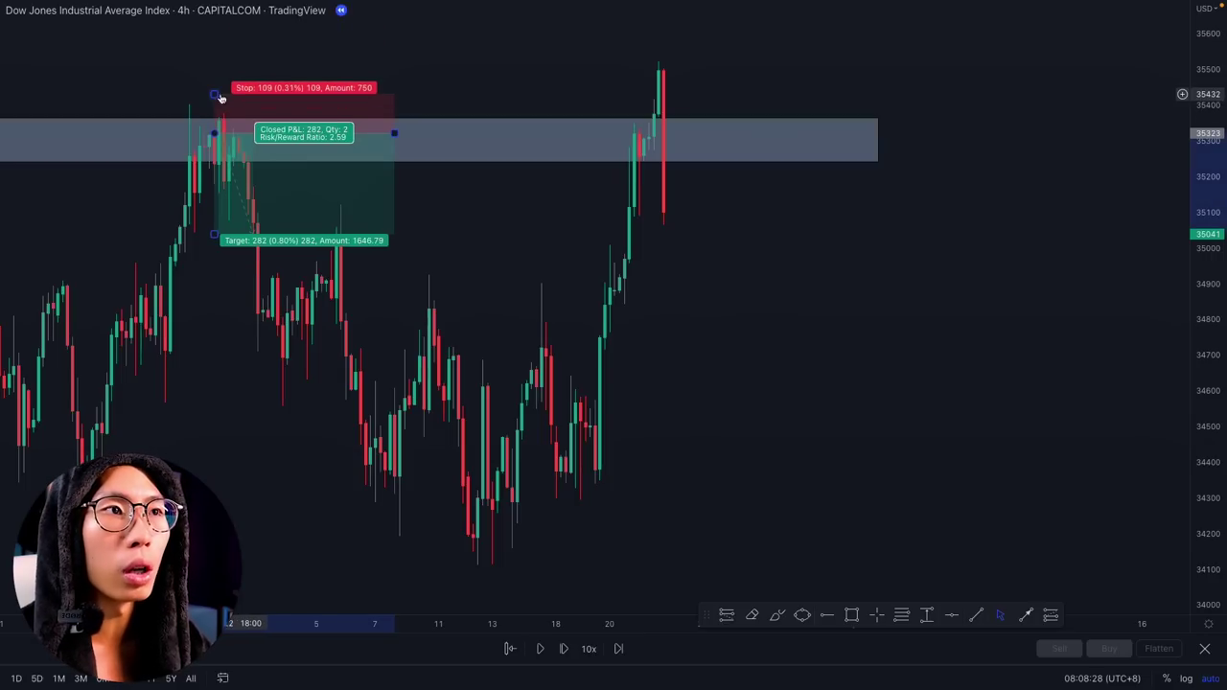
drag(395, 134, 830, 134)
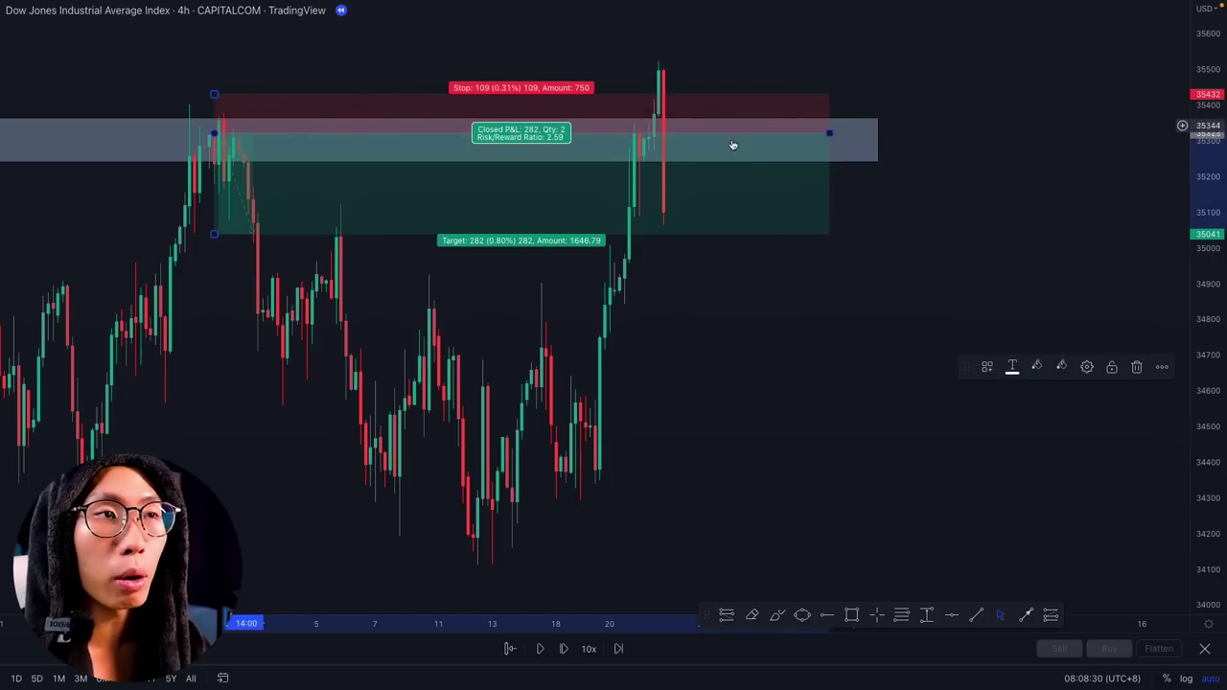
key(Delete)
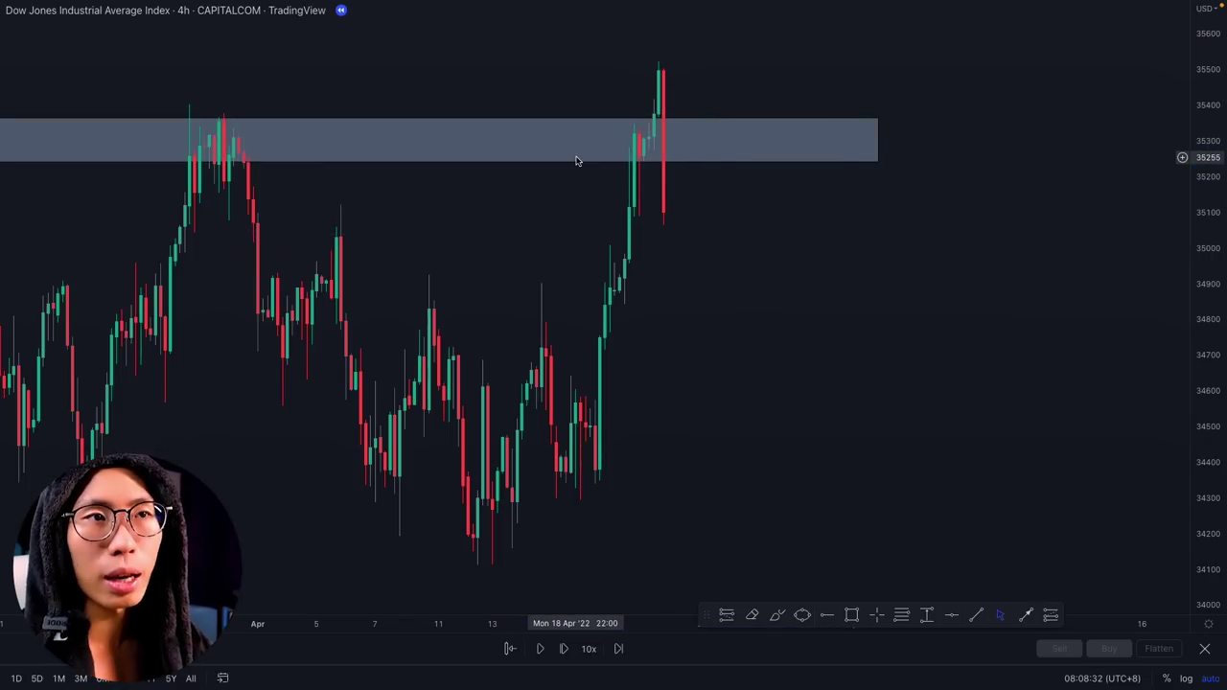
scroll(597, 178, up, 3)
drag(616, 199, 1042, 233)
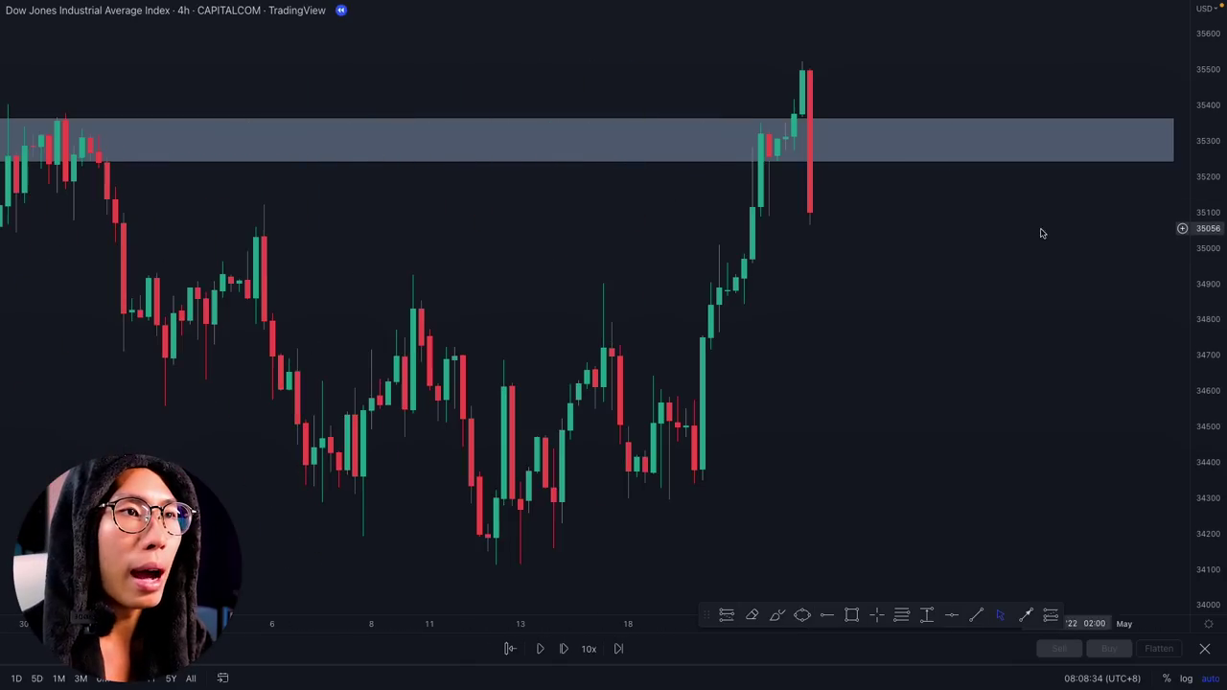
scroll(1042, 233, up, 3)
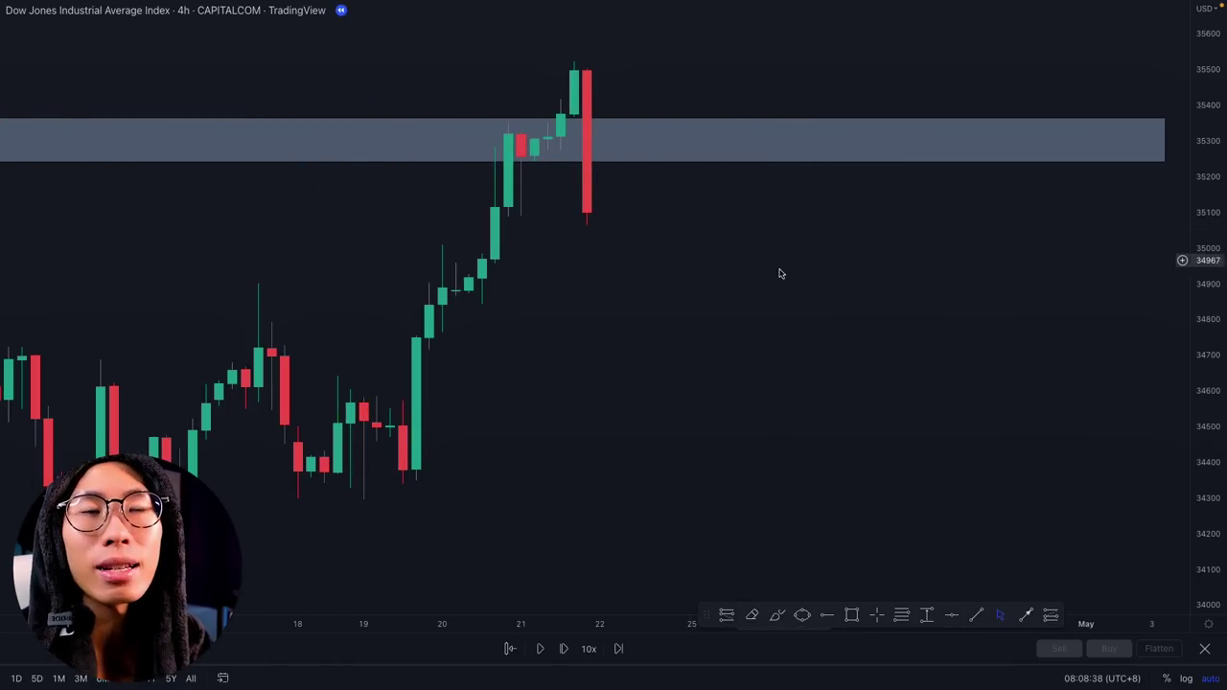
scroll(581, 252, up, 2)
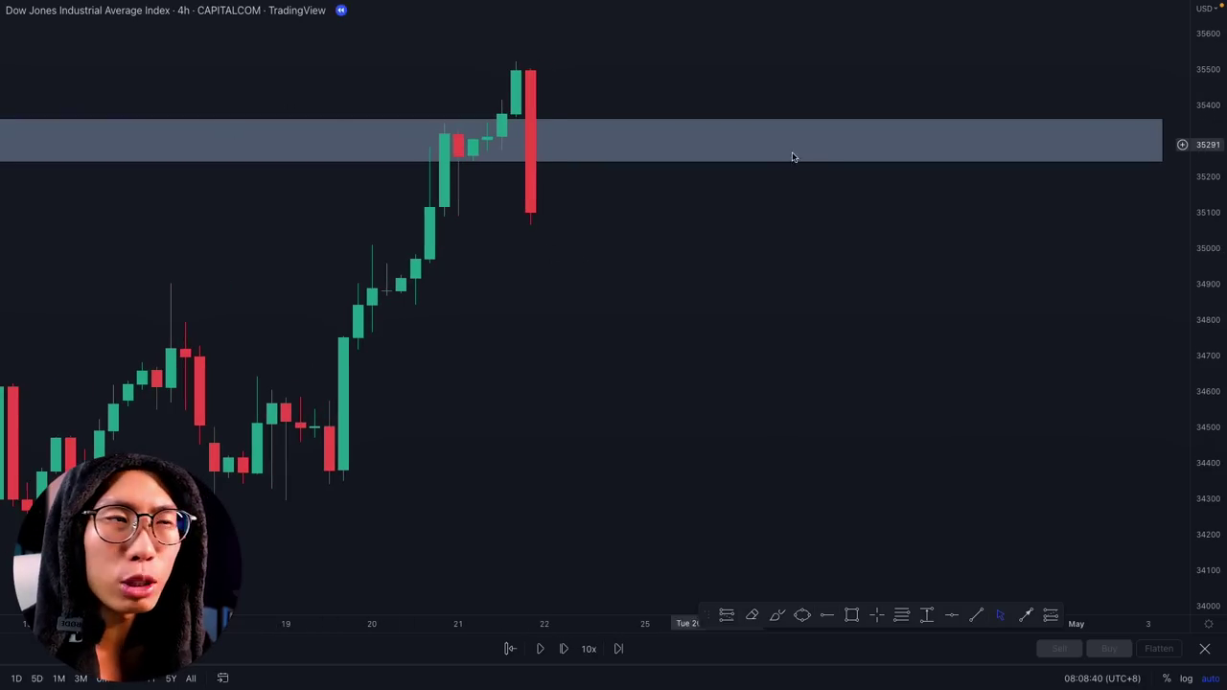
Brush-circle the top candles at the zone, remove the loops, and exit full-screen view.
click(771, 619)
mouse_move(447, 64)
mouse_down()
mouse_move(466, 55)
mouse_move(581, 143)
mouse_move(530, 222)
mouse_move(460, 81)
mouse_up()
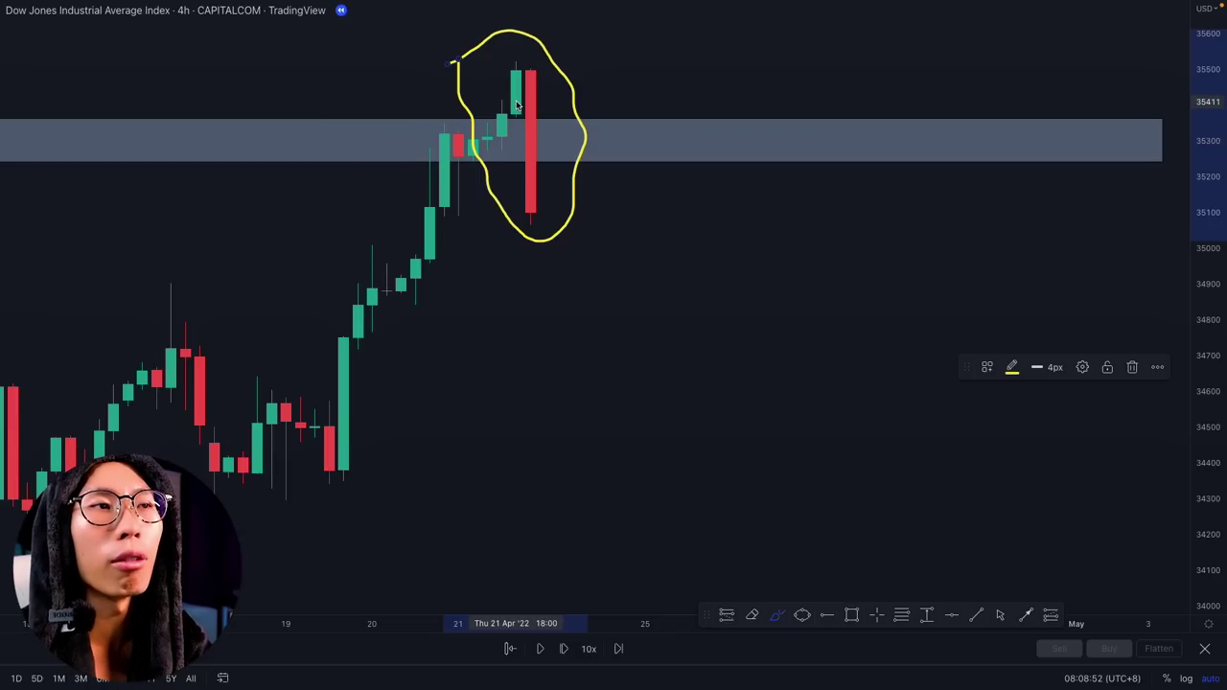
mouse_move(546, 63)
mouse_down()
mouse_move(577, 148)
mouse_move(513, 240)
mouse_up()
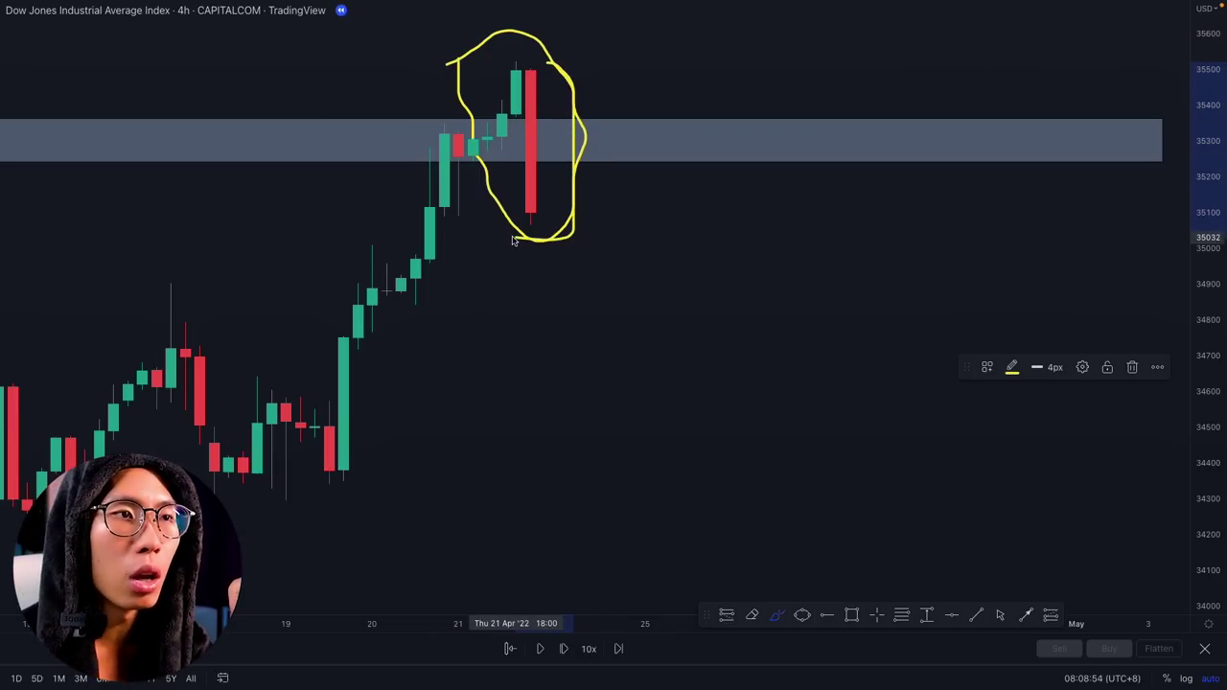
mouse_move(515, 61)
mouse_down()
mouse_move(470, 169)
mouse_move(494, 173)
mouse_move(526, 91)
mouse_move(515, 49)
mouse_up()
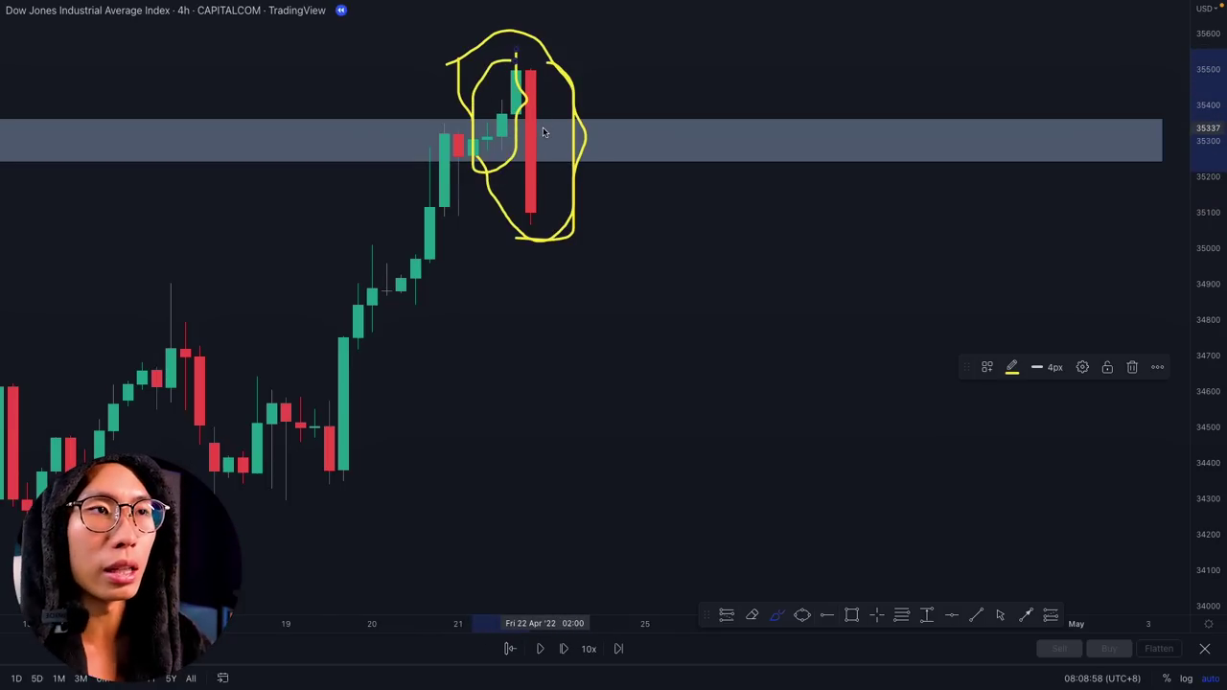
key(ctrl+z)
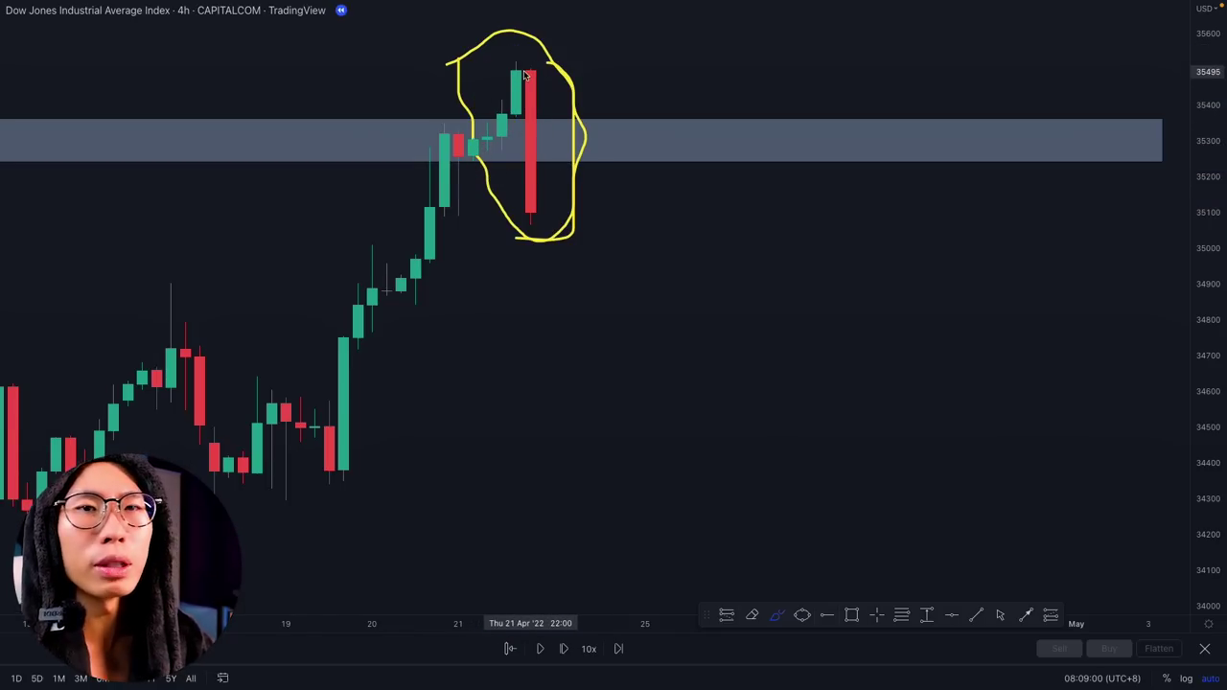
key(ctrl+z)
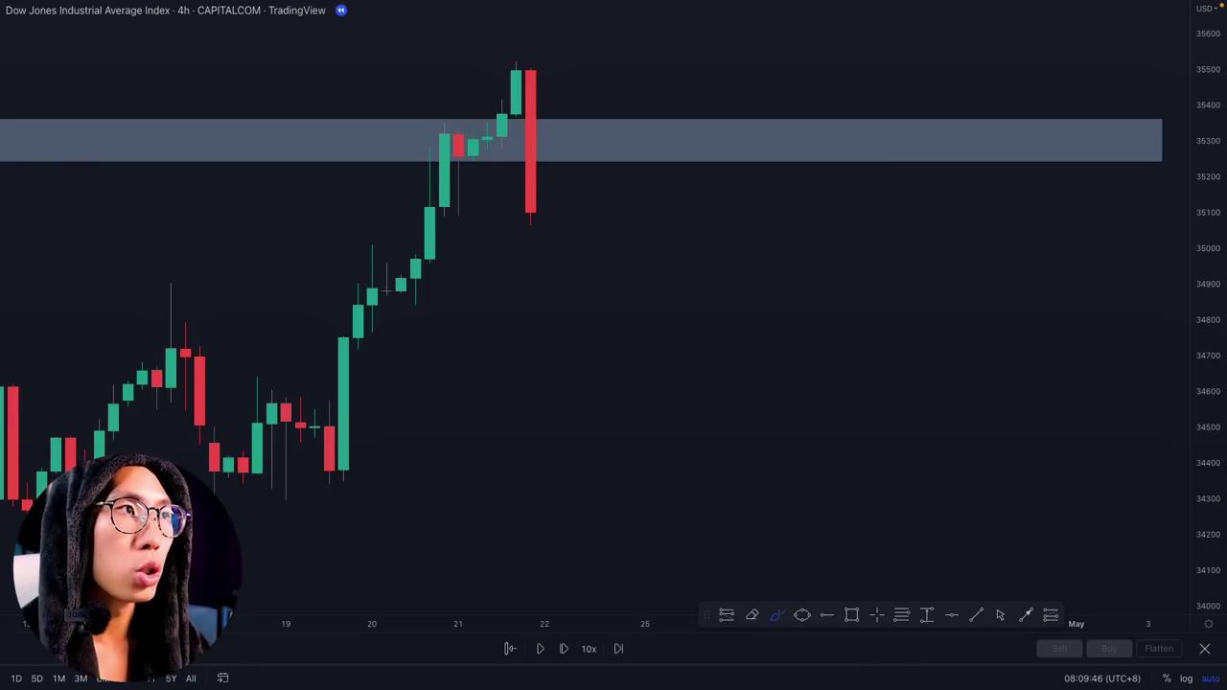
key(Escape)
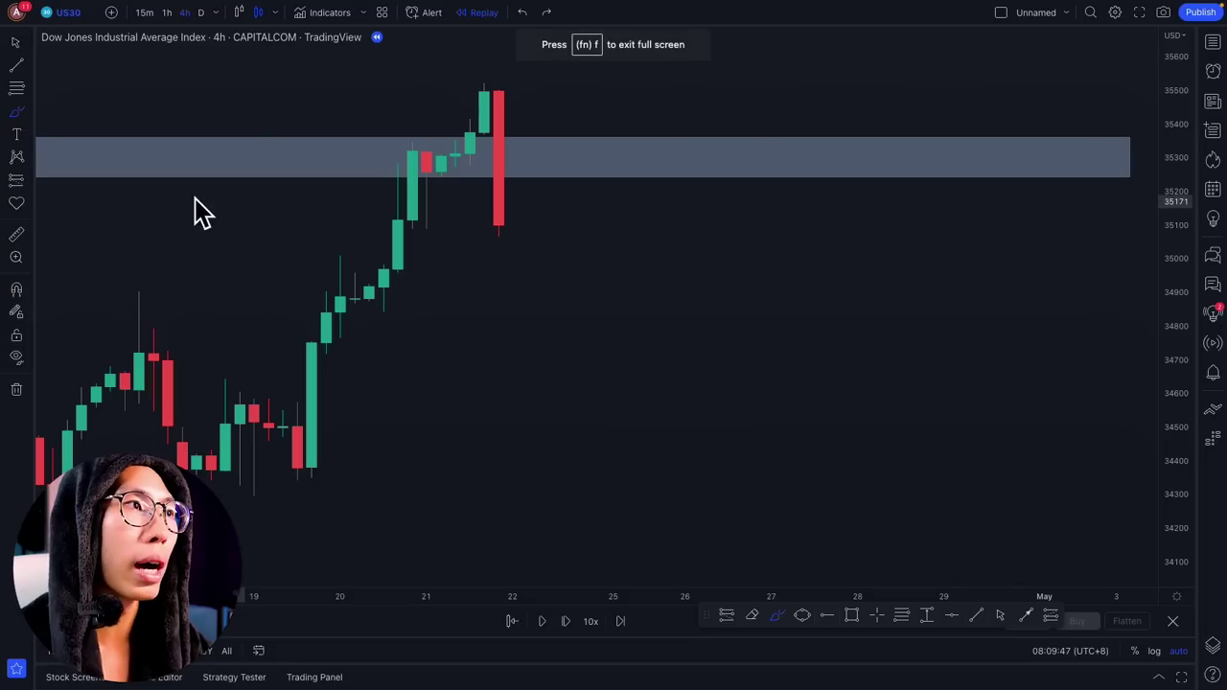
On 1h, place a short at 35108 with the stop raised to 35596 and target near 34260.
click(166, 13)
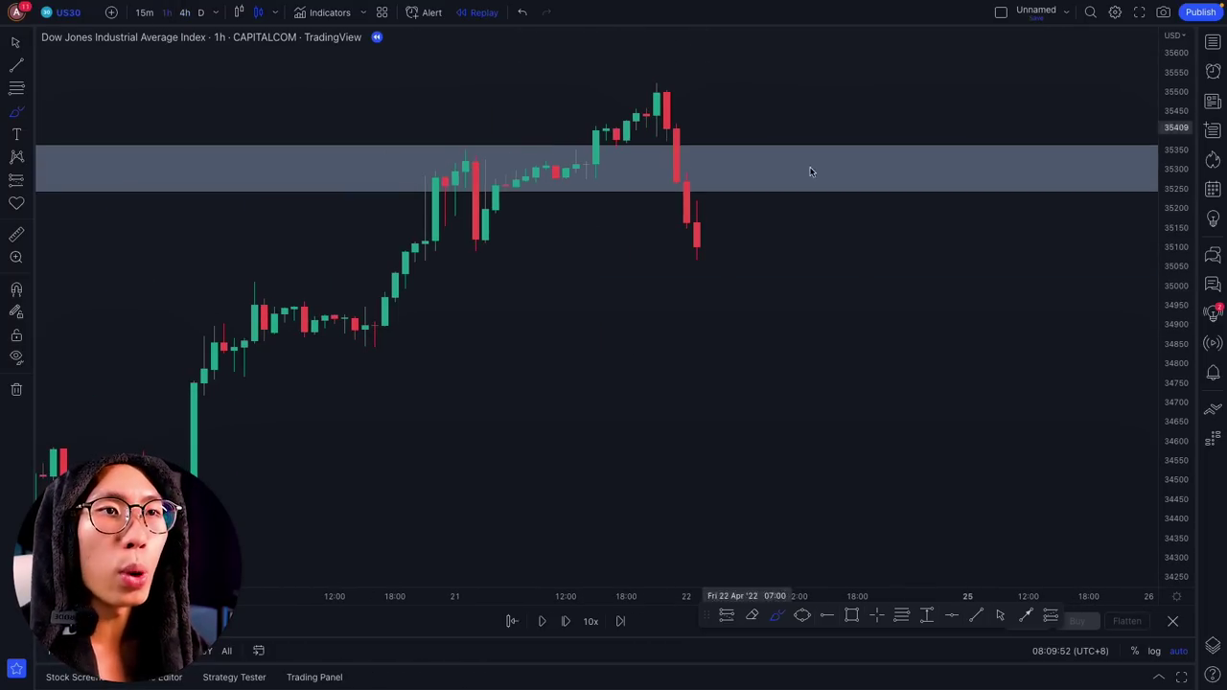
click(542, 621)
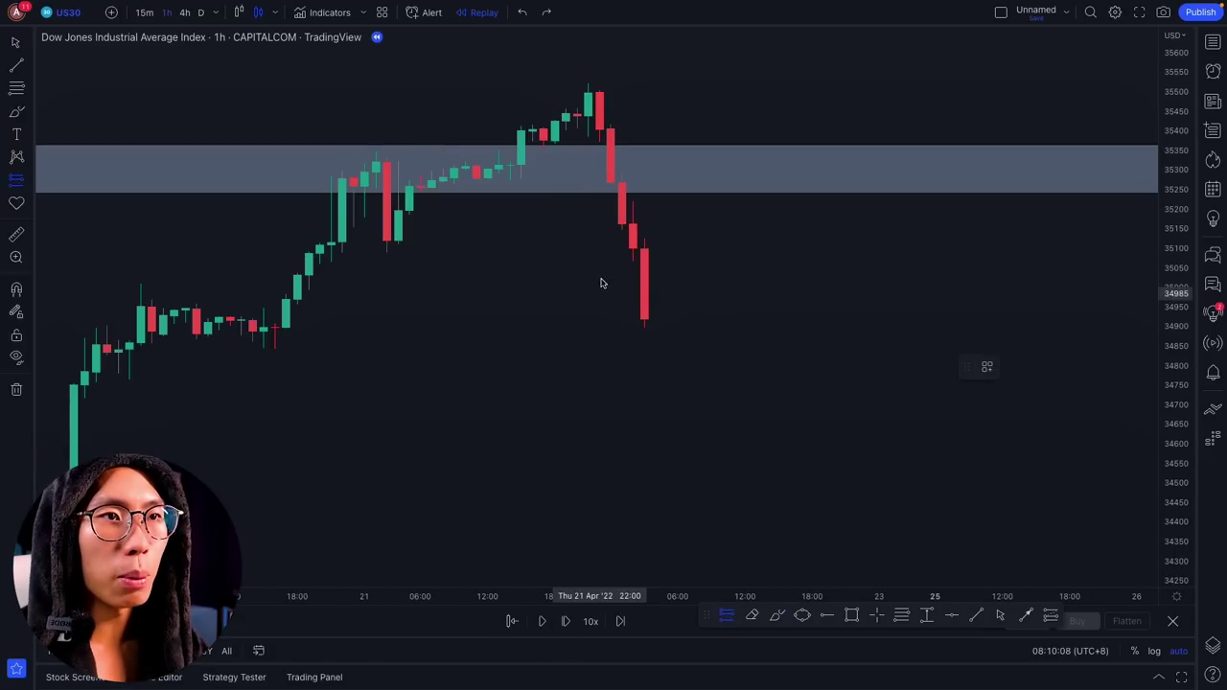
click(623, 246)
drag(625, 152, 622, 55)
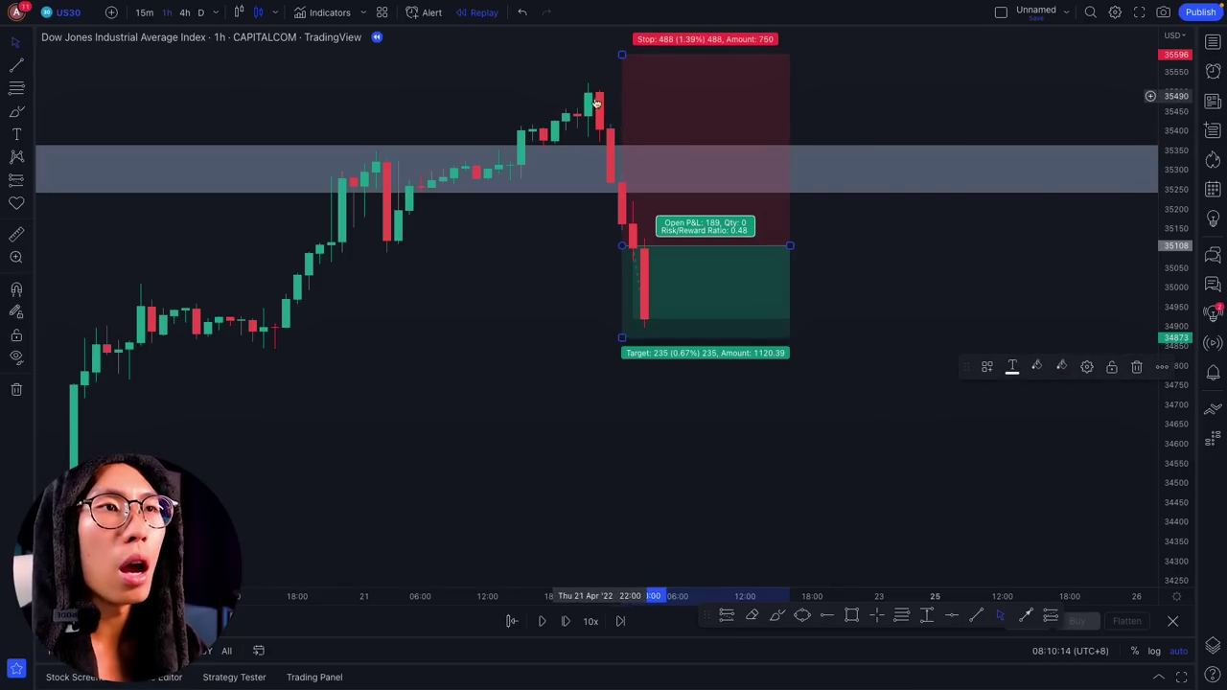
scroll(758, 329, down, 5)
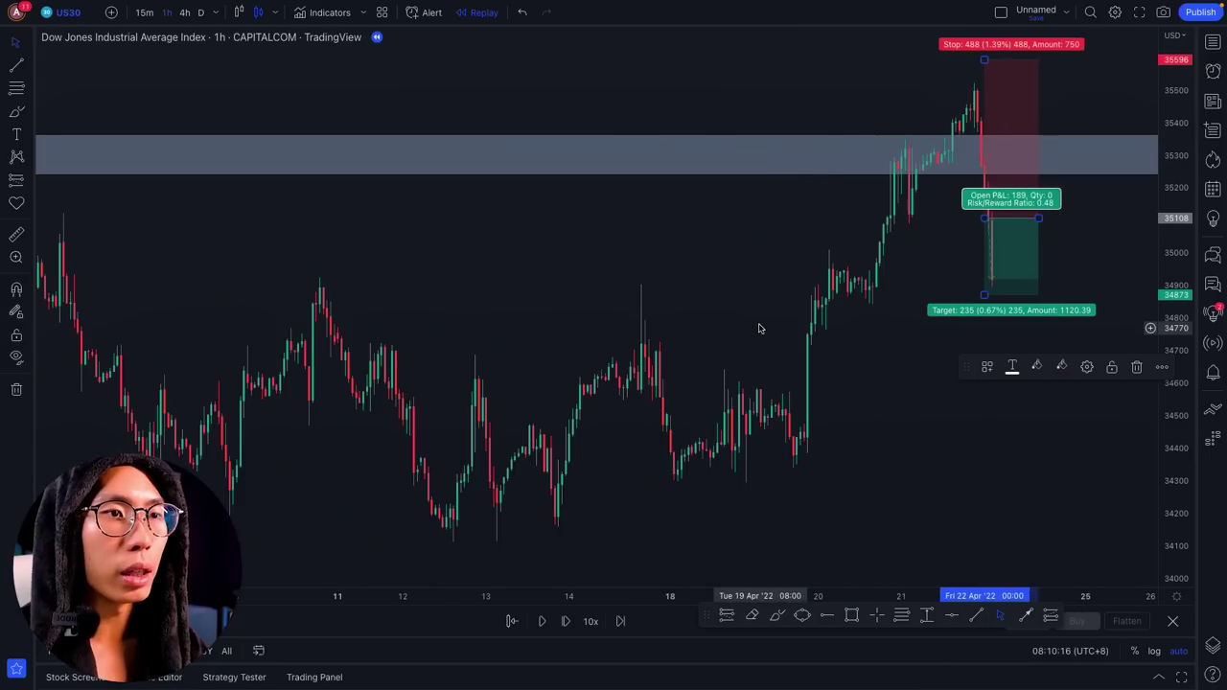
drag(965, 295, 965, 483)
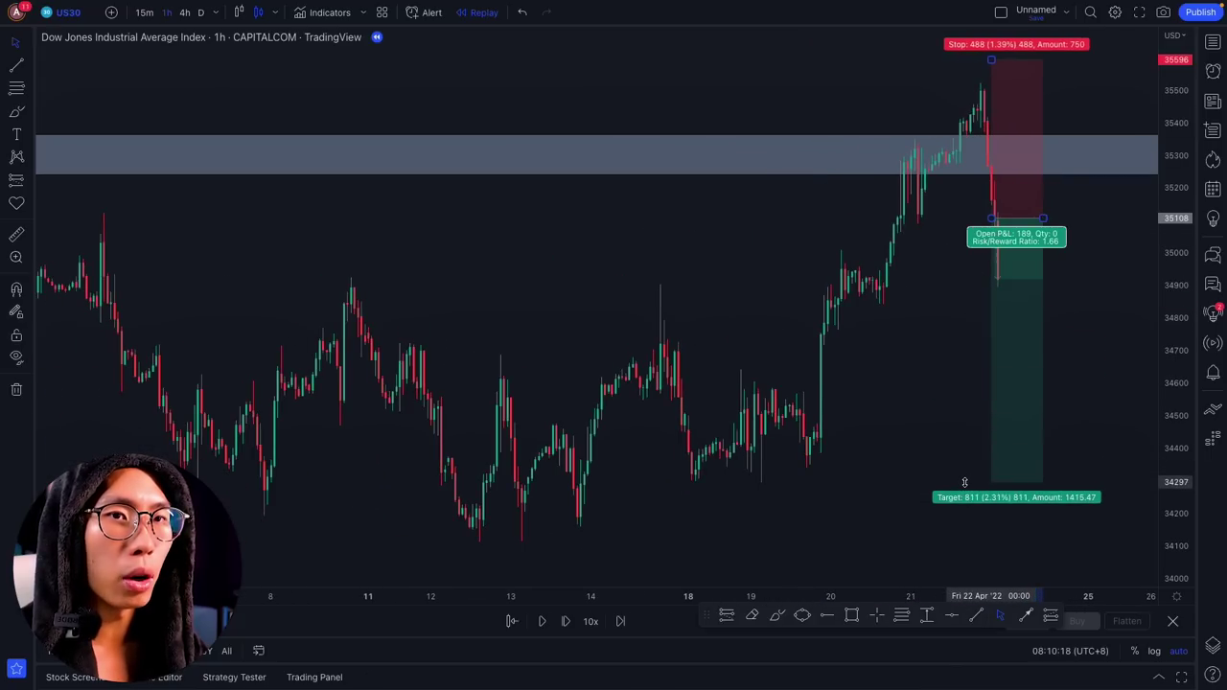
On the 4h chart, box the April support lows with a yellow rectangle.
click(185, 12)
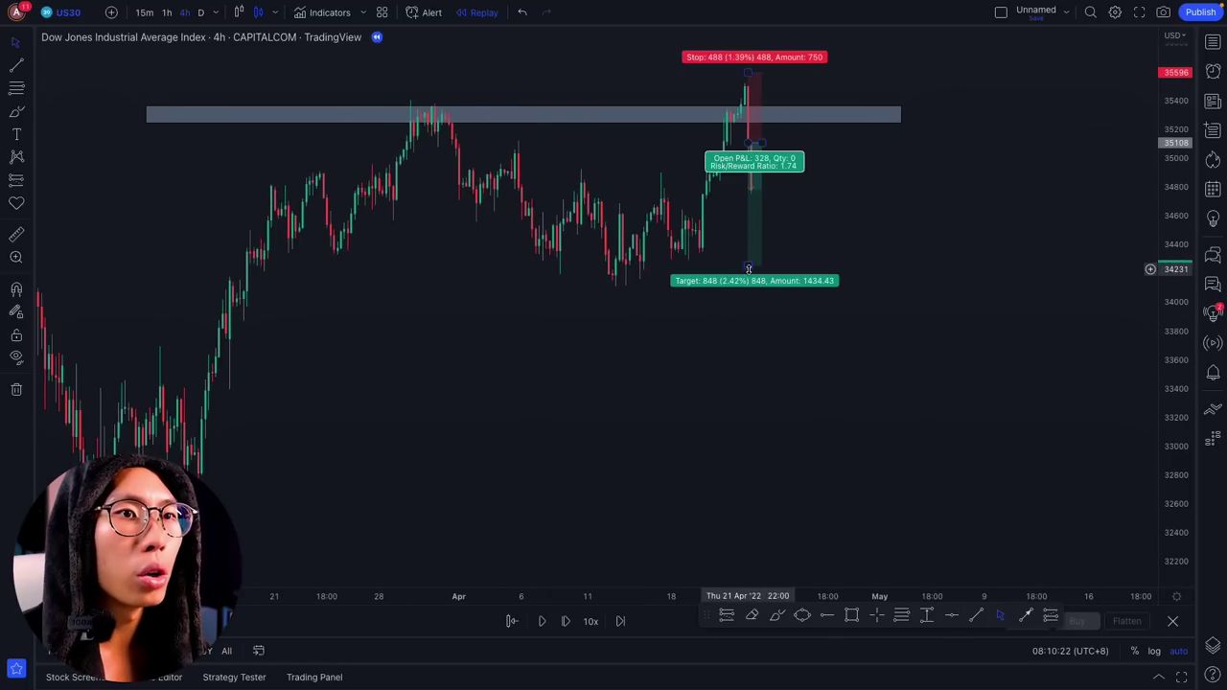
key(alt+shift+r)
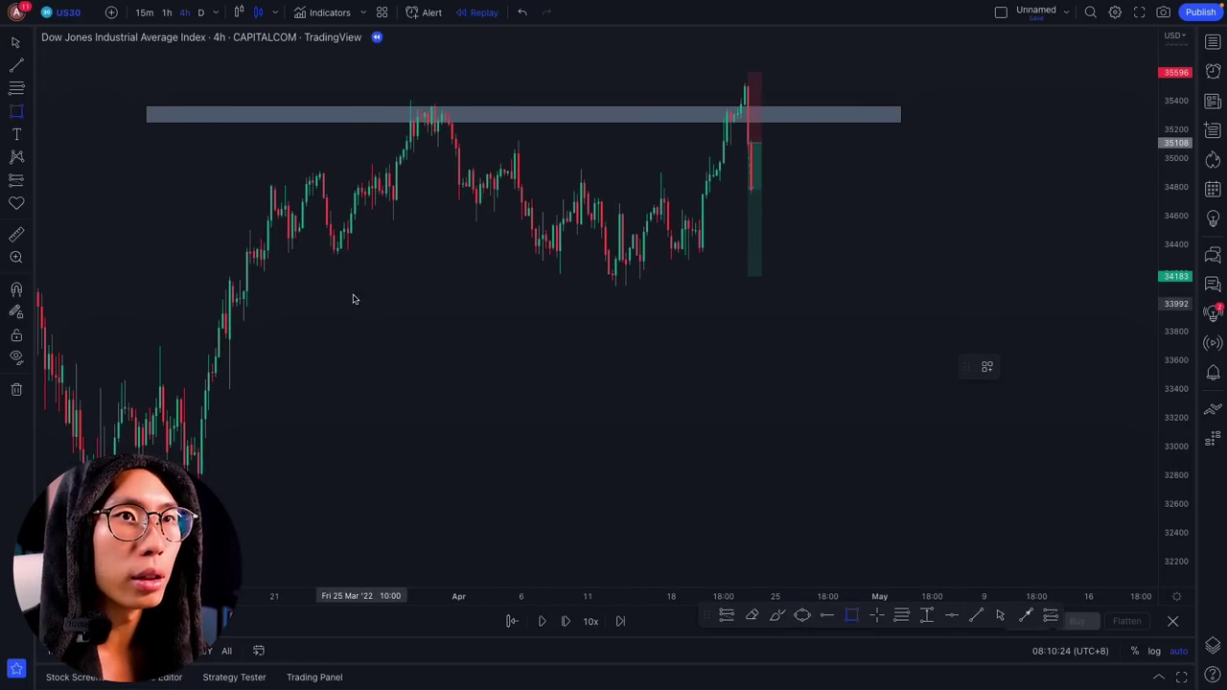
drag(322, 269, 1011, 282)
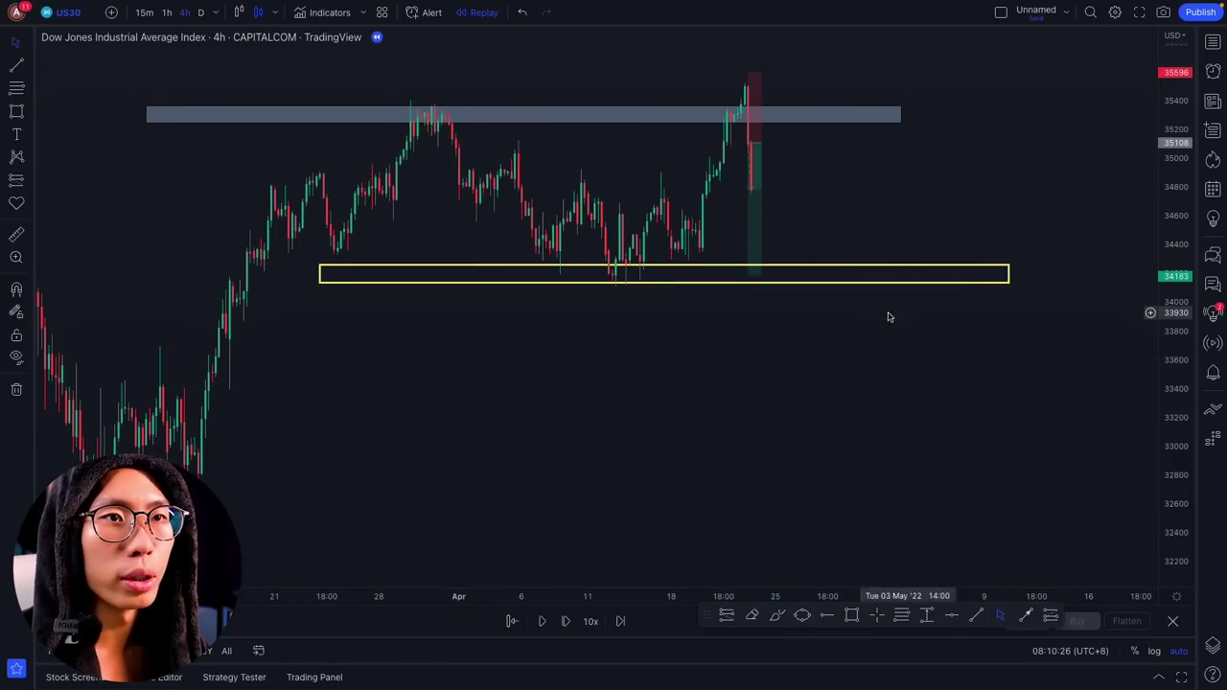
Move the short's target down to 34134 inside the yellow zone.
scroll(660, 365, up, 1)
click(646, 527)
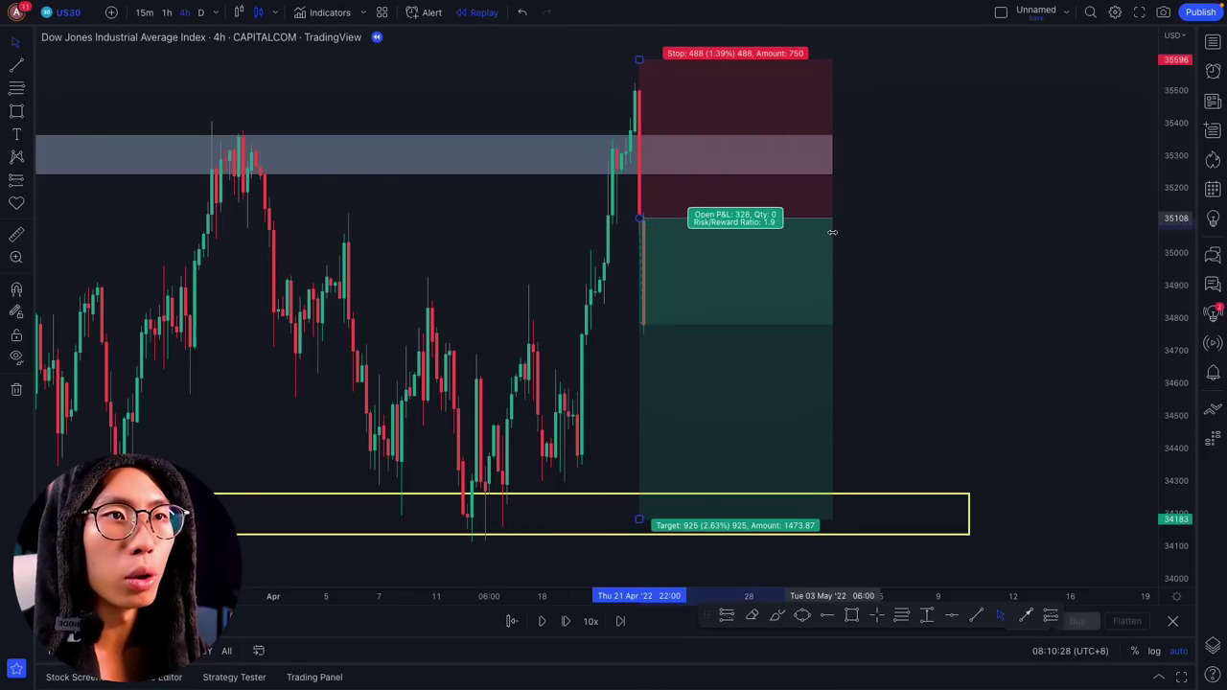
drag(640, 521, 641, 535)
click(583, 446)
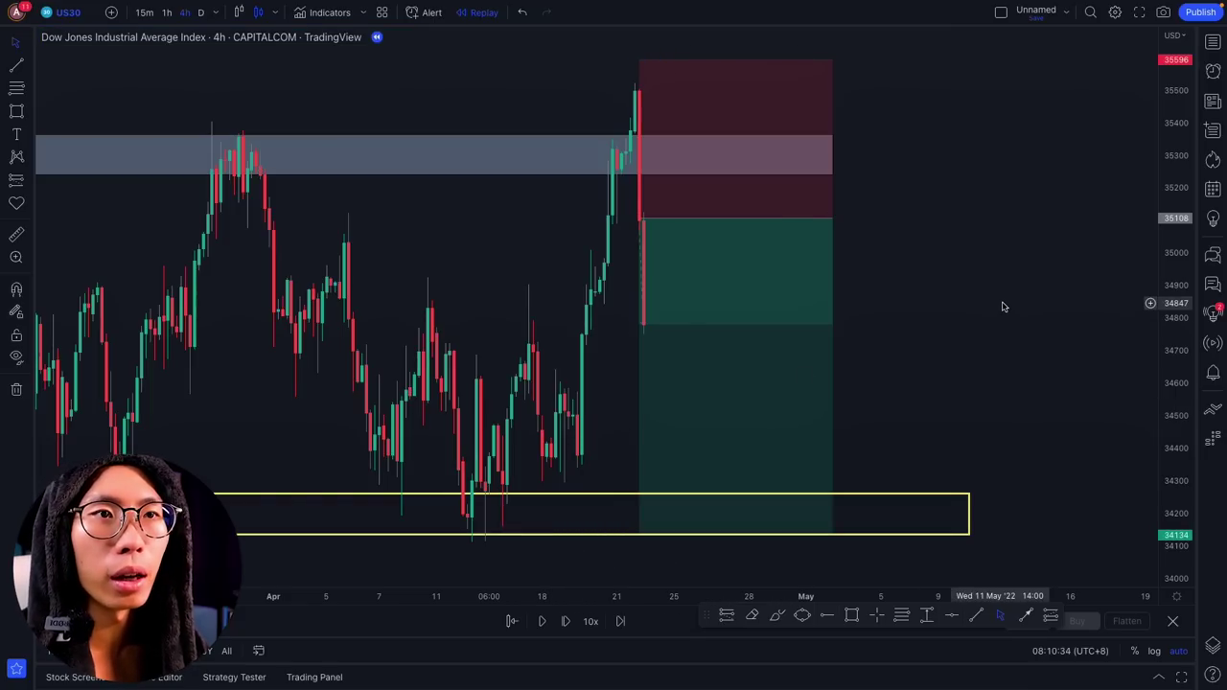
scroll(850, 312, up, 1)
scroll(849, 313, up, 2)
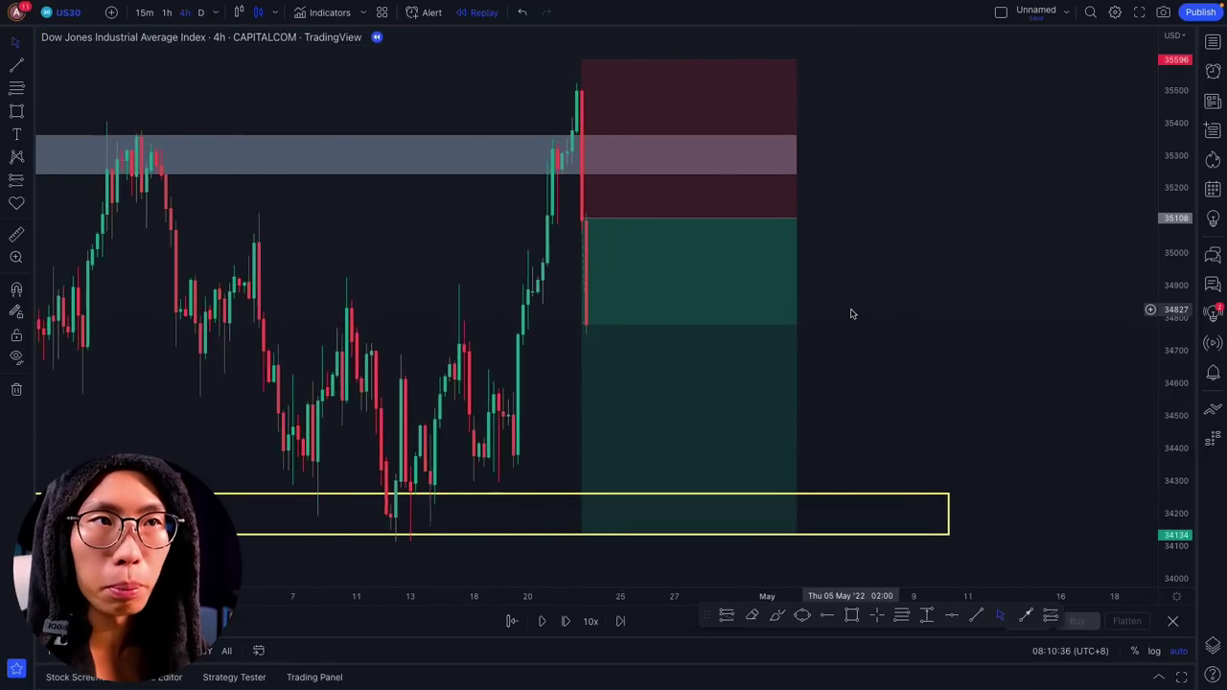
click(608, 299)
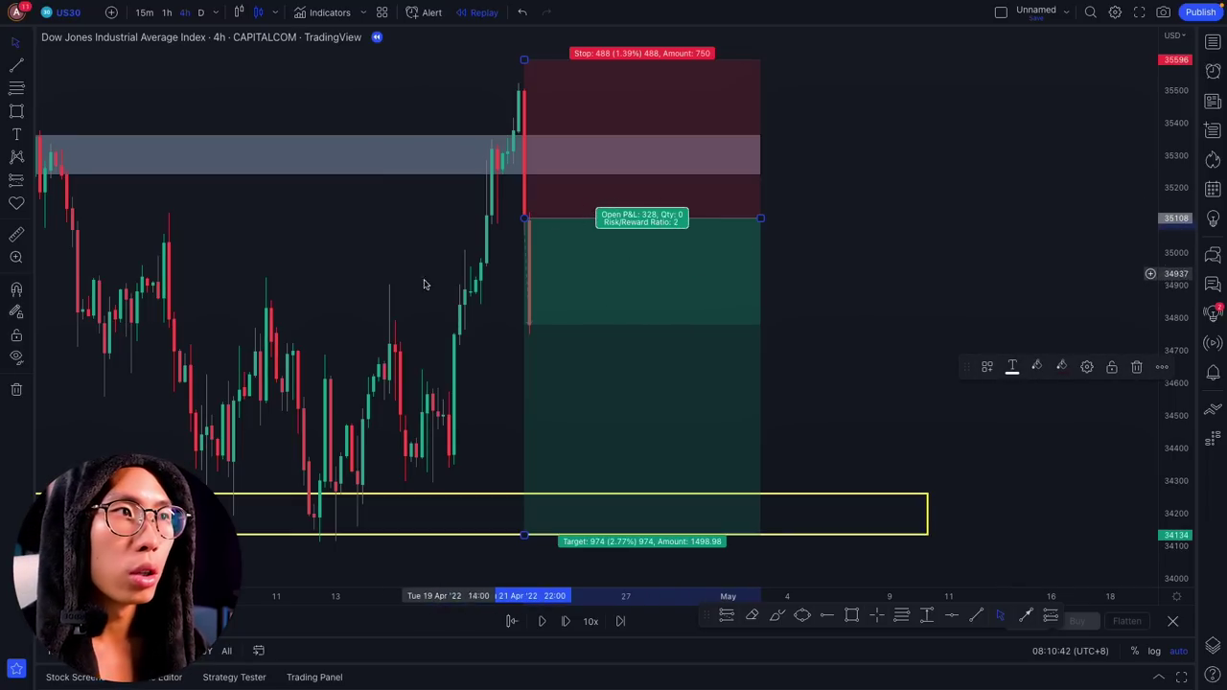
Back on 1h, replay the short toward its target, tightening the stop to 35406.
click(167, 12)
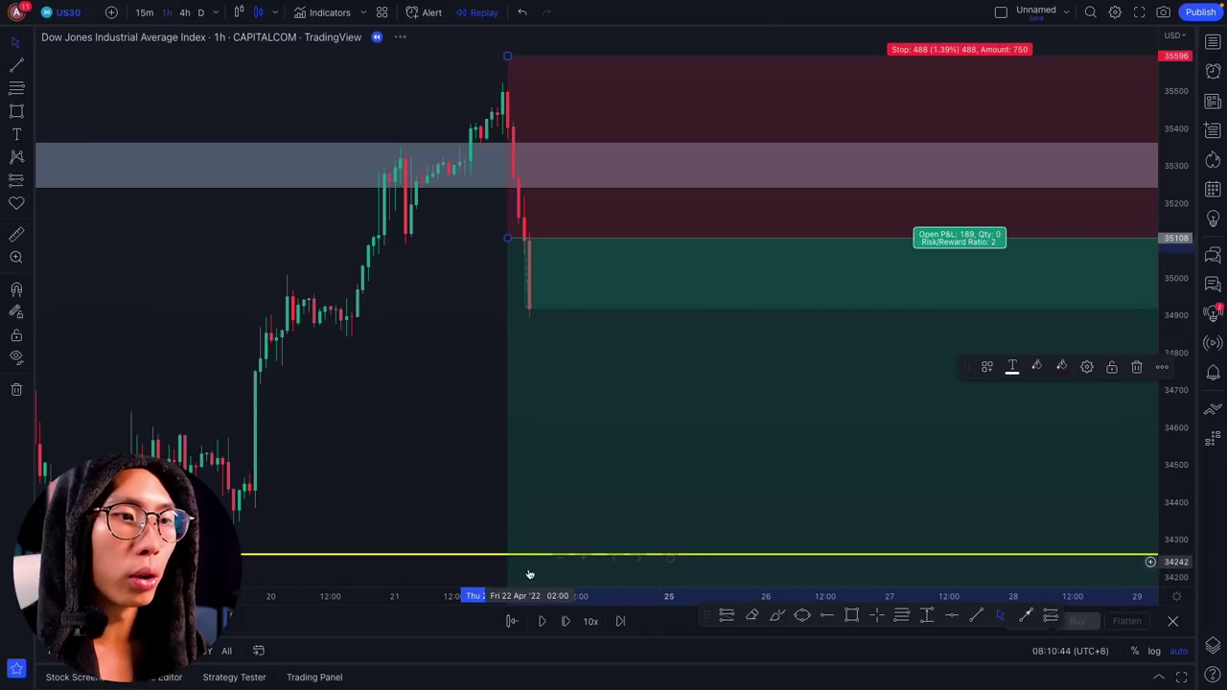
click(544, 623)
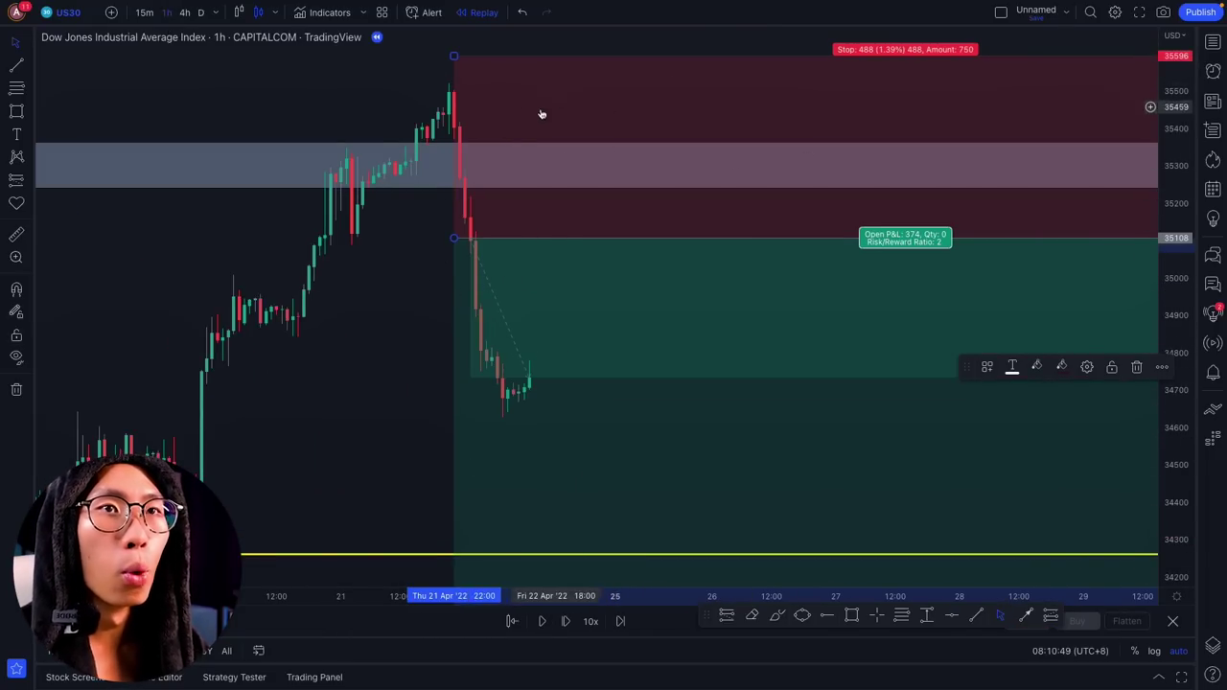
drag(454, 59, 460, 127)
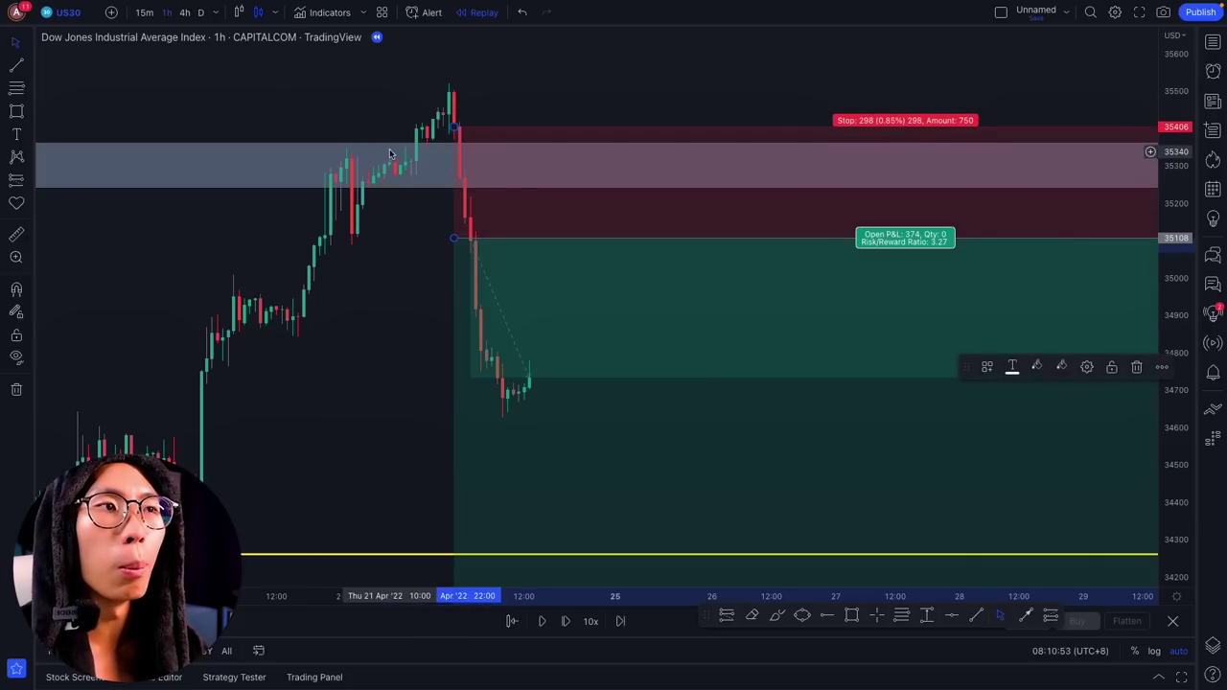
click(542, 622)
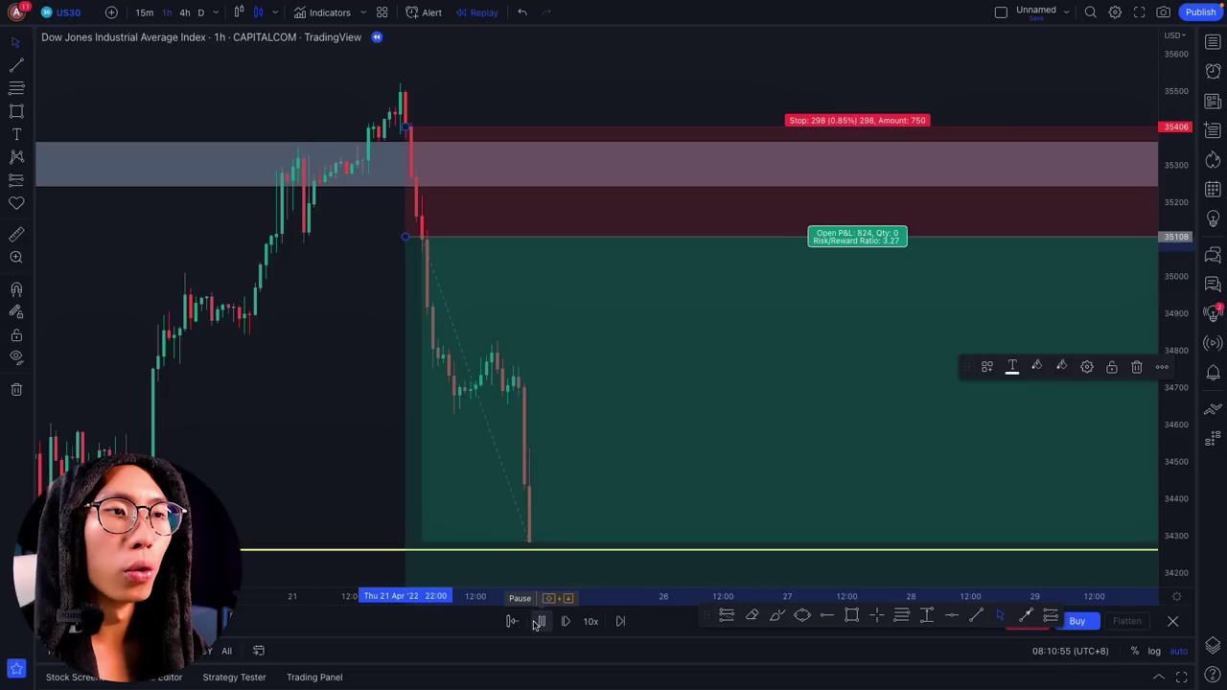
click(539, 621)
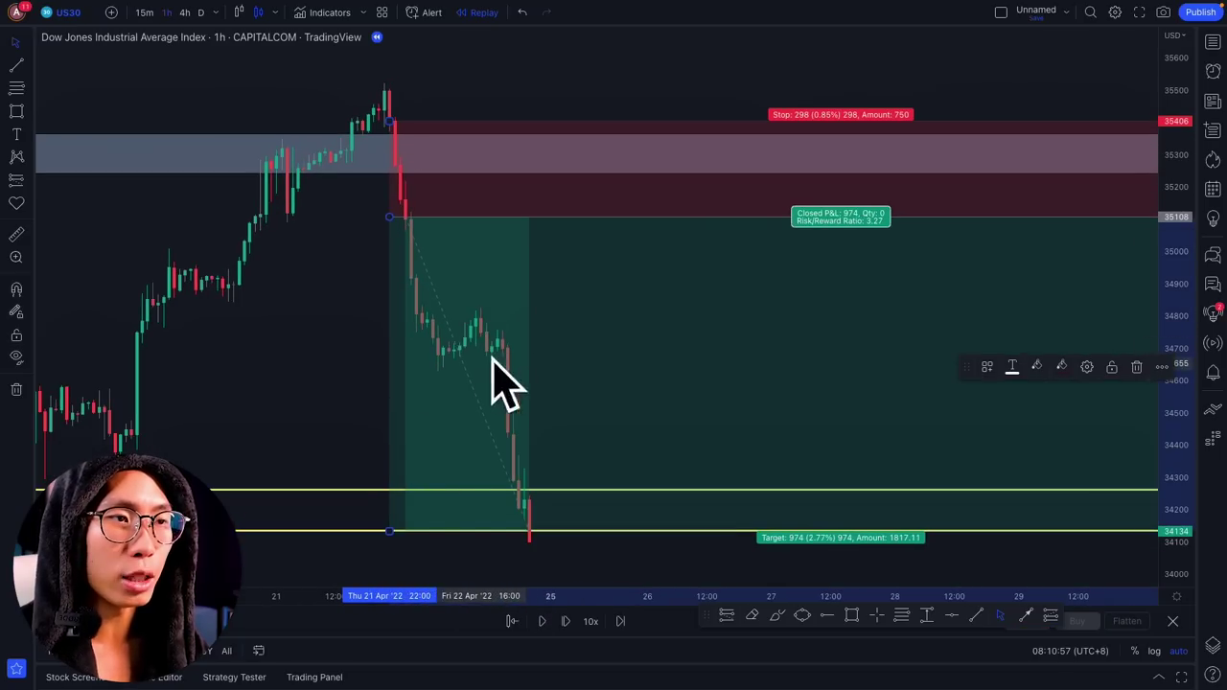
Tighten the short's stop further to 35208, 100 points above entry.
click(778, 616)
drag(406, 387, 591, 375)
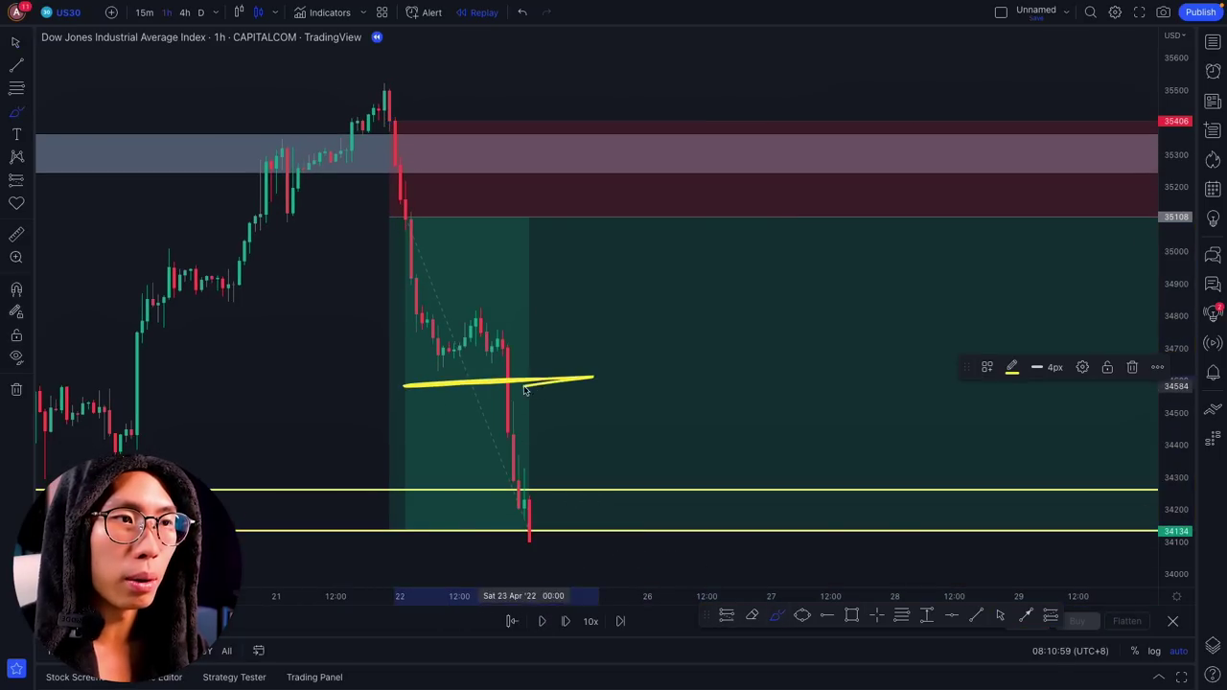
key(ctrl+z)
click(13, 44)
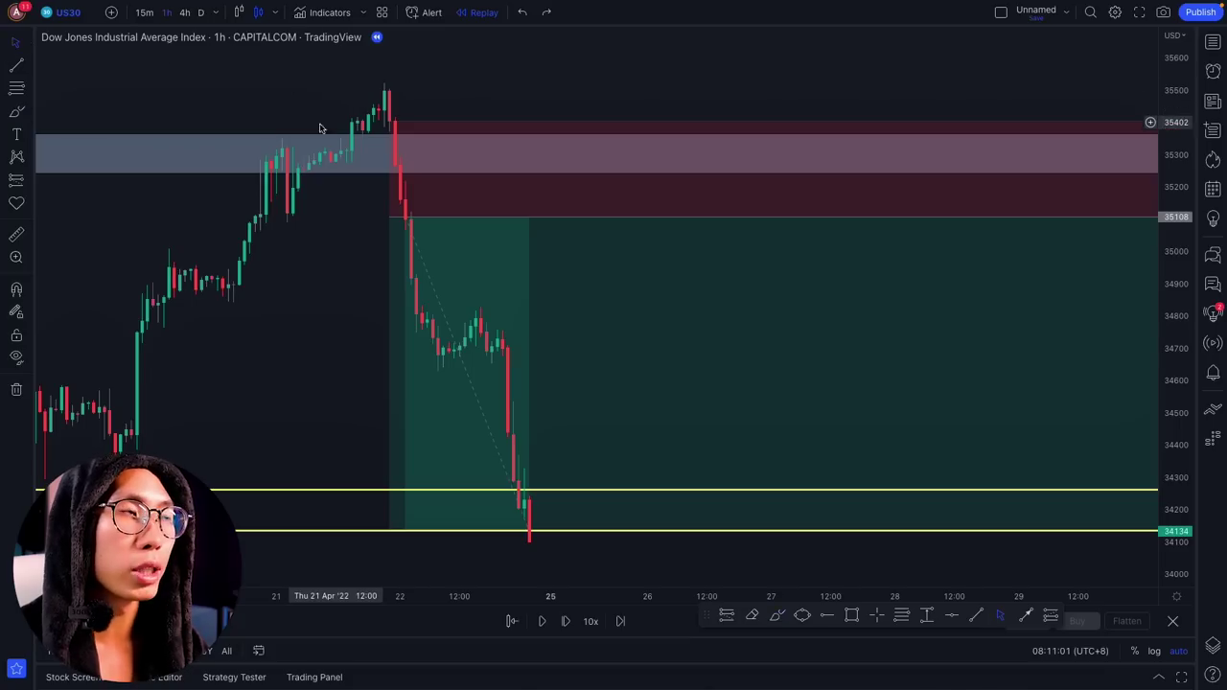
click(416, 137)
drag(390, 122, 391, 219)
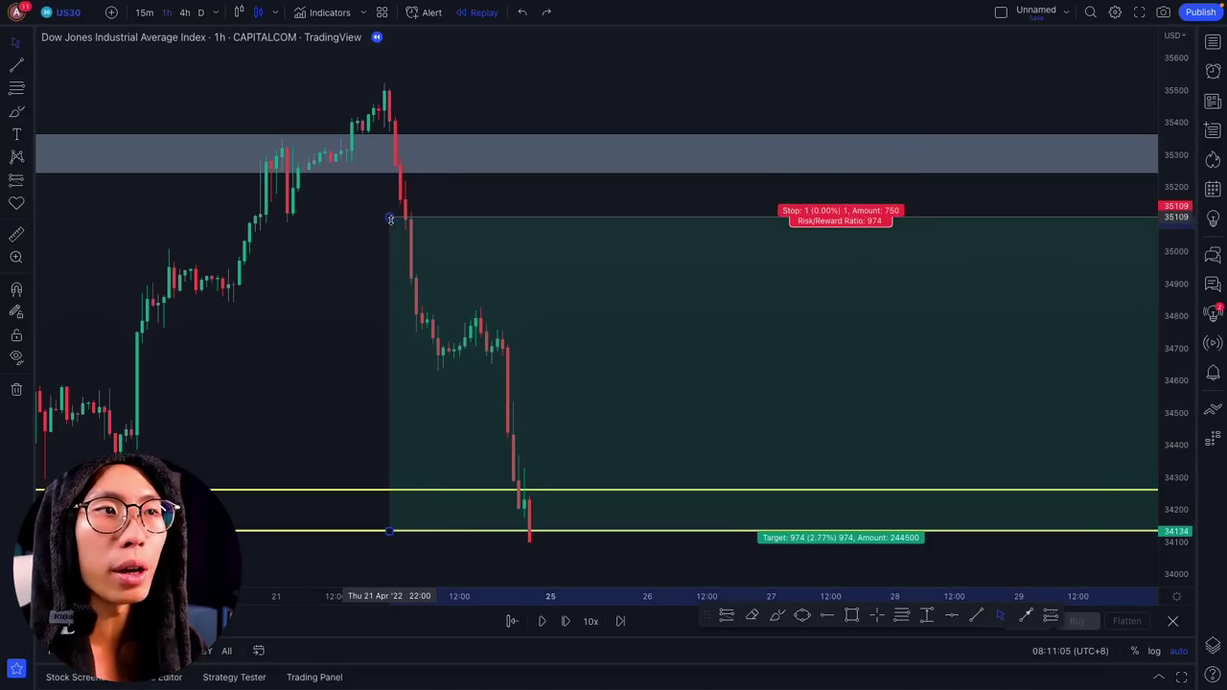
drag(391, 220, 390, 185)
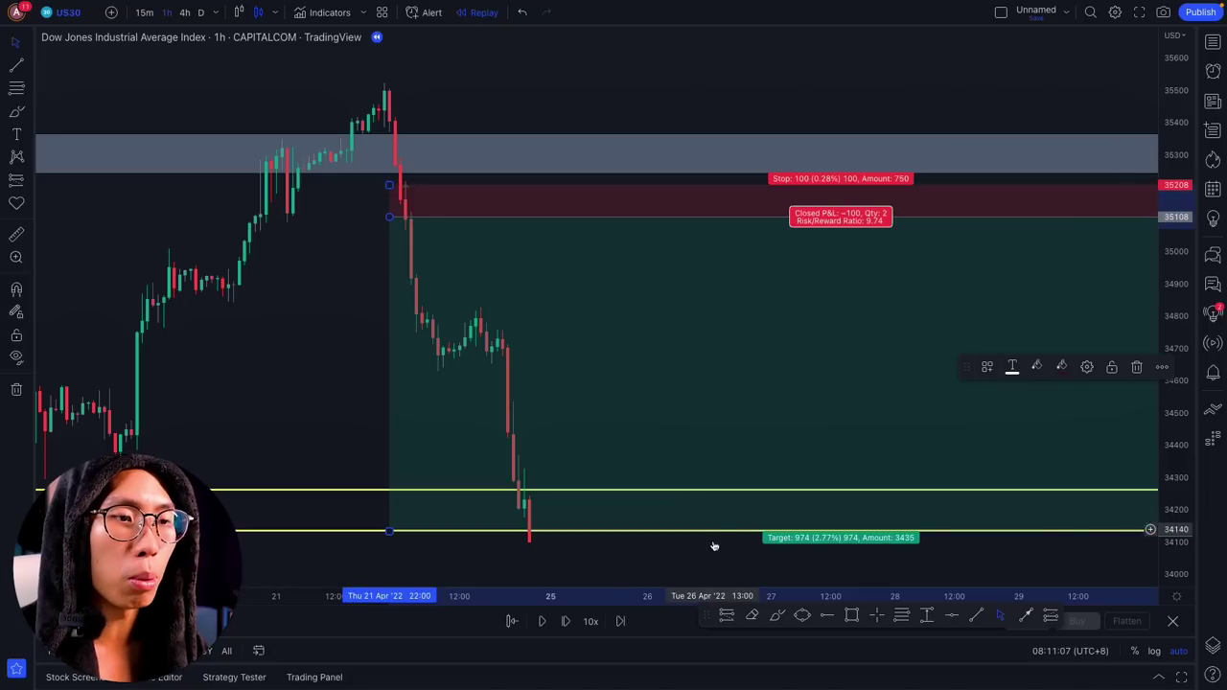
Brush yellow marks near 34900 and where the drop crosses the stop level, discarding stray strokes.
click(778, 617)
drag(444, 291, 454, 297)
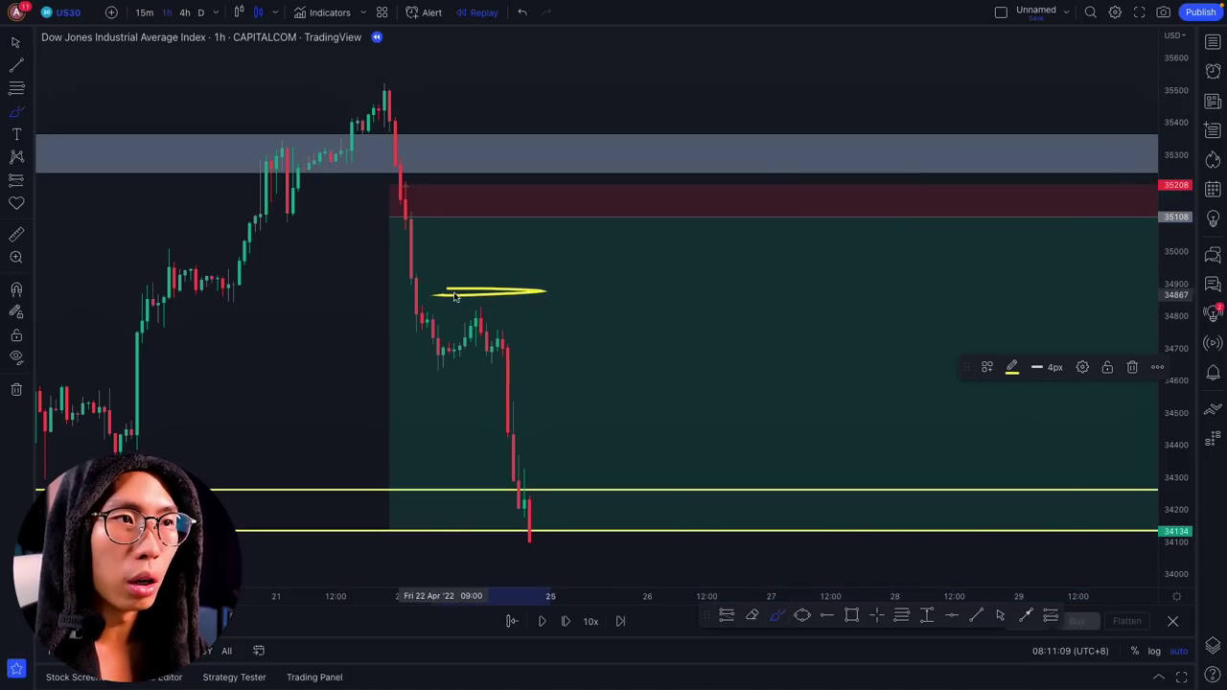
drag(384, 73, 434, 343)
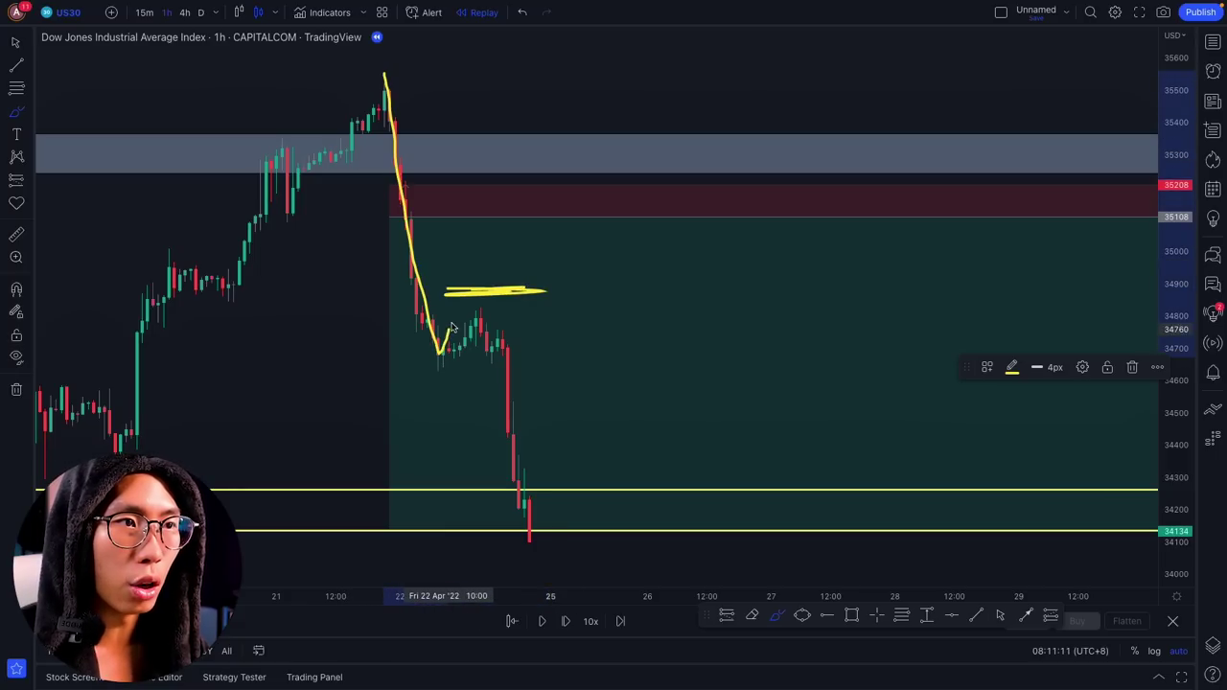
drag(480, 304, 526, 425)
key(ctrl+z)
drag(479, 305, 465, 307)
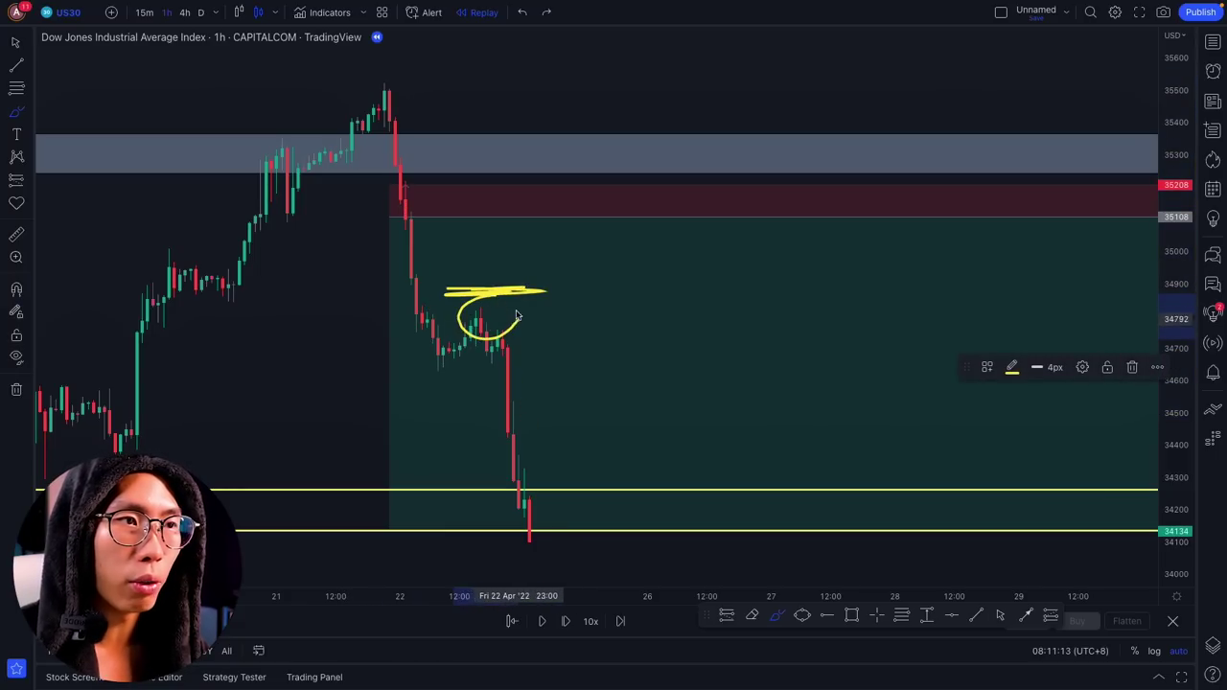
key(ctrl+z)
drag(394, 188, 443, 183)
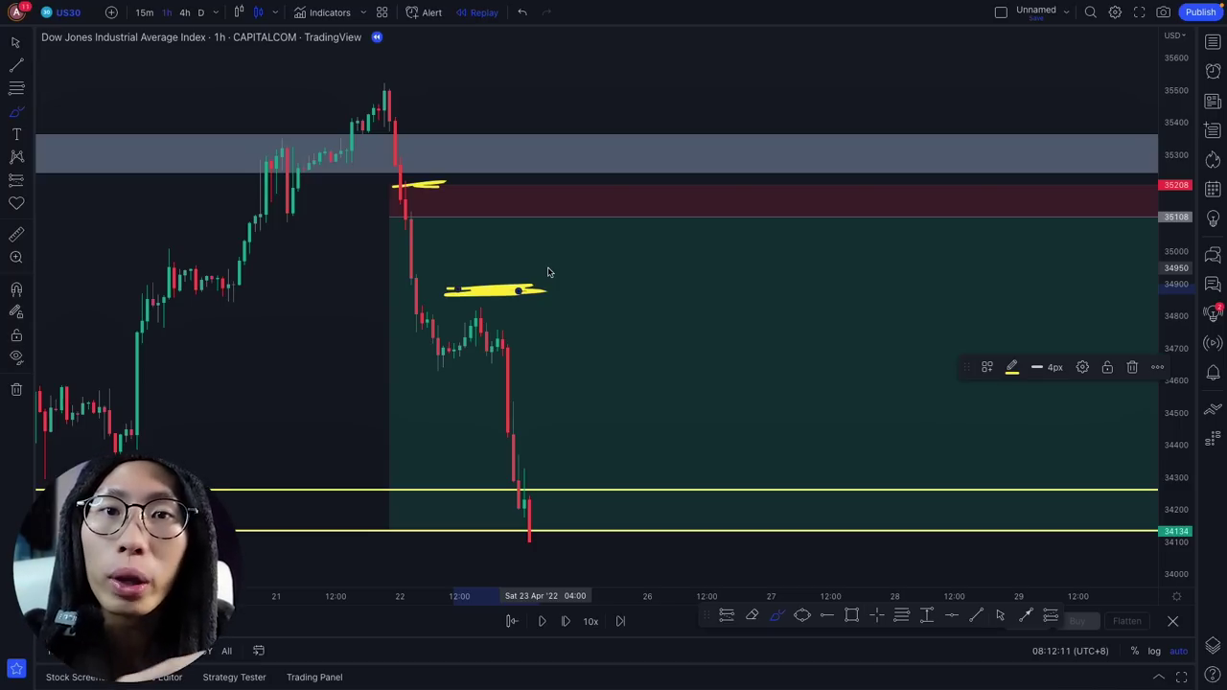
Dismiss the Change interval box that typing 8 opened, leaving the chart on 1h.
text(8)
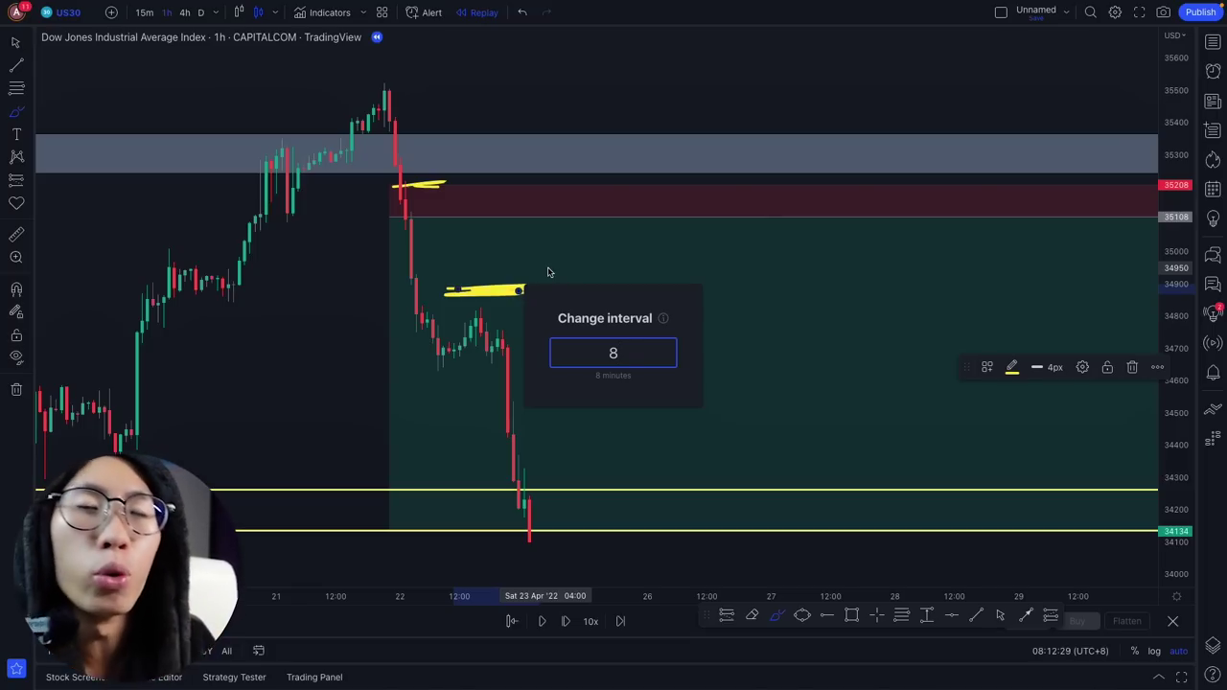
click(658, 44)
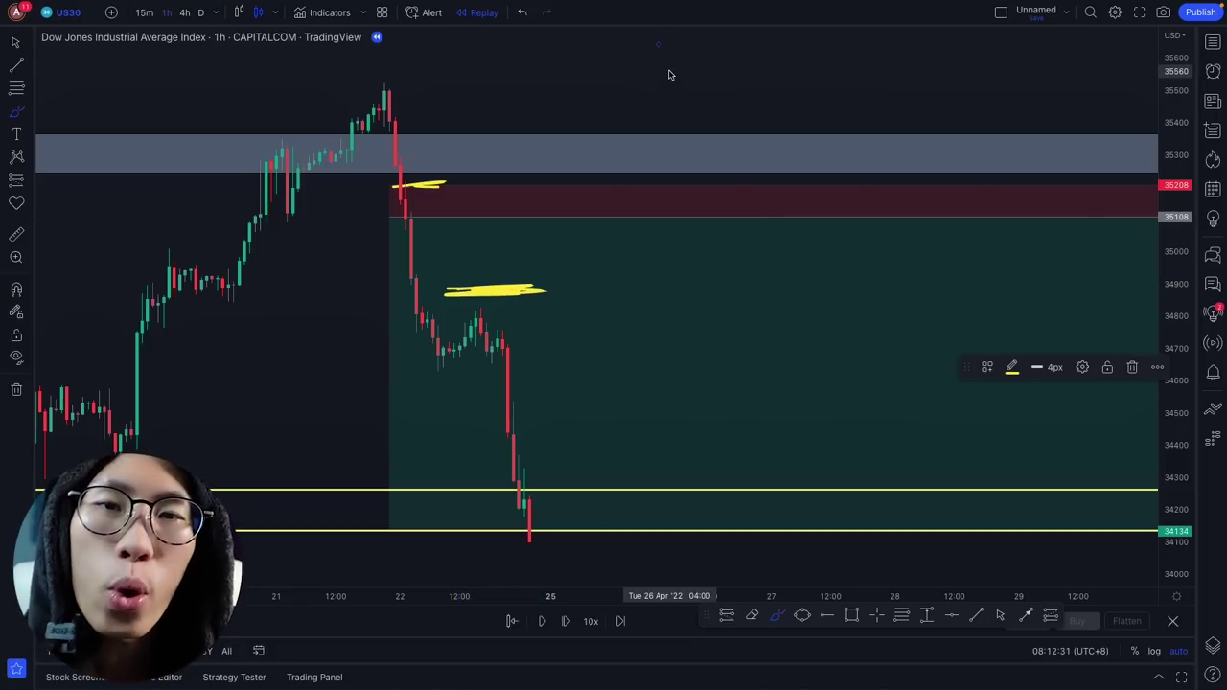